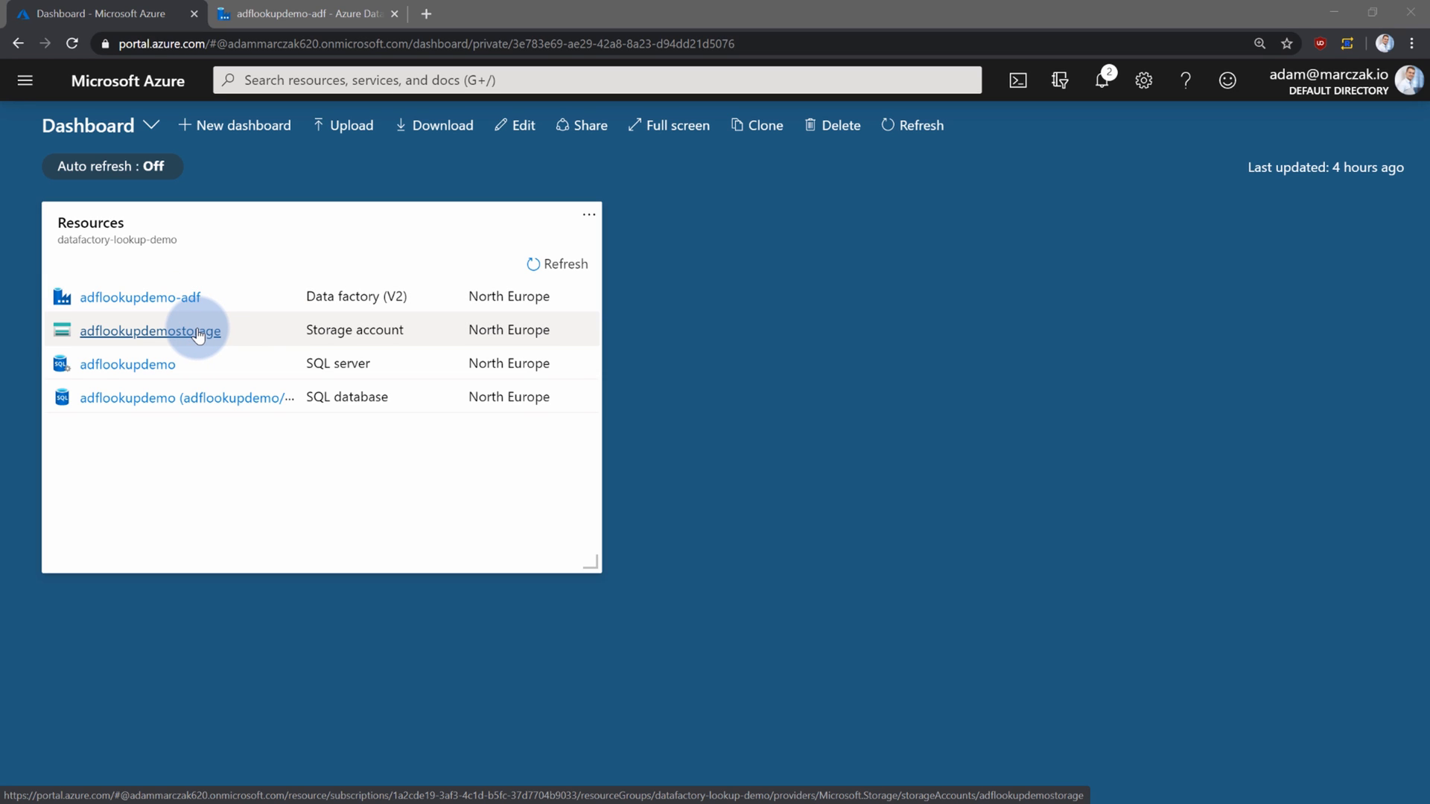
# Open the exported-data container in the adflookupdemostorage storage account to view its blobs.
pyautogui.click(199, 333)
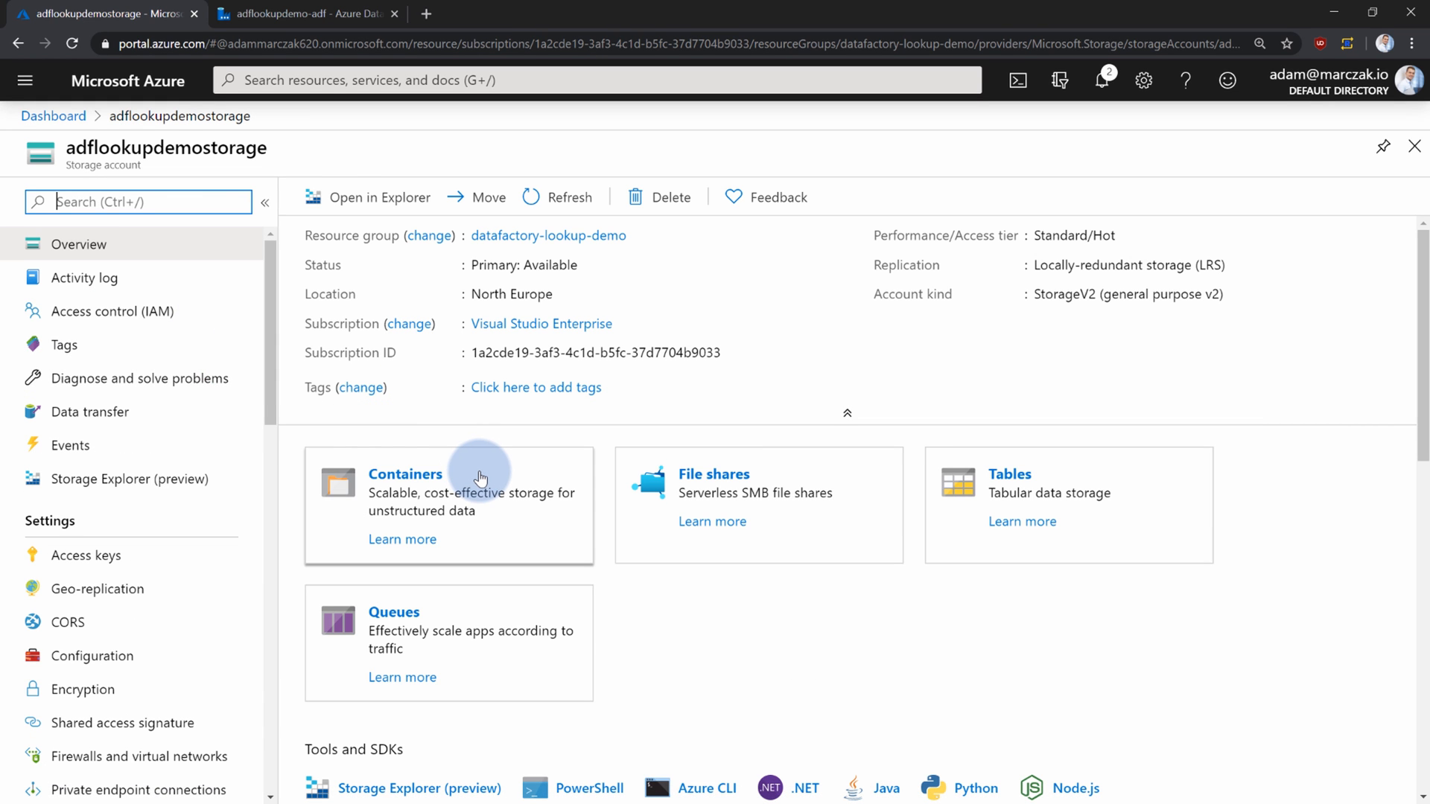
pyautogui.click(480, 478)
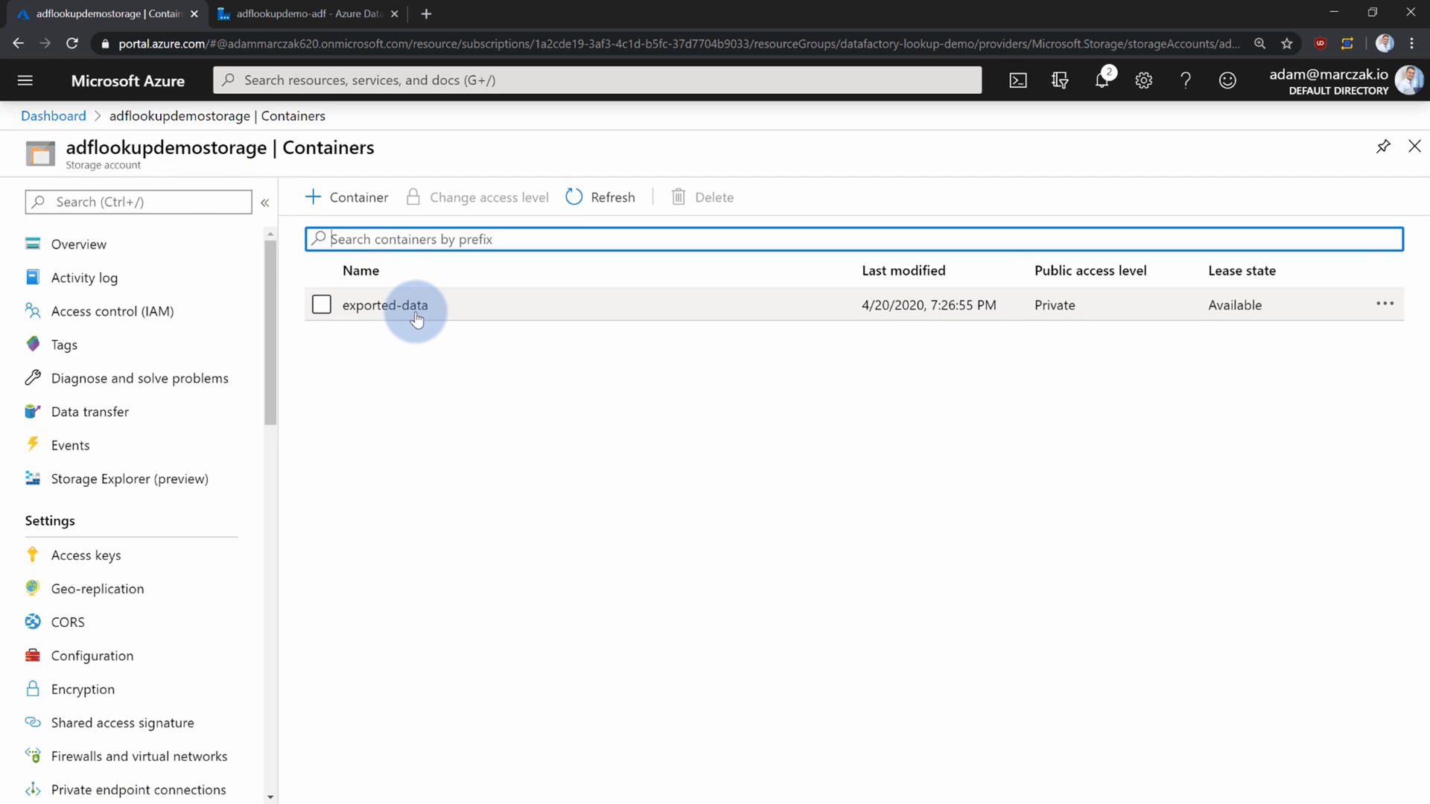
pyautogui.click(416, 319)
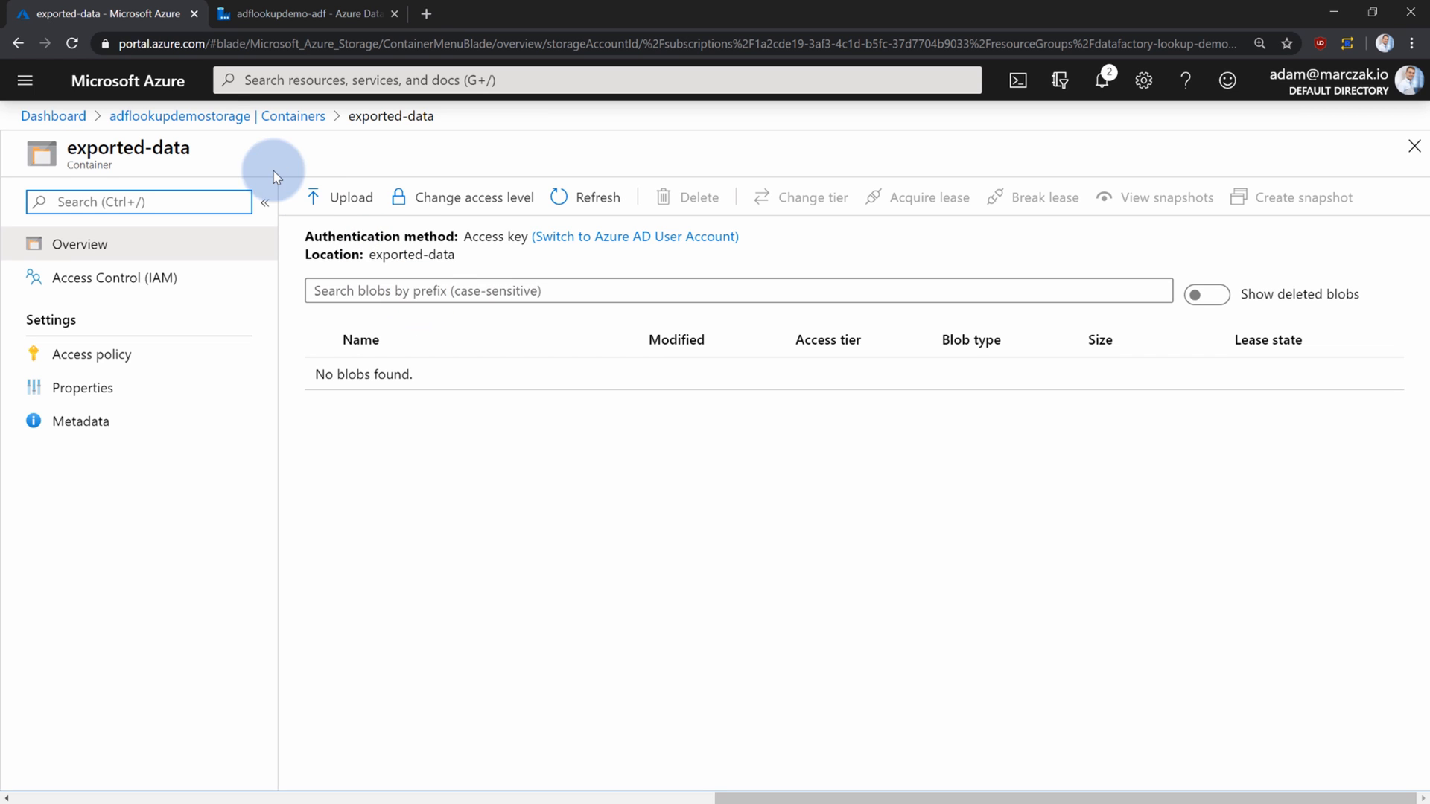
# Open the query editor of the adflookupdemo SQL database and sign in by entering the SQL login's password.
pyautogui.click(123, 90)
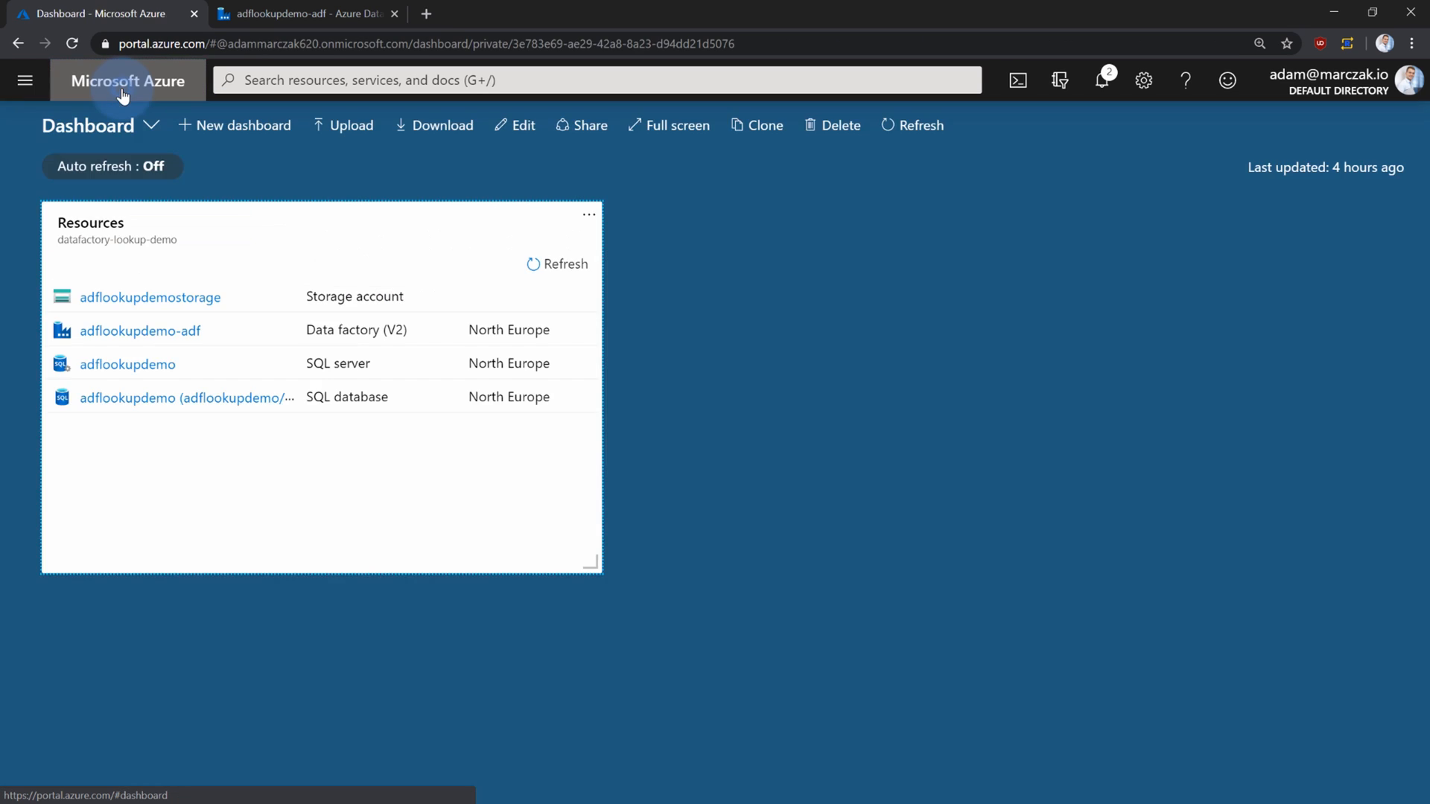
pyautogui.click(267, 399)
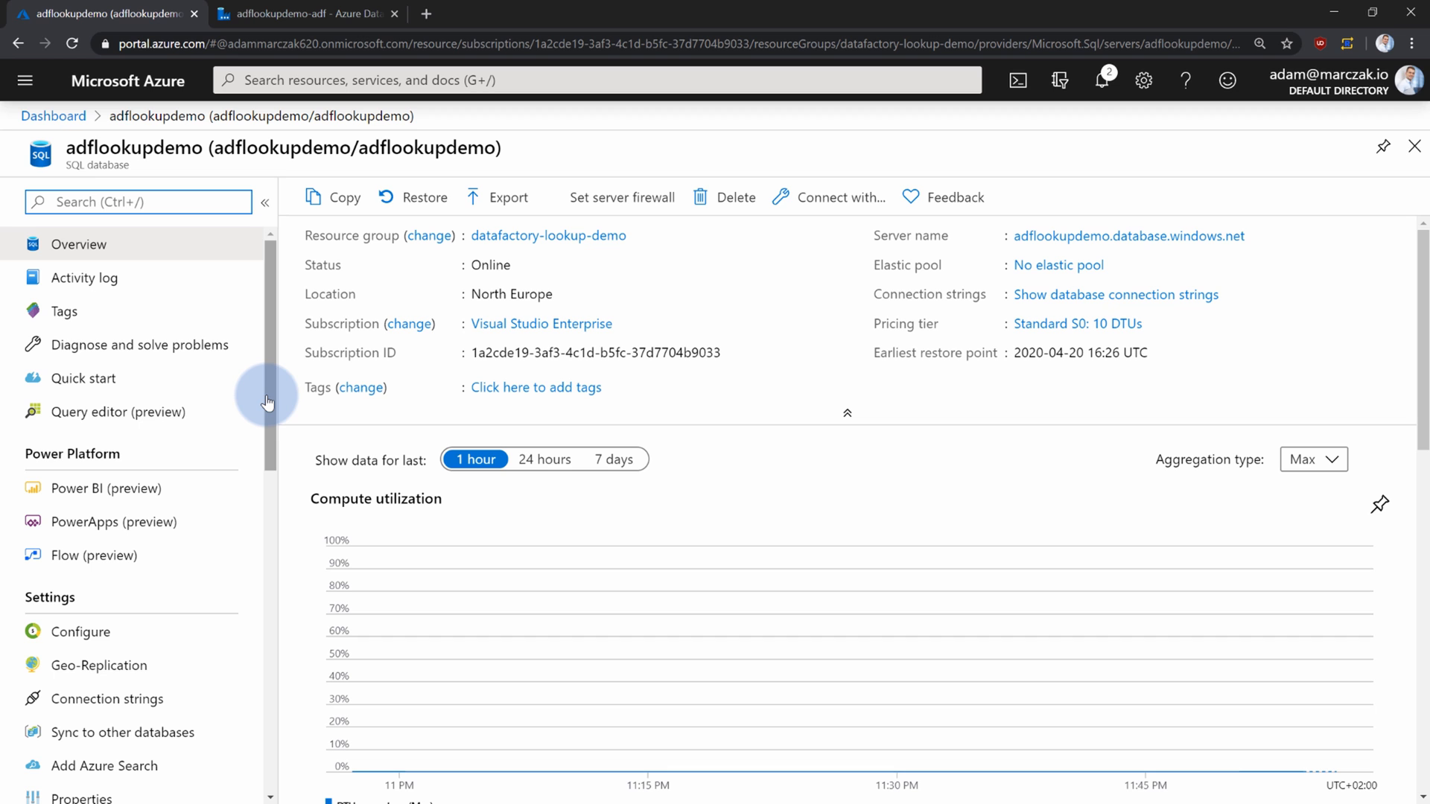
pyautogui.click(193, 412)
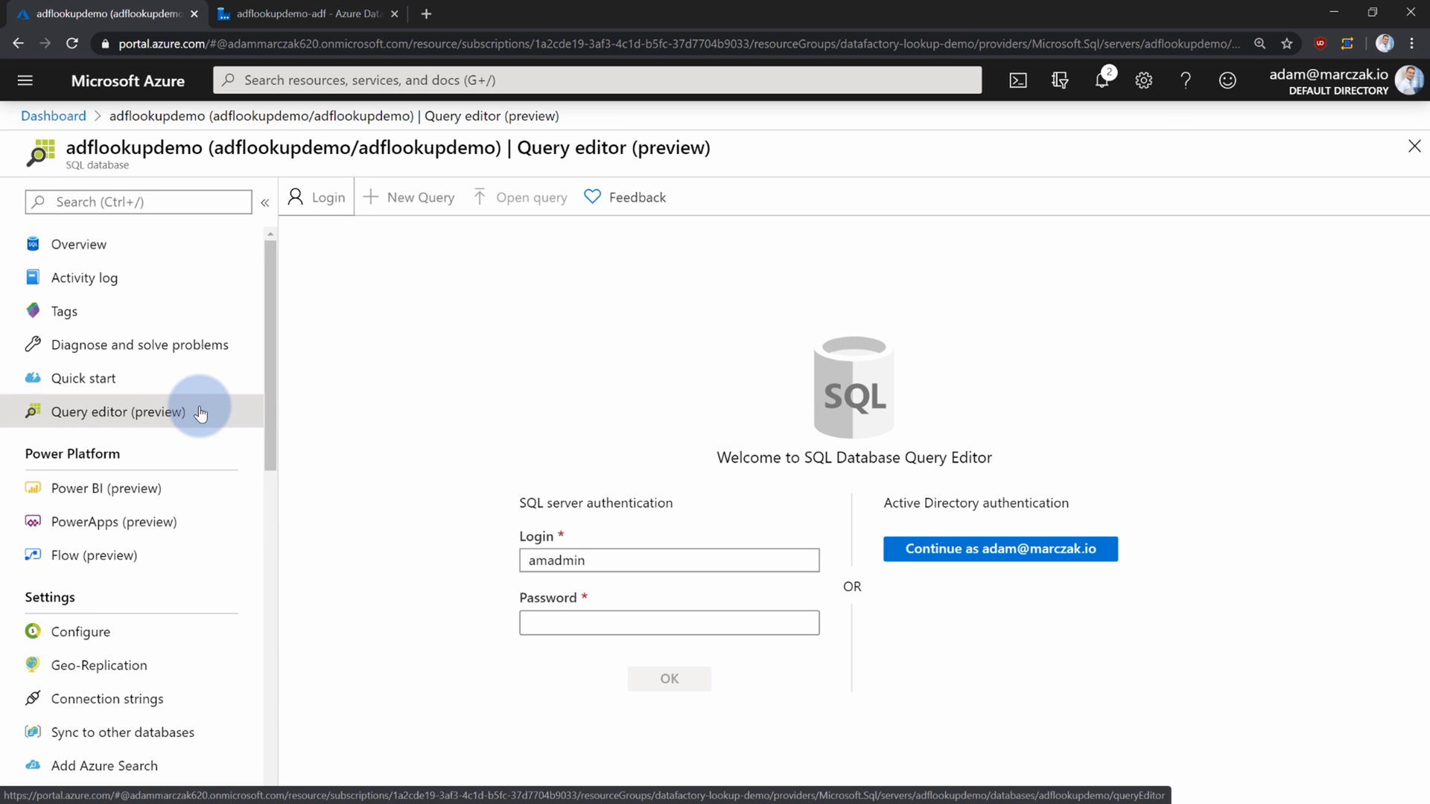
pyautogui.click(594, 621)
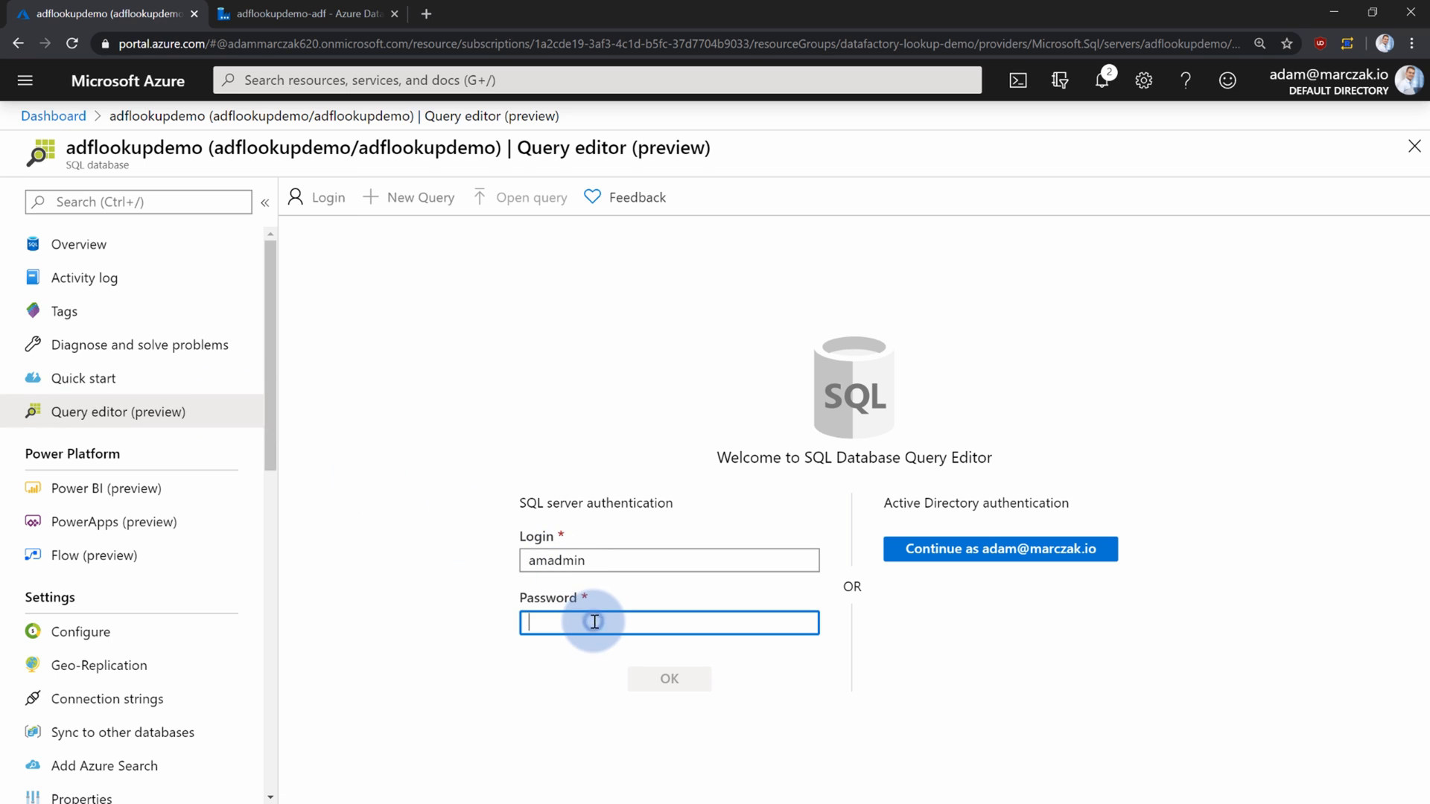
pyautogui.write('••••••••••••')
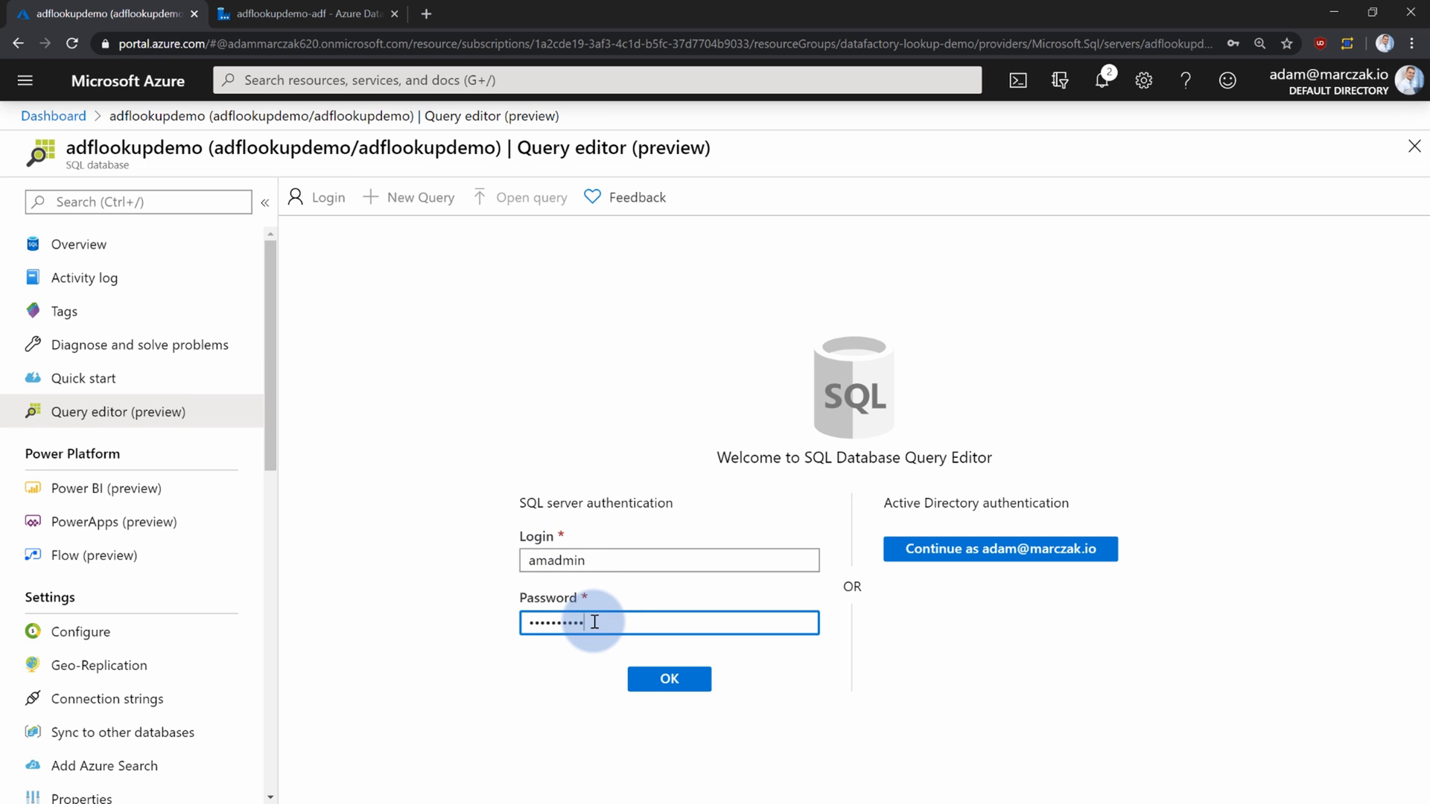
pyautogui.click(685, 678)
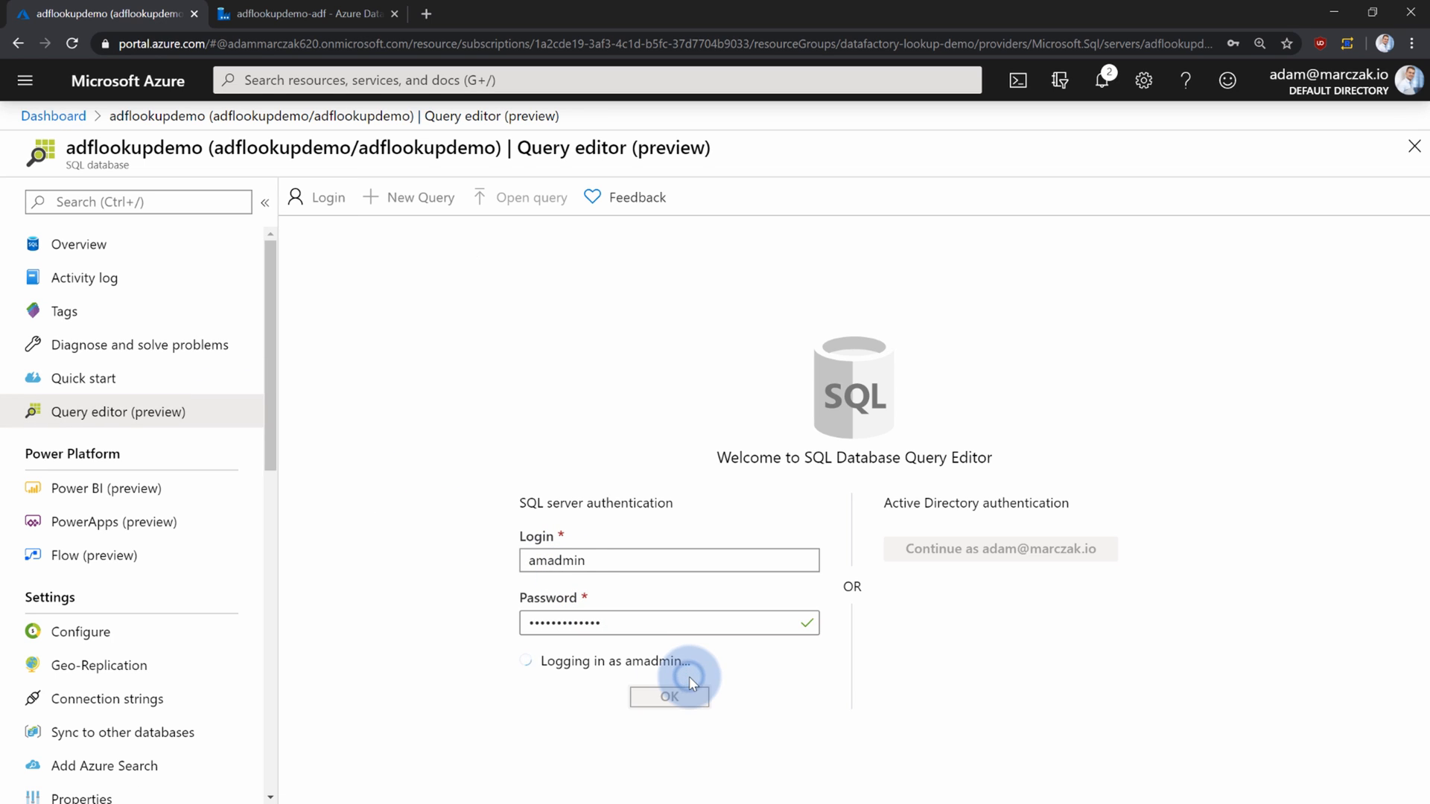
# Paste the SQL script for the Cars, Countries and Movies tables into Query 1, run it and check the affected rows.
pyautogui.click(298, 385)
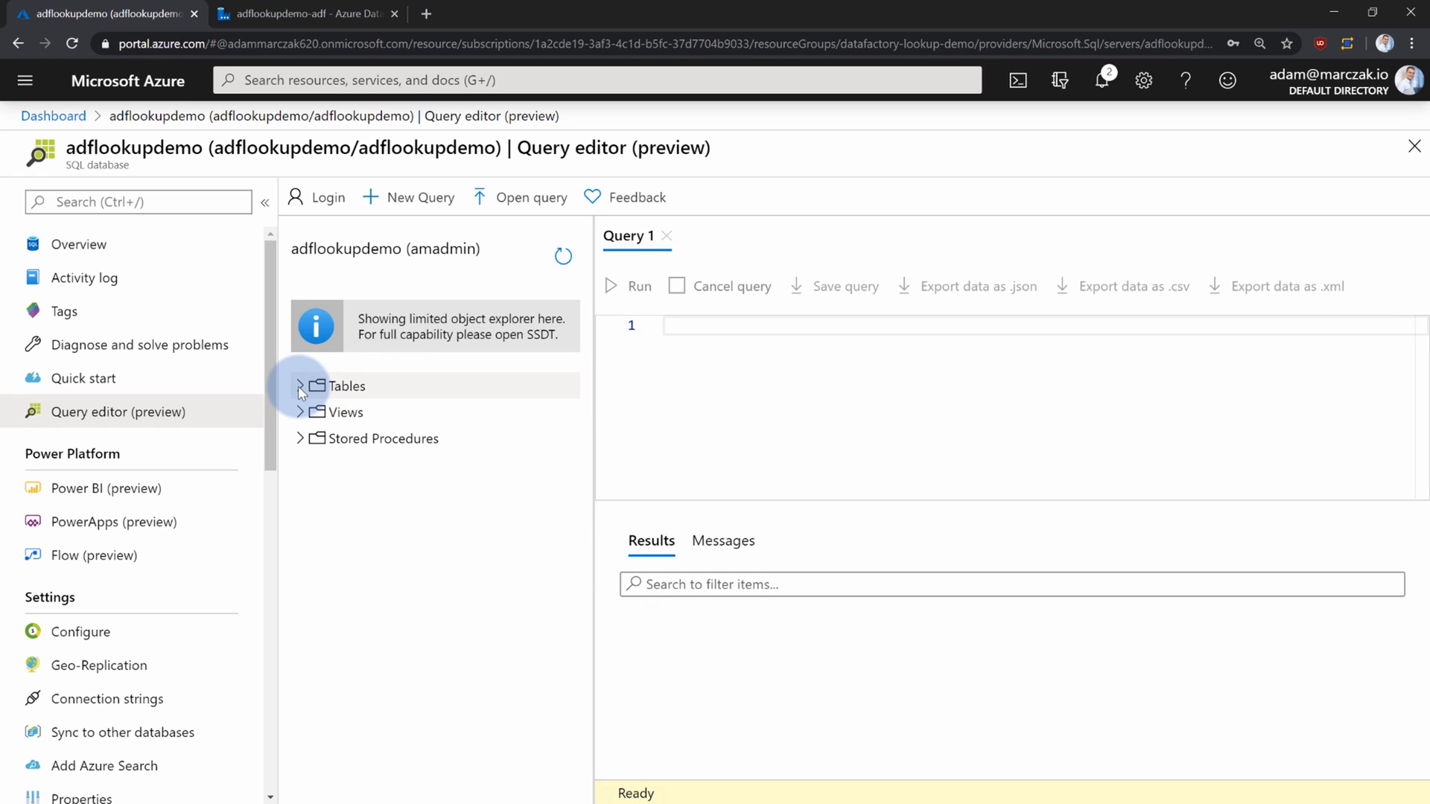
pyautogui.click(628, 417)
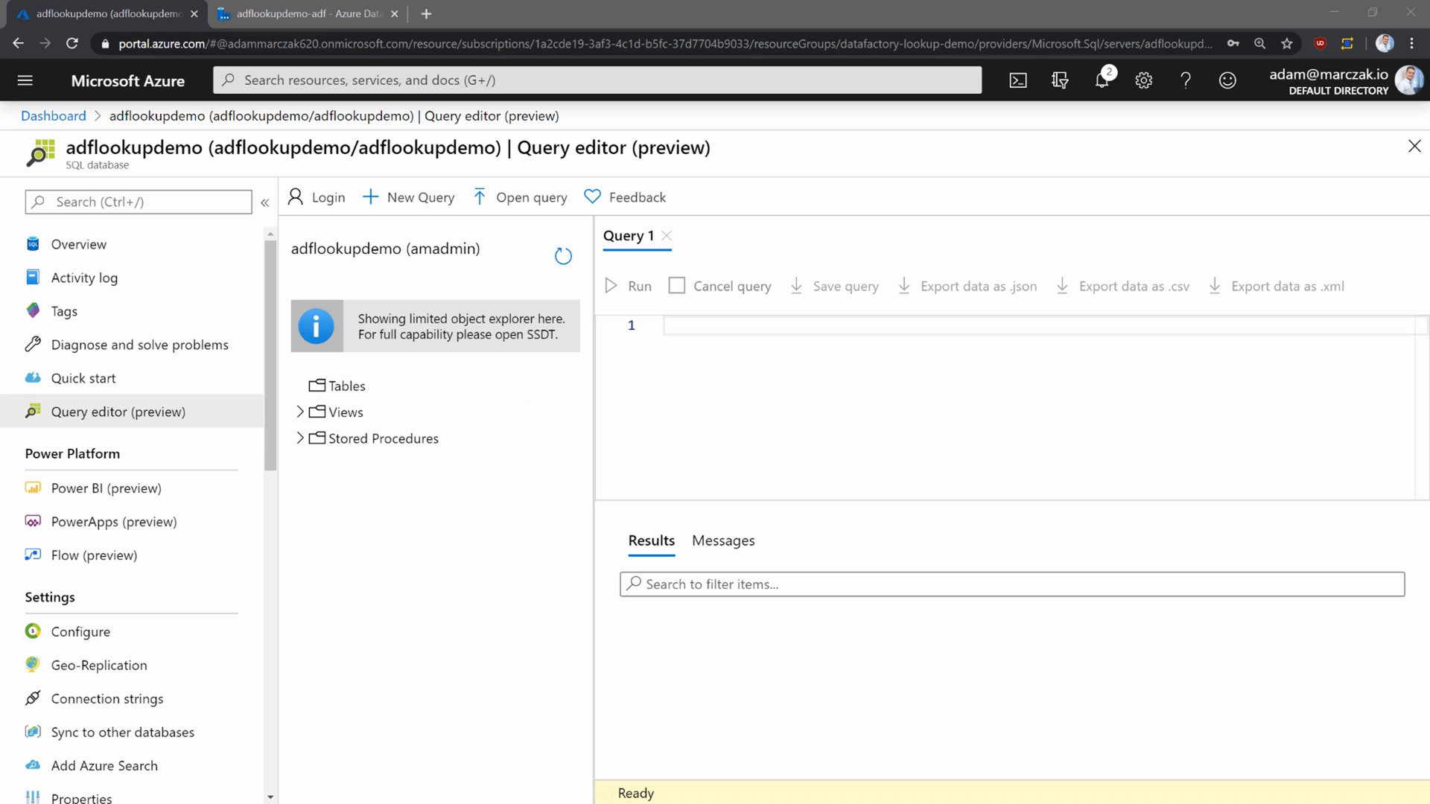
pyautogui.click(776, 375)
pyautogui.hotkey('ctrl', 'v')
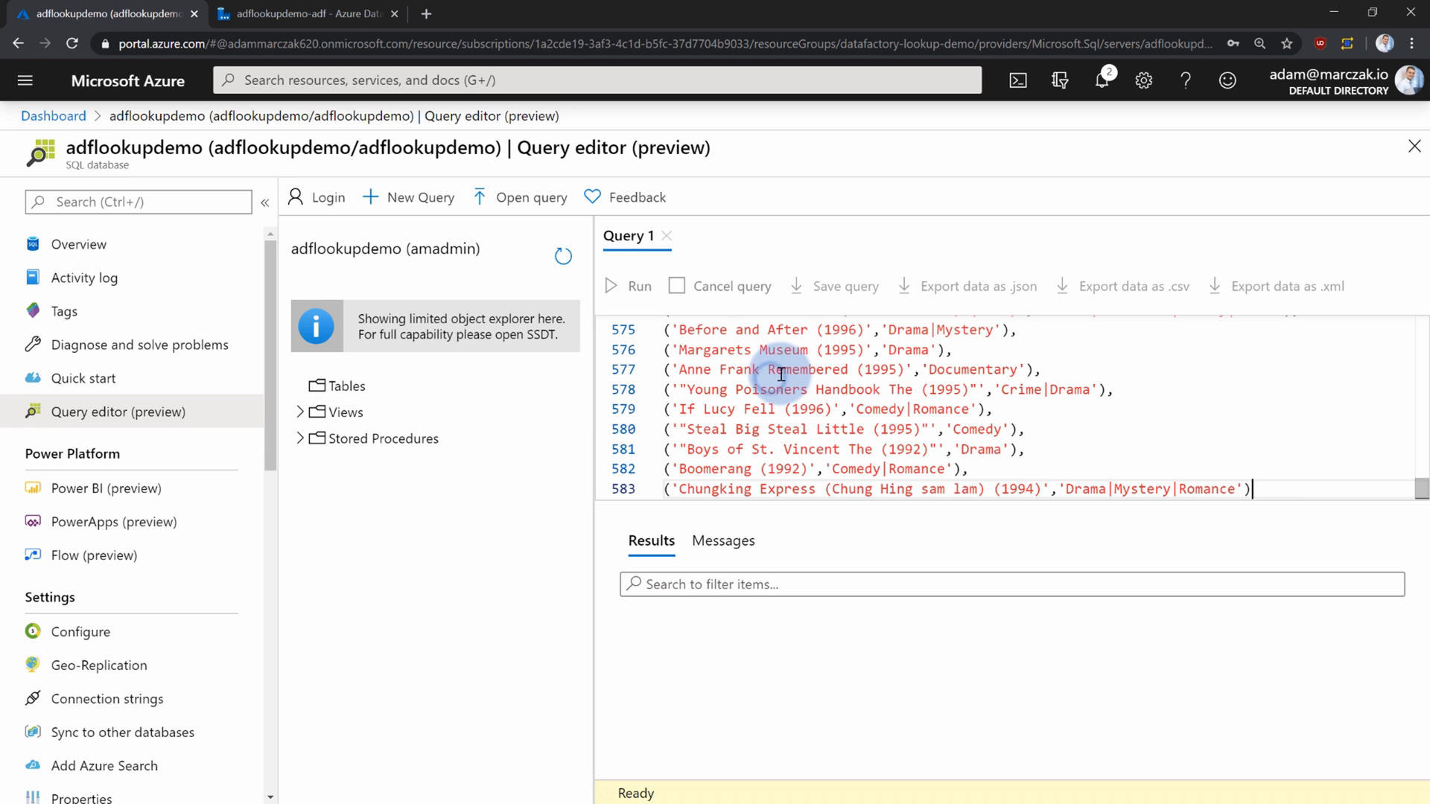
pyautogui.click(640, 286)
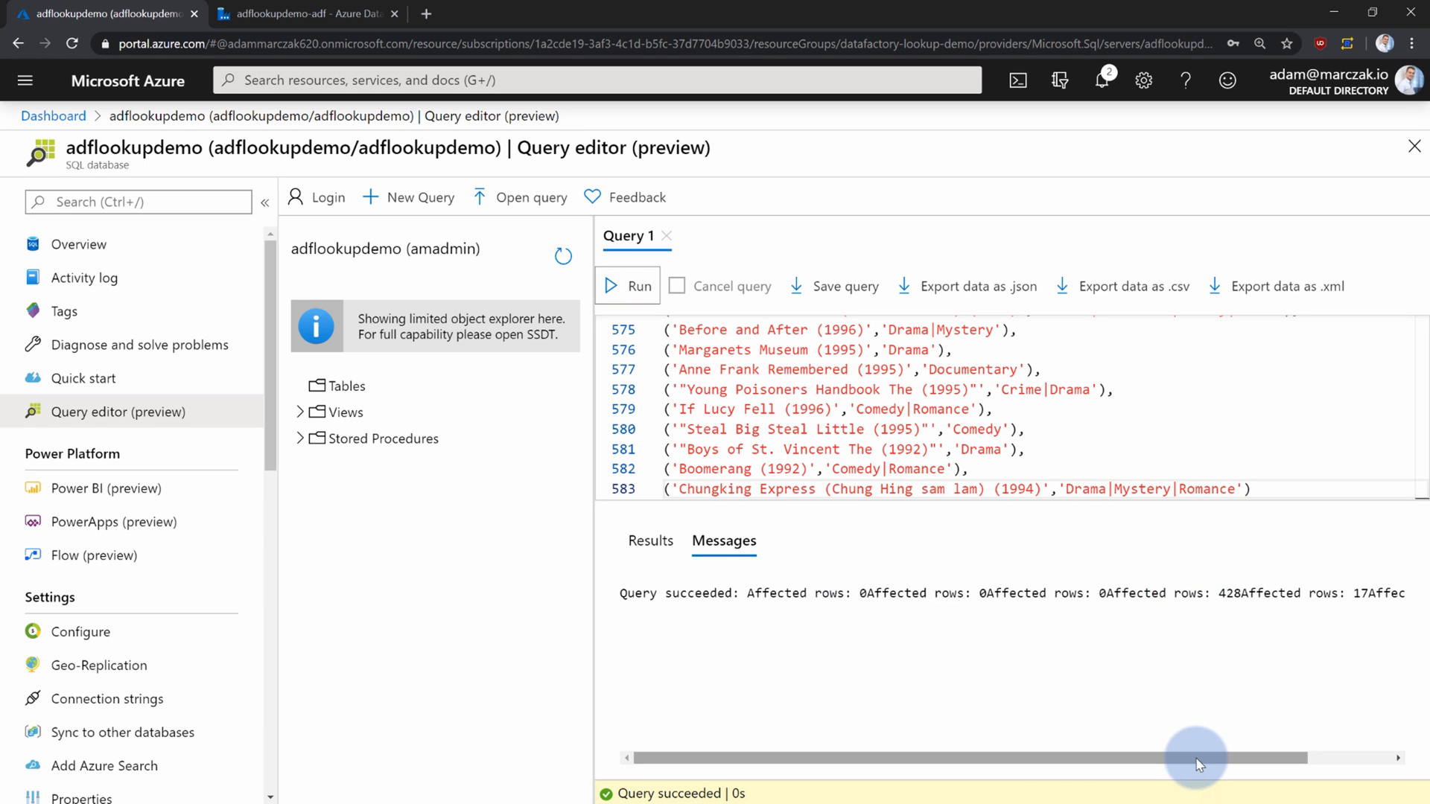
pyautogui.moveTo(1198, 763); pyautogui.dragTo(1282, 763)
pyautogui.moveTo(1120, 594); pyautogui.dragTo(1144, 593)
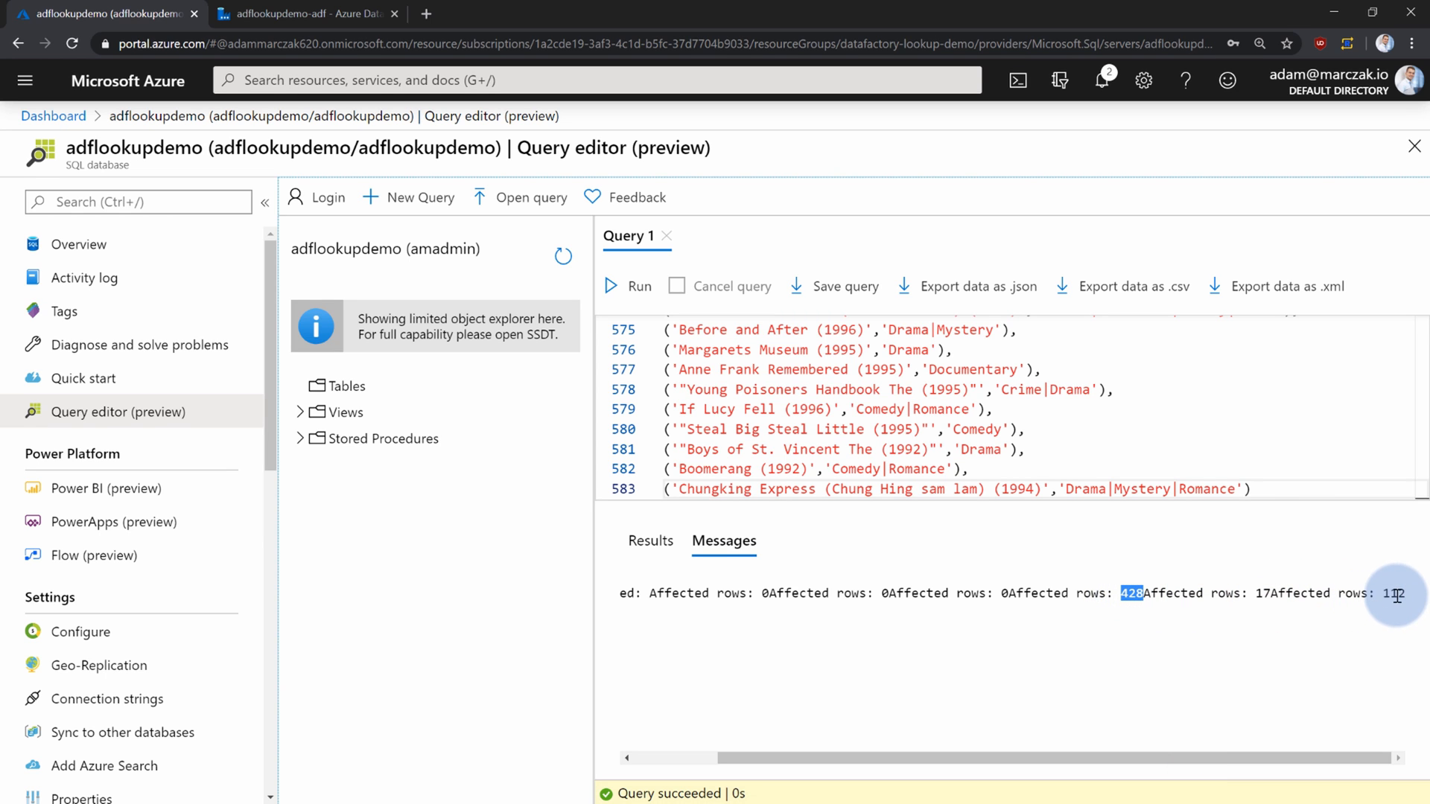
# Refresh the database object list, expand the tables and browse the top 1000 rows of dbo.Cars.
pyautogui.click(563, 257)
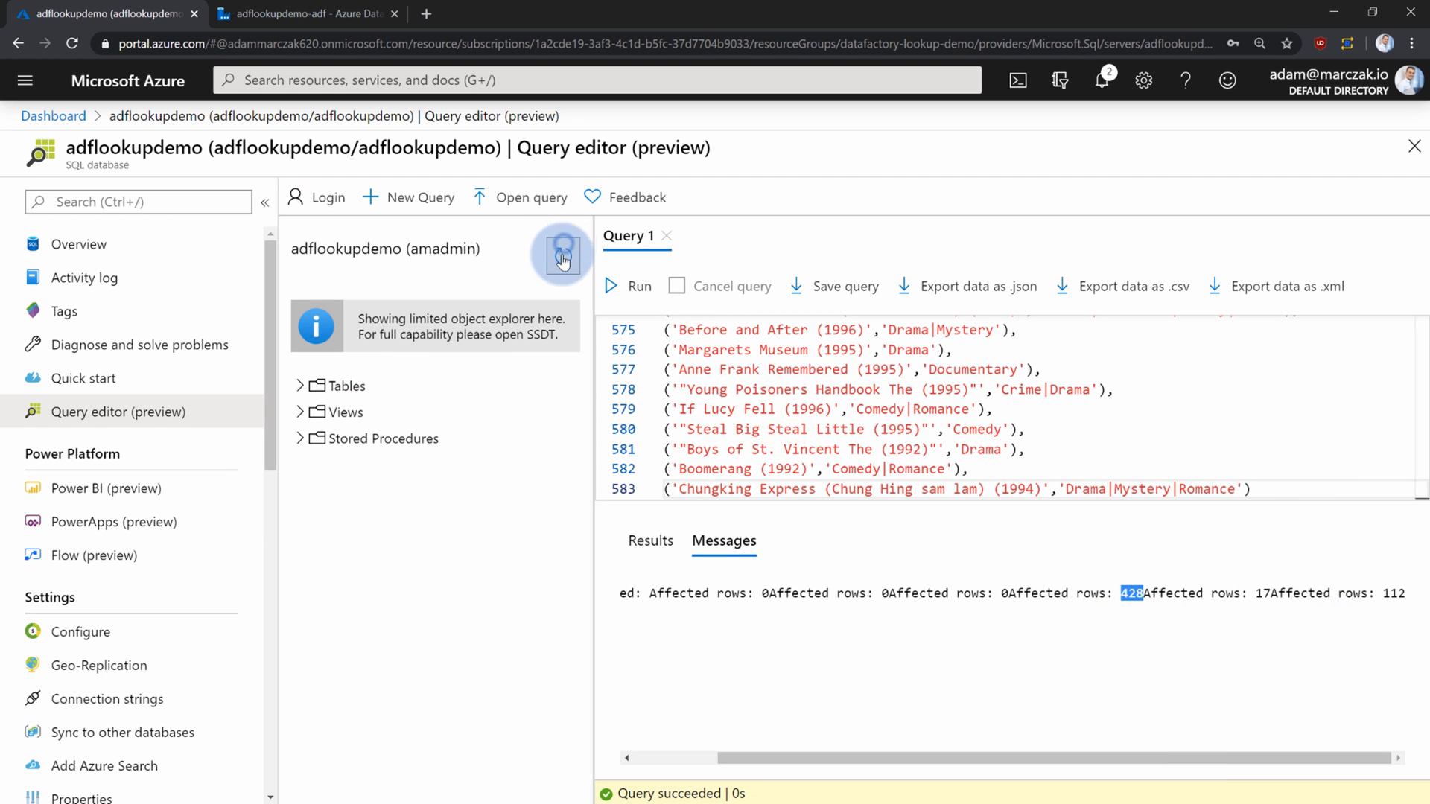
pyautogui.click(306, 387)
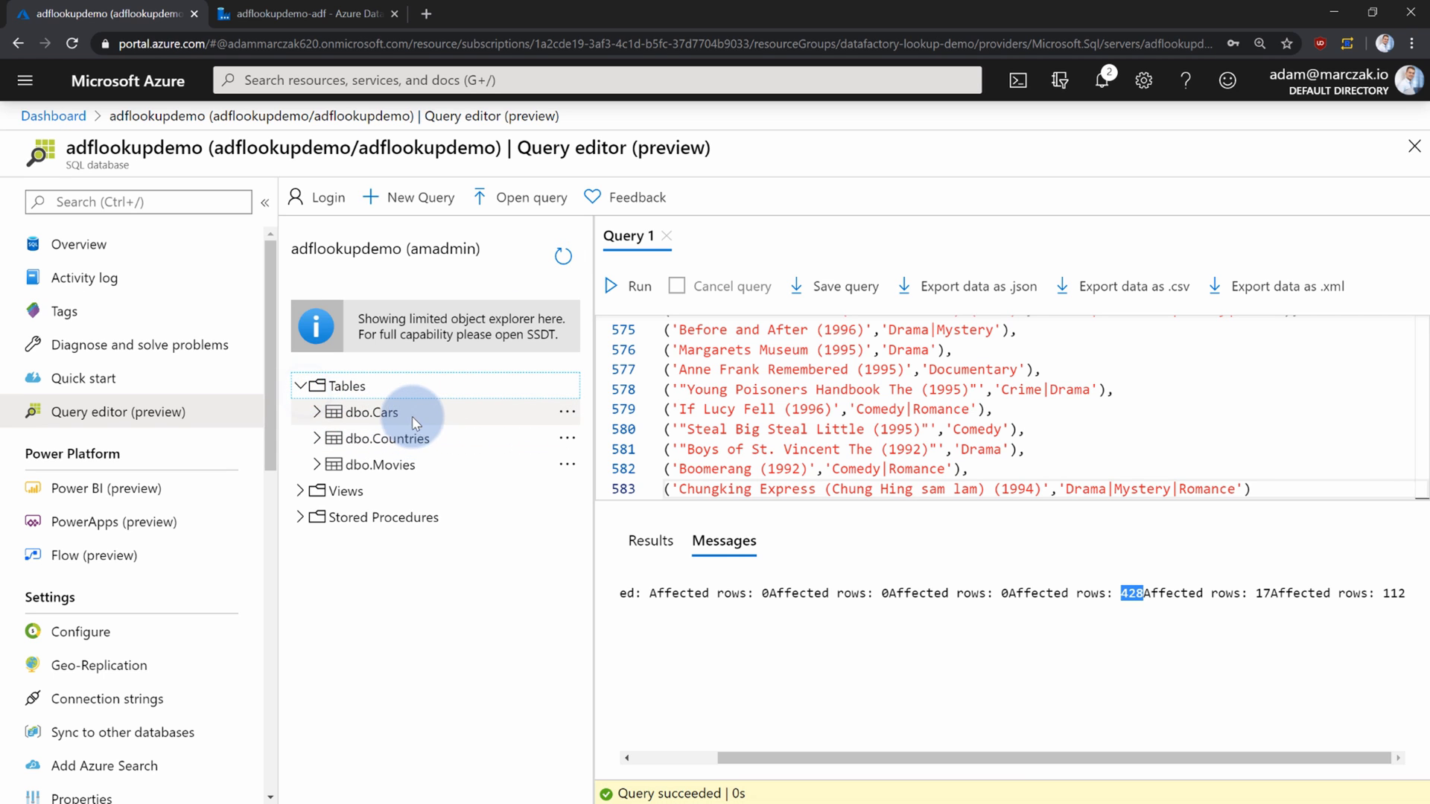
pyautogui.rightClick(414, 422)
pyautogui.click(356, 412)
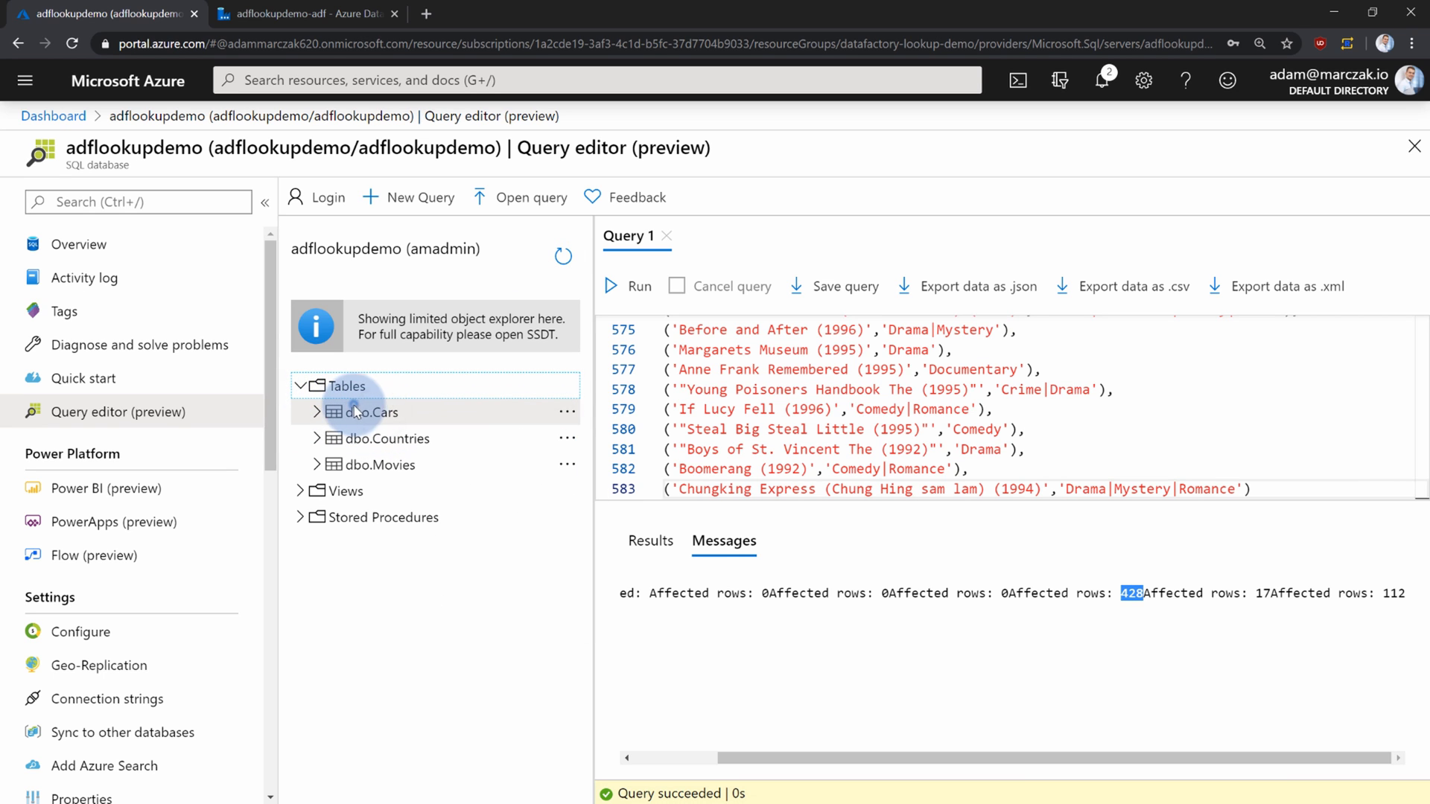
pyautogui.click(572, 413)
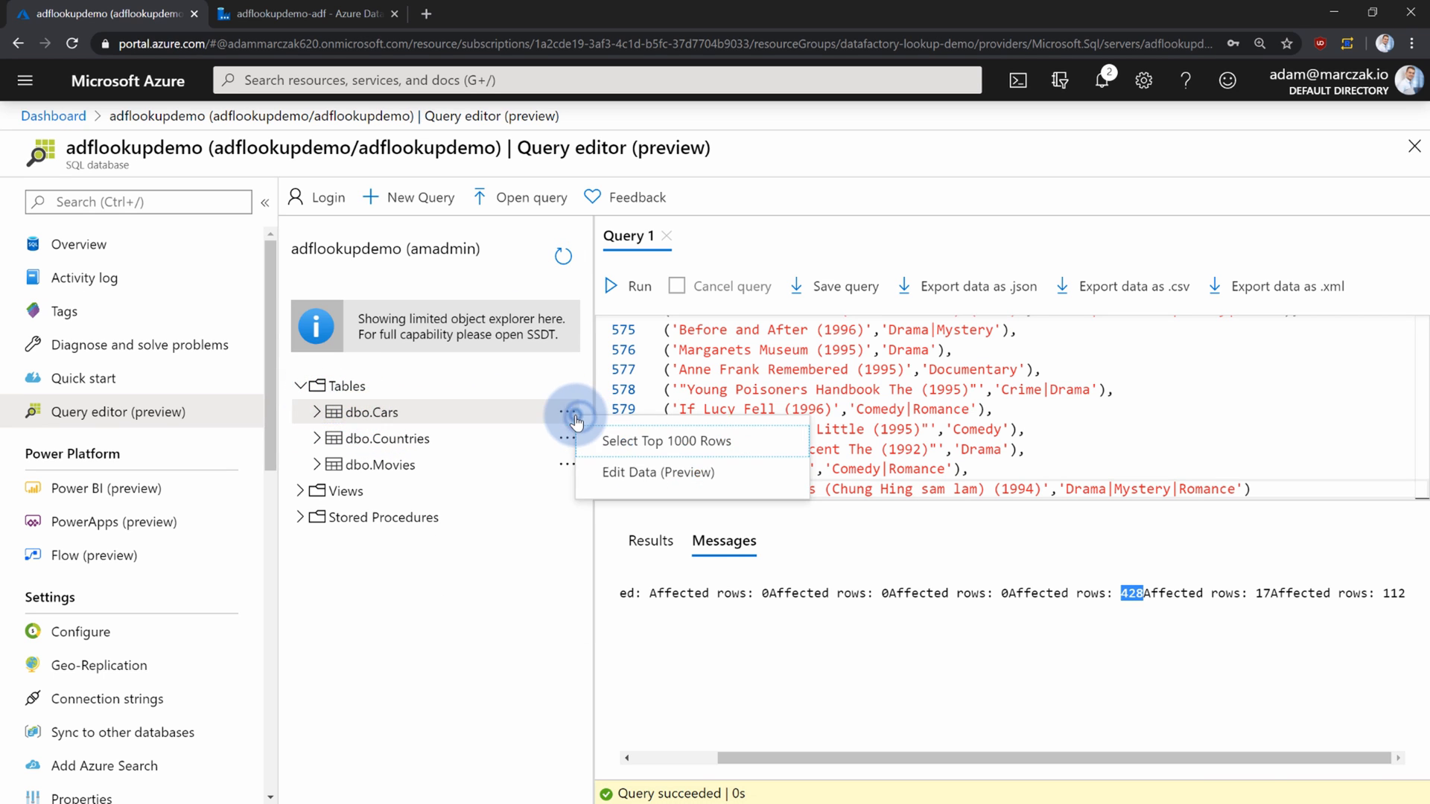
pyautogui.click(607, 443)
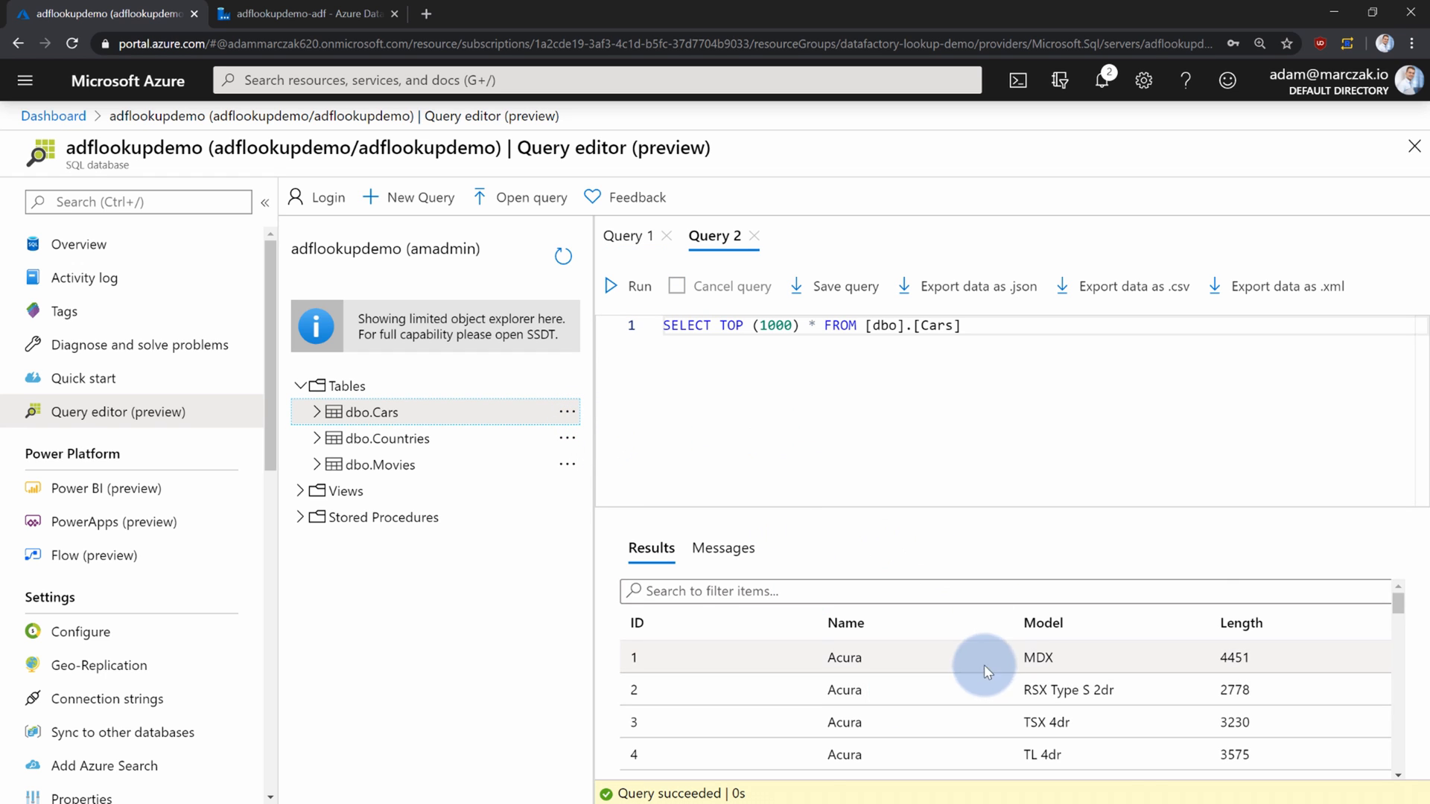
pyautogui.scroll(-15, 968, 678)
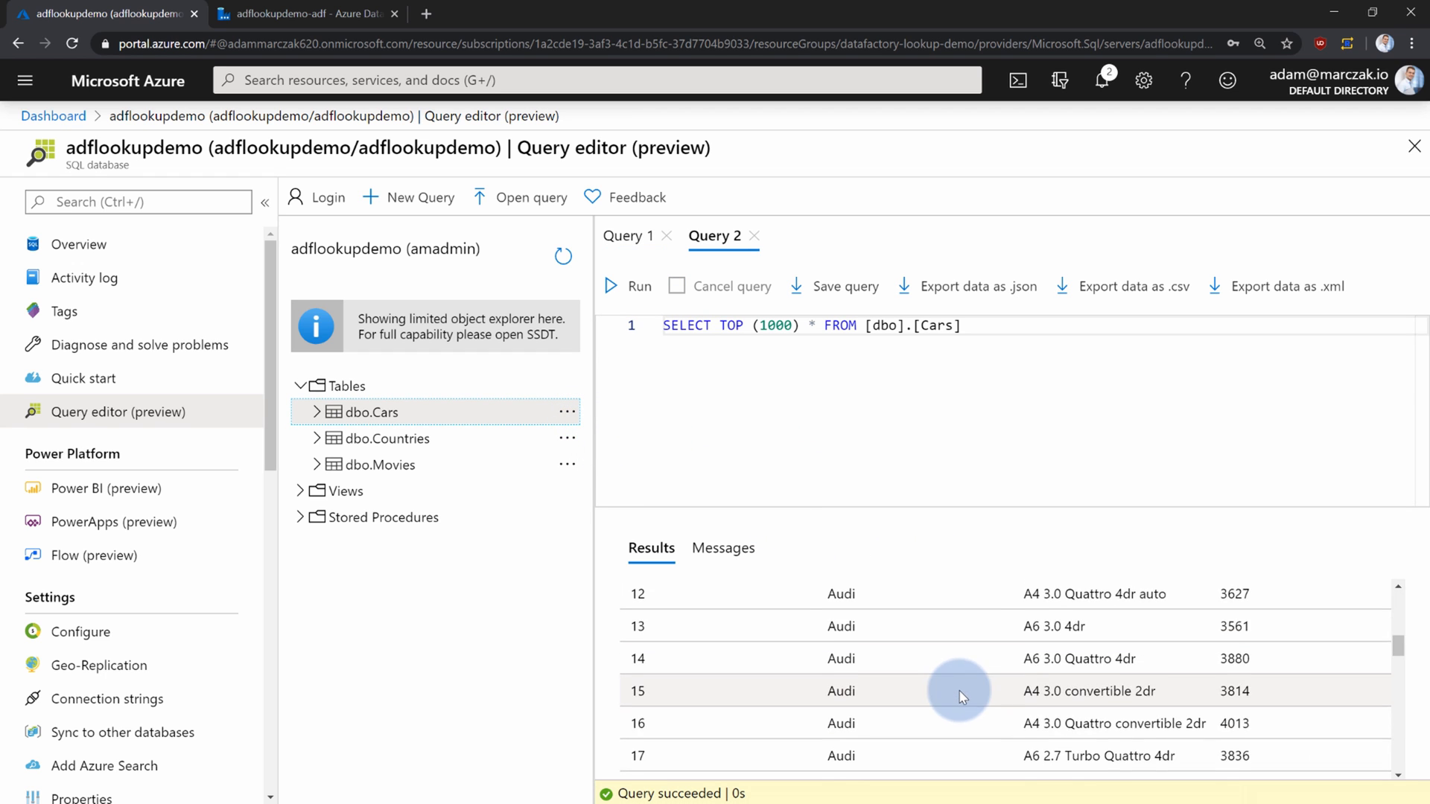
# Query the top 1000 rows of dbo.Countries and of dbo.Movies and look through the results.
pyautogui.rightClick(380, 440)
pyautogui.click(402, 544)
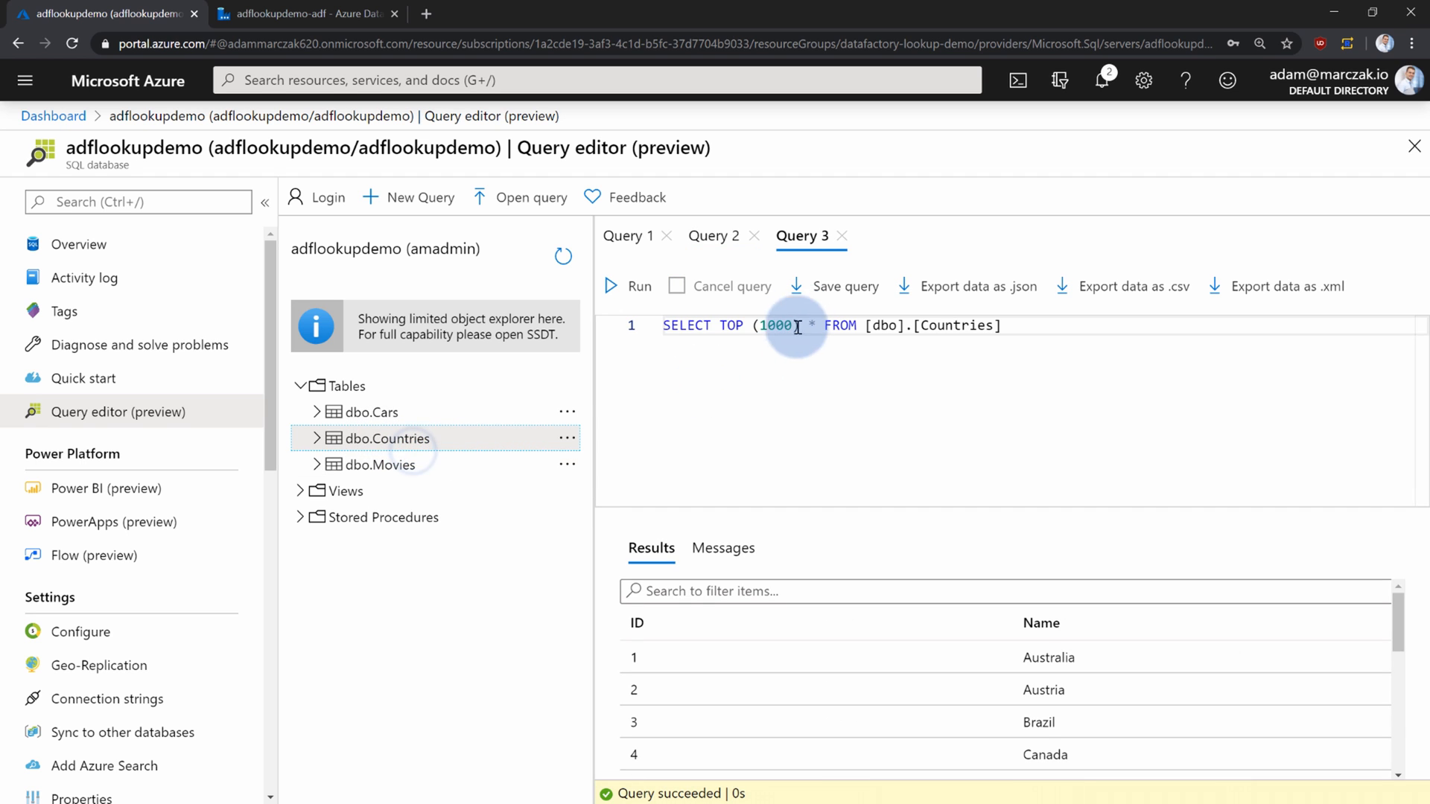
pyautogui.rightClick(385, 459)
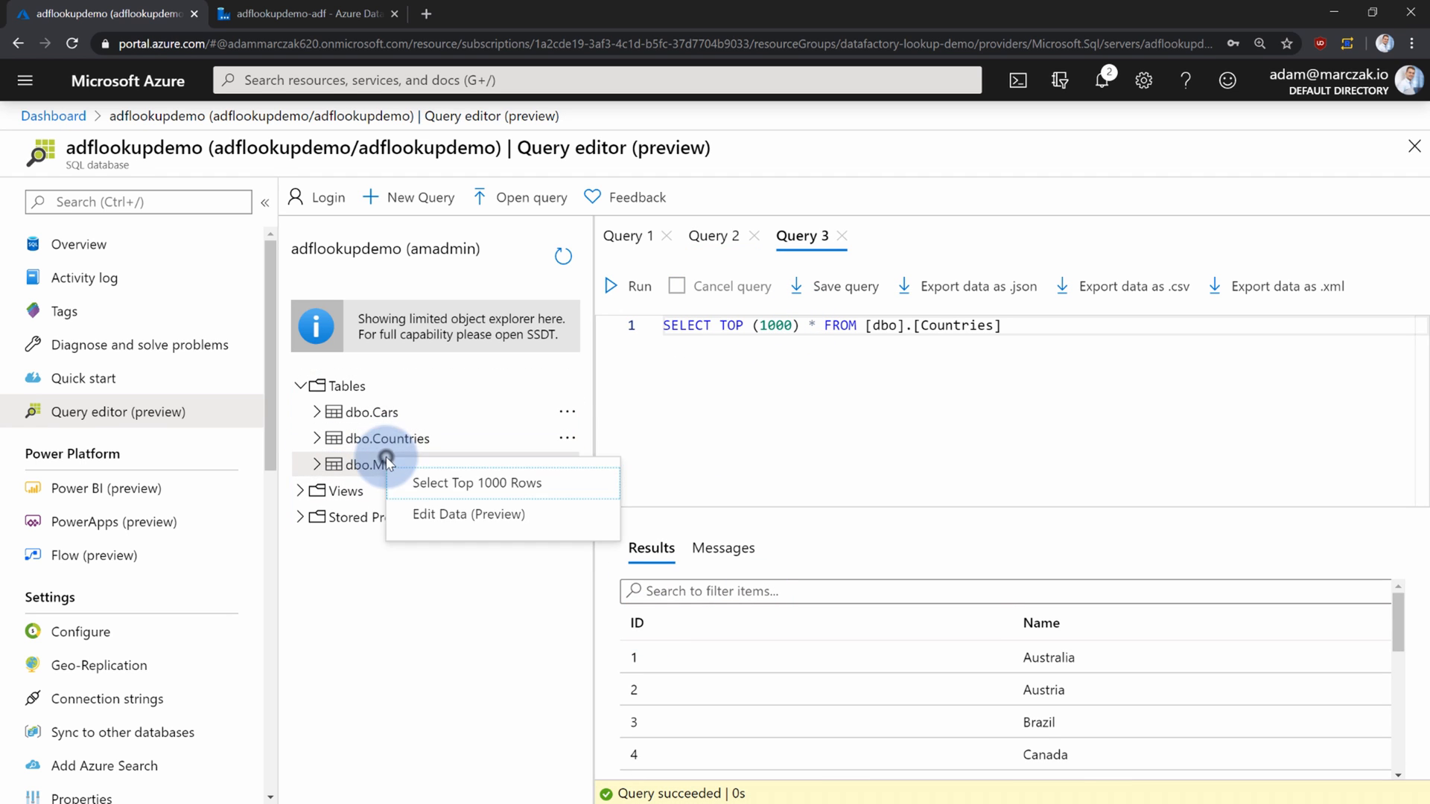
pyautogui.click(440, 484)
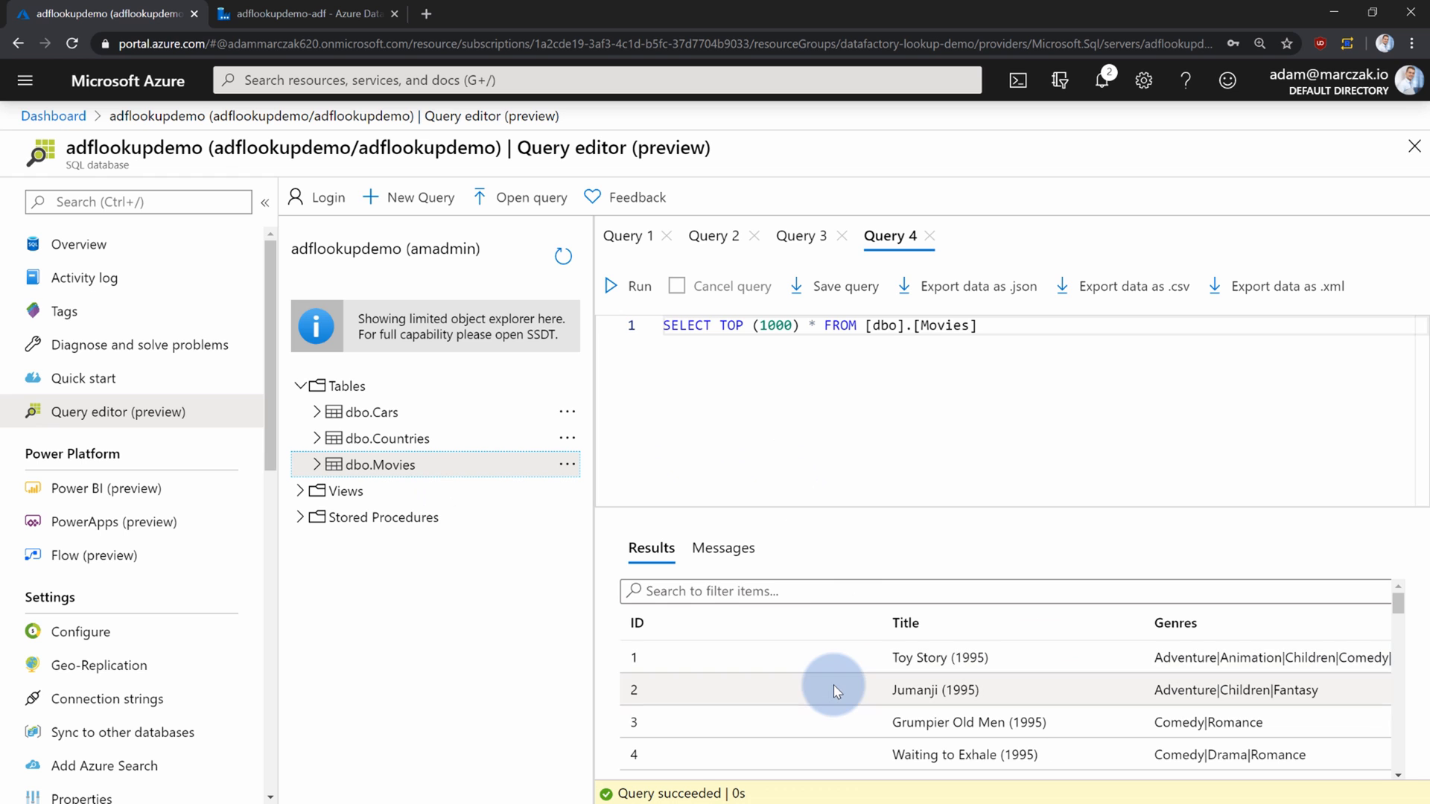
pyautogui.scroll(-6, 834, 685)
pyautogui.click(871, 419)
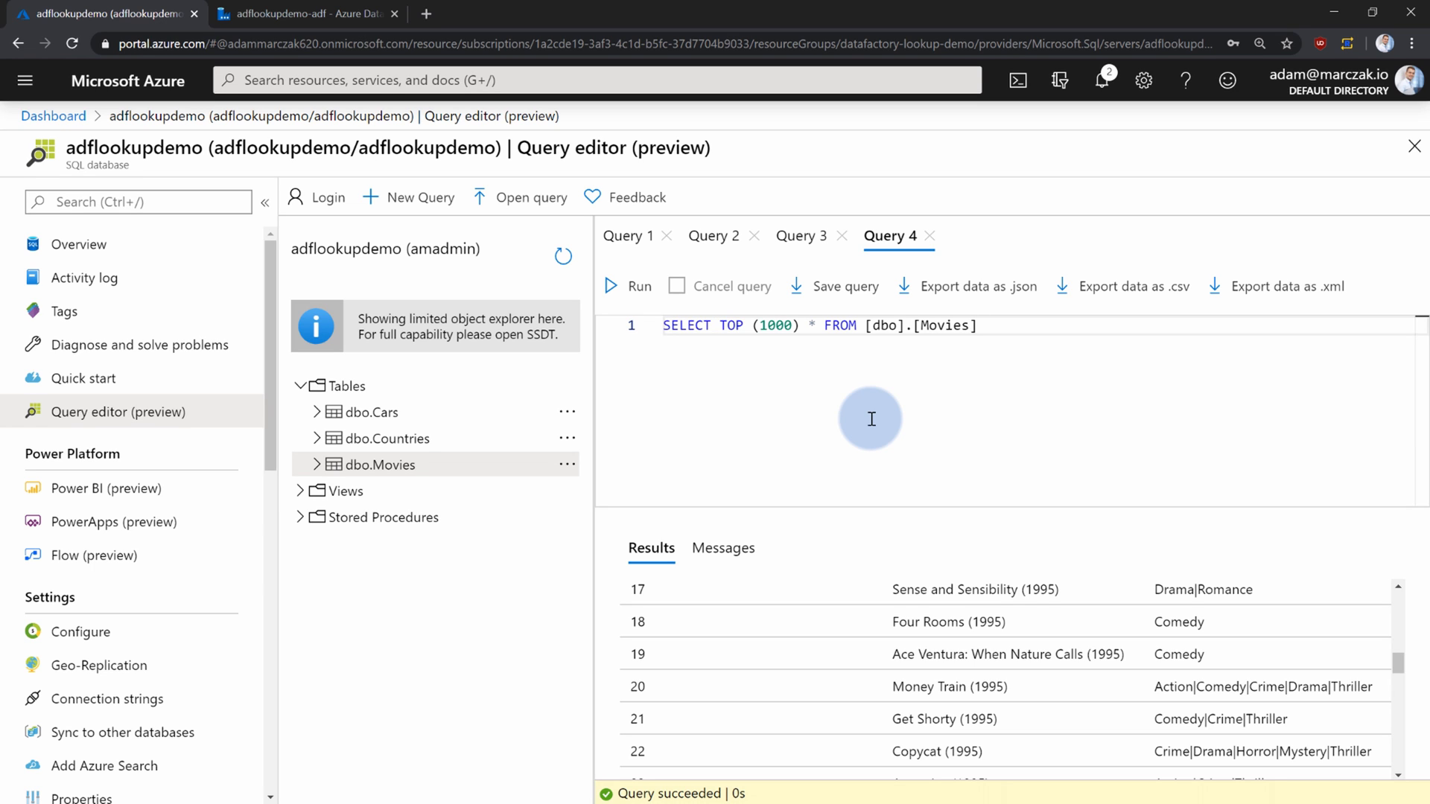
pyautogui.hotkey('ctrl', 'Return')
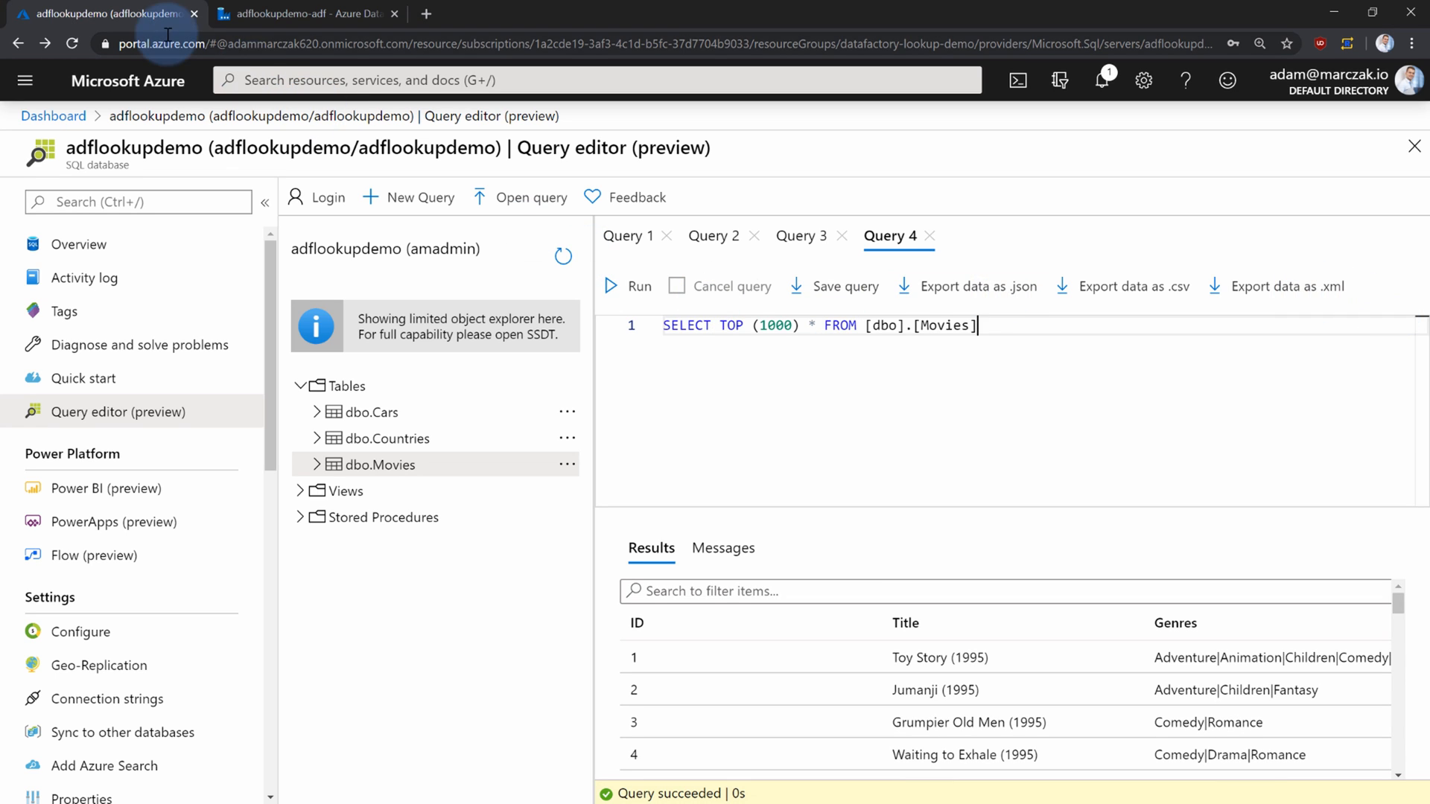
# Switch to the adflookupdemo-adf data factory and start a new linked service of type Azure SQL Database.
pyautogui.click(291, 24)
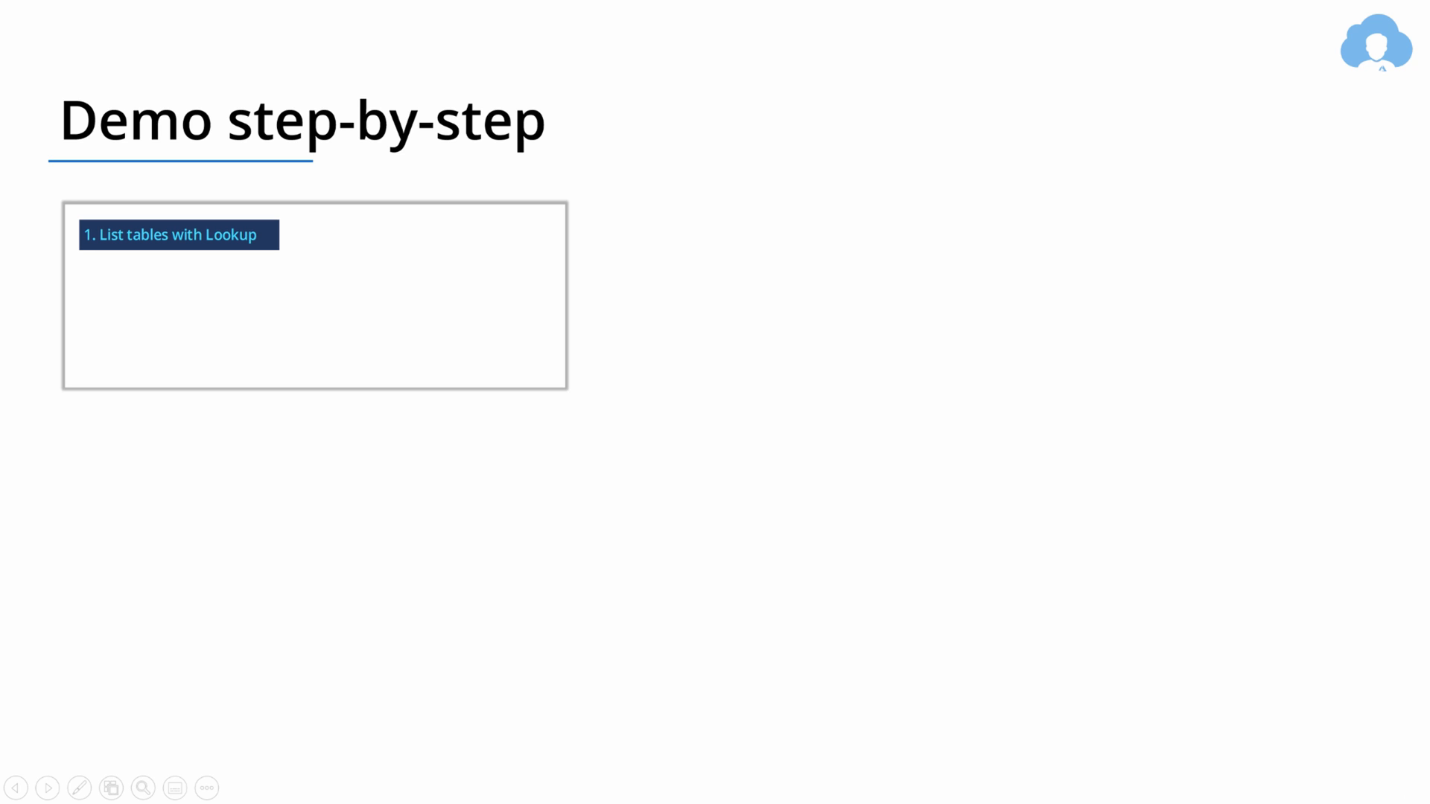
pyautogui.press('Right')
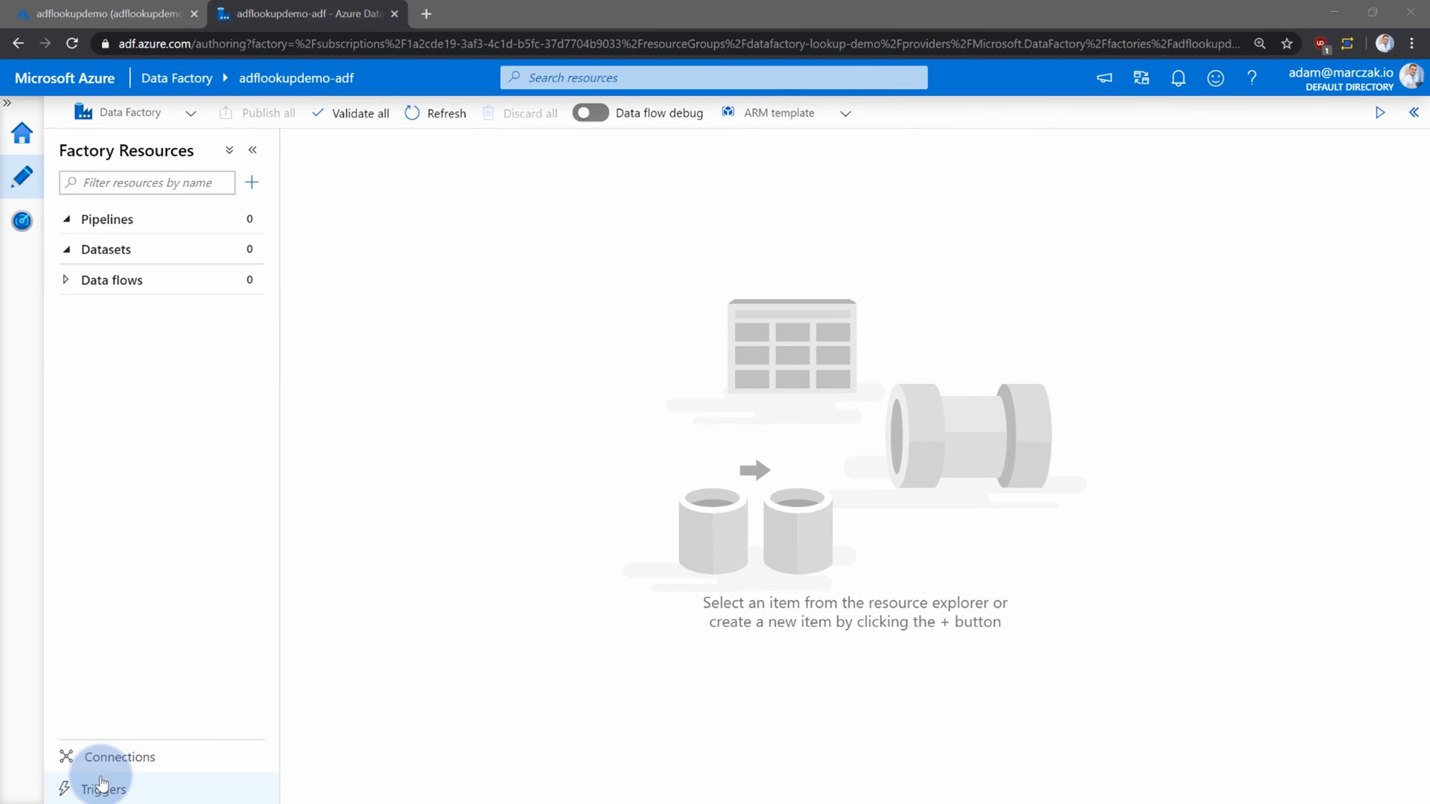
pyautogui.click(111, 758)
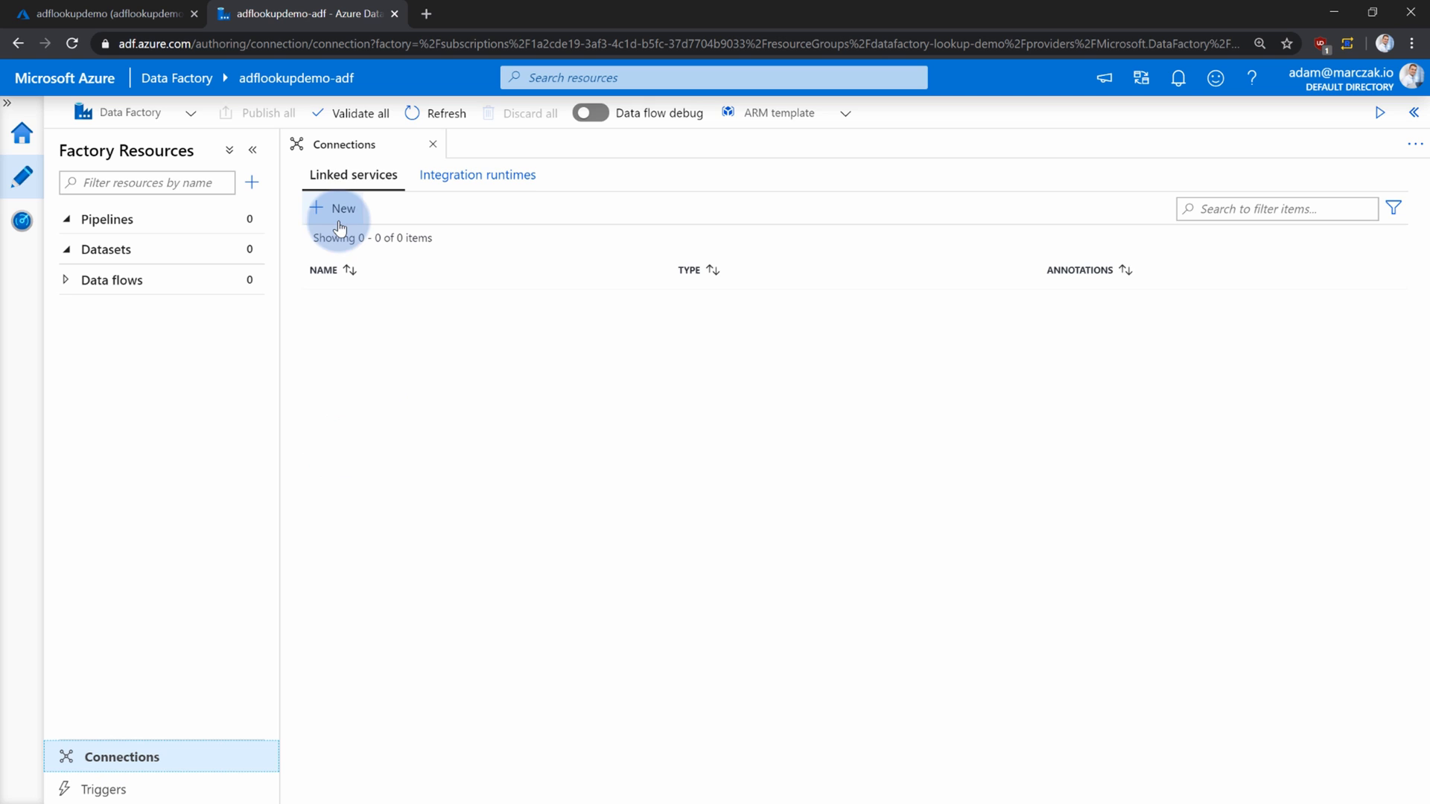
pyautogui.click(338, 209)
pyautogui.click(935, 231)
pyautogui.scroll(-6, 1121, 622)
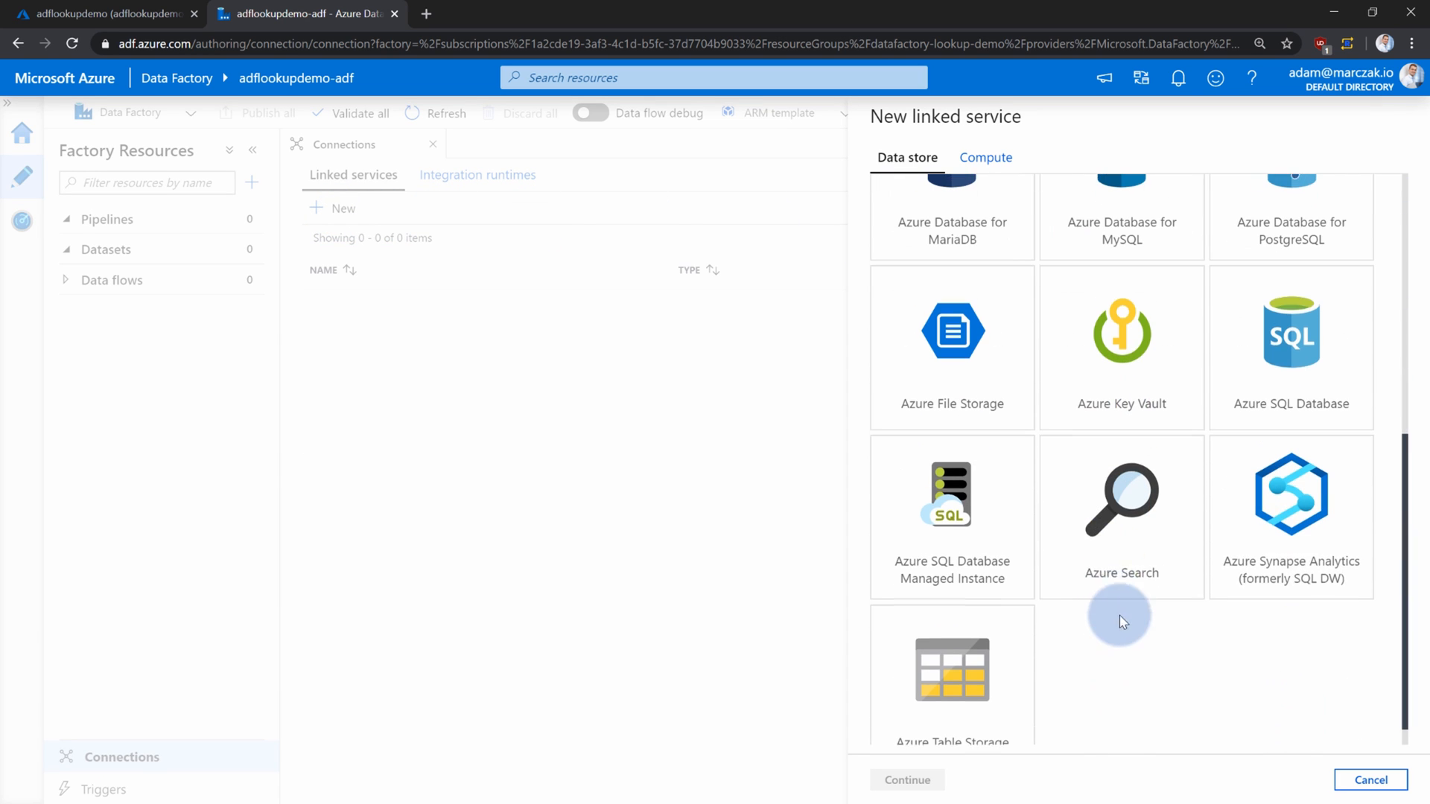
pyautogui.click(1290, 376)
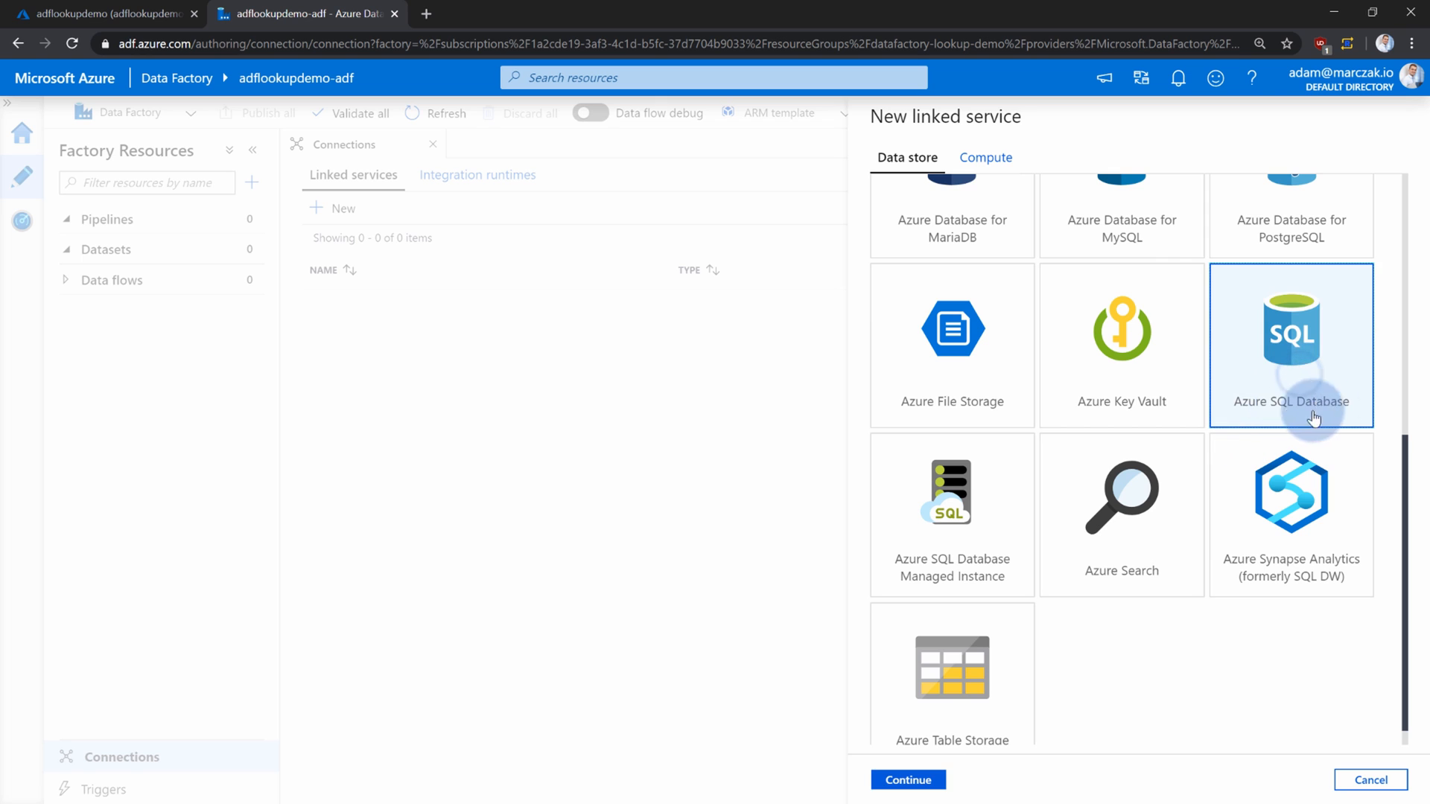
pyautogui.click(909, 779)
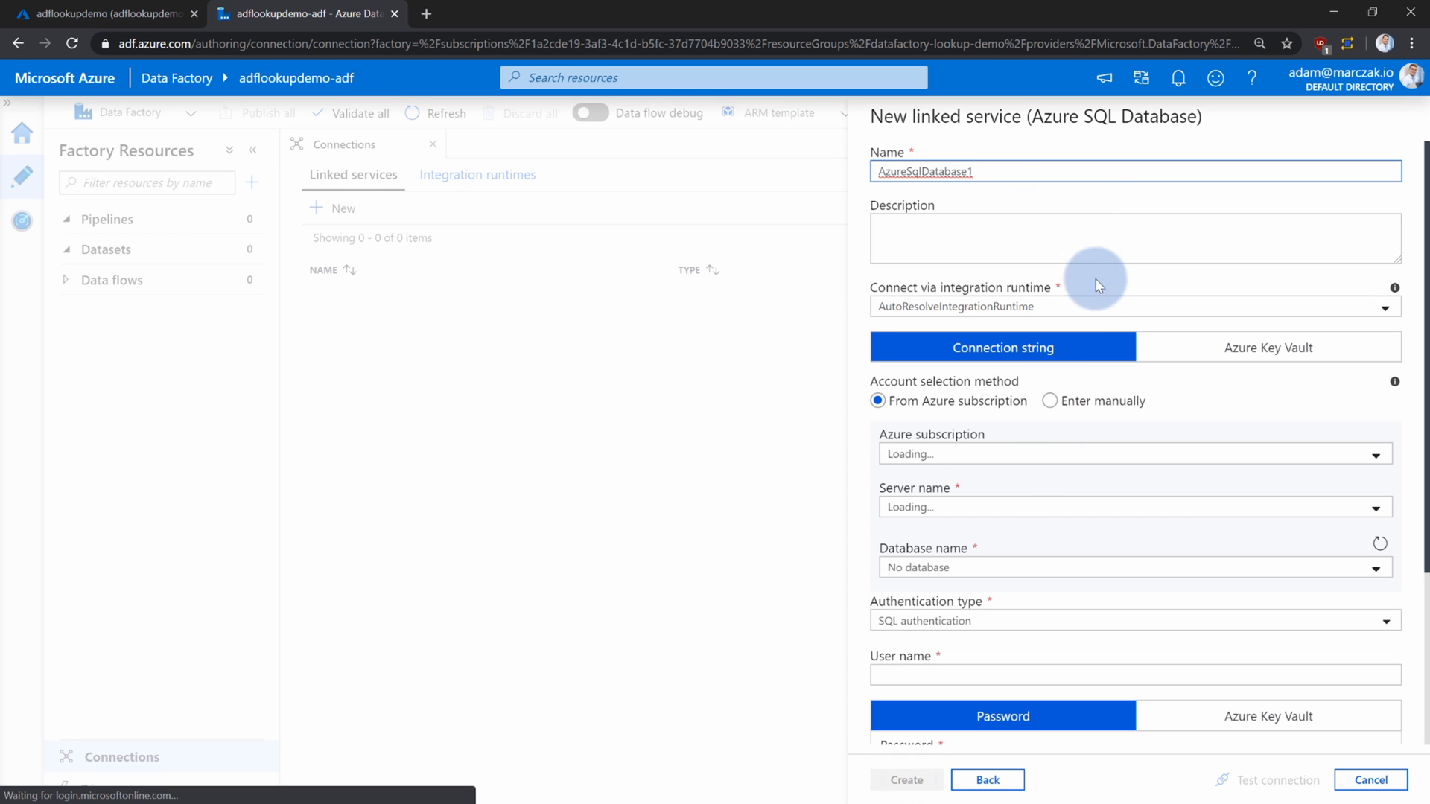
# Set the linked service's subscription to Visual Studio Enterprise and both its server and database to adflookupdemo.
pyautogui.click(1007, 457)
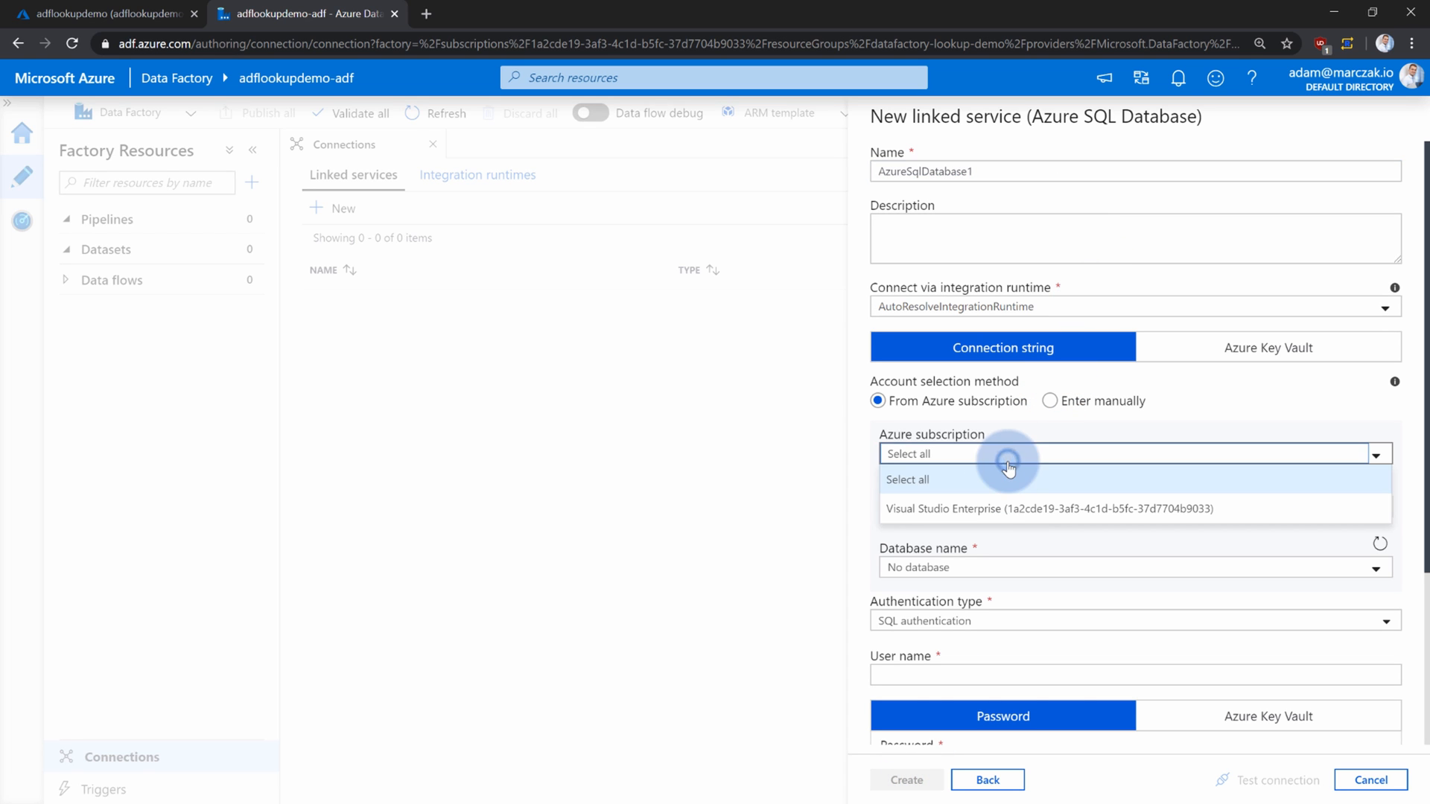
pyautogui.click(995, 511)
pyautogui.click(989, 507)
pyautogui.click(990, 533)
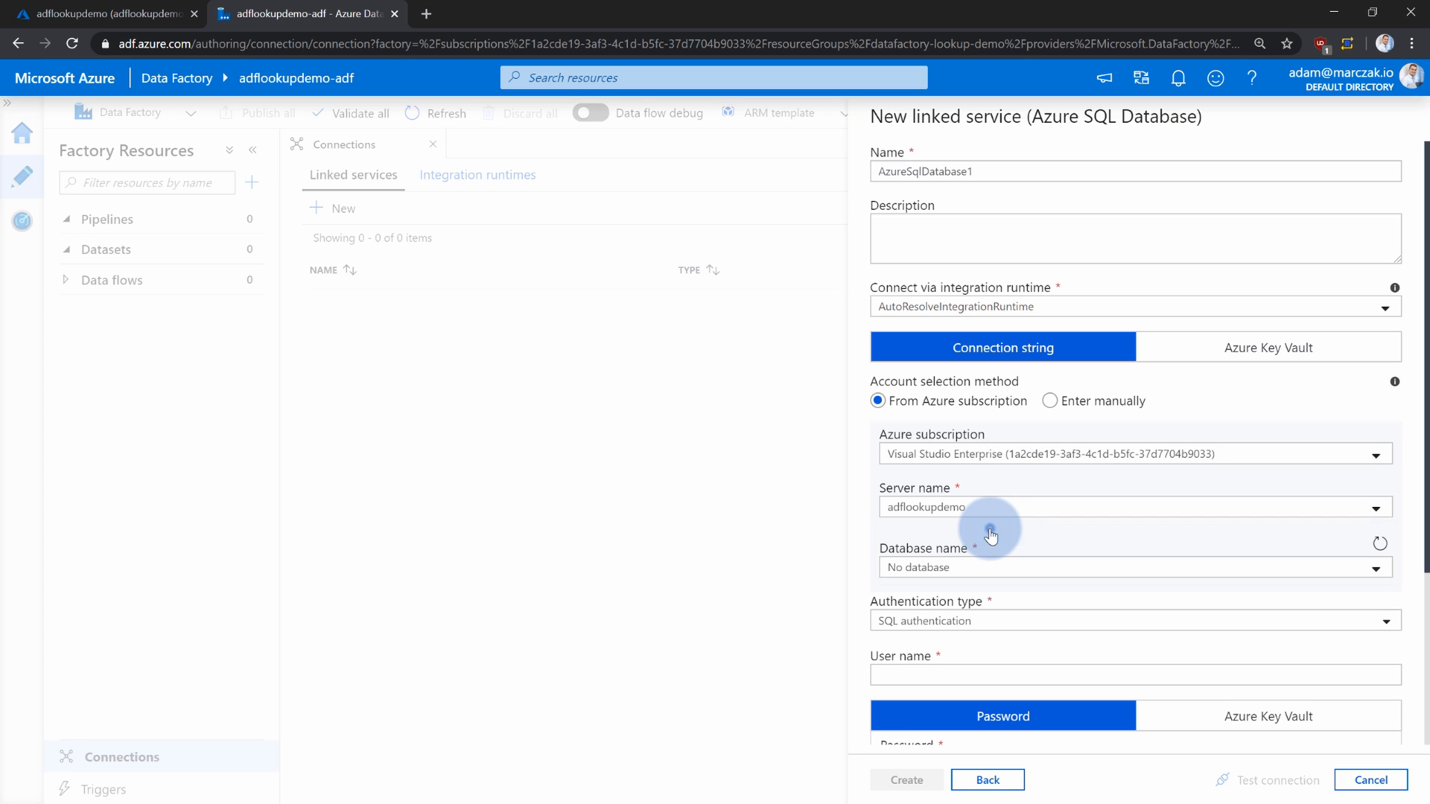
pyautogui.click(981, 568)
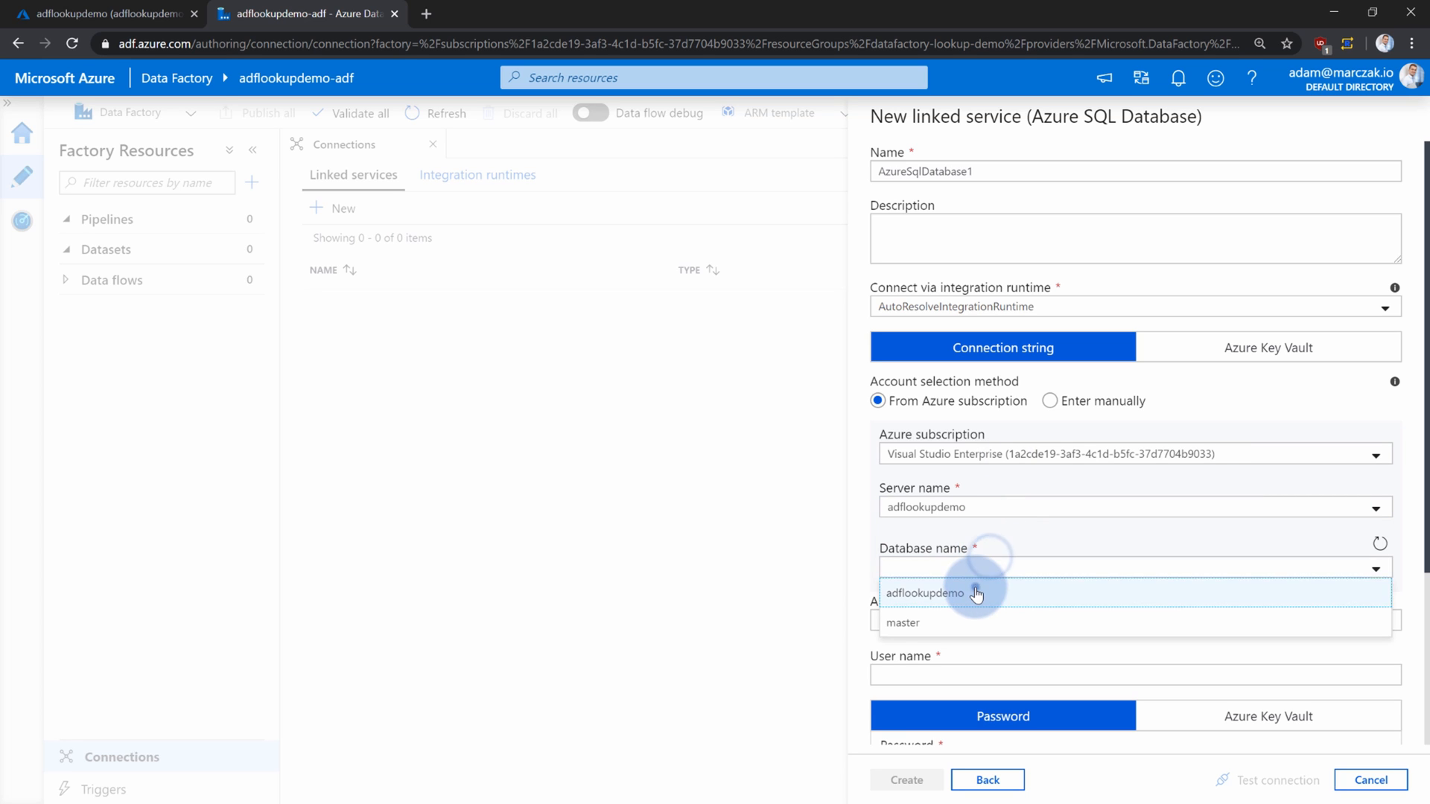
pyautogui.click(976, 594)
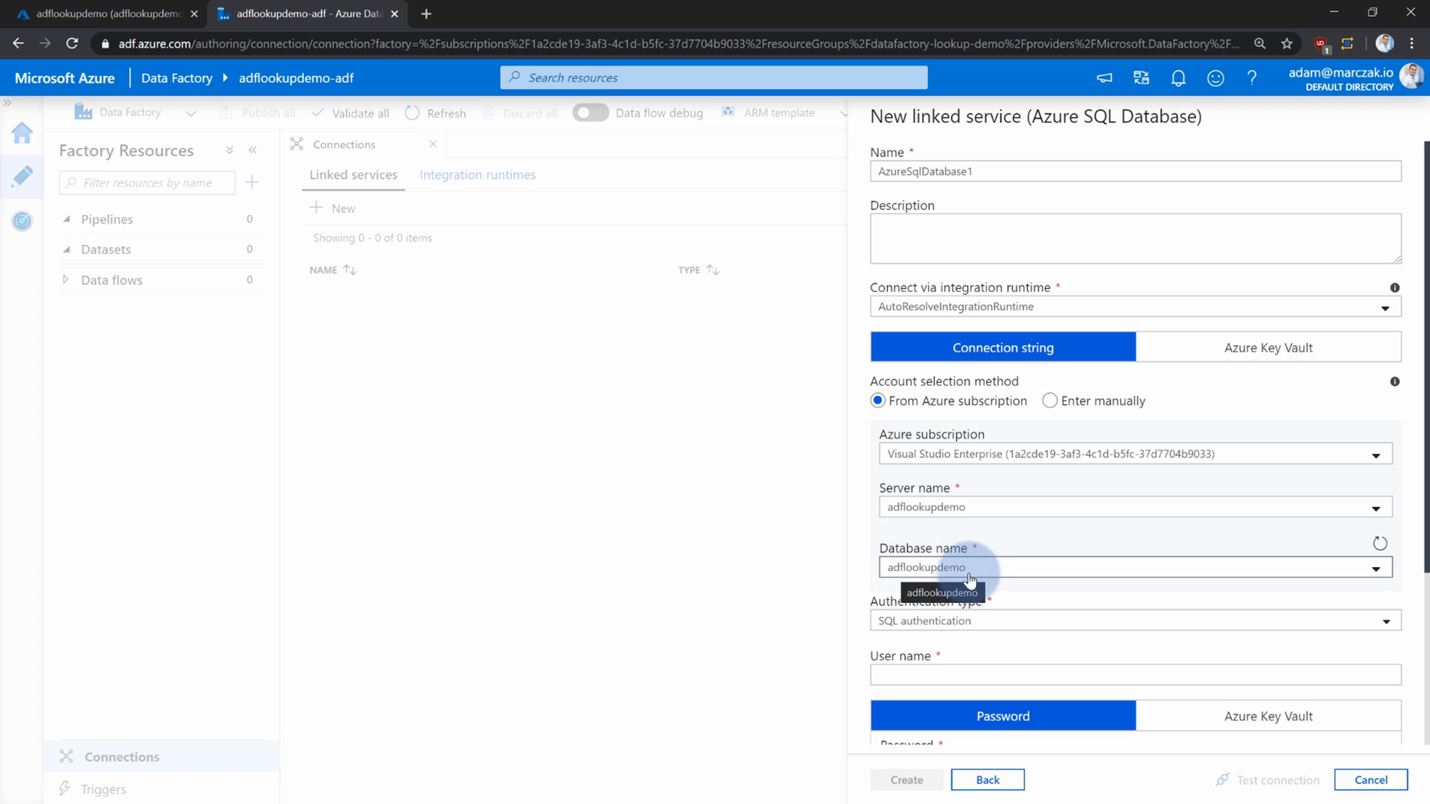
# Enter amadmin as the linked service's SQL authentication user name and fill in the account password.
pyautogui.scroll(-1, 968, 603)
pyautogui.click(936, 586)
pyautogui.write('amadmin')
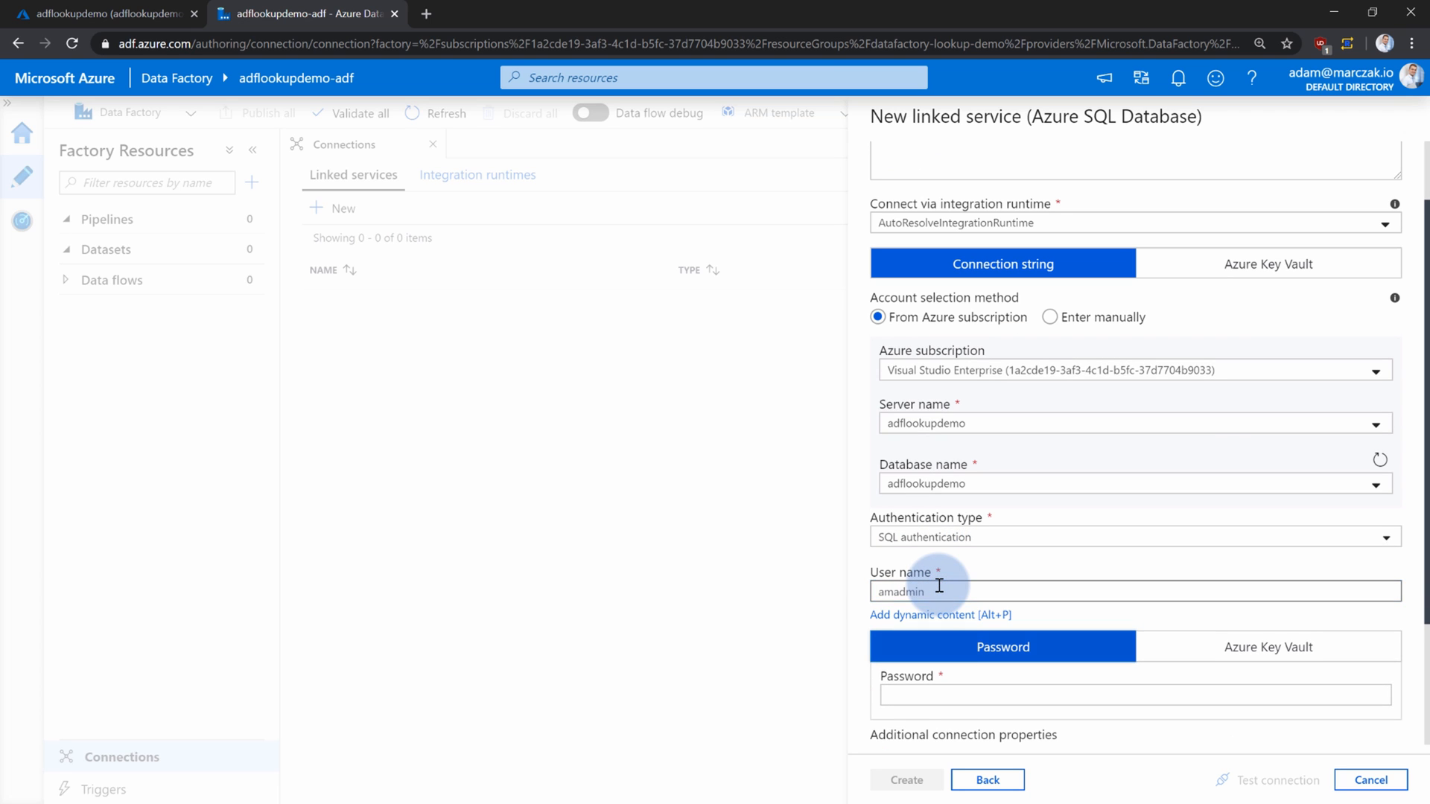
pyautogui.scroll(-1, 939, 586)
pyautogui.click(943, 596)
pyautogui.write('••••••••••••')
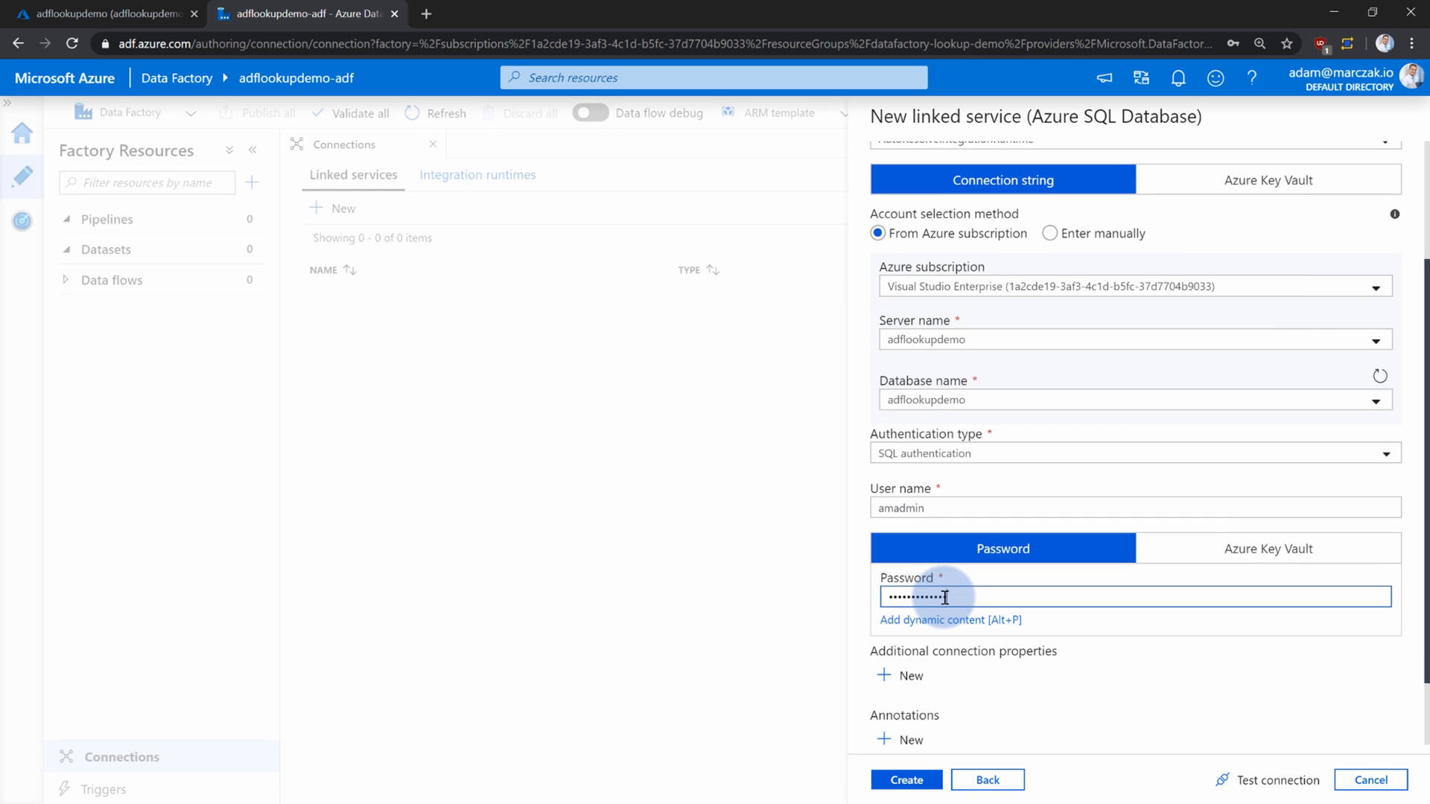
# Test the linked service's connection and create the Azure SQL Database linked service.
pyautogui.click(1258, 780)
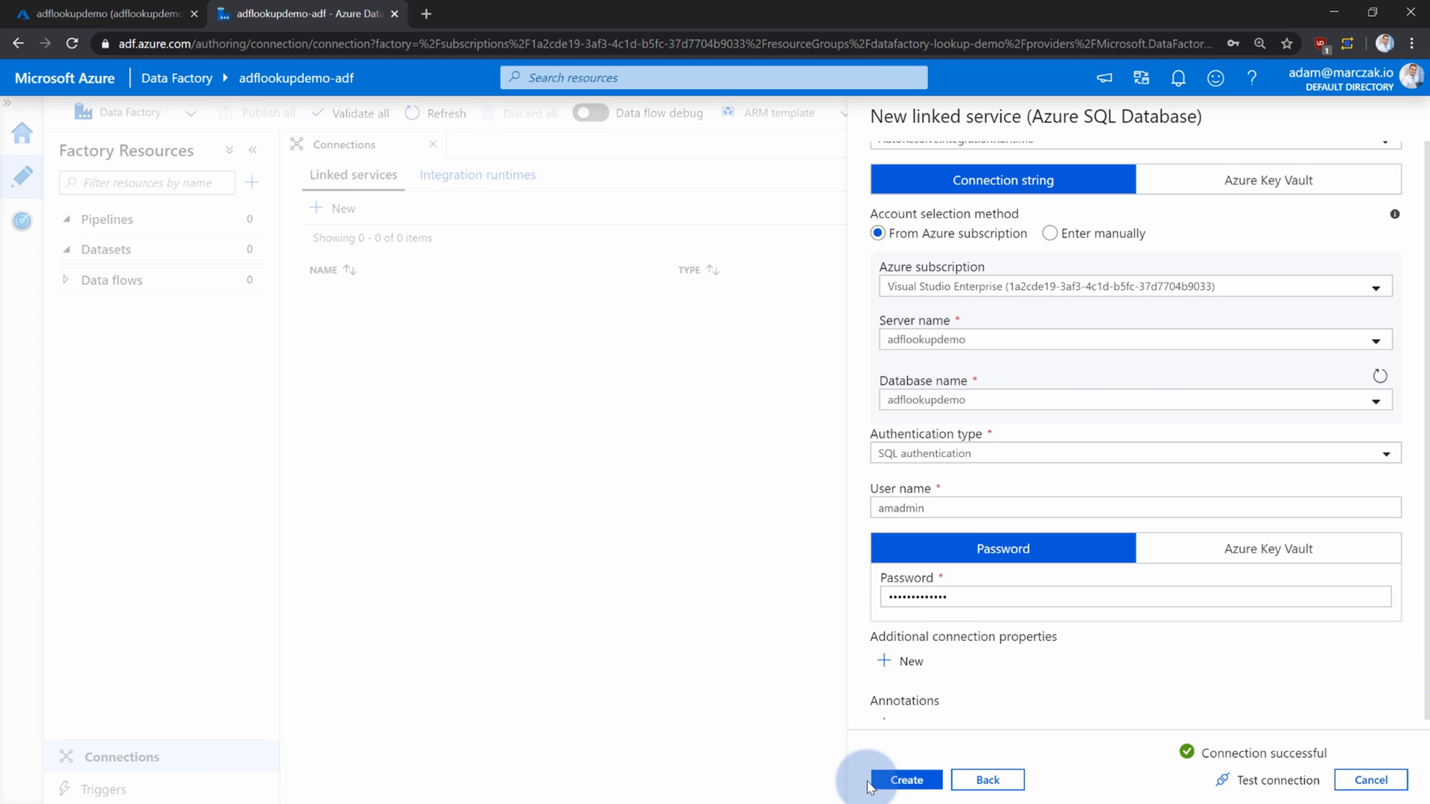
pyautogui.click(871, 782)
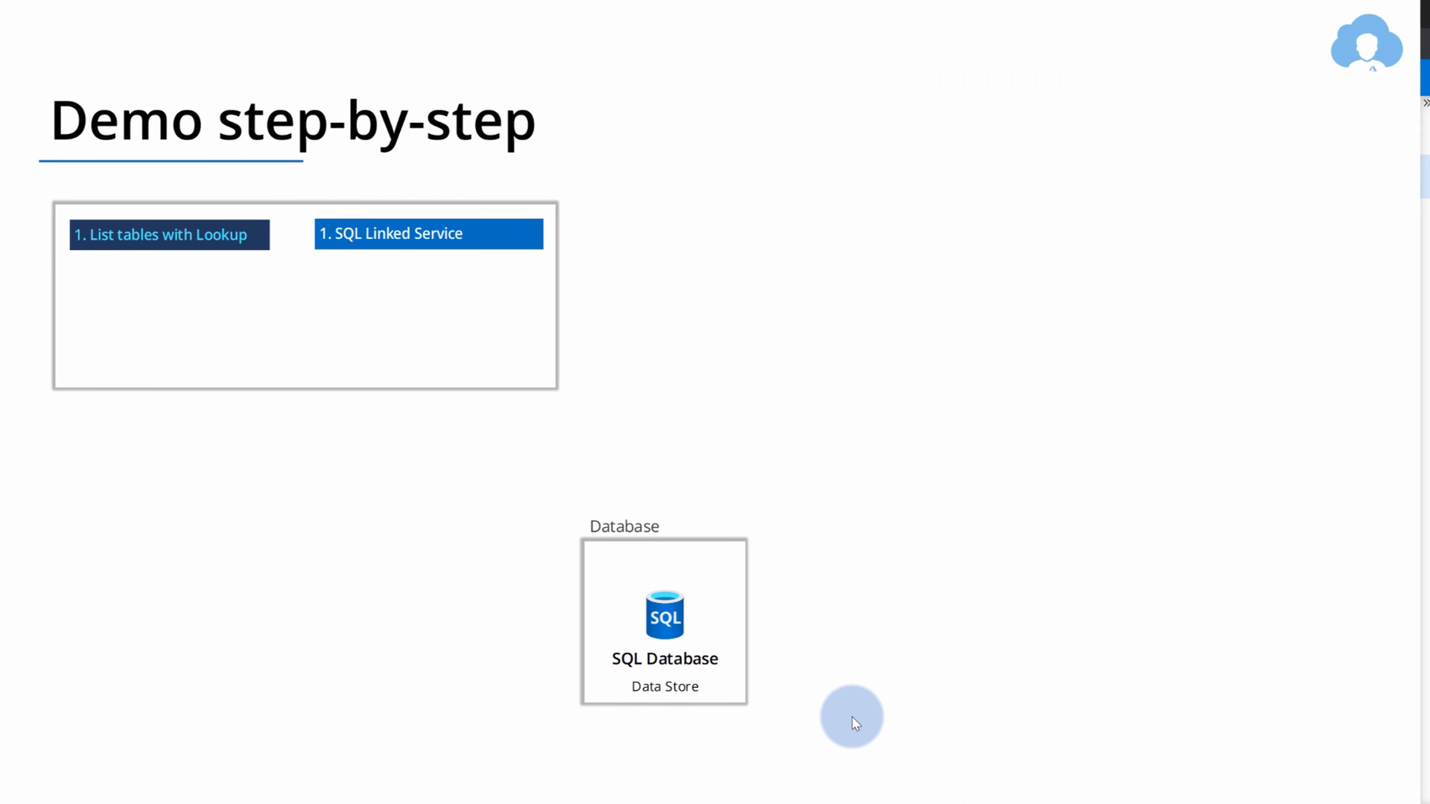
pyautogui.click(851, 665)
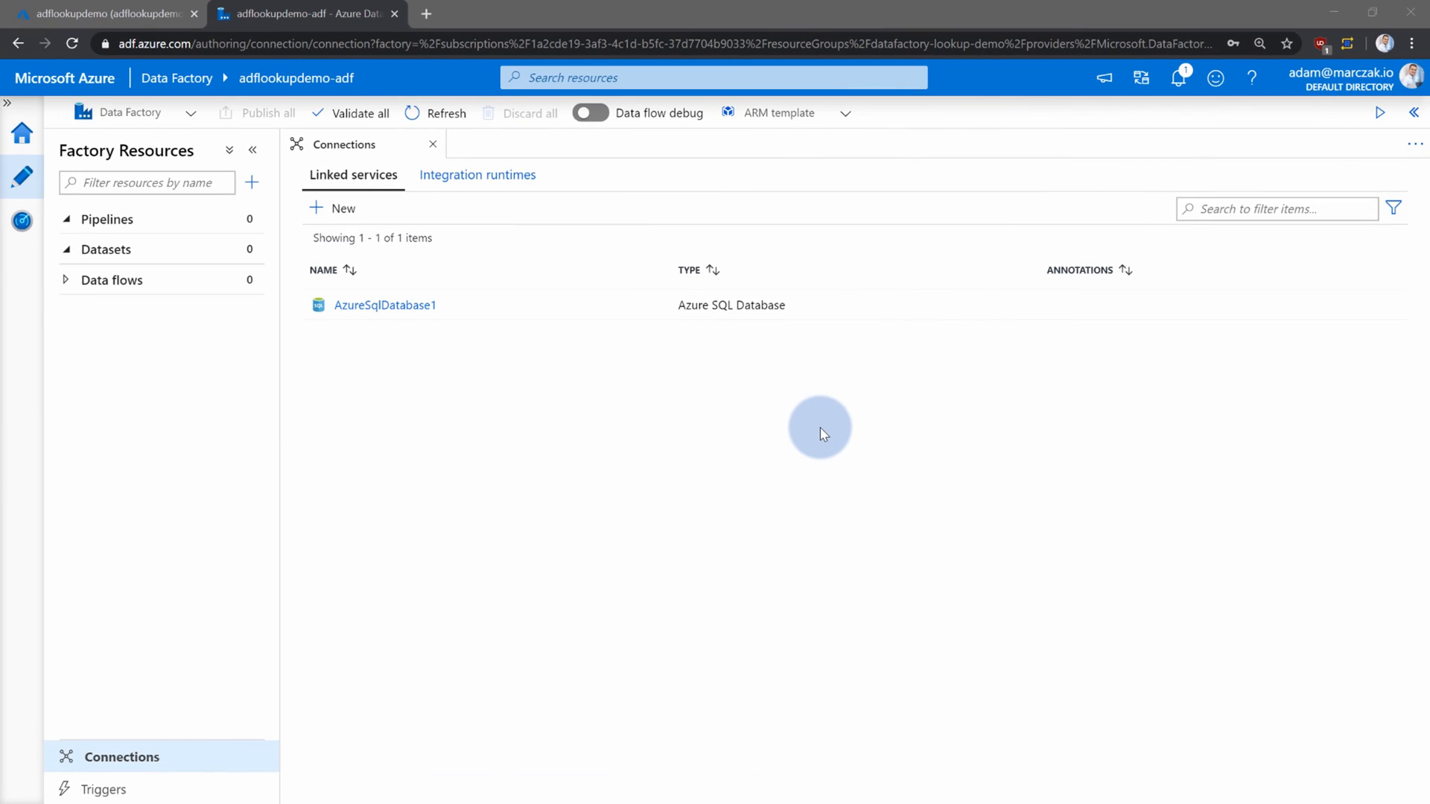
# Switch to the adflookupdemo query editor and replace the query with SELECT * FROM database_name.INFORMATION_SCHEMA.TABLES WHERE table_type = 'BASE TABLE'.
pyautogui.click(104, 21)
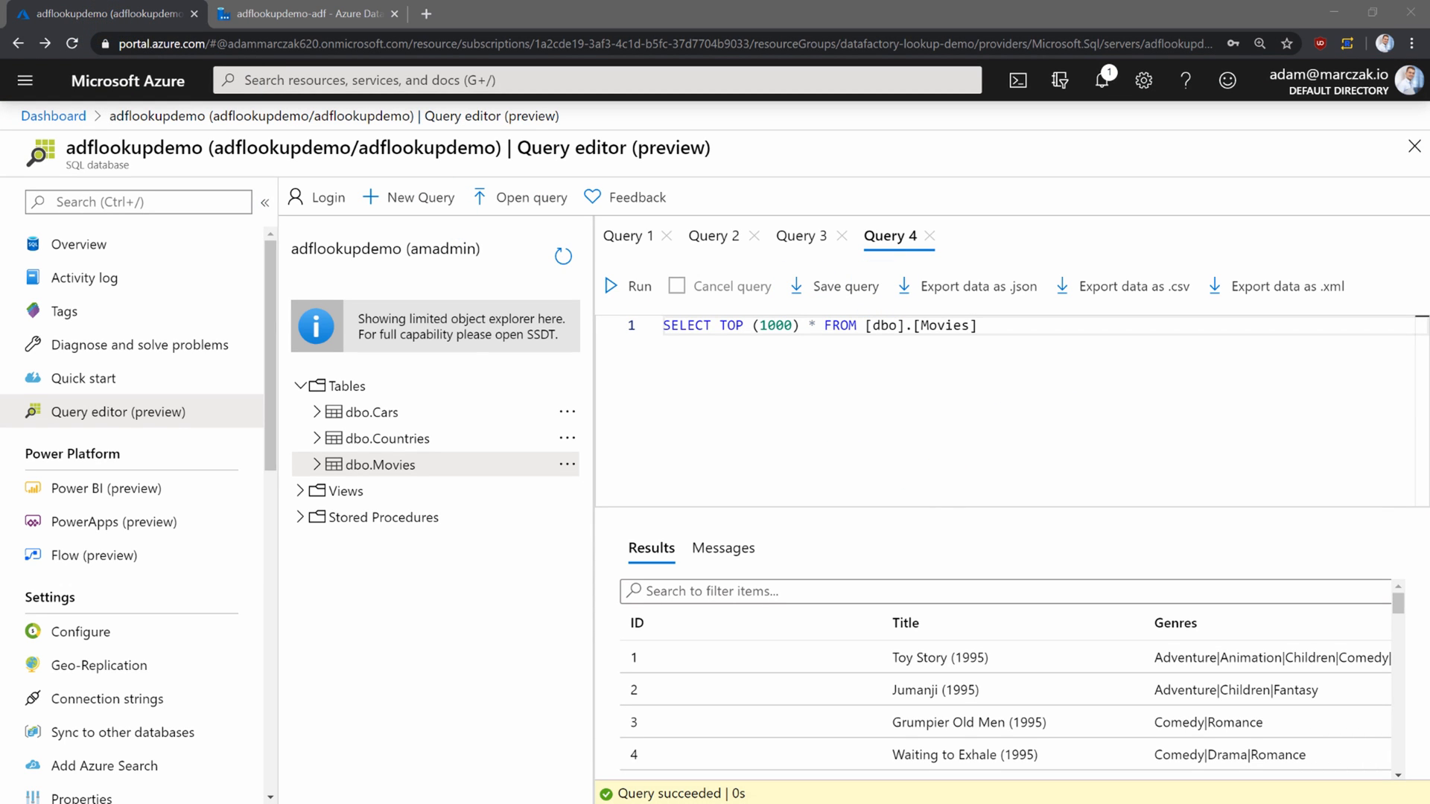
pyautogui.hotkey('ctrl', 'a')
pyautogui.write("SELECT   * FROM   database_name.INFORMATION_SCHEMA.TABLES WHERE table_type = 'BASE TABLE'")
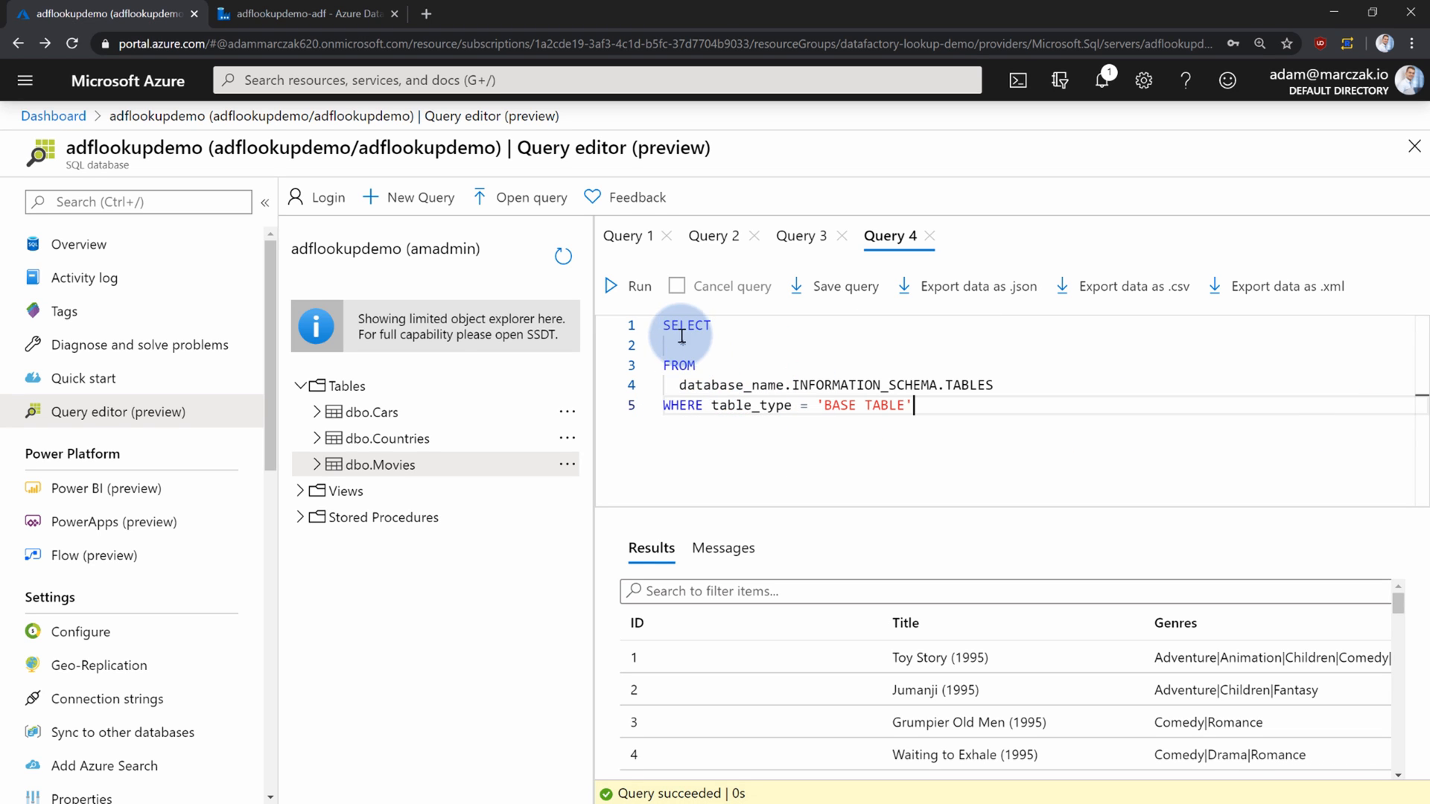
# Replace the database_name placeholder in the query with adflookupdemo and run the query.
pyautogui.doubleClick(709, 384)
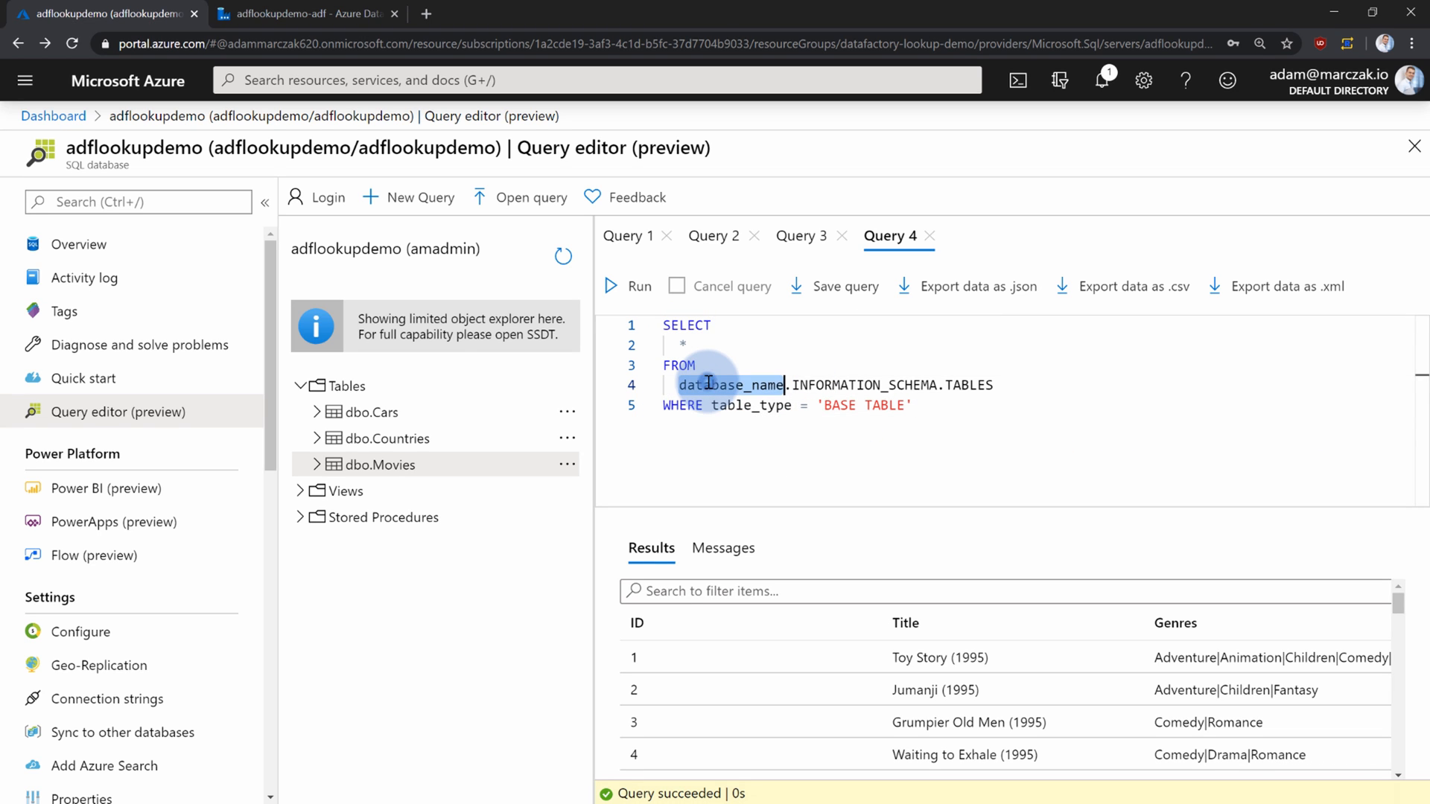
pyautogui.doubleClick(834, 384)
pyautogui.doubleClick(870, 381)
pyautogui.doubleClick(967, 384)
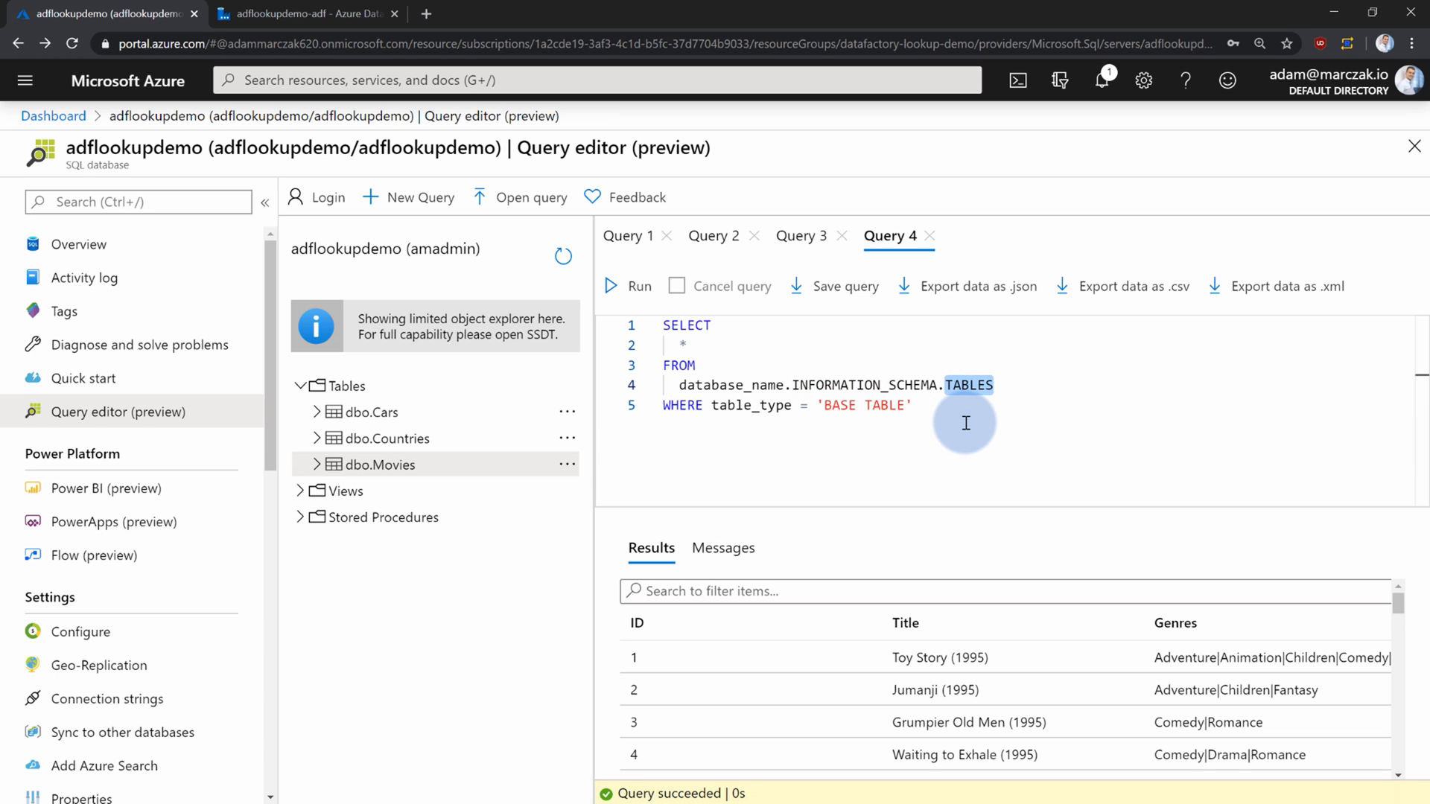
pyautogui.doubleClick(367, 248)
pyautogui.hotkey('ctrl', 'c')
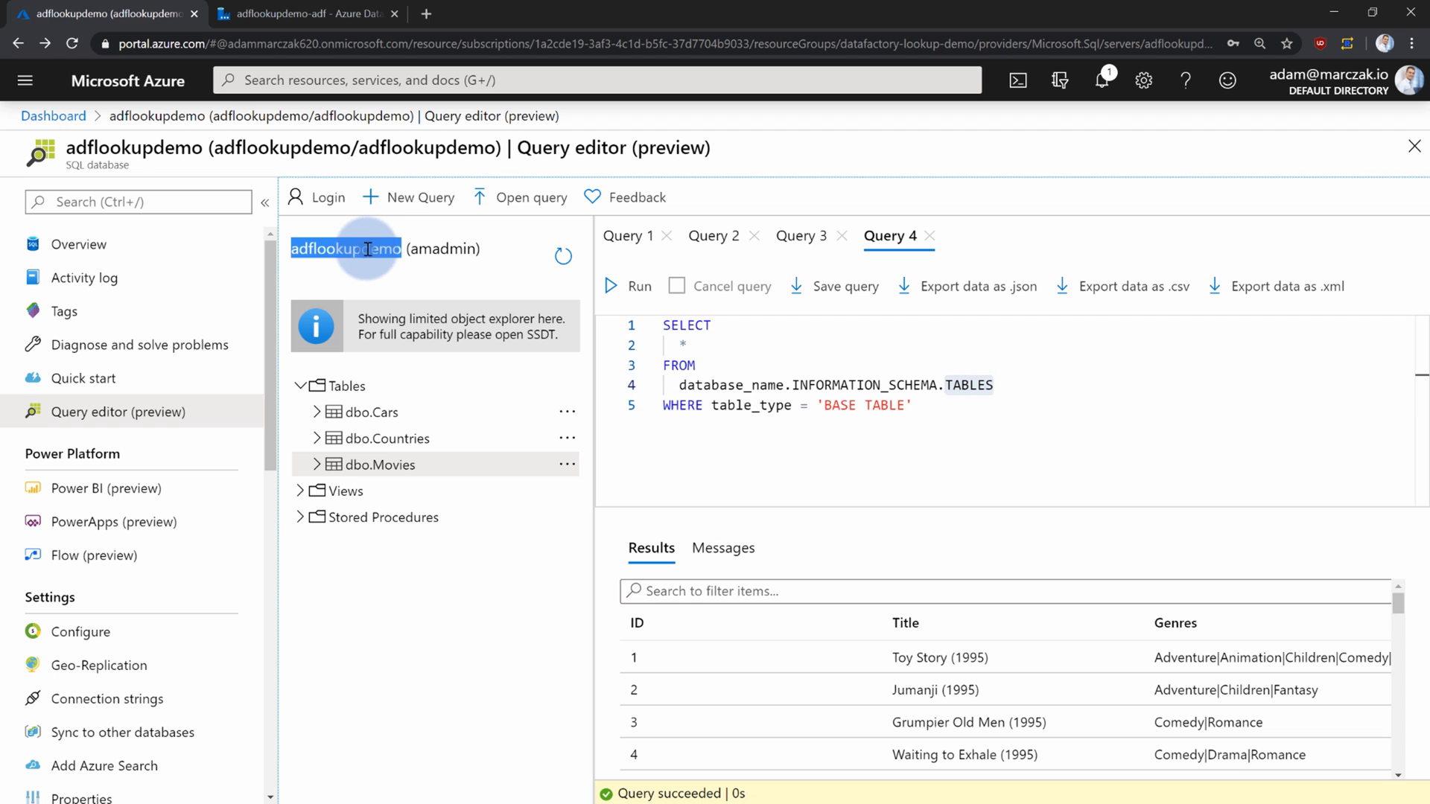
pyautogui.doubleClick(727, 384)
pyautogui.hotkey('ctrl', 'v')
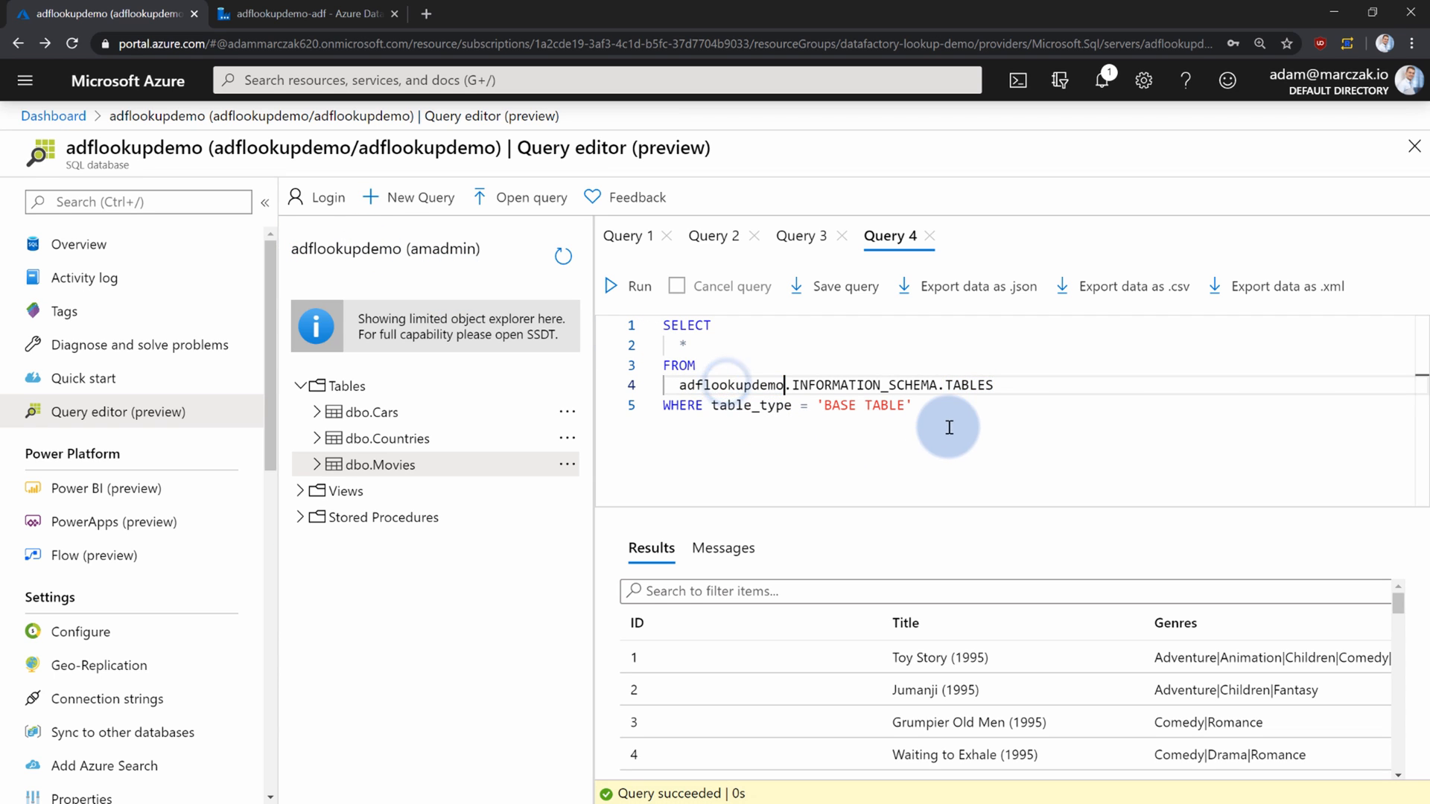
pyautogui.click(626, 288)
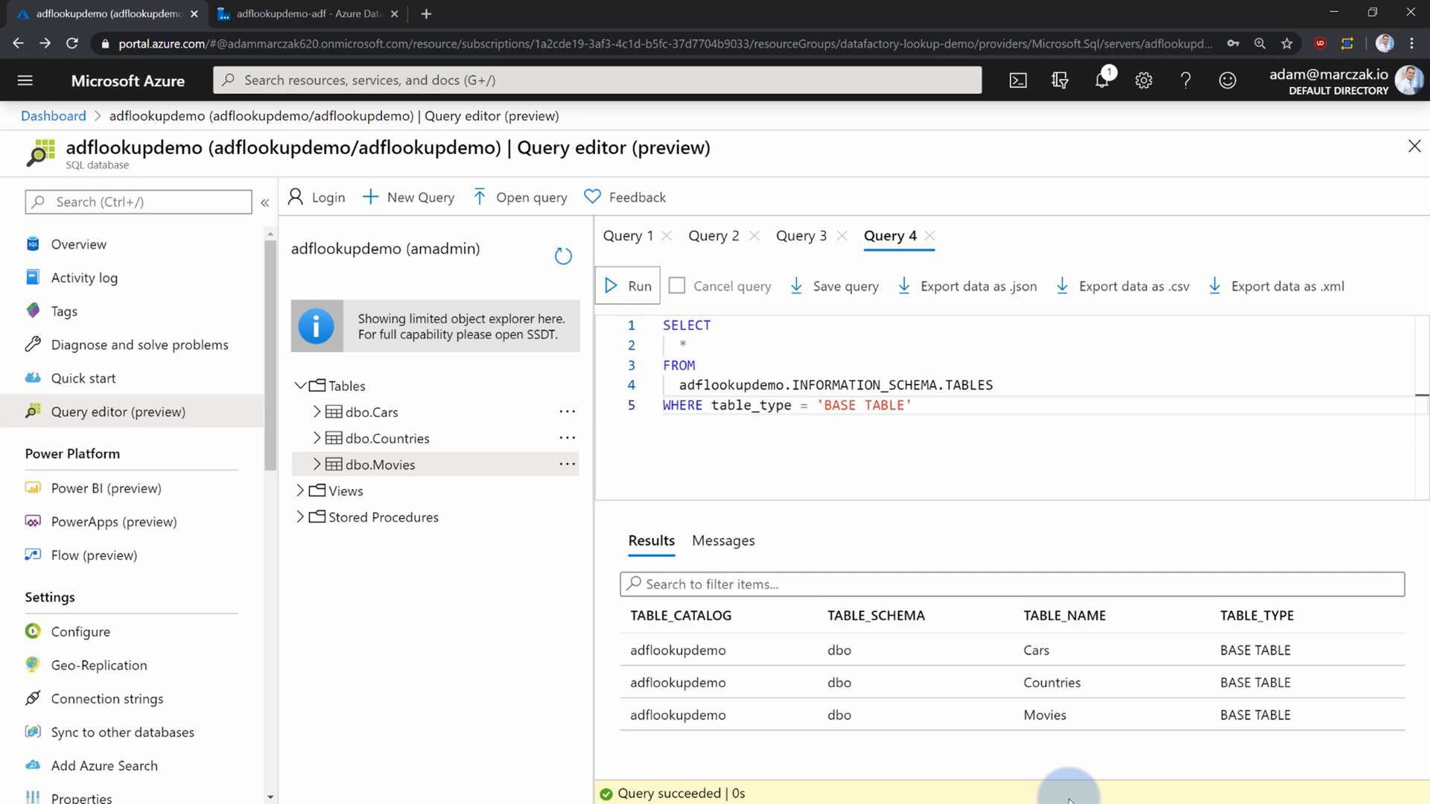
# Examine the table names returned in the TABLE_NAME column and review the full query text.
pyautogui.doubleClick(1065, 651)
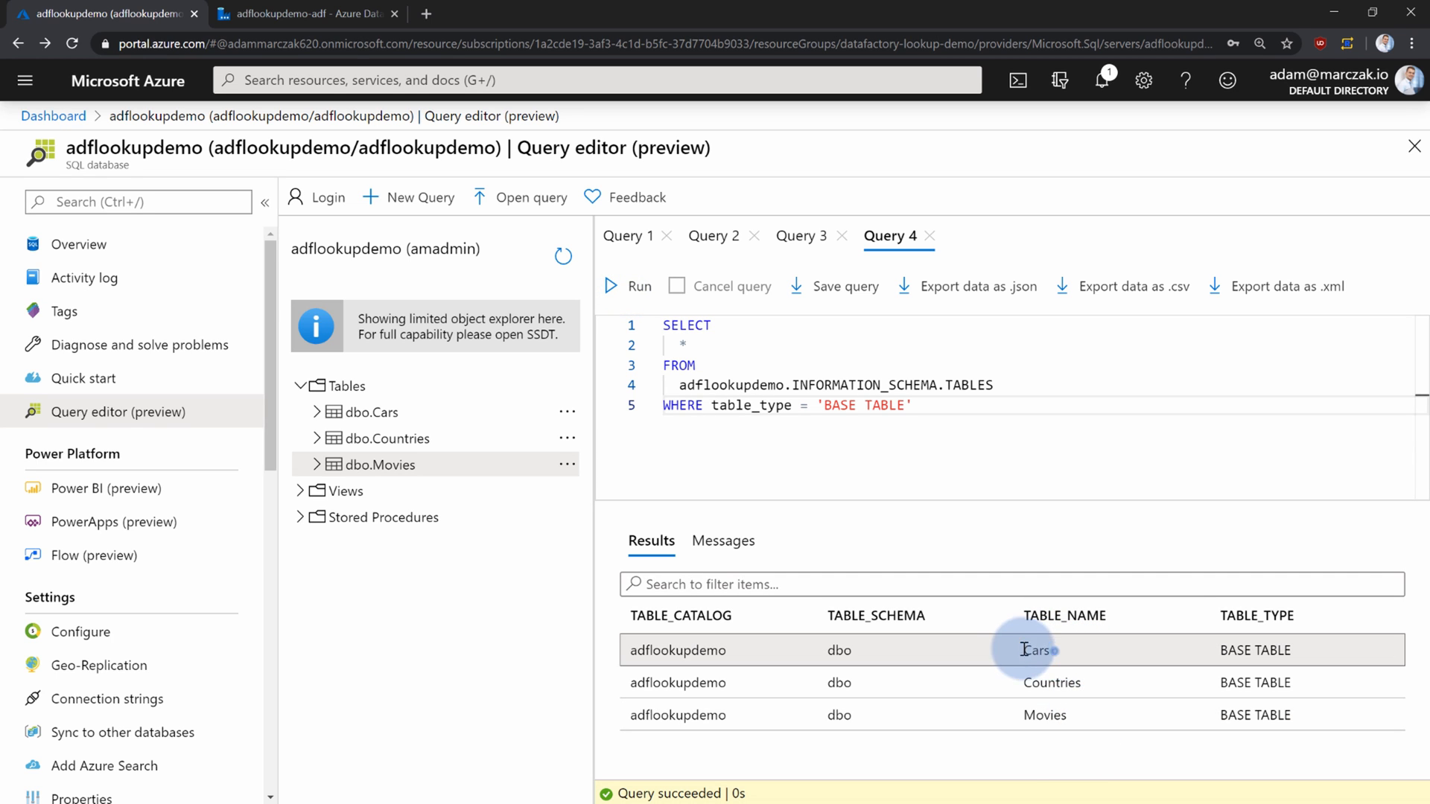
pyautogui.doubleClick(1108, 688)
pyautogui.click(1047, 716)
pyautogui.doubleClick(1048, 716)
pyautogui.click(1034, 749)
pyautogui.click(925, 458)
pyautogui.moveTo(915, 405); pyautogui.dragTo(639, 329)
pyautogui.click(990, 441)
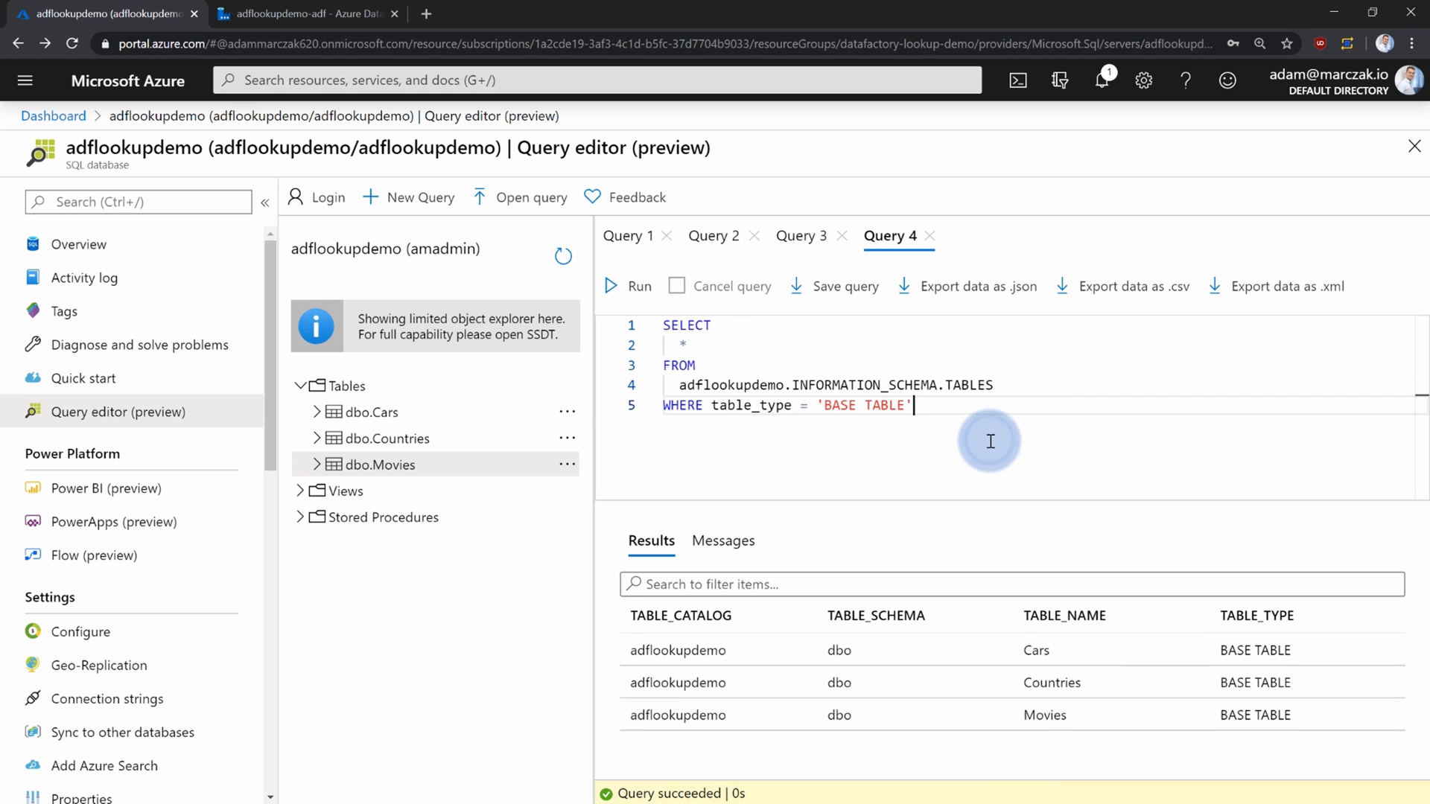
# Switch back to the adflookupdemo-adf data factory and start a new dataset of type Azure SQL Database.
pyautogui.click(287, 24)
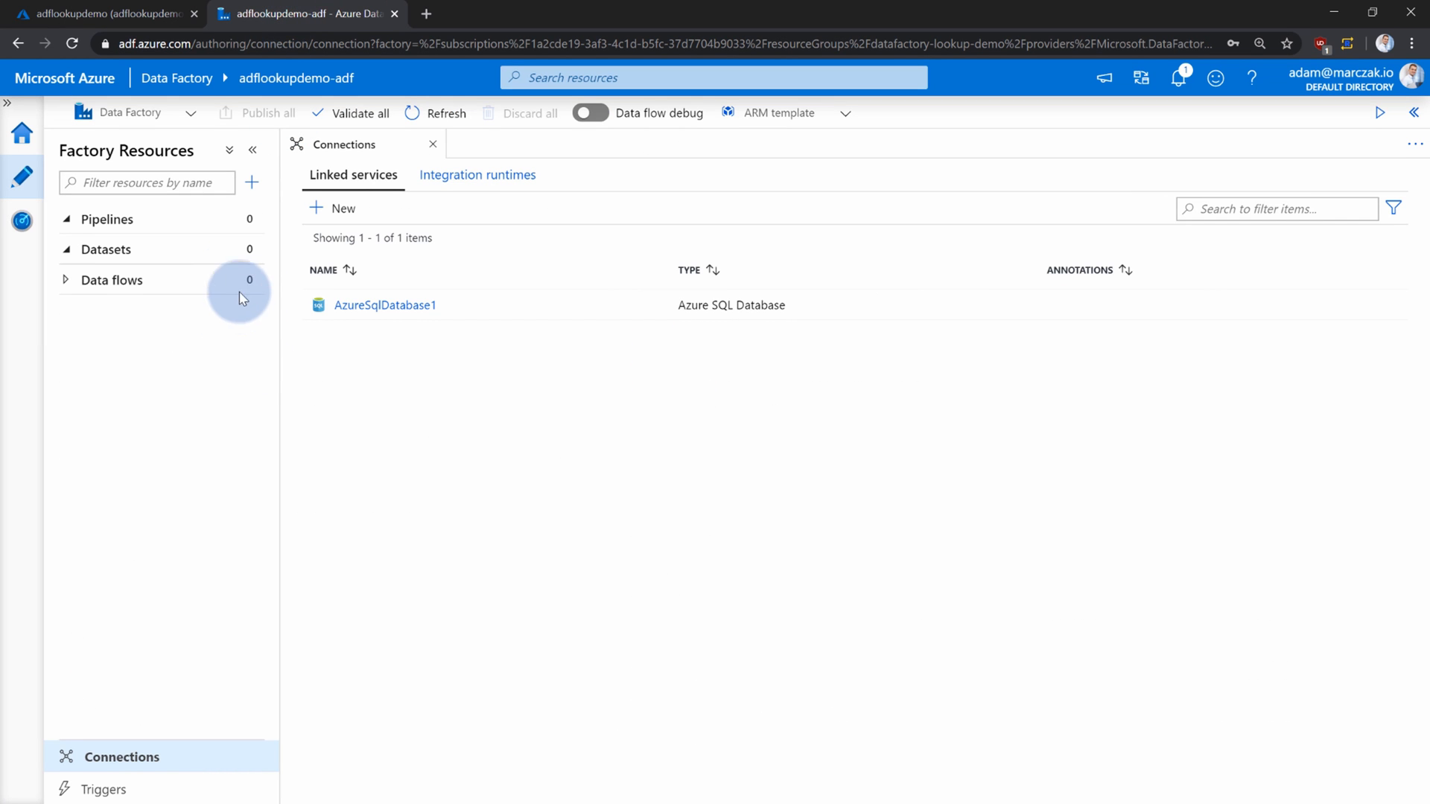
pyautogui.click(248, 250)
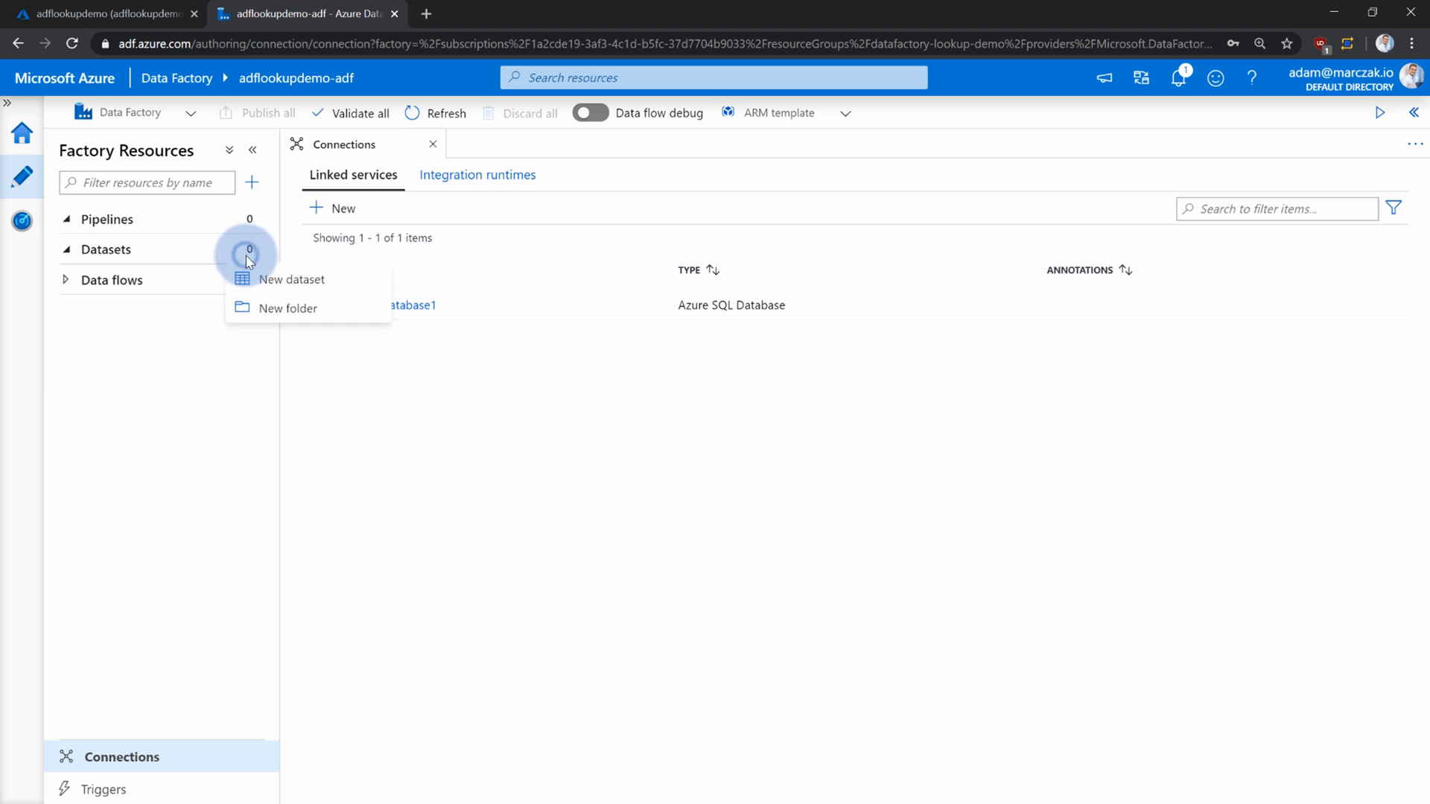
pyautogui.click(277, 288)
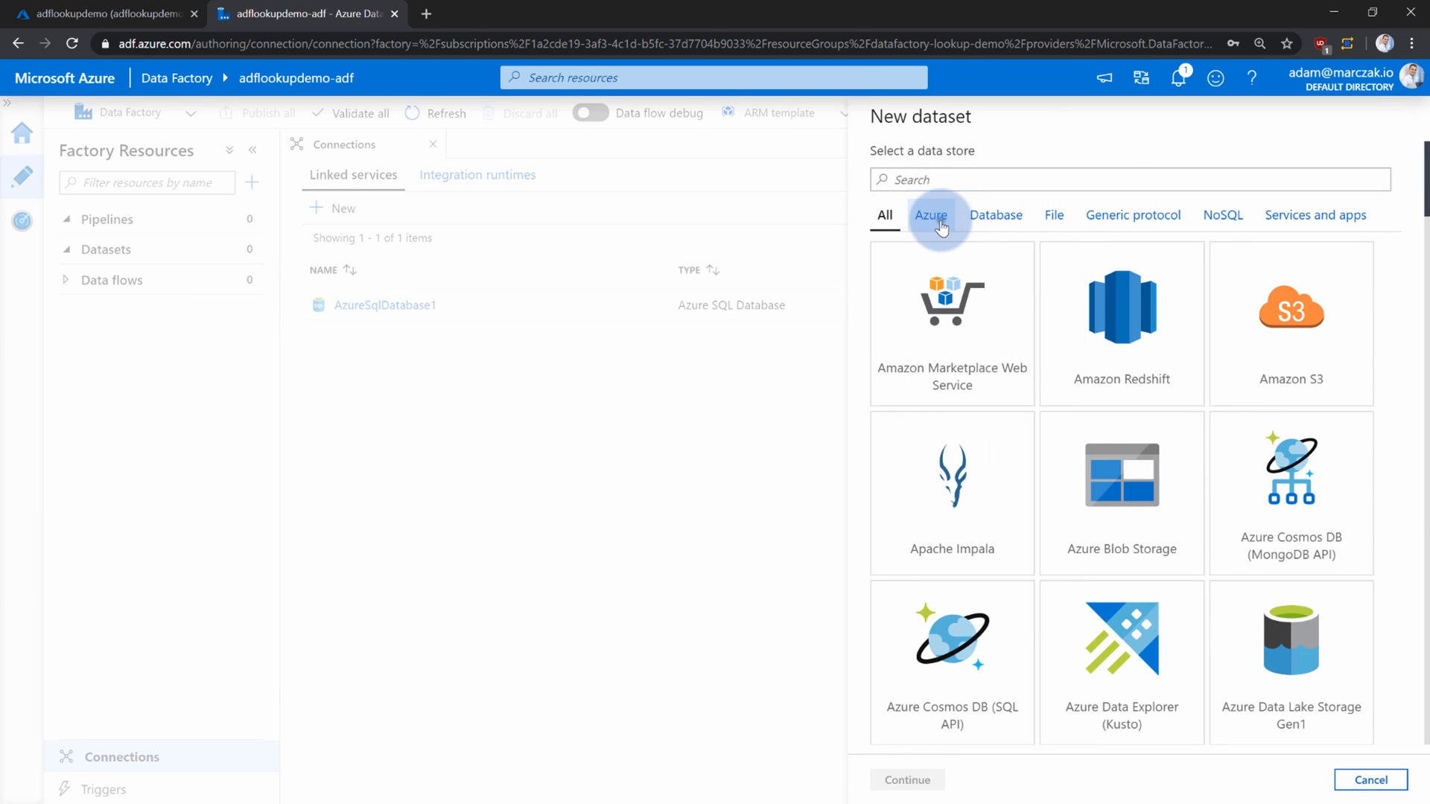
pyautogui.click(941, 225)
pyautogui.scroll(-5, 1266, 536)
pyautogui.click(1124, 477)
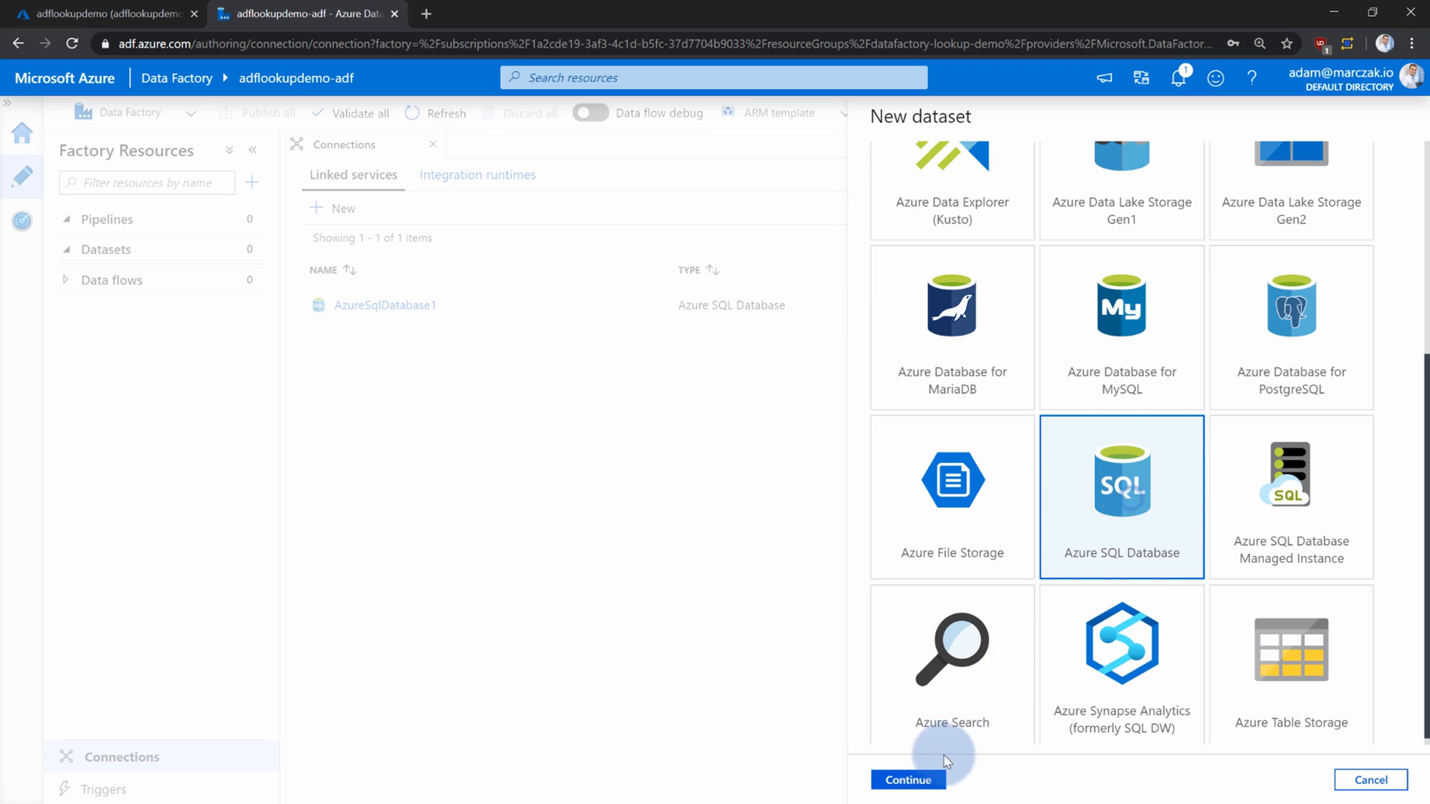
pyautogui.click(932, 778)
# Create the dataset with linked service AzureSqlDatabase1 and the name TableList, leaving the table name unset.
pyautogui.click(1015, 231)
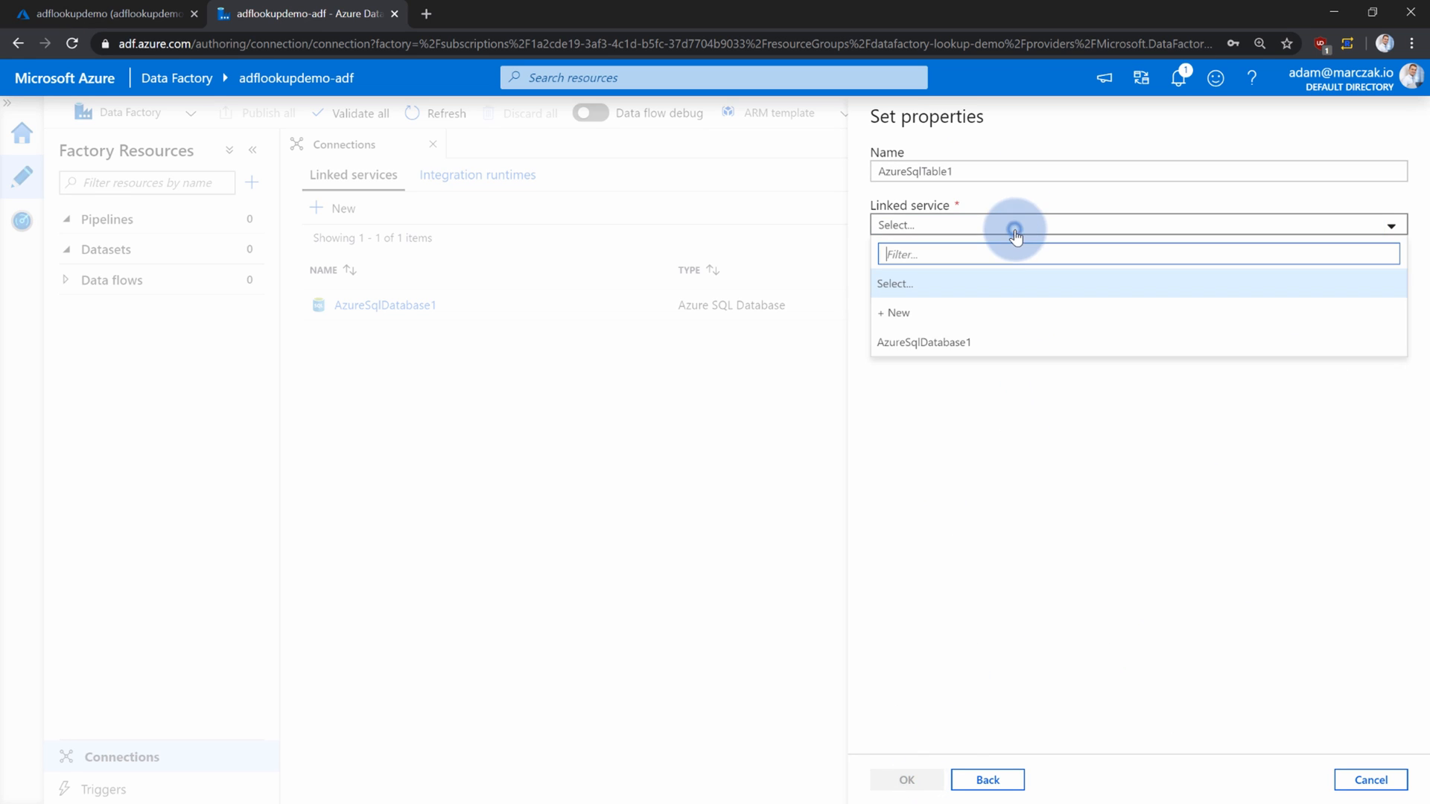
pyautogui.click(946, 344)
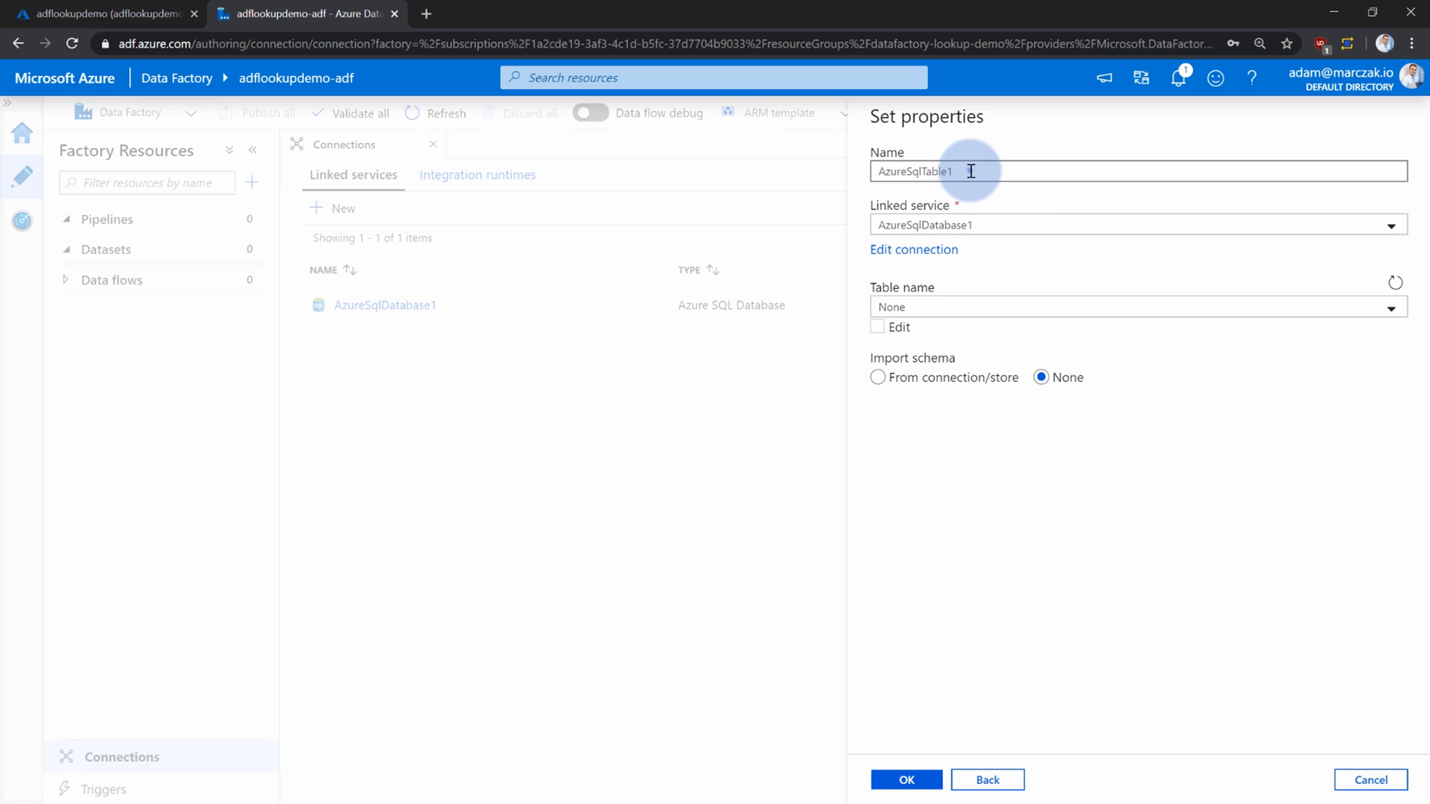
pyautogui.moveTo(968, 170); pyautogui.dragTo(847, 167)
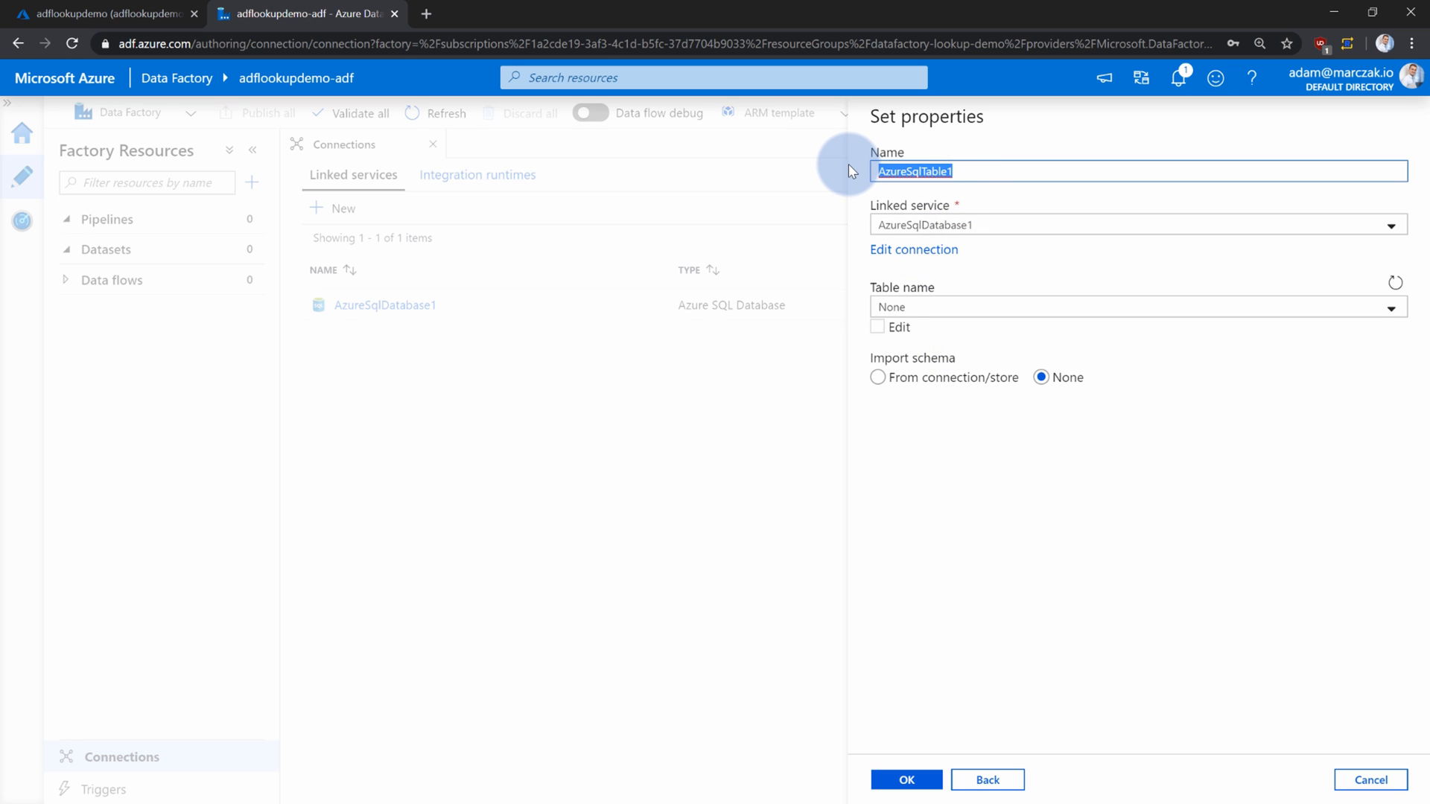
pyautogui.write('TableList')
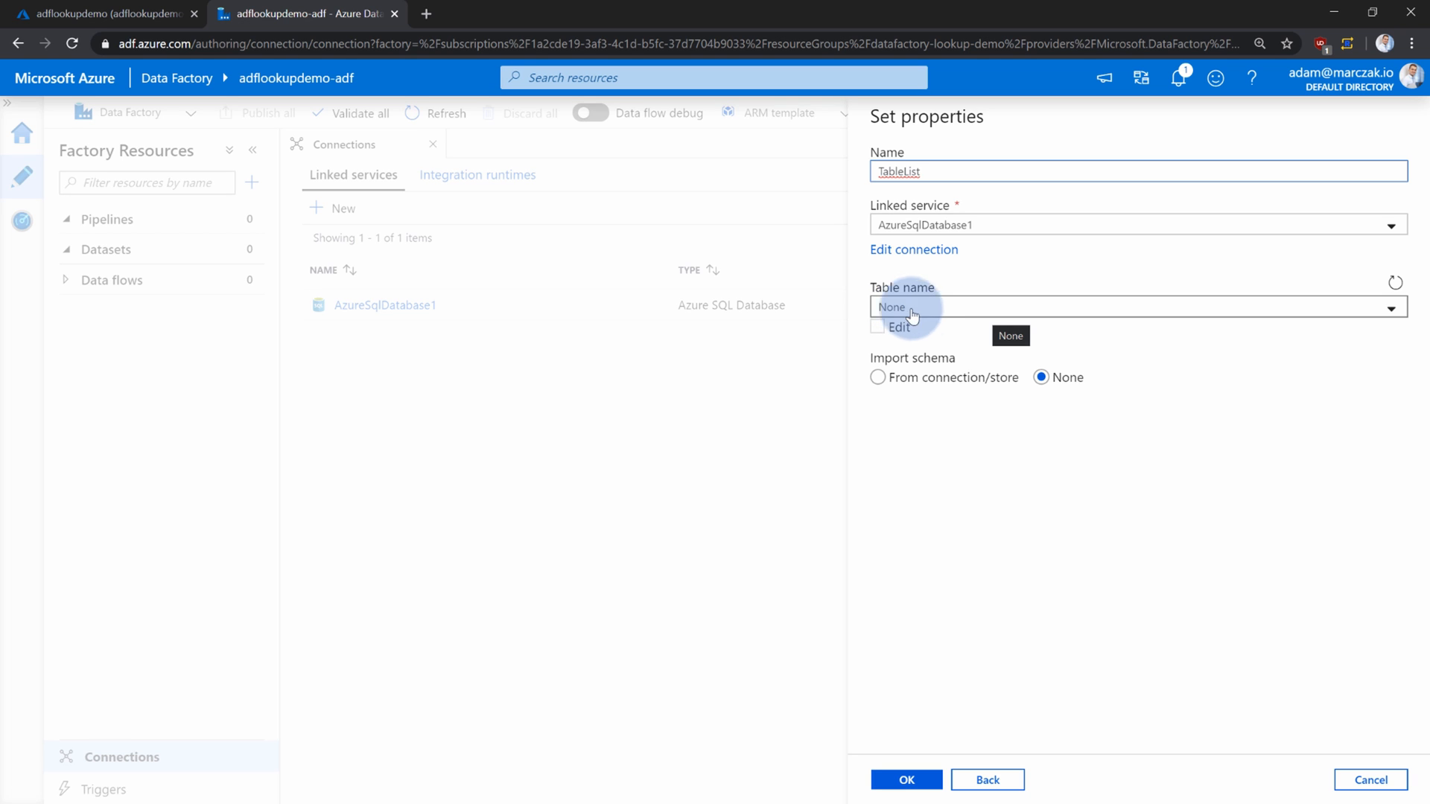
pyautogui.click(906, 780)
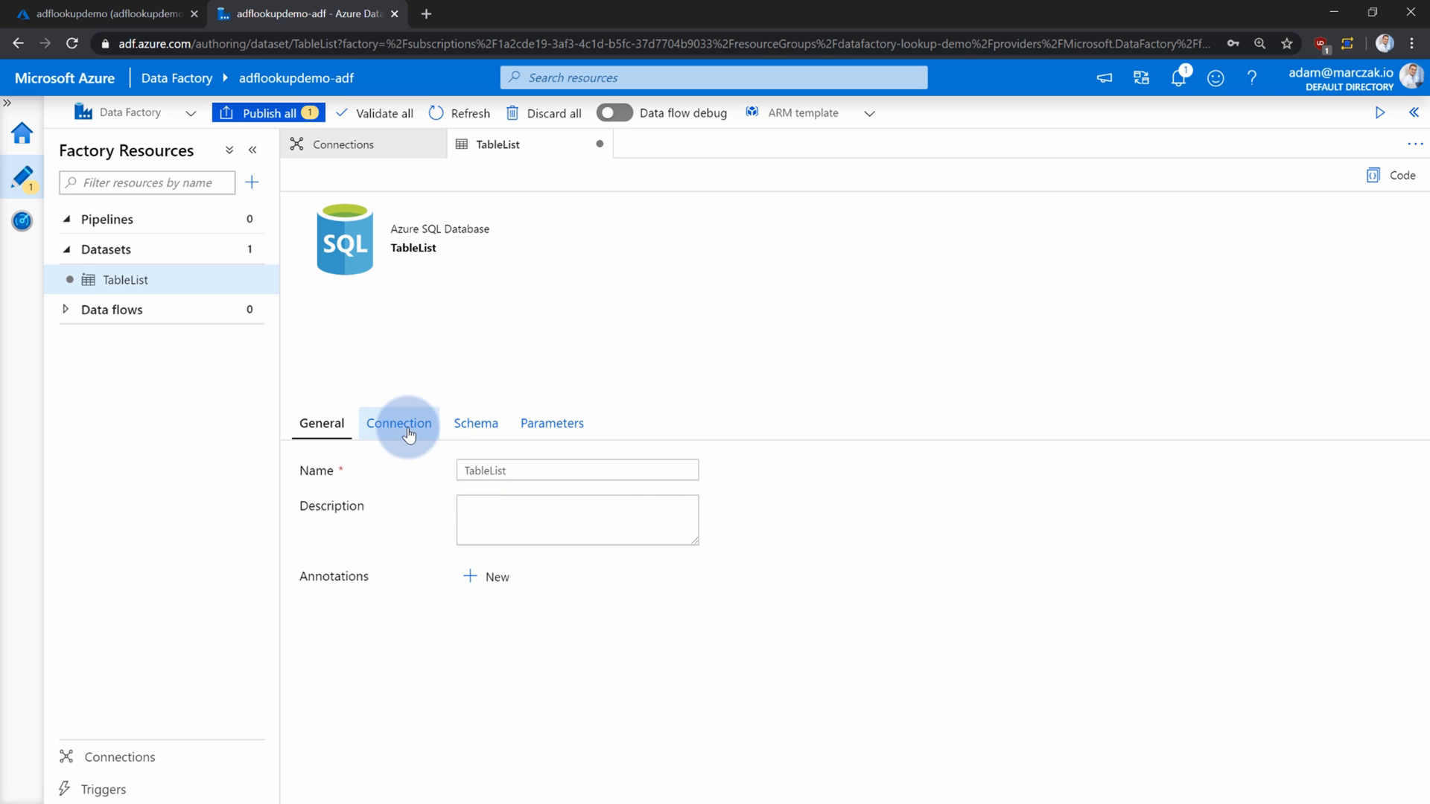
# Review the TableList dataset's connection and schema settings.
pyautogui.click(407, 432)
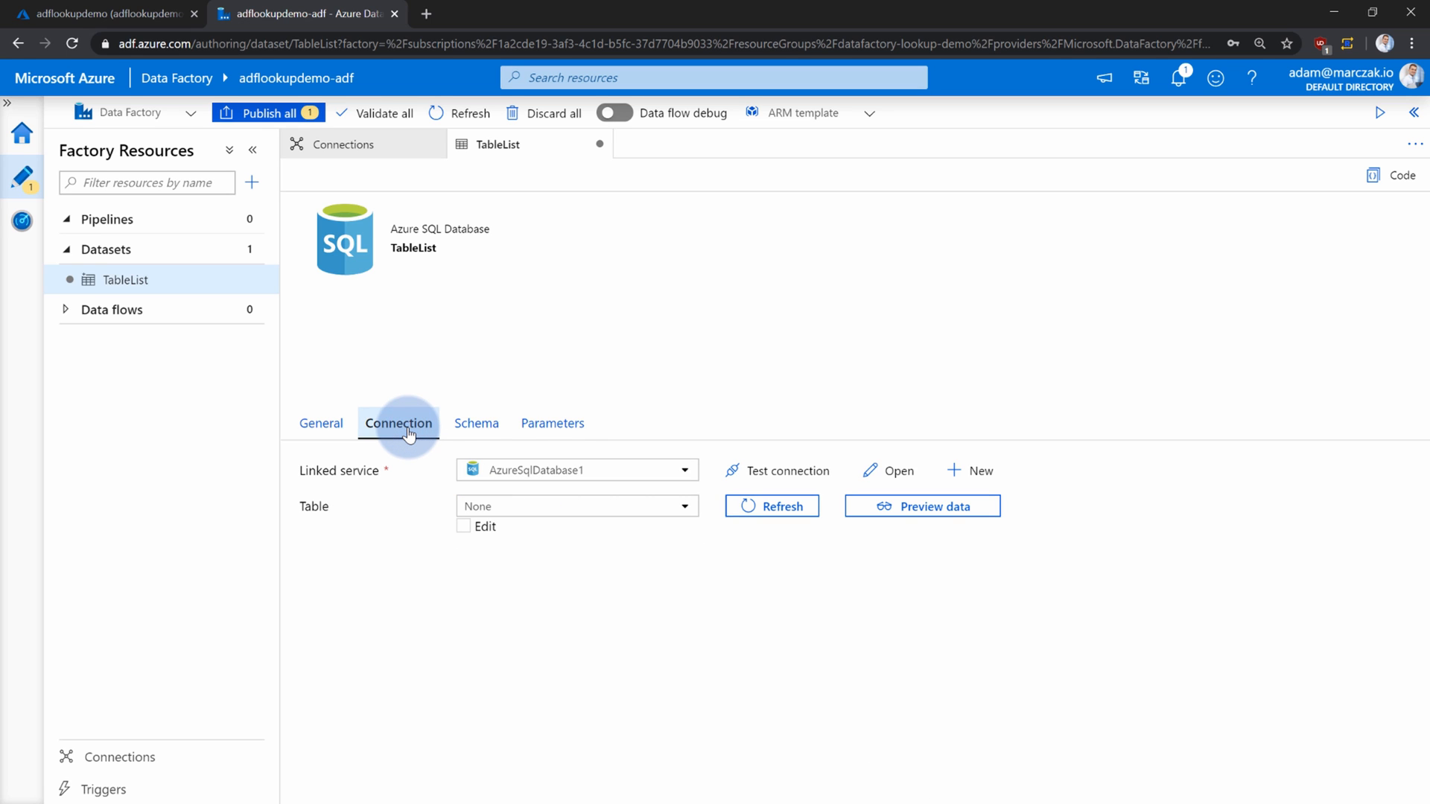
pyautogui.click(472, 426)
pyautogui.click(320, 426)
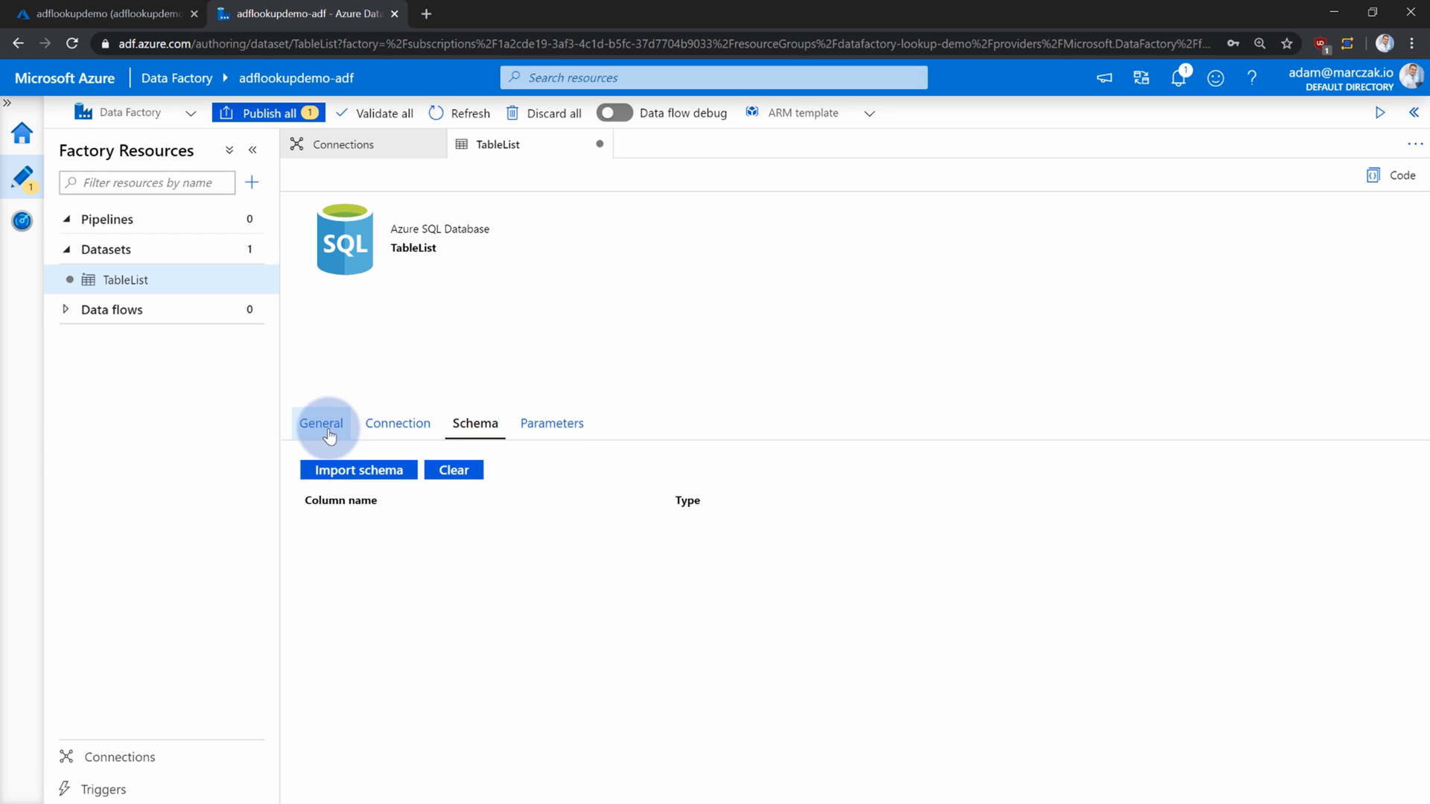
pyautogui.click(363, 433)
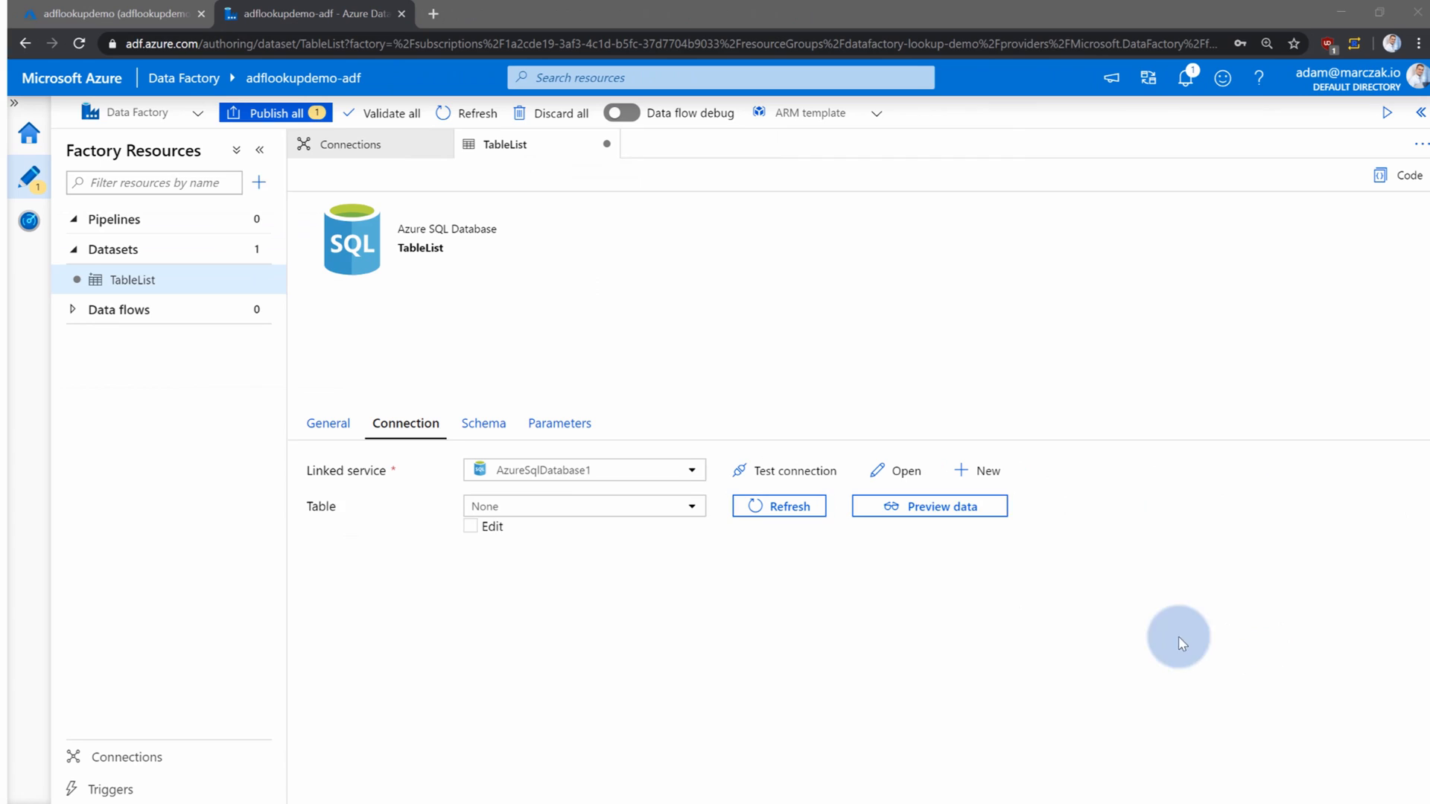
# Create a new pipeline and place a Lookup activity from the General group on its canvas.
pyautogui.click(252, 183)
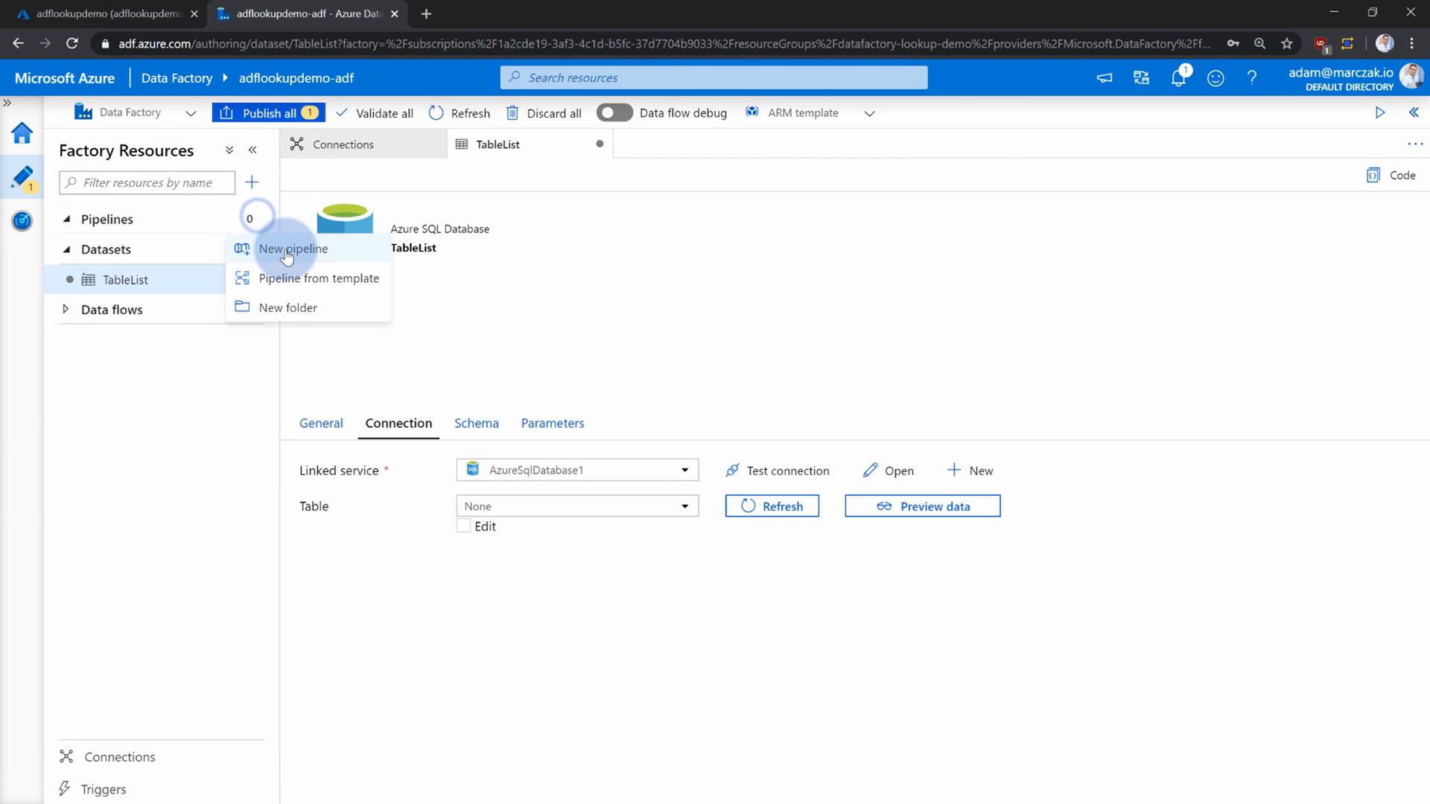
pyautogui.click(261, 247)
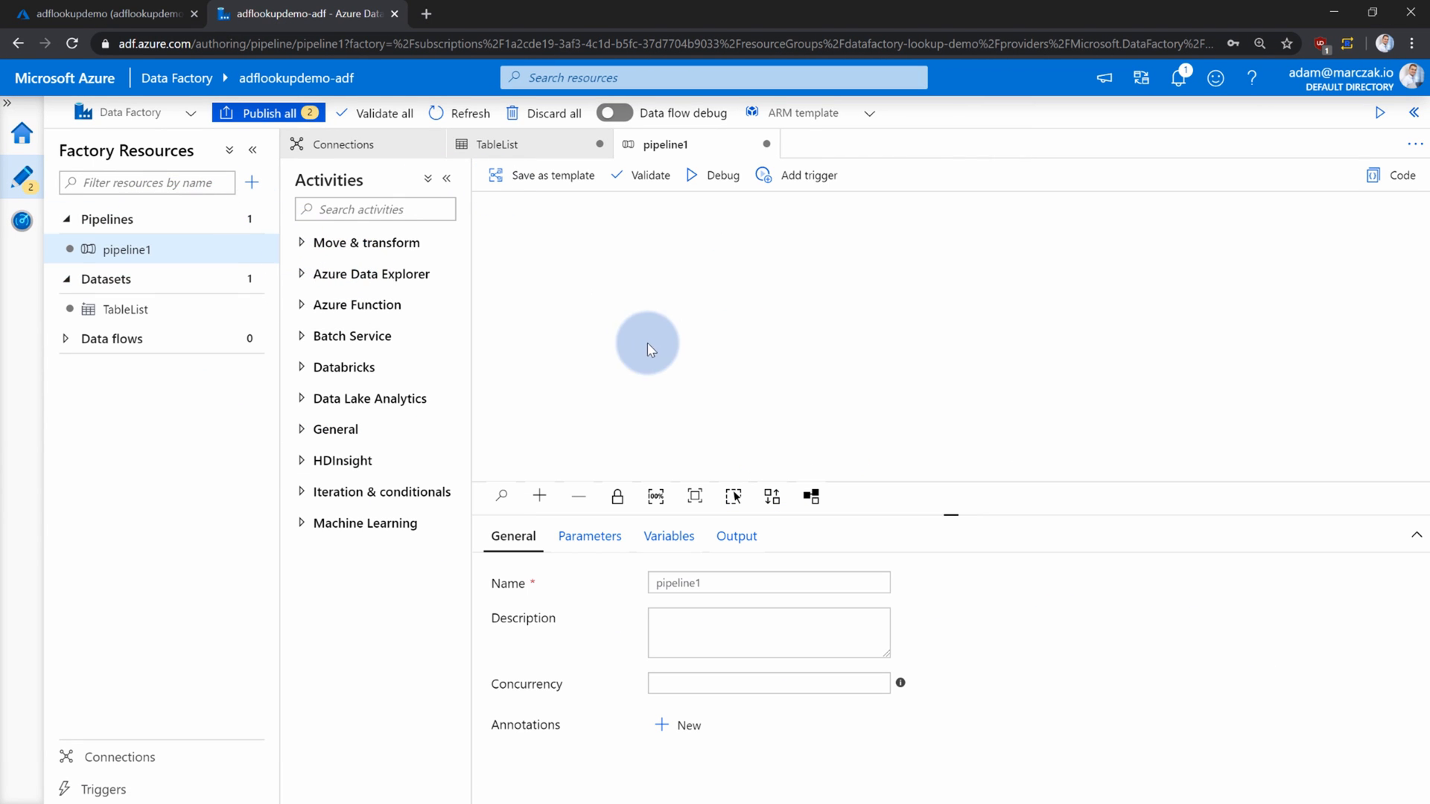
pyautogui.click(348, 243)
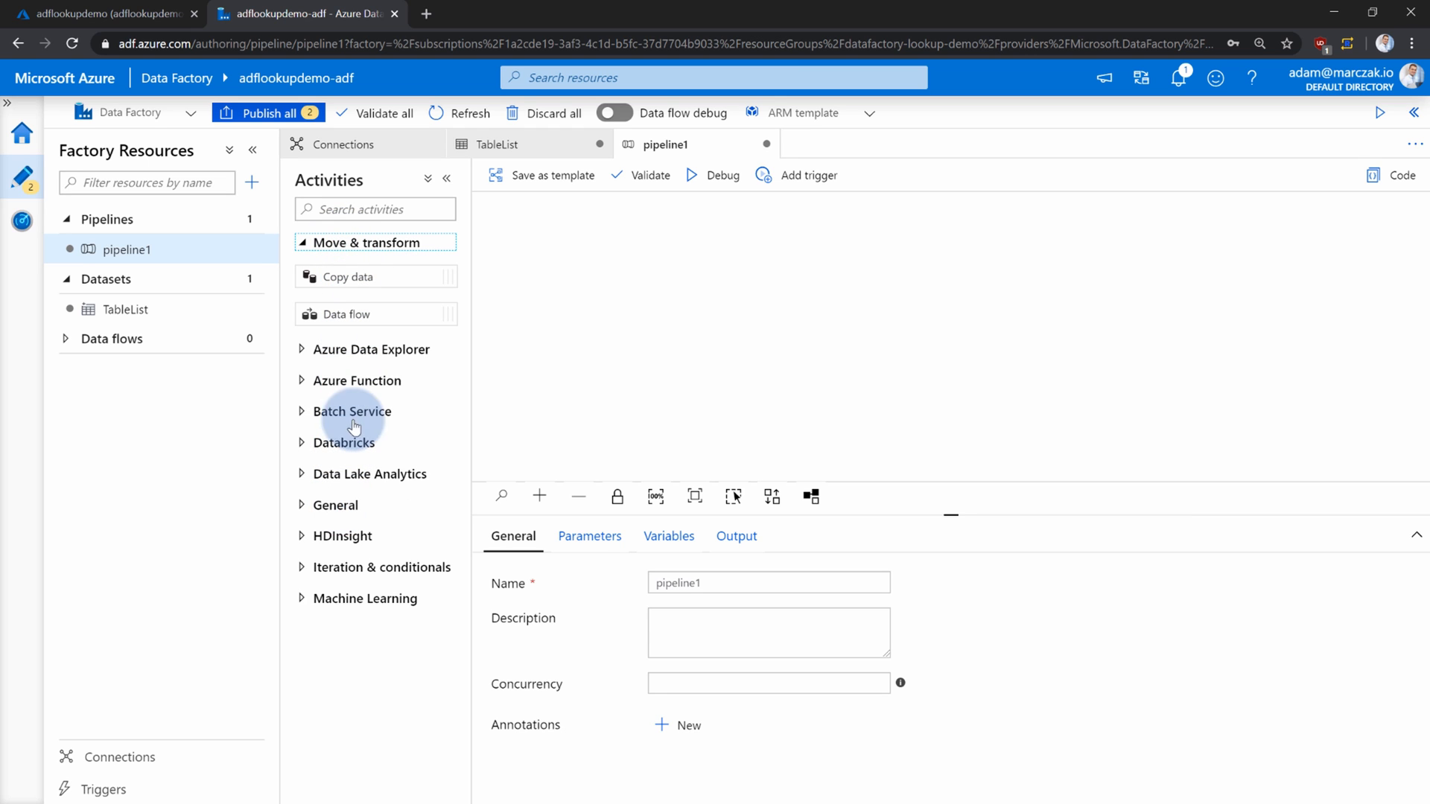
pyautogui.click(350, 509)
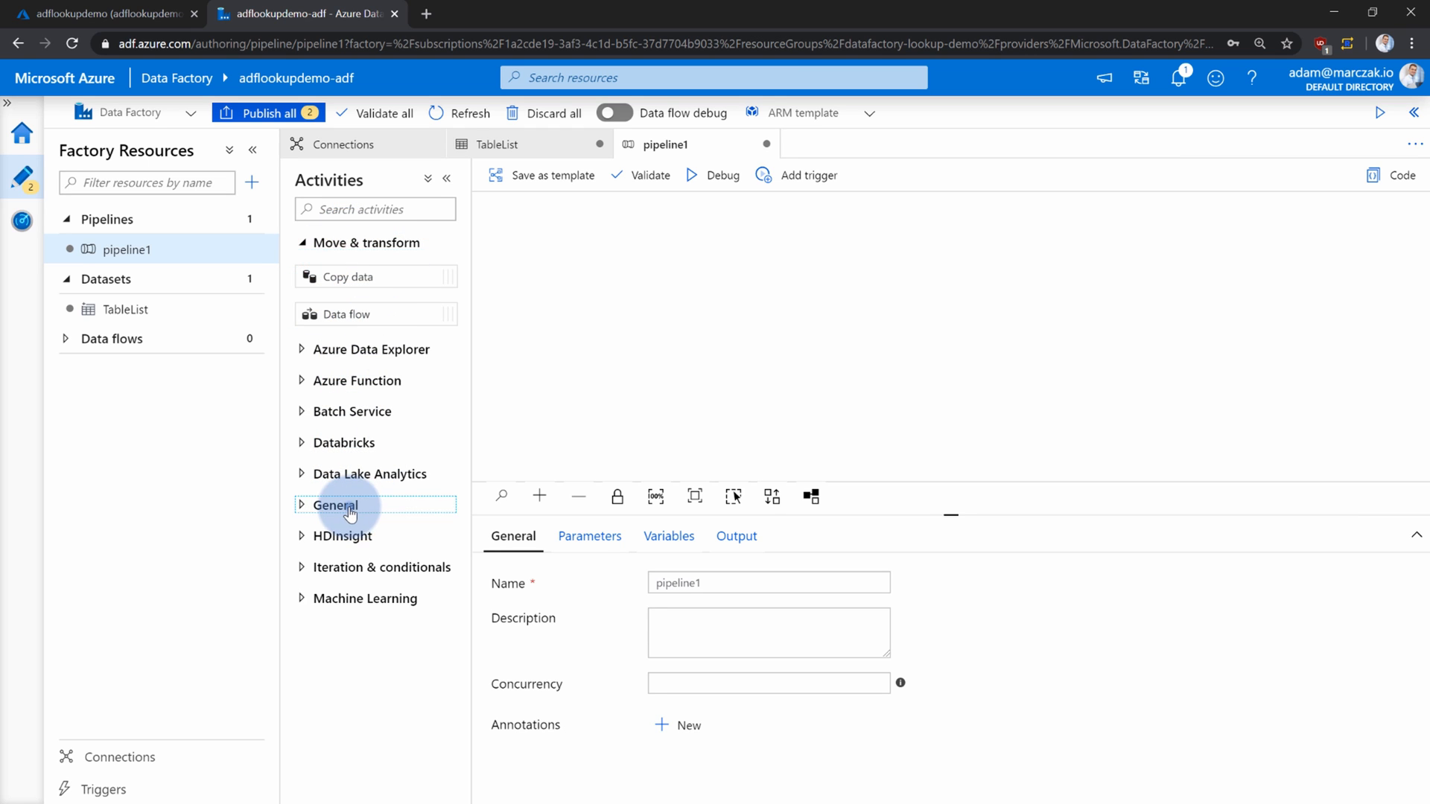
pyautogui.moveTo(361, 724); pyautogui.dragTo(645, 315)
# Rename the Lookup activity as List Tables.
pyautogui.moveTo(736, 587); pyautogui.dragTo(611, 582)
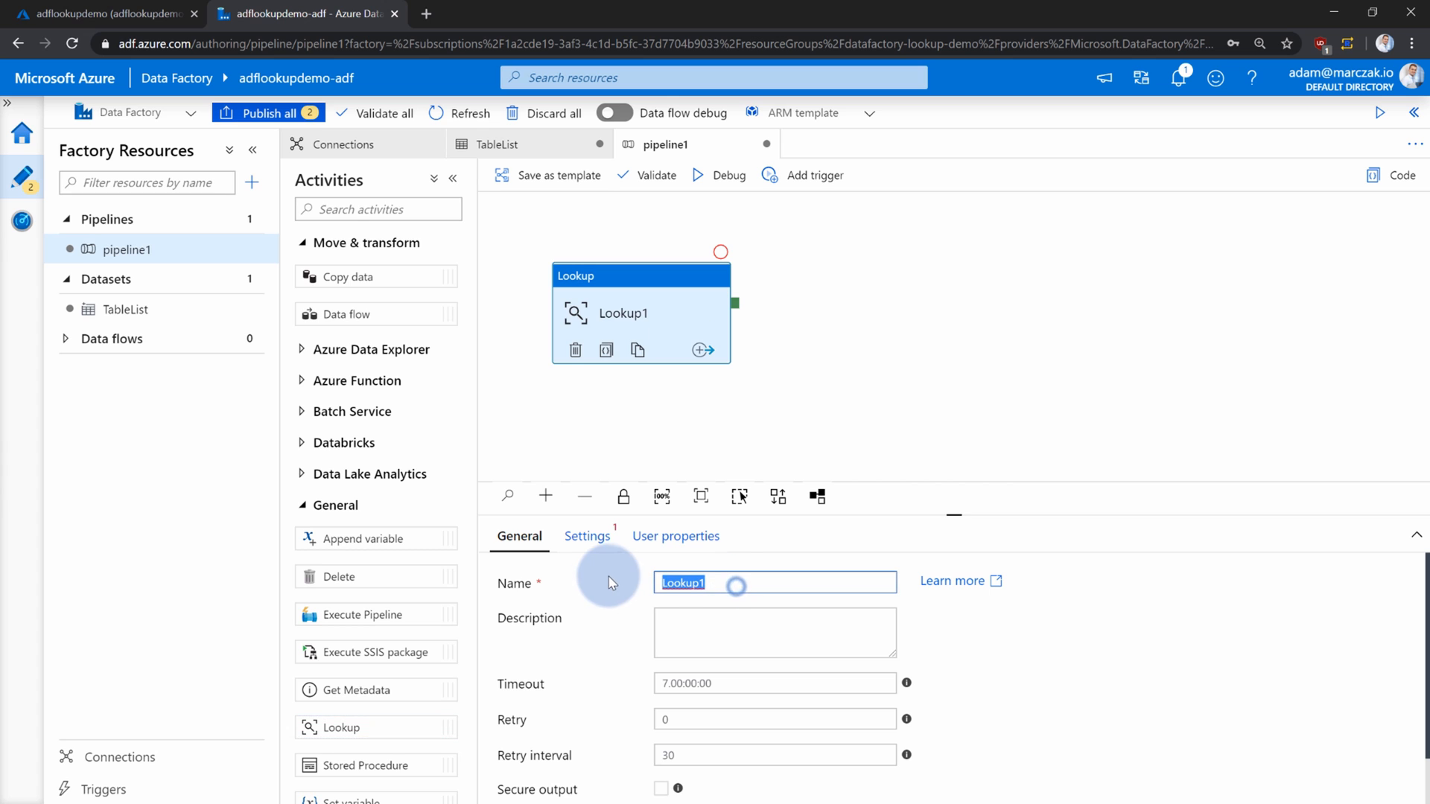
pyautogui.write('List Tables')
pyautogui.click(853, 343)
pyautogui.click(689, 335)
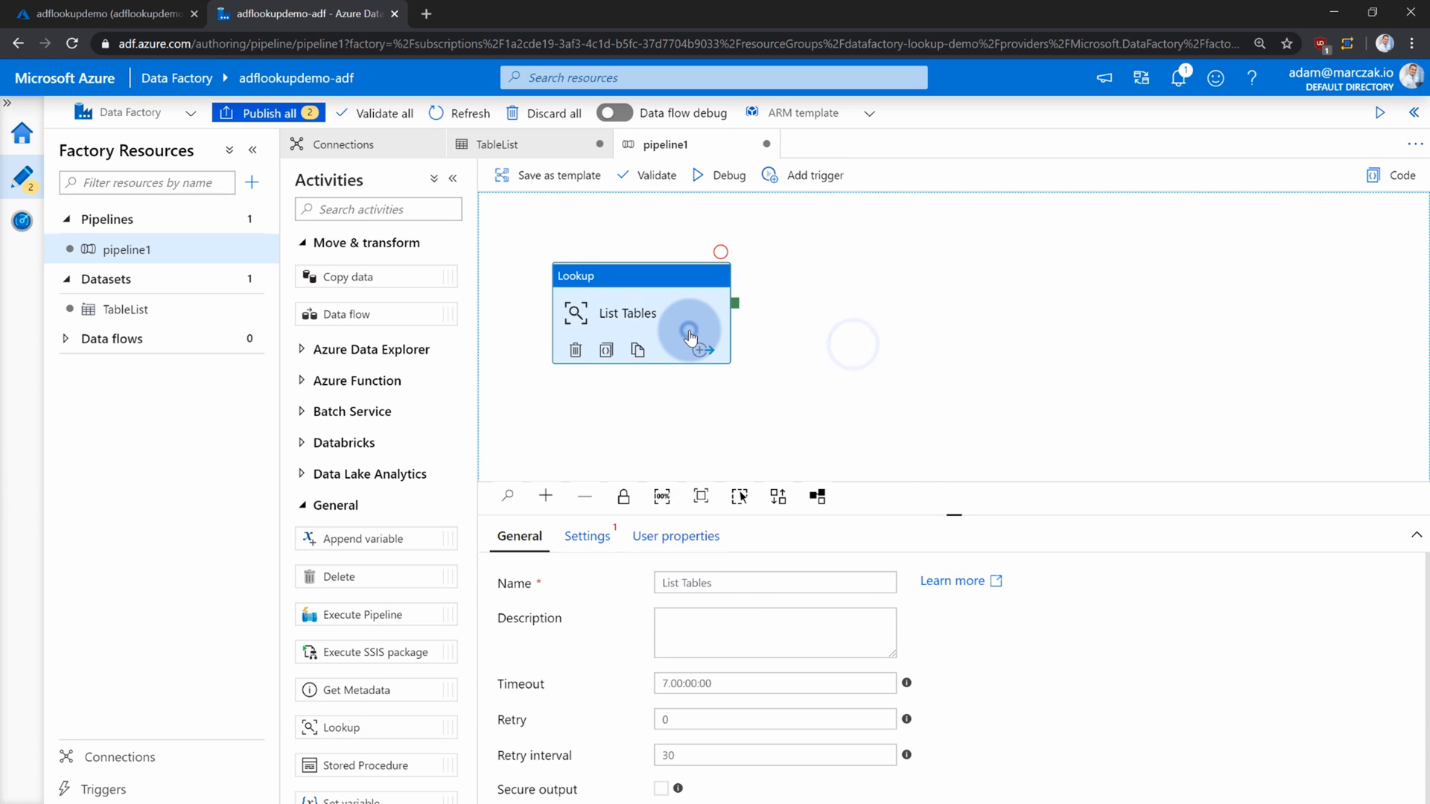
# Set the List Tables activity's source dataset to TableList.
pyautogui.click(594, 540)
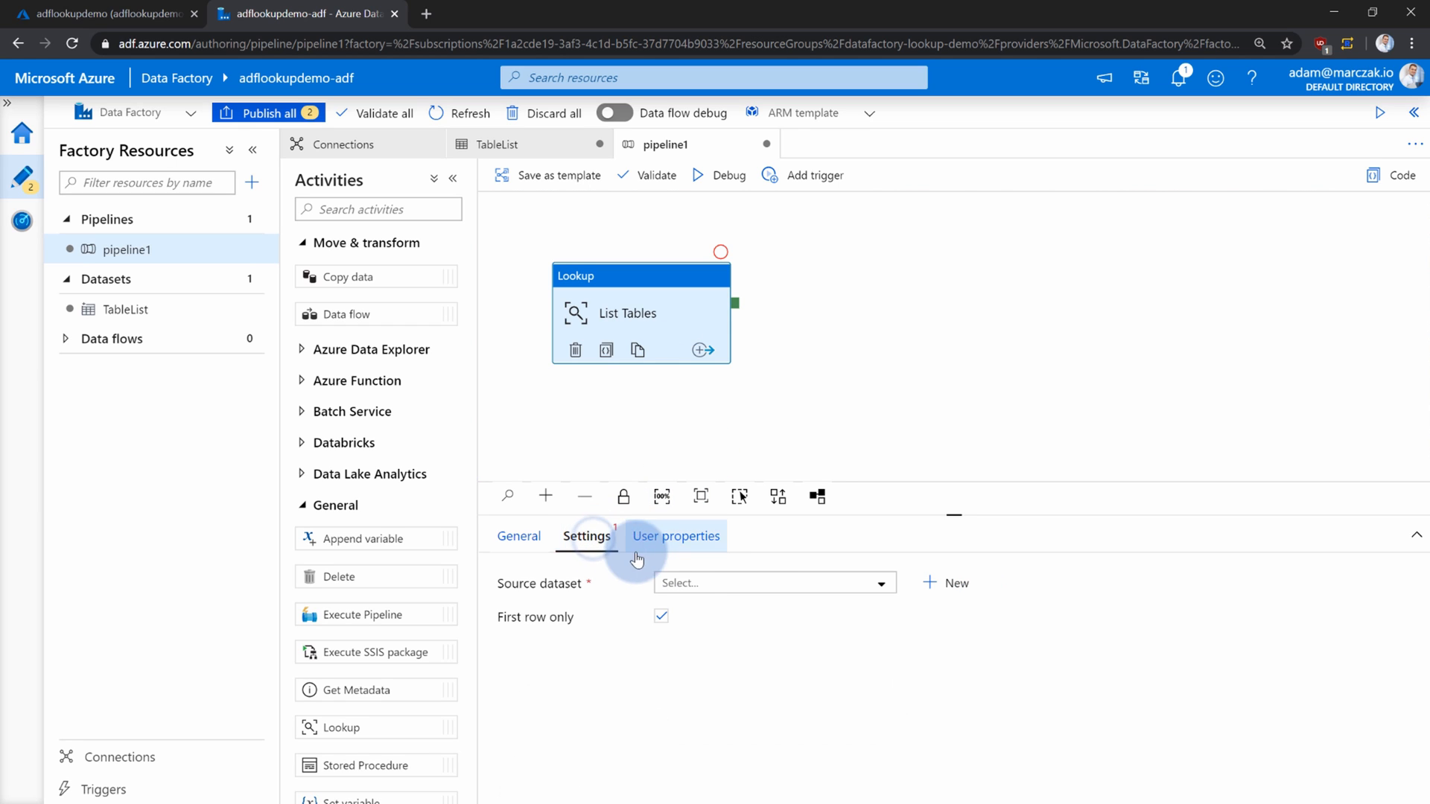
pyautogui.click(709, 589)
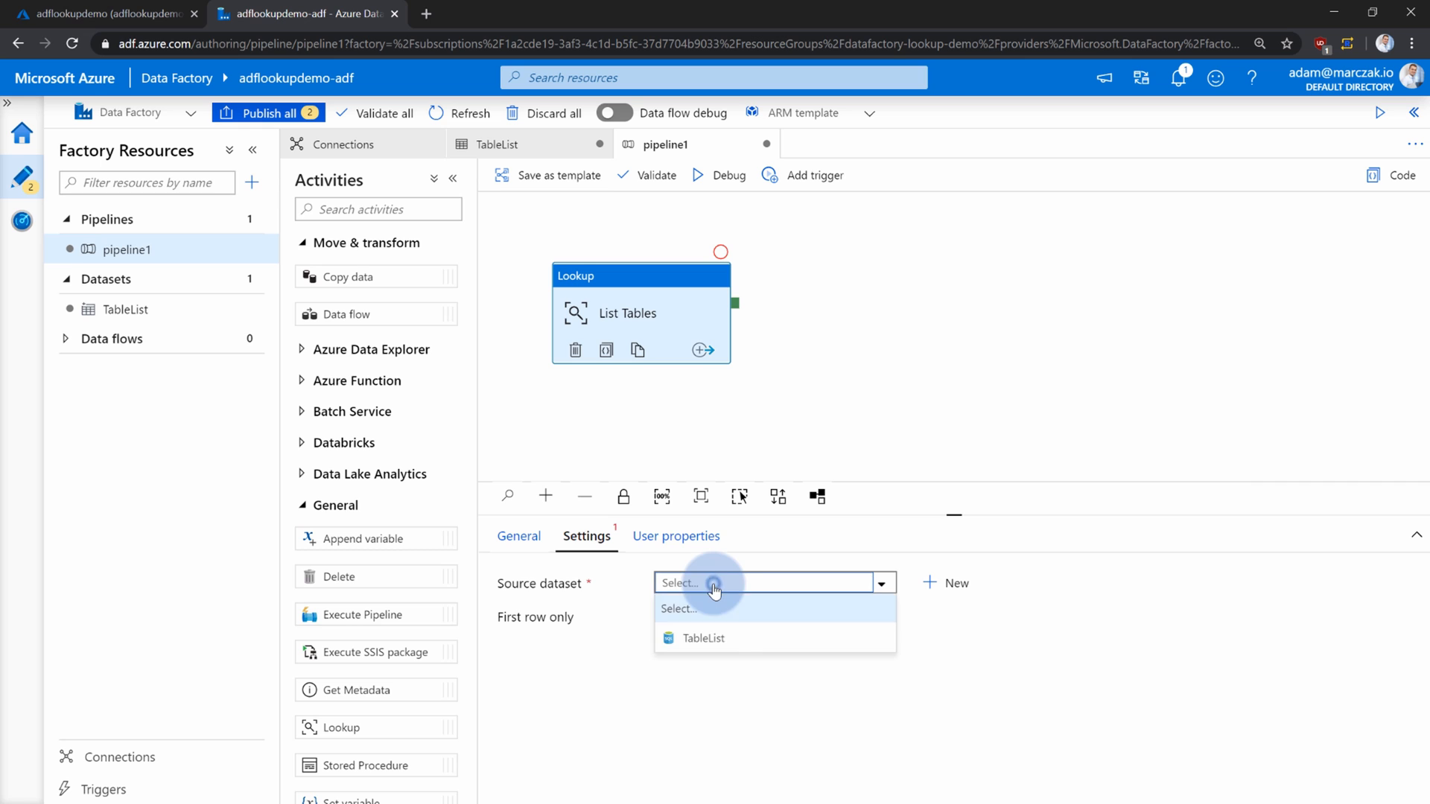
pyautogui.click(729, 639)
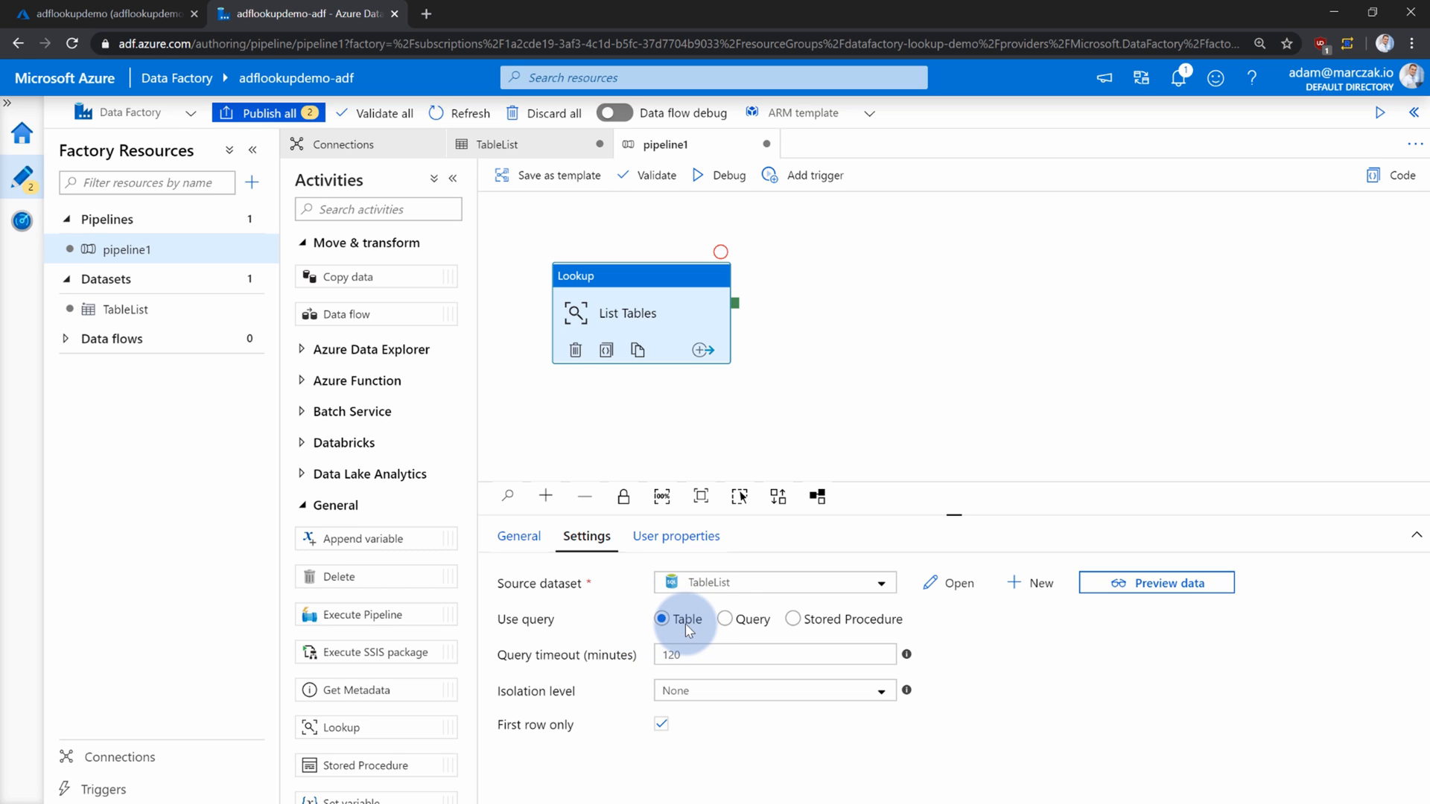
# Switch the List Tables activity to a query and paste in the adflookupdemo.INFORMATION_SCHEMA.TABLES statement copied from the SQL database's query editor.
pyautogui.click(726, 620)
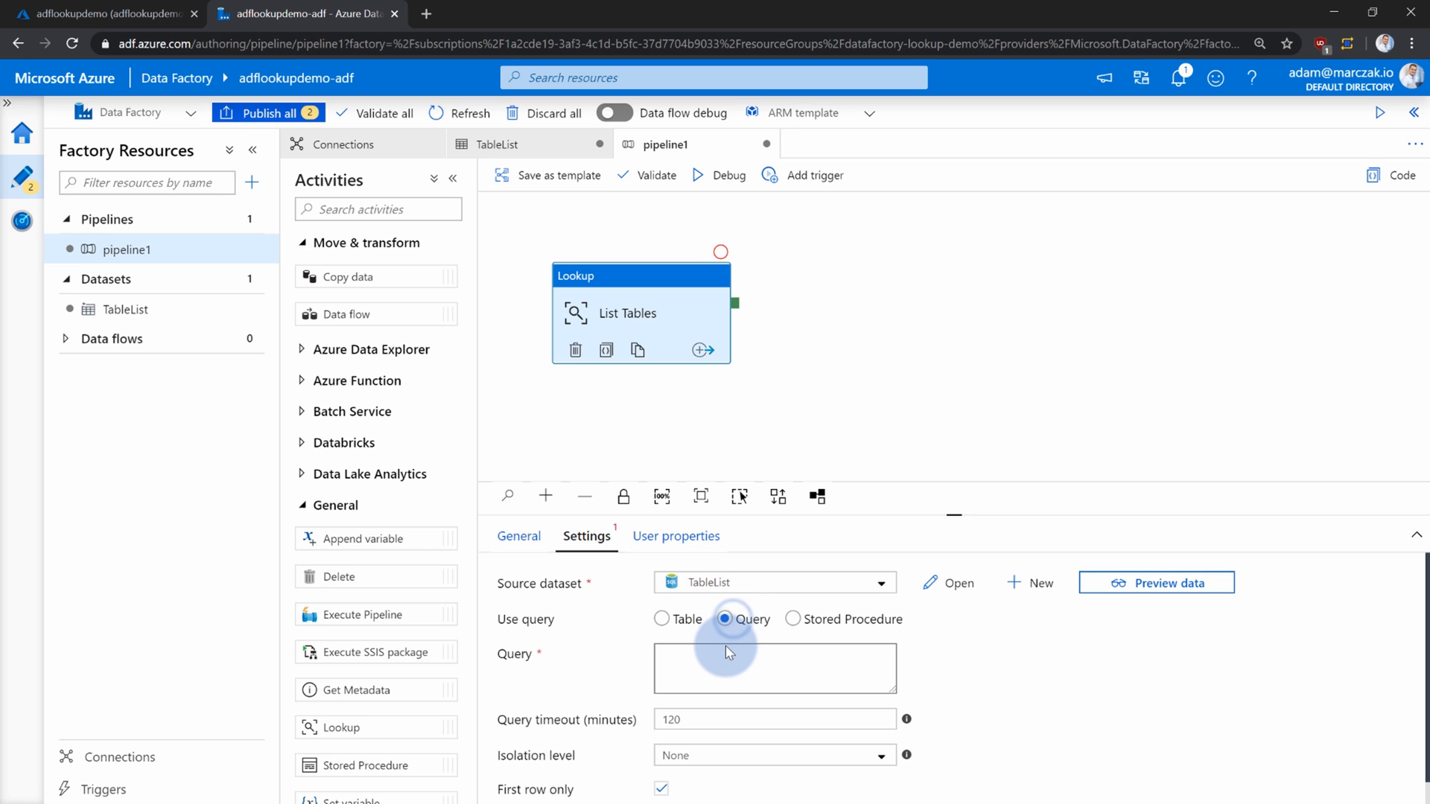
pyautogui.click(728, 653)
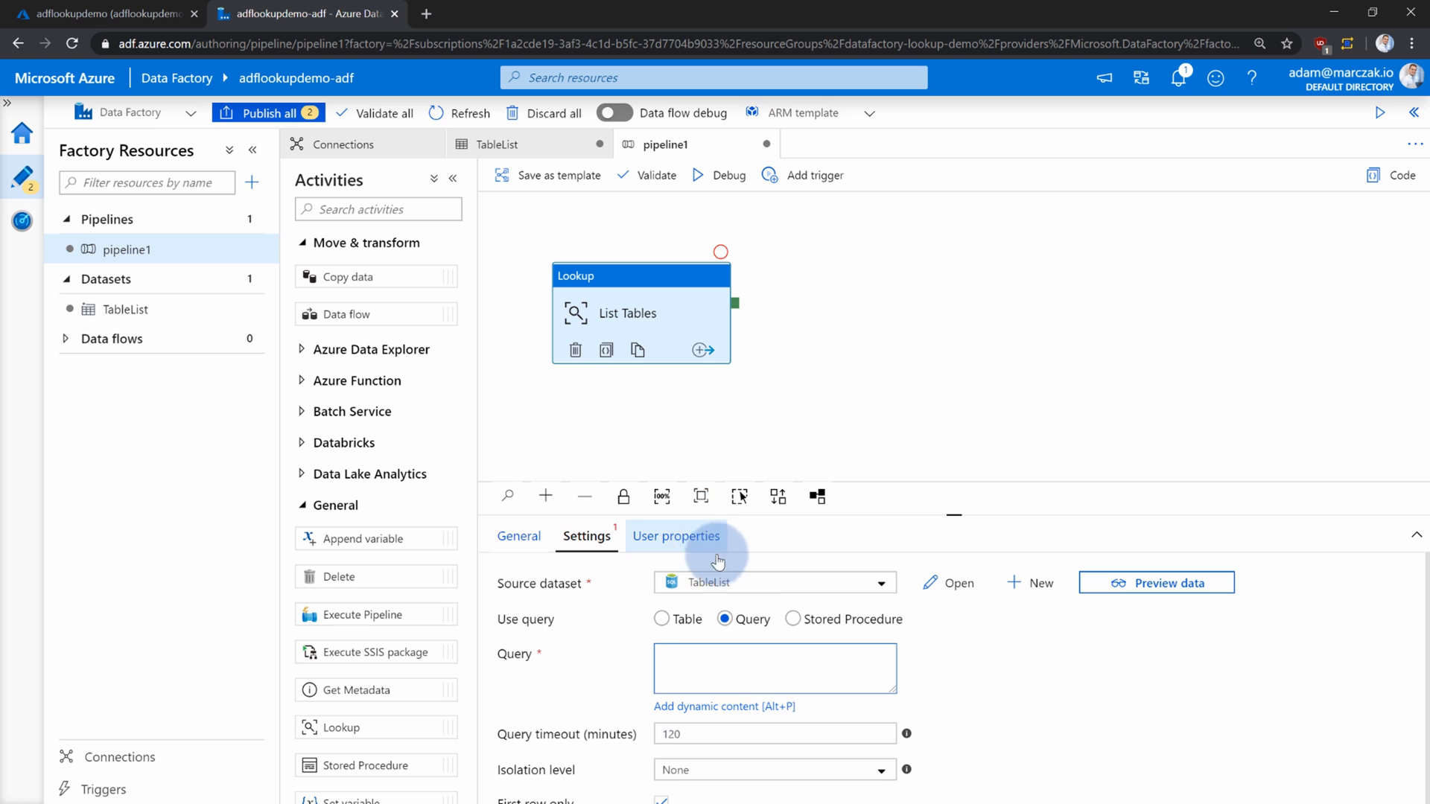
pyautogui.click(99, 10)
pyautogui.hotkey('ctrl', 'a')
pyautogui.hotkey('ctrl', 'c')
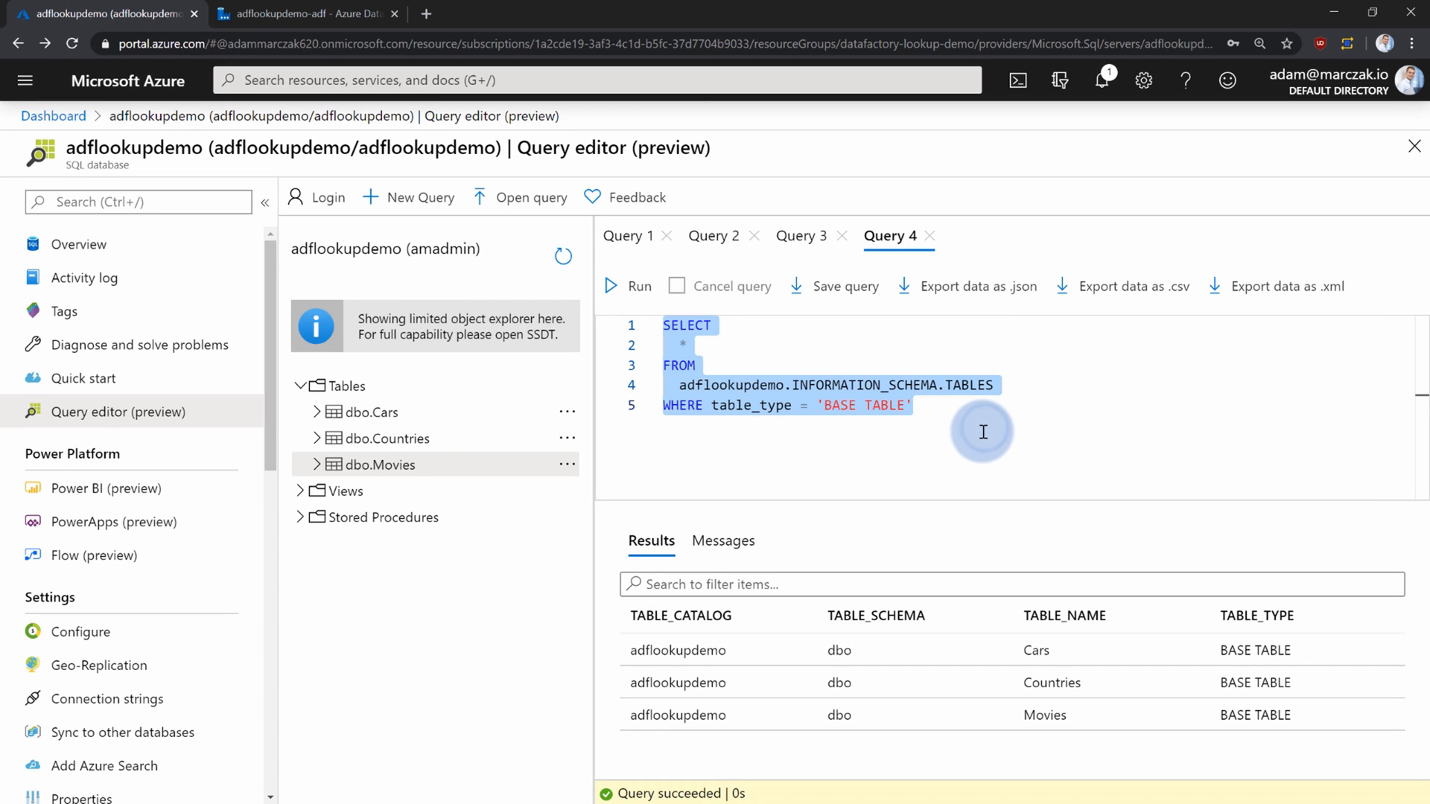
pyautogui.click(316, 13)
pyautogui.click(751, 662)
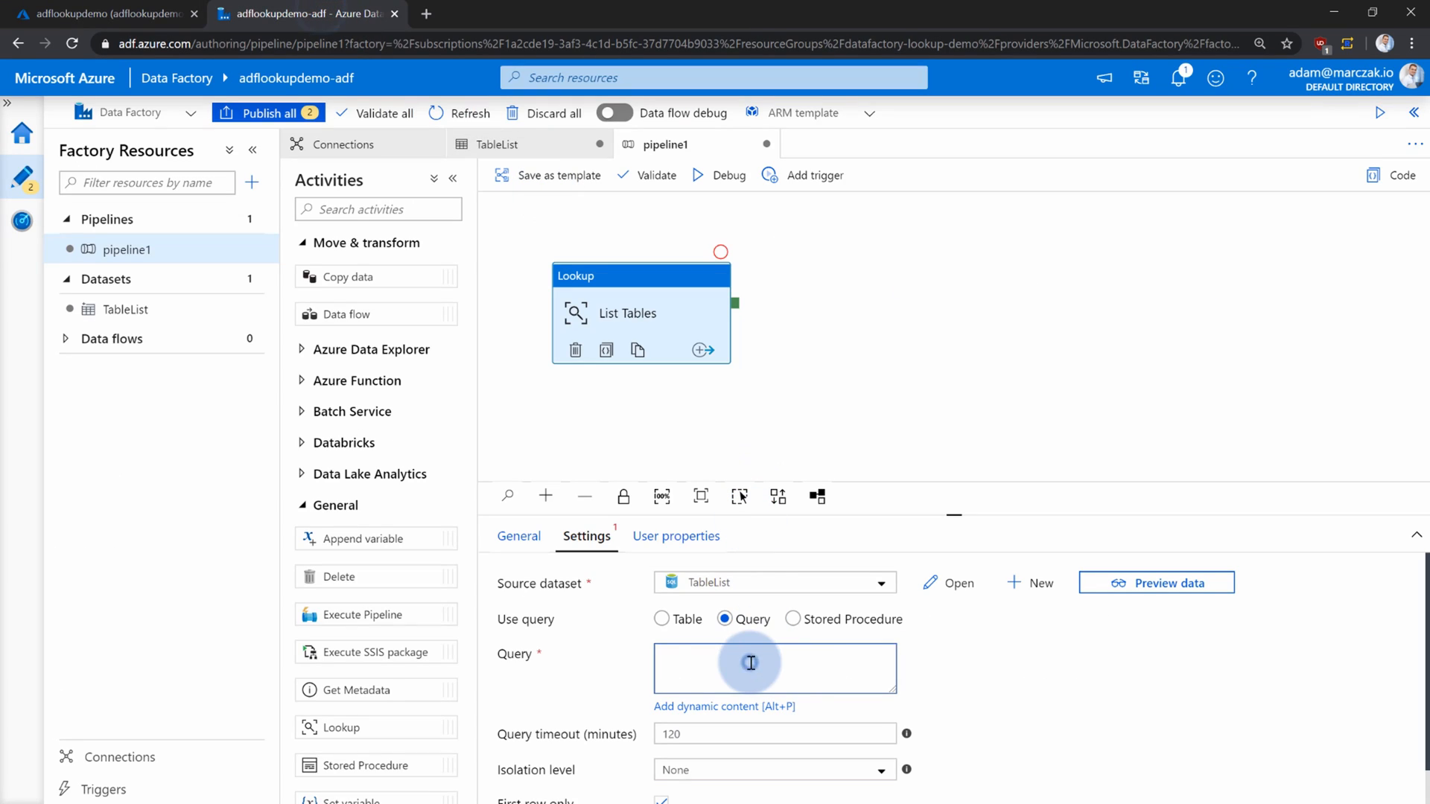
pyautogui.hotkey('ctrl', 'v')
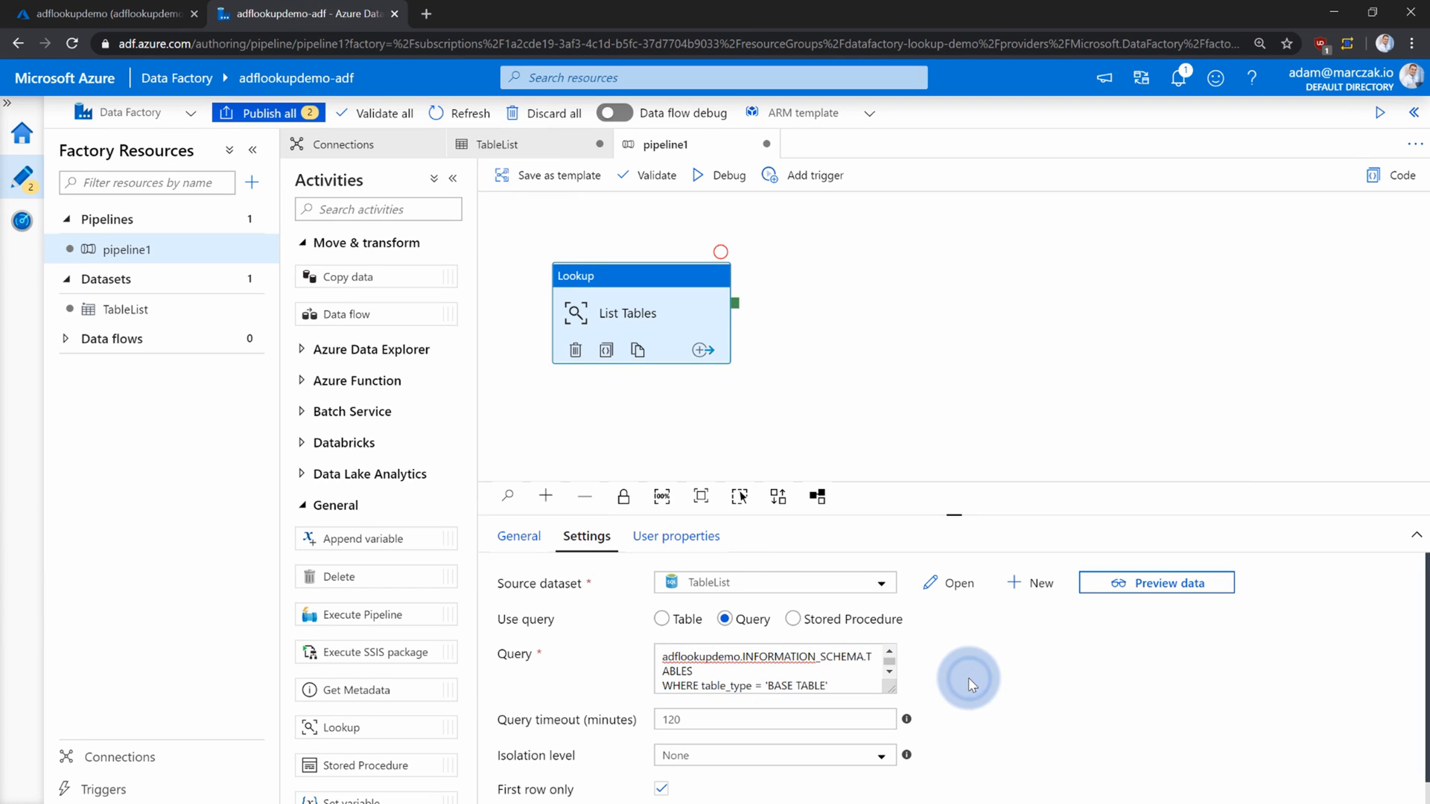
# Preview the data returned by the List Tables query and check the activity's First row only setting.
pyautogui.click(1134, 596)
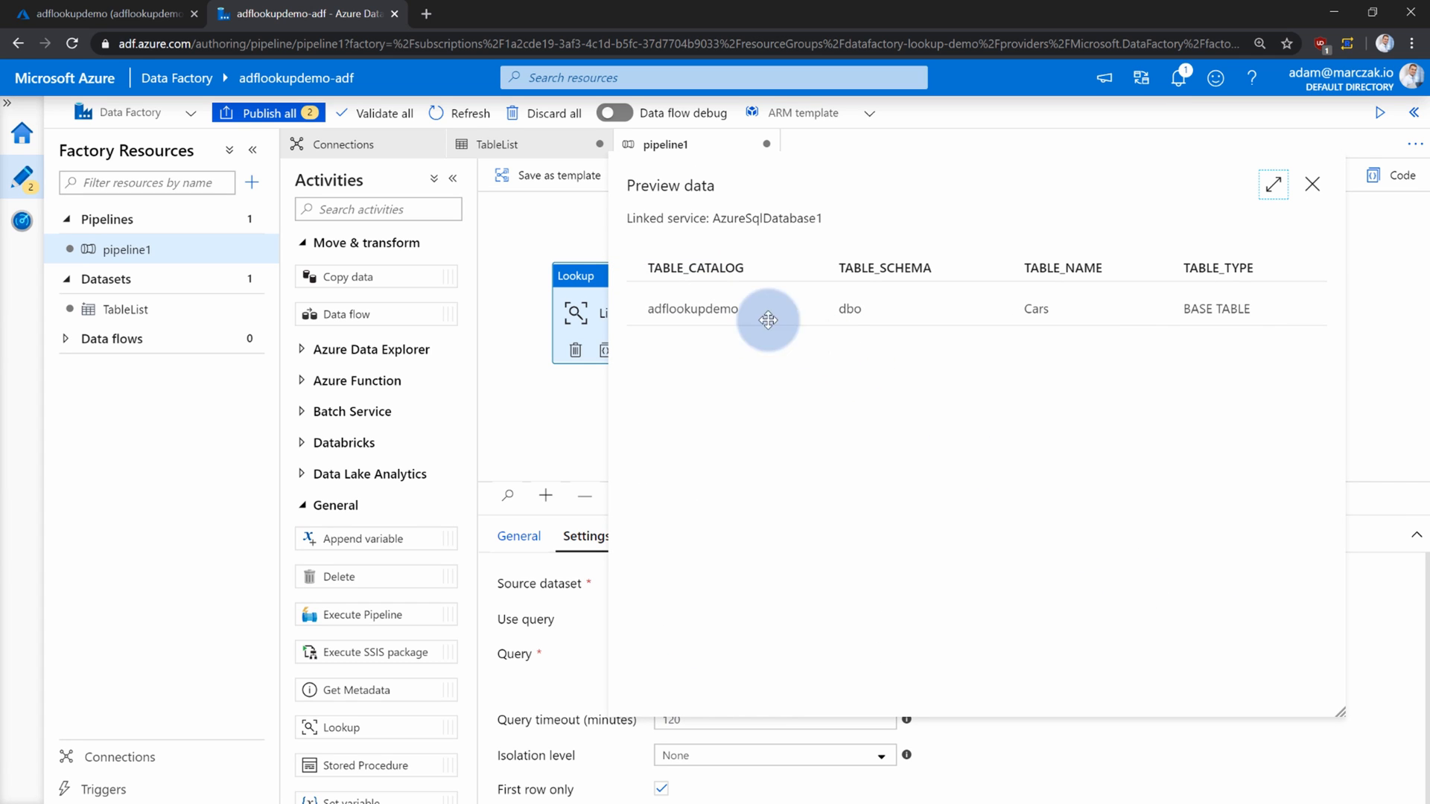
pyautogui.click(1312, 184)
pyautogui.scroll(-1, 869, 602)
pyautogui.moveTo(496, 766); pyautogui.dragTo(570, 772)
pyautogui.click(589, 777)
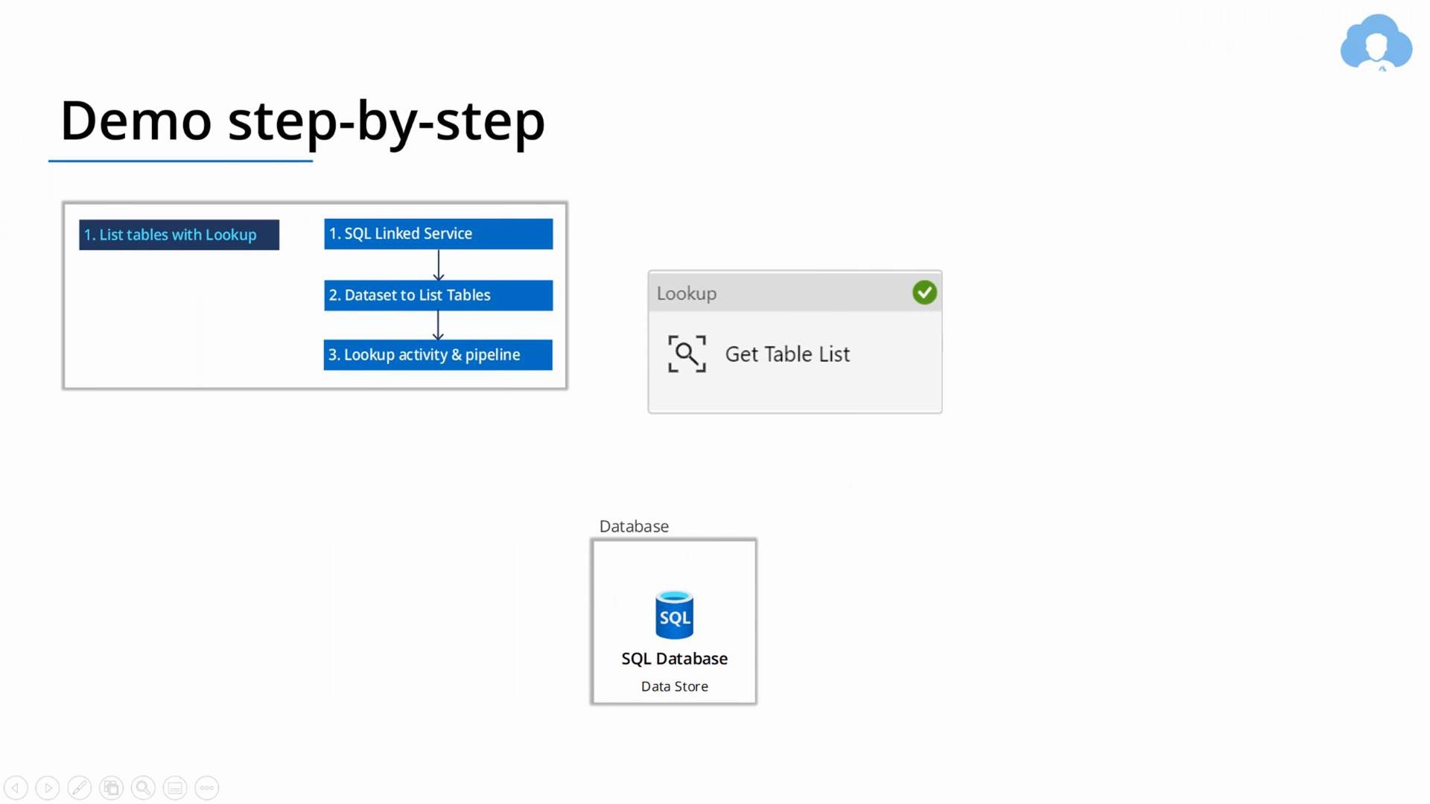
pyautogui.press('Right')
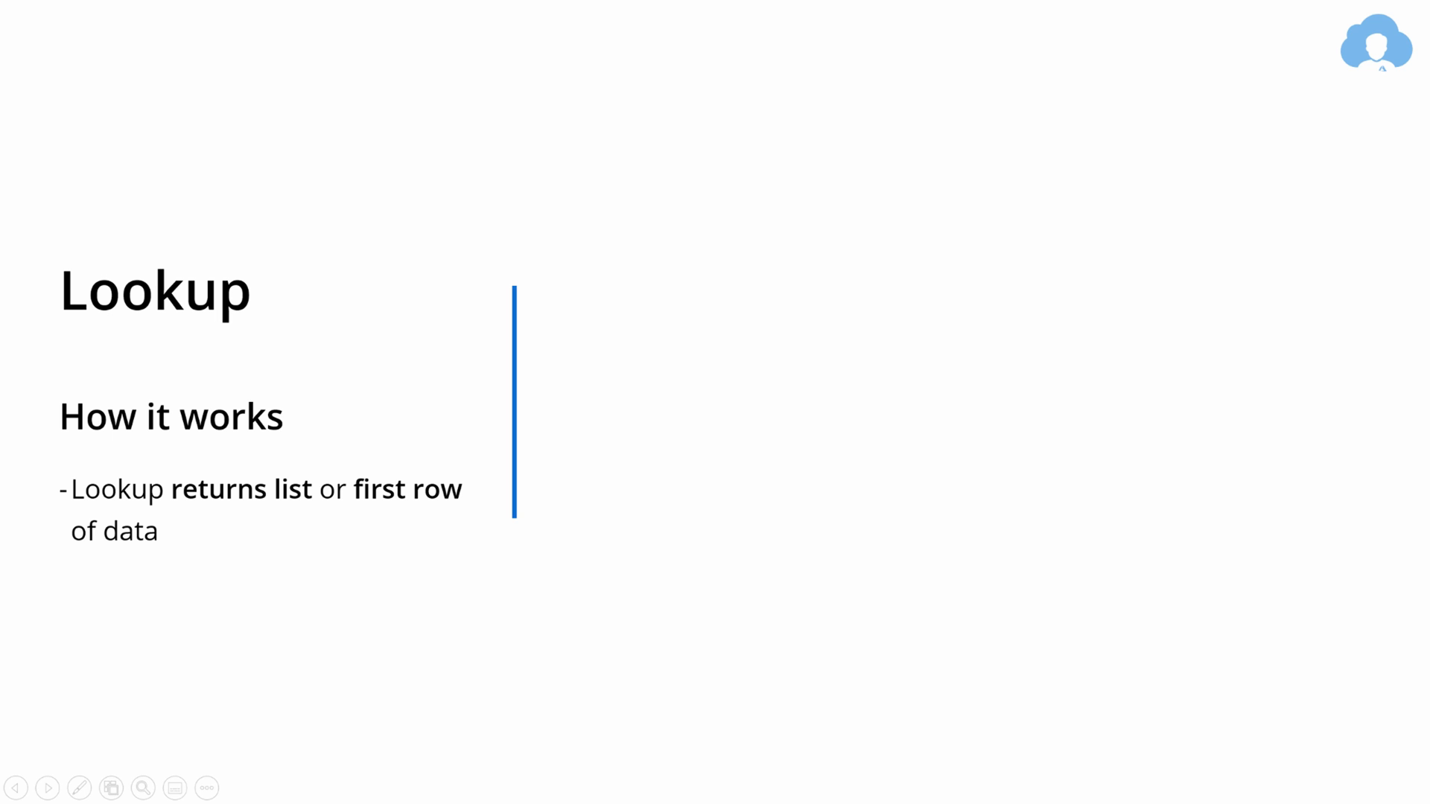
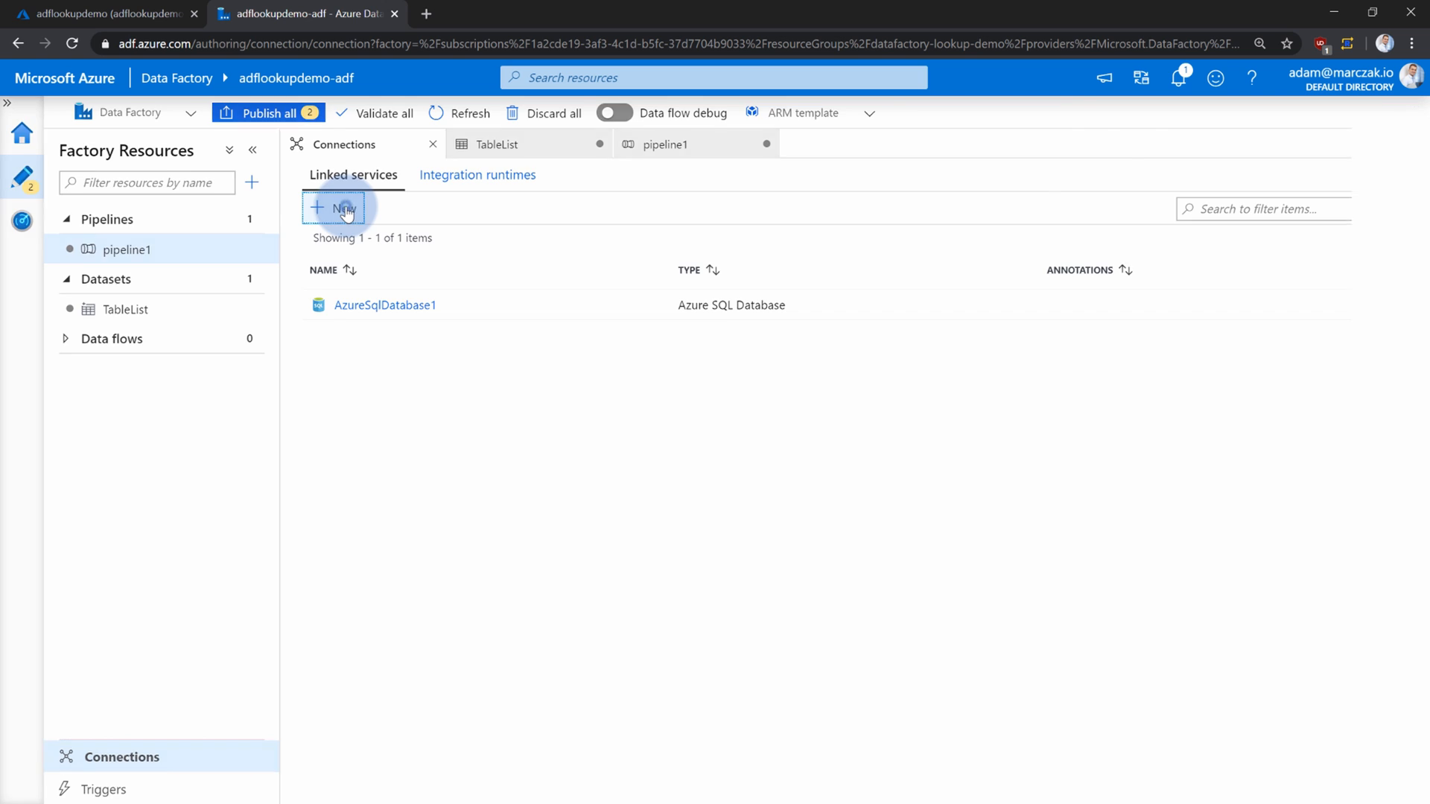
# Set up a new Azure Blob Storage linked service using the Visual Studio Enterprise subscription and the adflookupdemostorage account.
pyautogui.click(1155, 498)
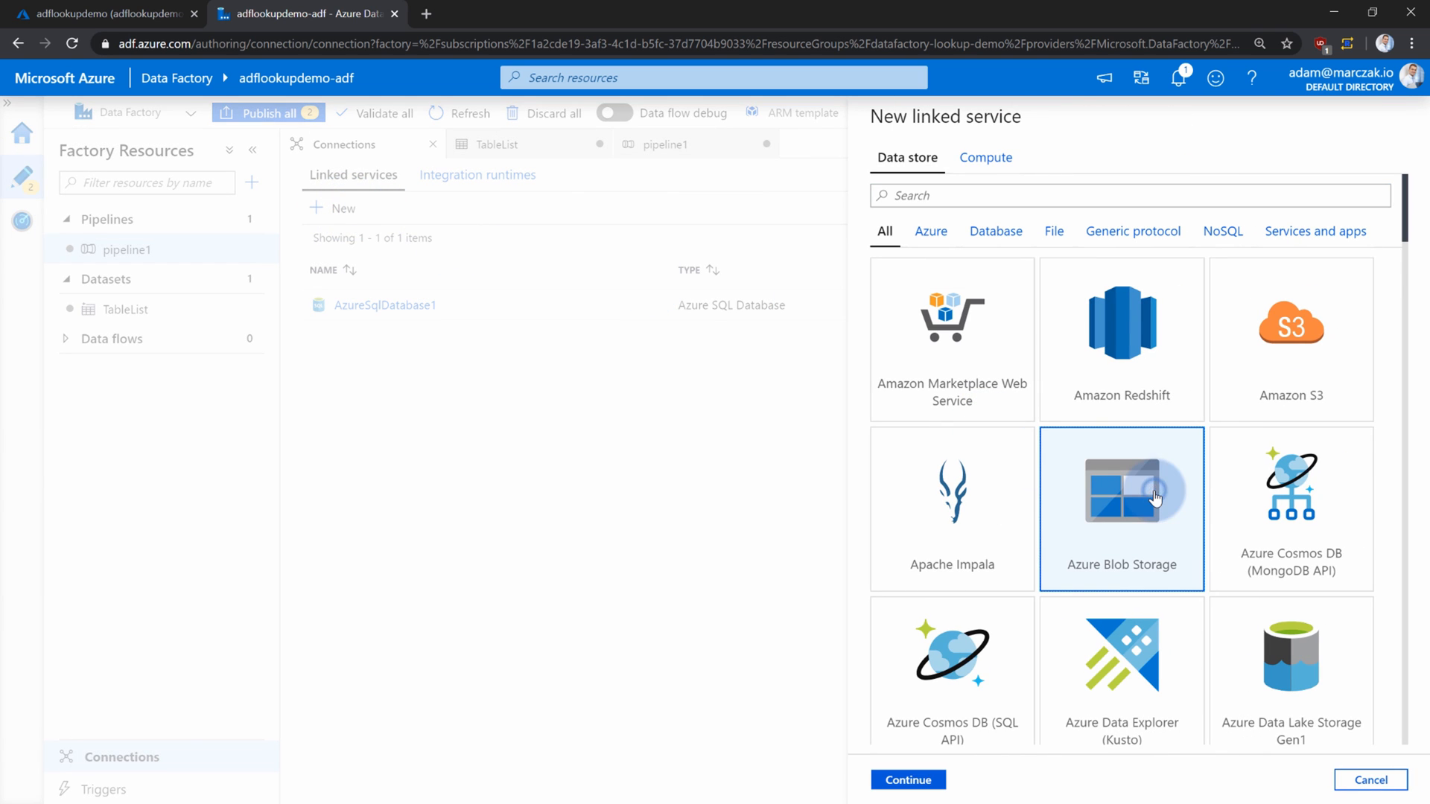
pyautogui.click(925, 780)
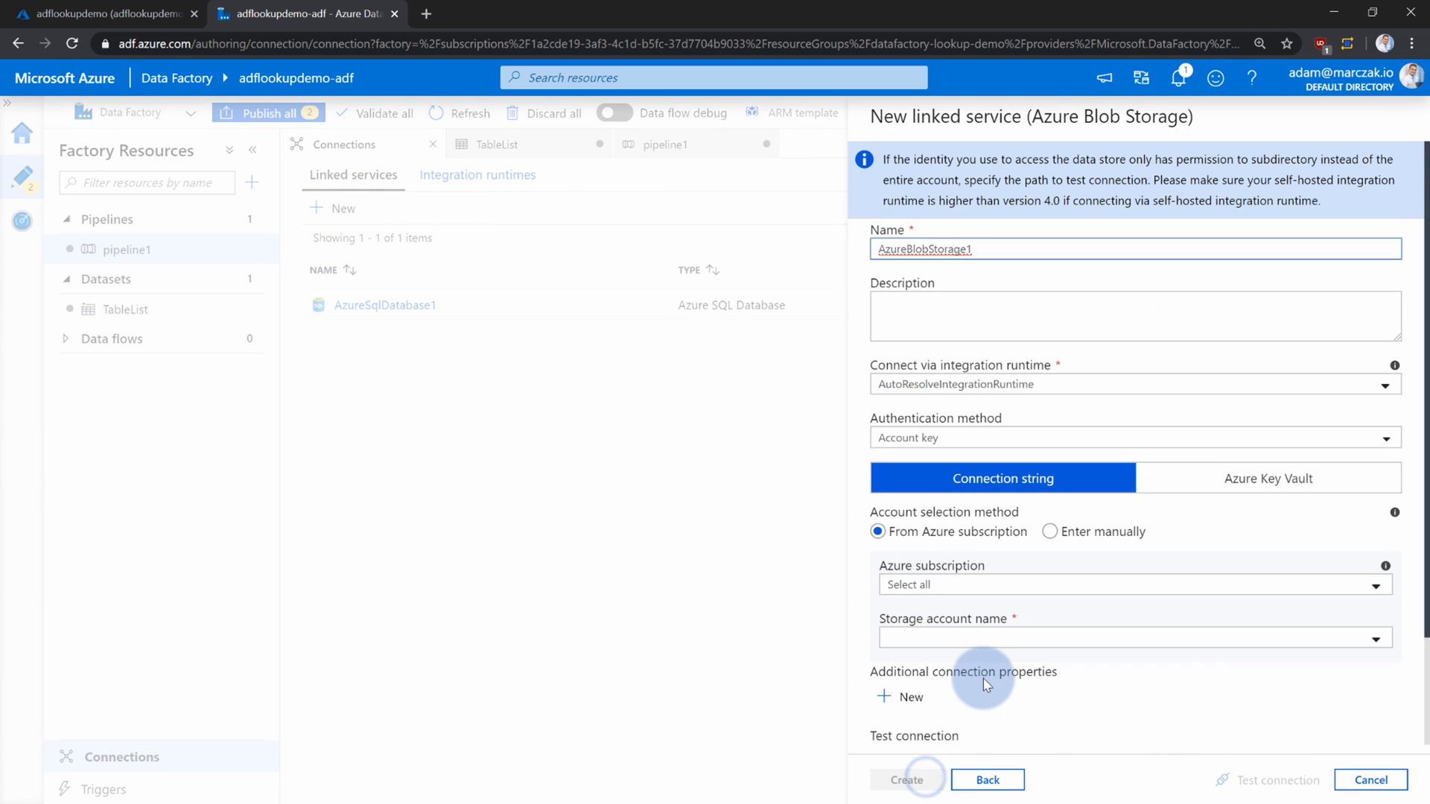
pyautogui.click(959, 596)
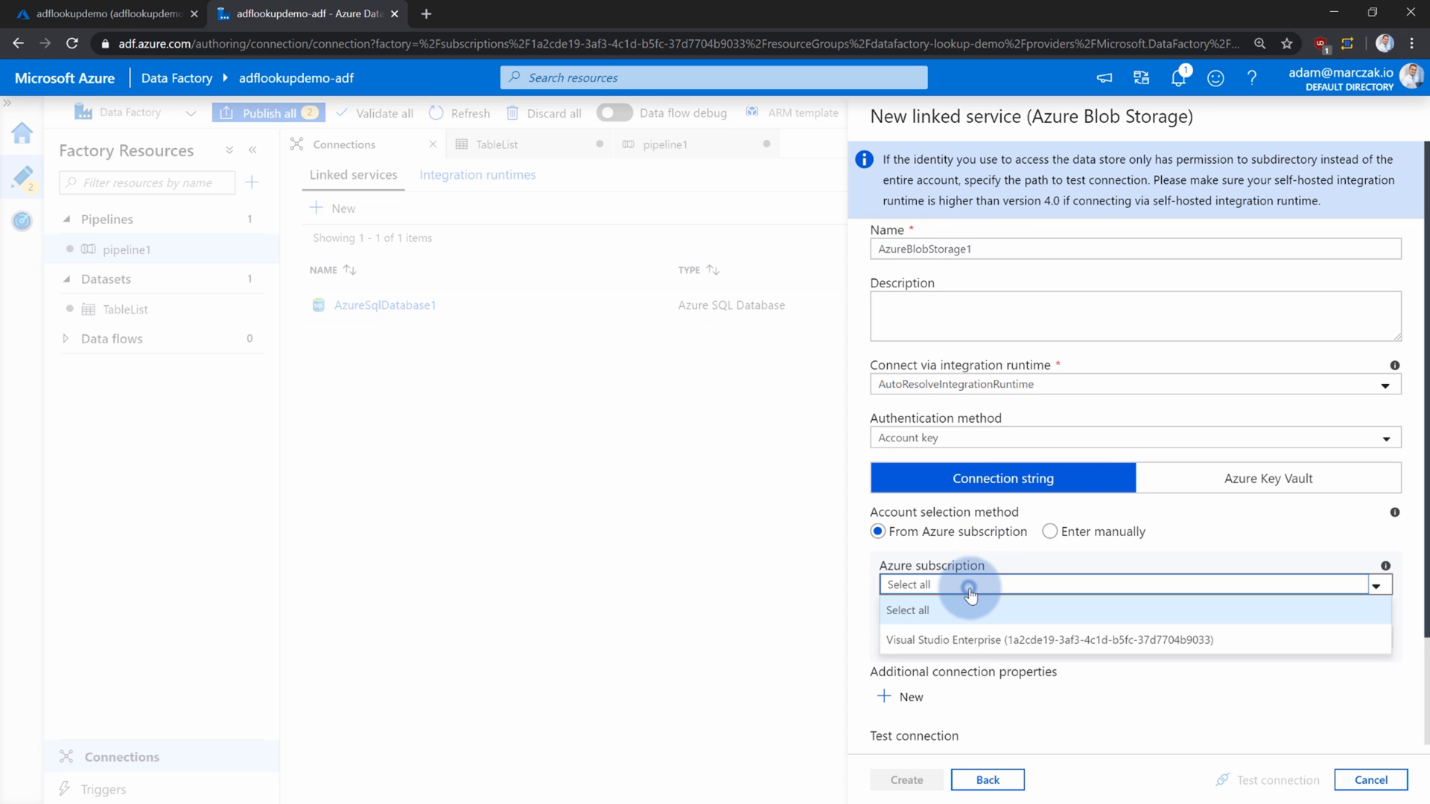
pyautogui.click(964, 642)
pyautogui.click(983, 642)
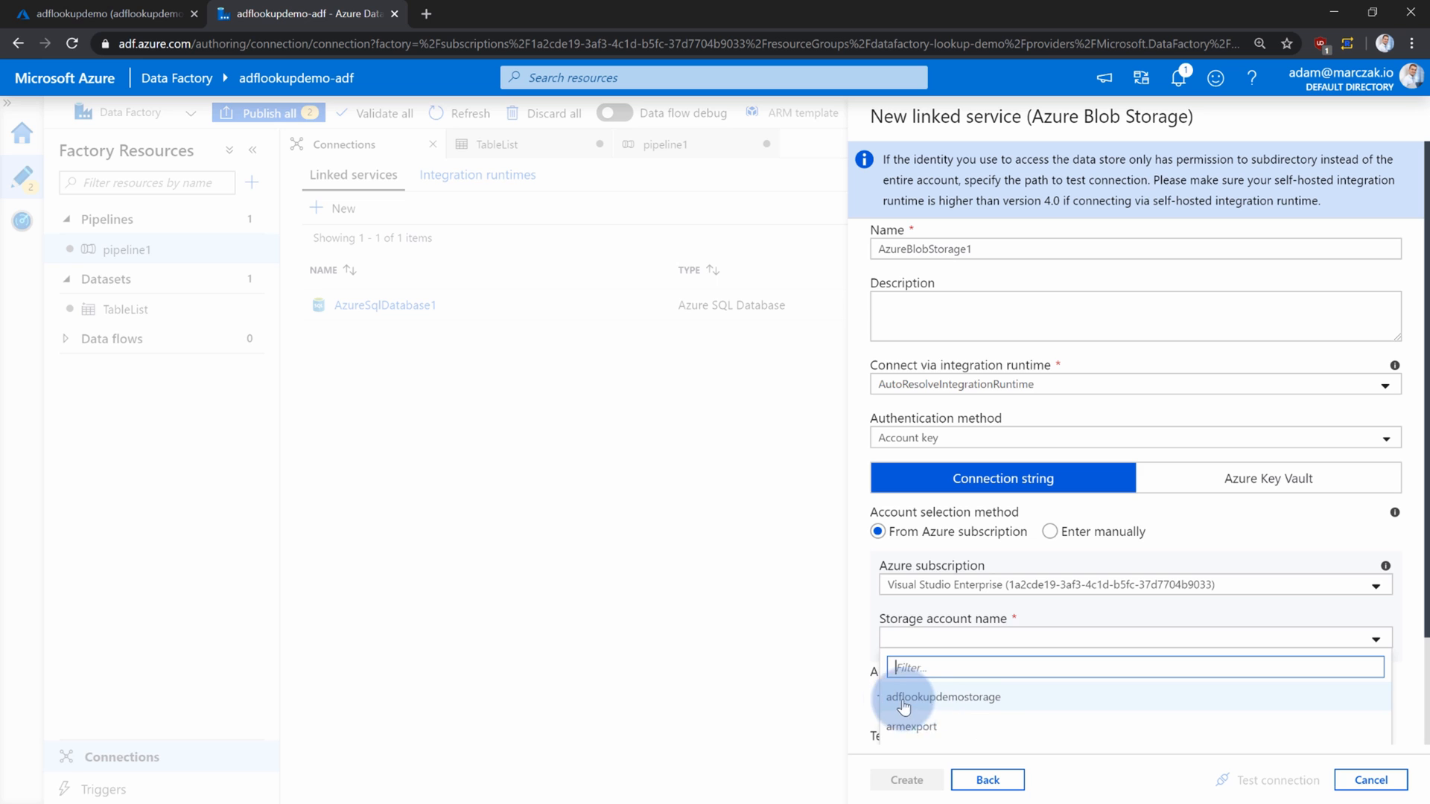
pyautogui.click(945, 701)
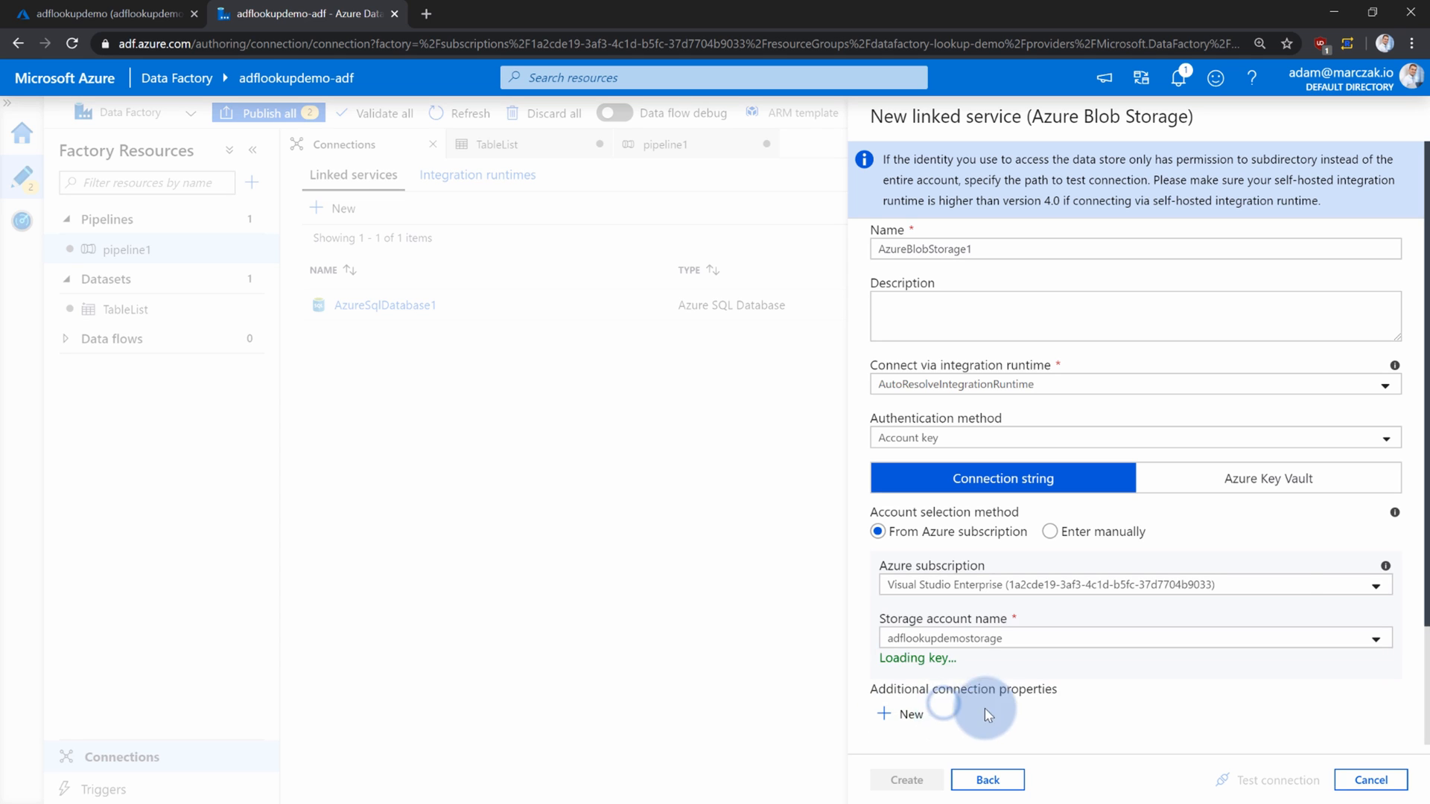
# Test the blob storage connection and create the linked service.
pyautogui.scroll(-2, 1222, 722)
pyautogui.click(1281, 781)
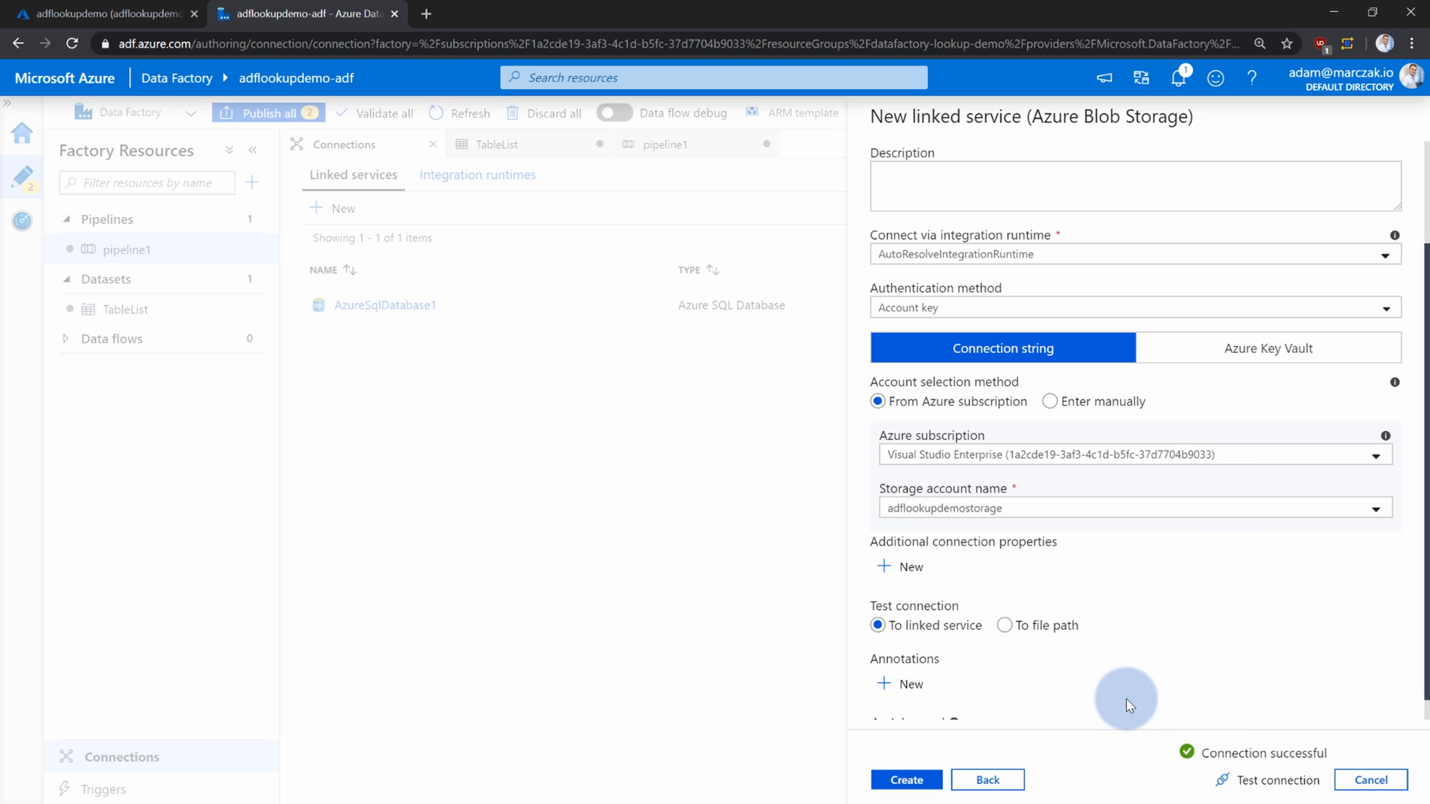
pyautogui.click(922, 780)
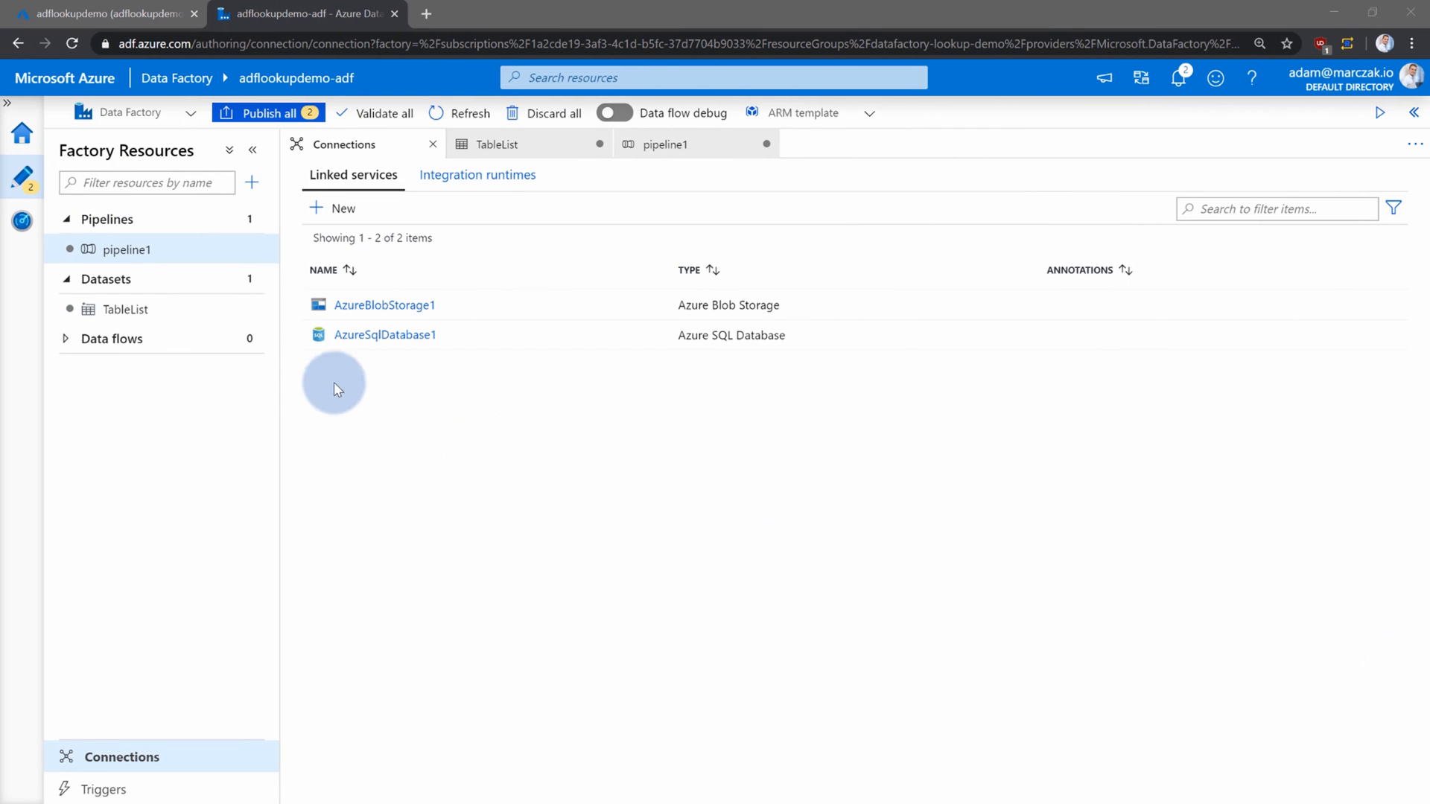
# Start a new Azure SQL Database dataset and assign it the AzureSqlDatabase1 linked service.
pyautogui.click(248, 279)
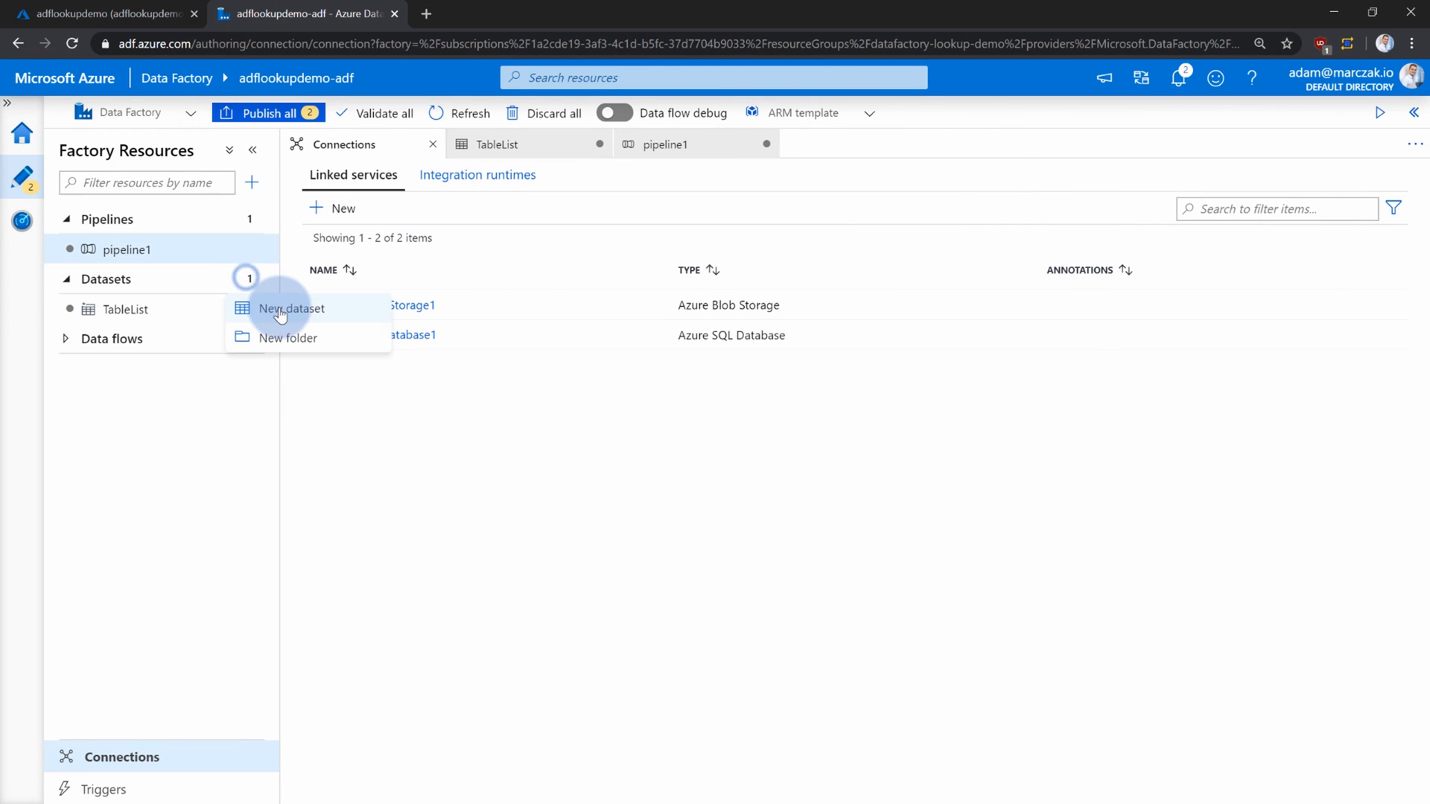
pyautogui.click(280, 307)
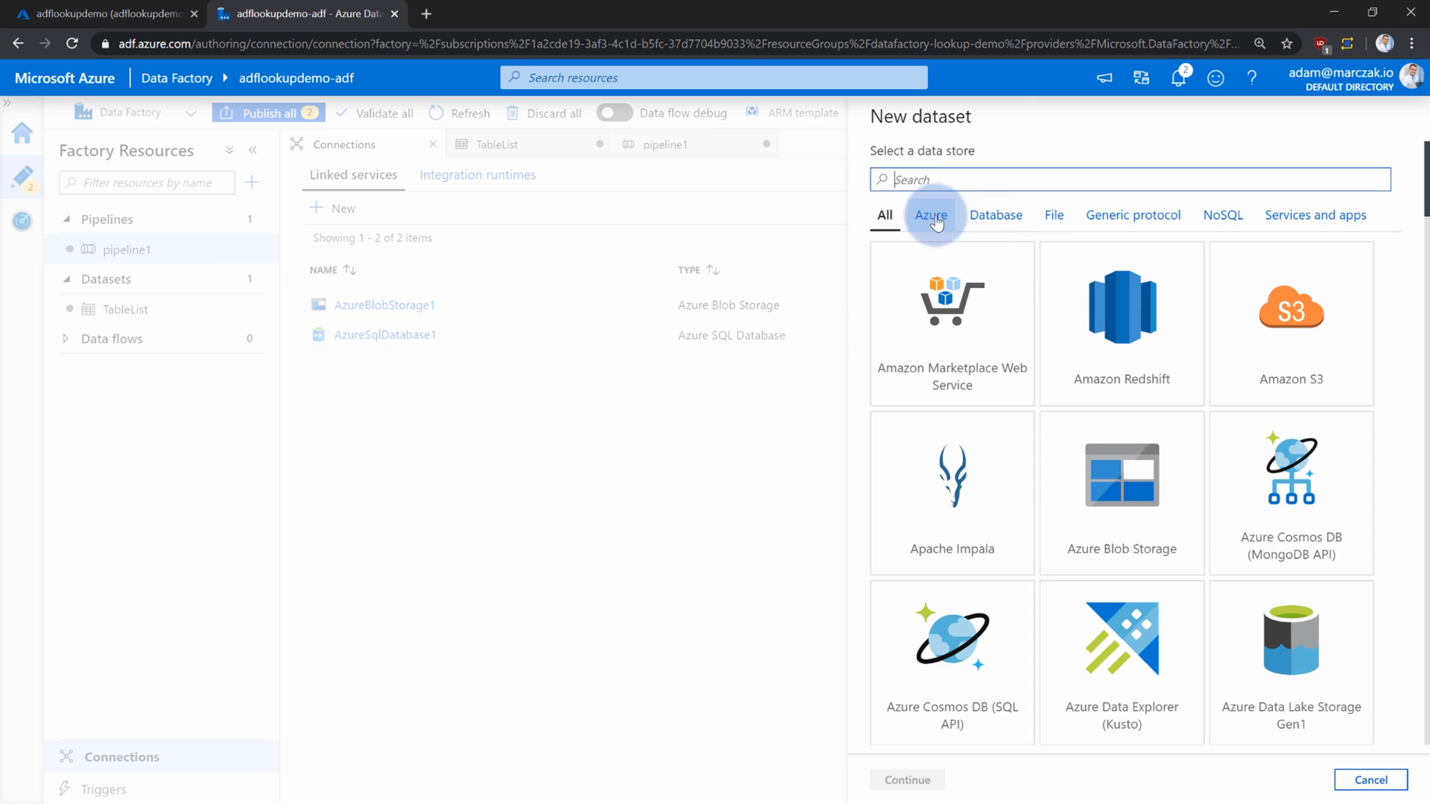
pyautogui.click(931, 215)
pyautogui.scroll(-5, 1282, 594)
pyautogui.click(1164, 496)
pyautogui.click(927, 784)
pyautogui.click(1009, 222)
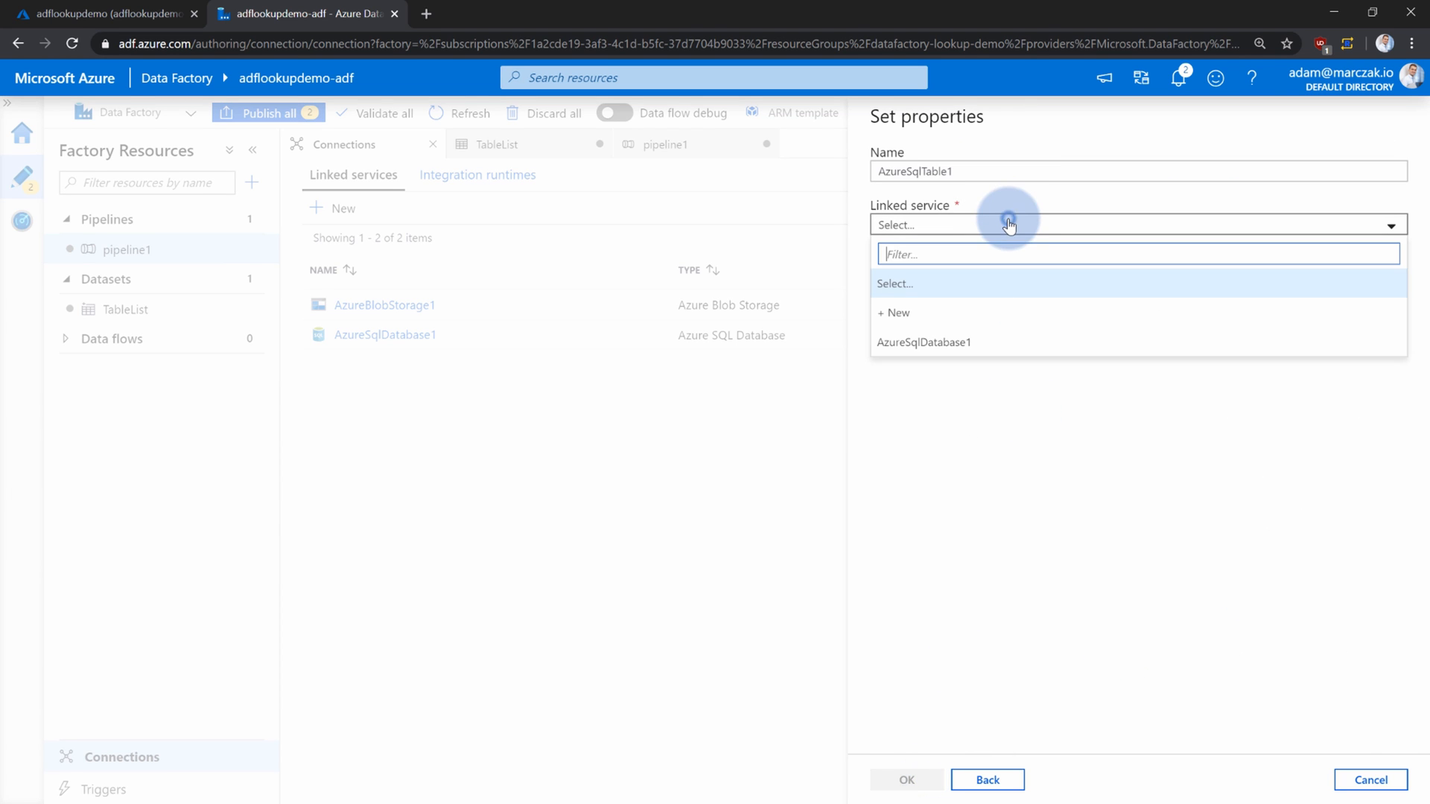
pyautogui.click(959, 343)
pyautogui.click(933, 170)
pyautogui.hotkey('ctrl', 'a')
pyautogui.write('G')
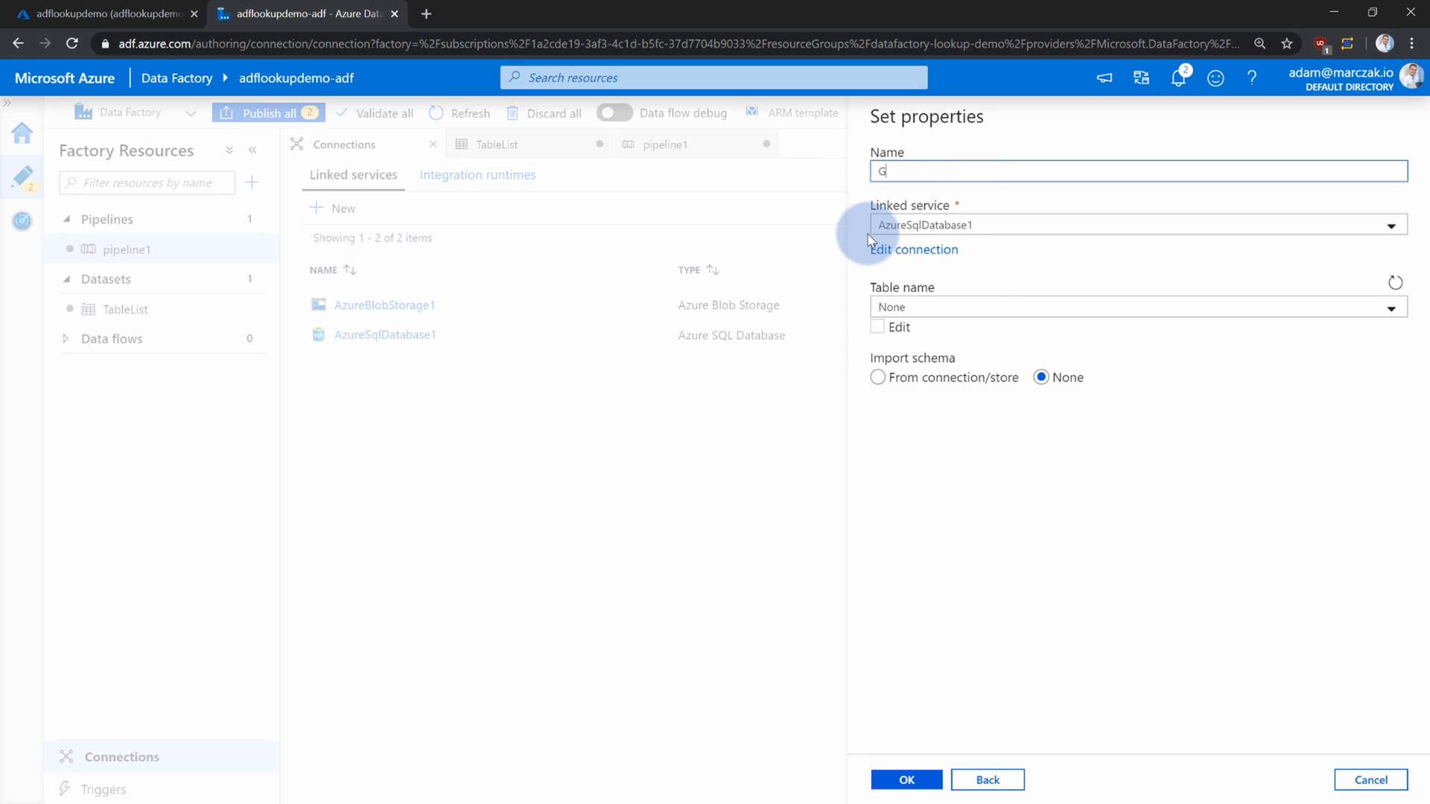
pyautogui.write('enericTable')
# Name the new dataset SQLTable and create it with no table selected and no schema import.
pyautogui.doubleClick(1009, 176)
pyautogui.write('SQLYa')
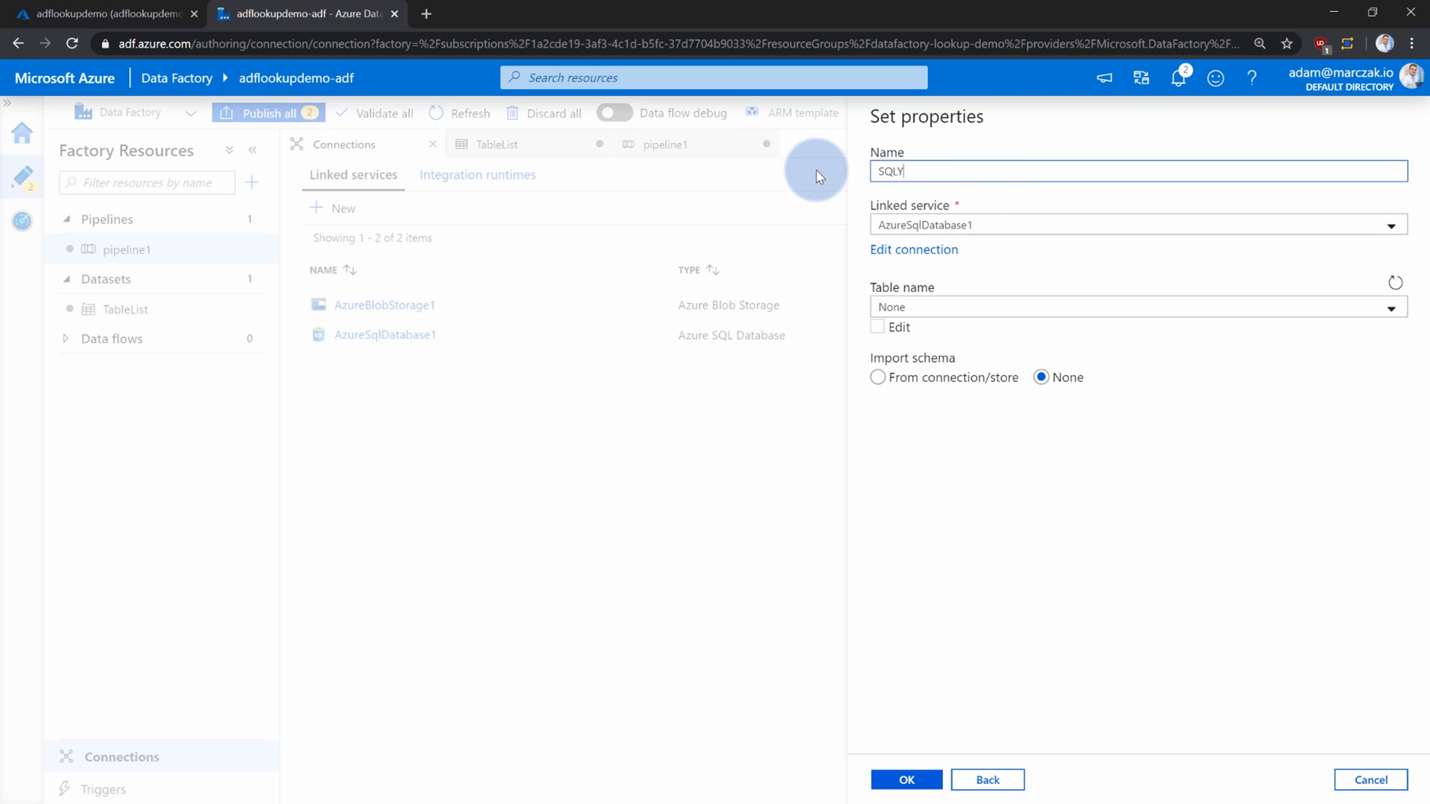
pyautogui.press('BackSpace')
pyautogui.press('BackSpace')
pyautogui.write('Table')
pyautogui.click(1019, 225)
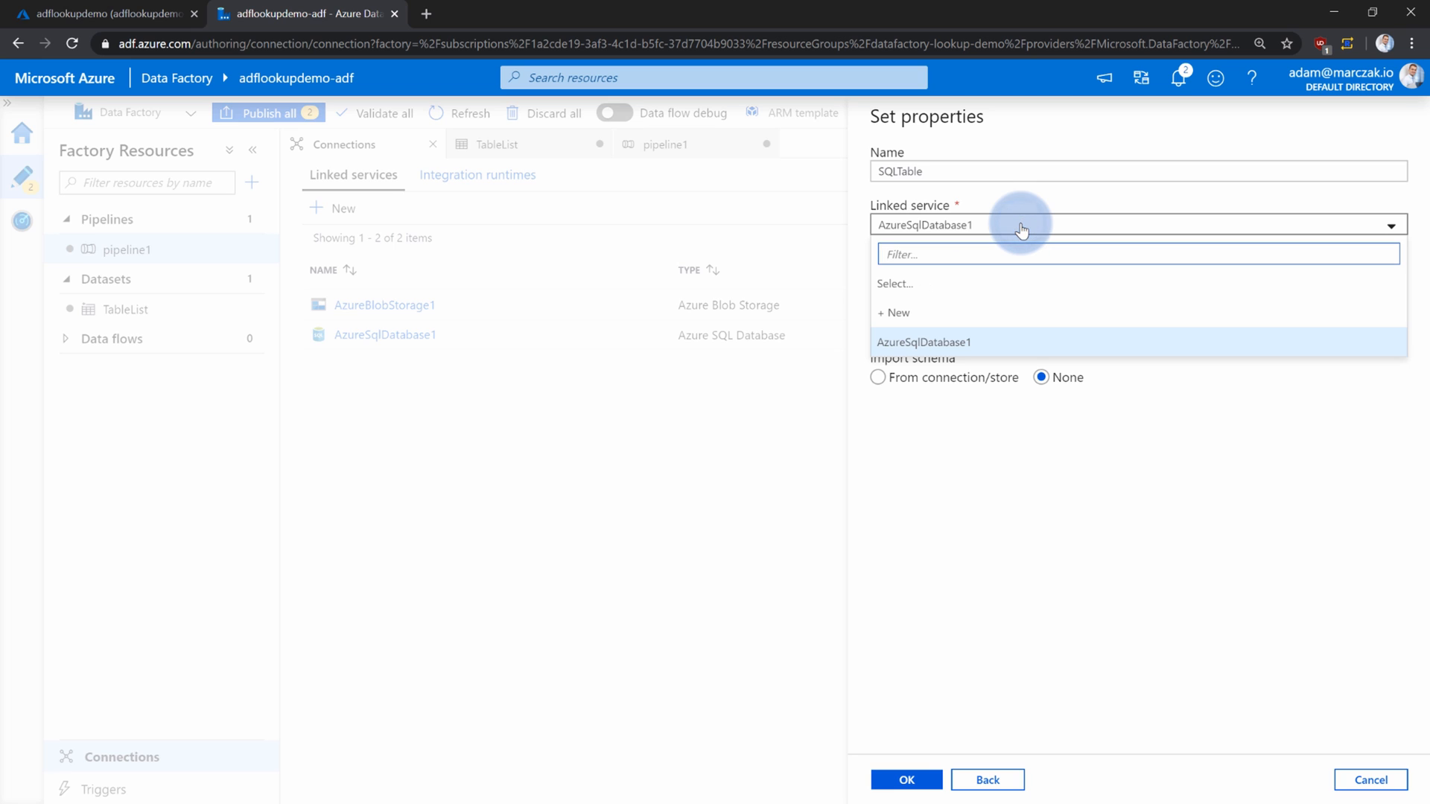
pyautogui.click(1020, 227)
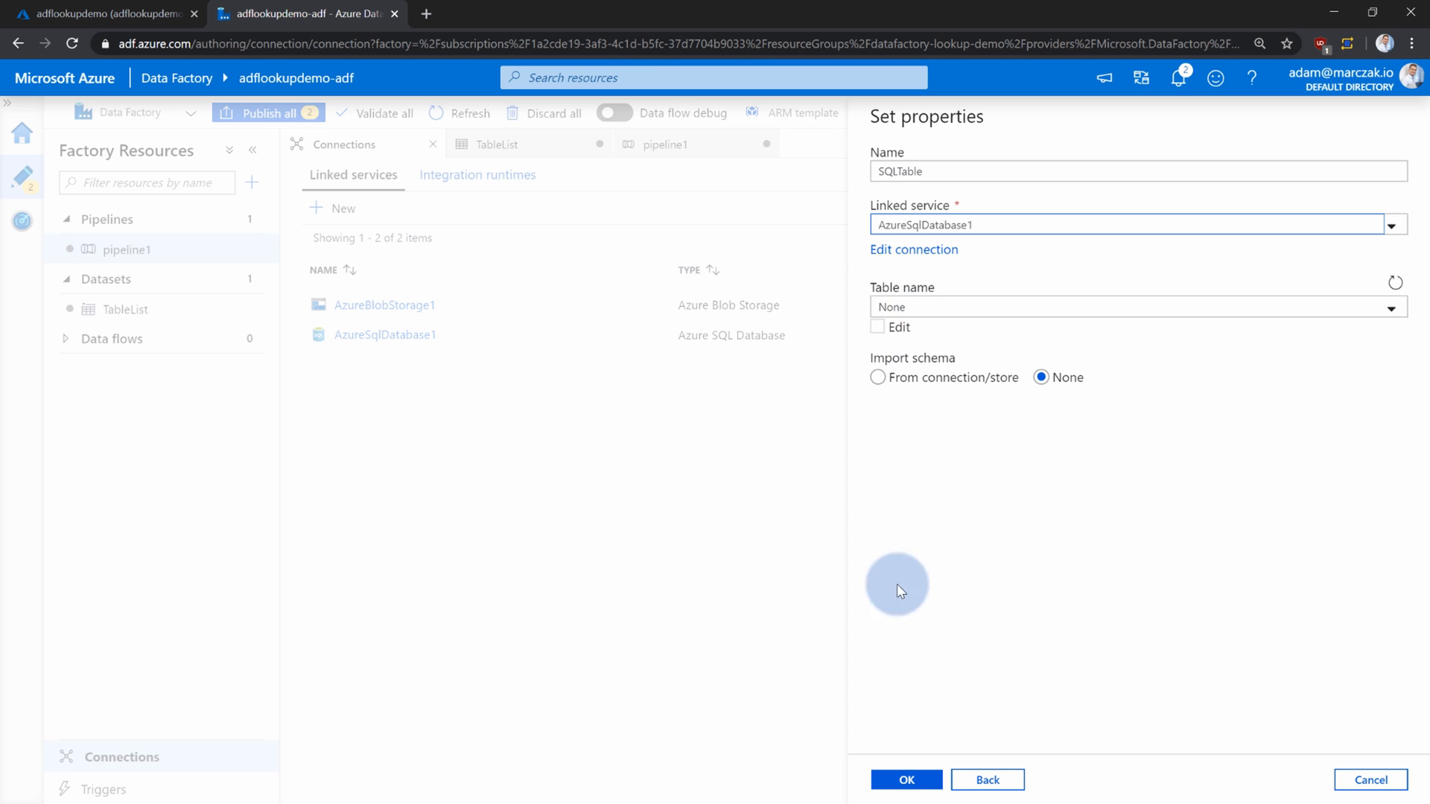
pyautogui.click(903, 780)
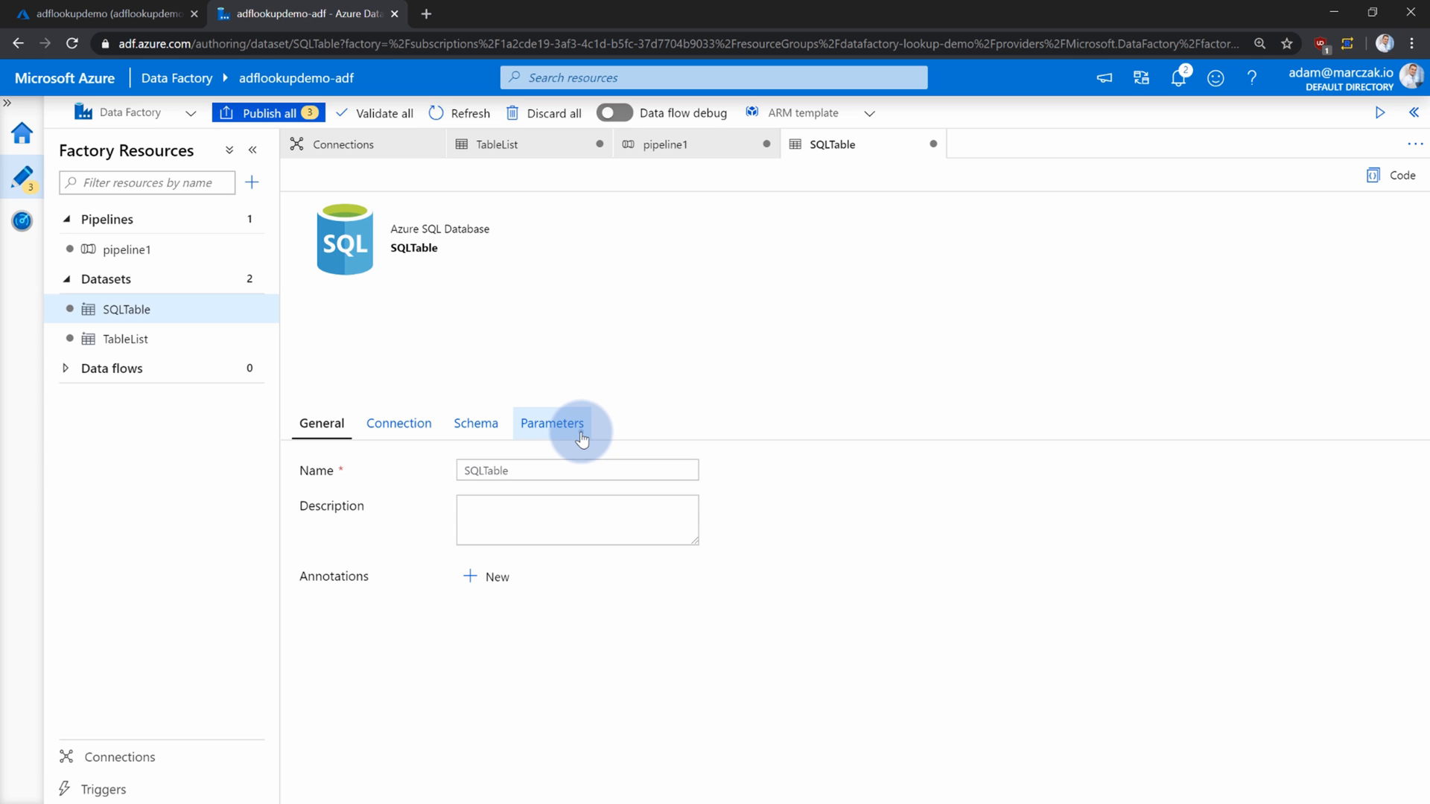
# Add a String parameter named TableName to the SQLTable dataset.
pyautogui.click(582, 439)
pyautogui.click(333, 470)
pyautogui.click(422, 541)
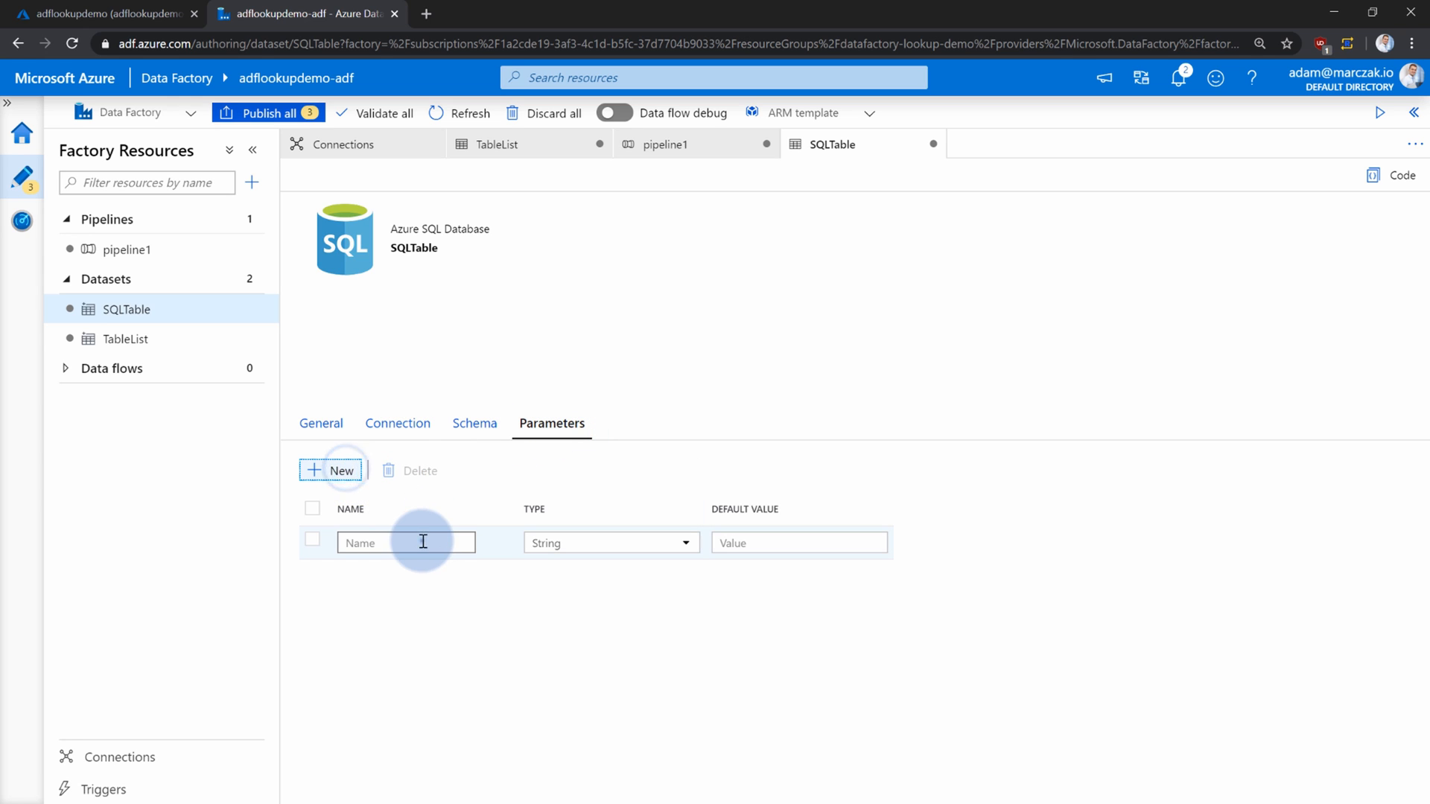
pyautogui.write('TableName')
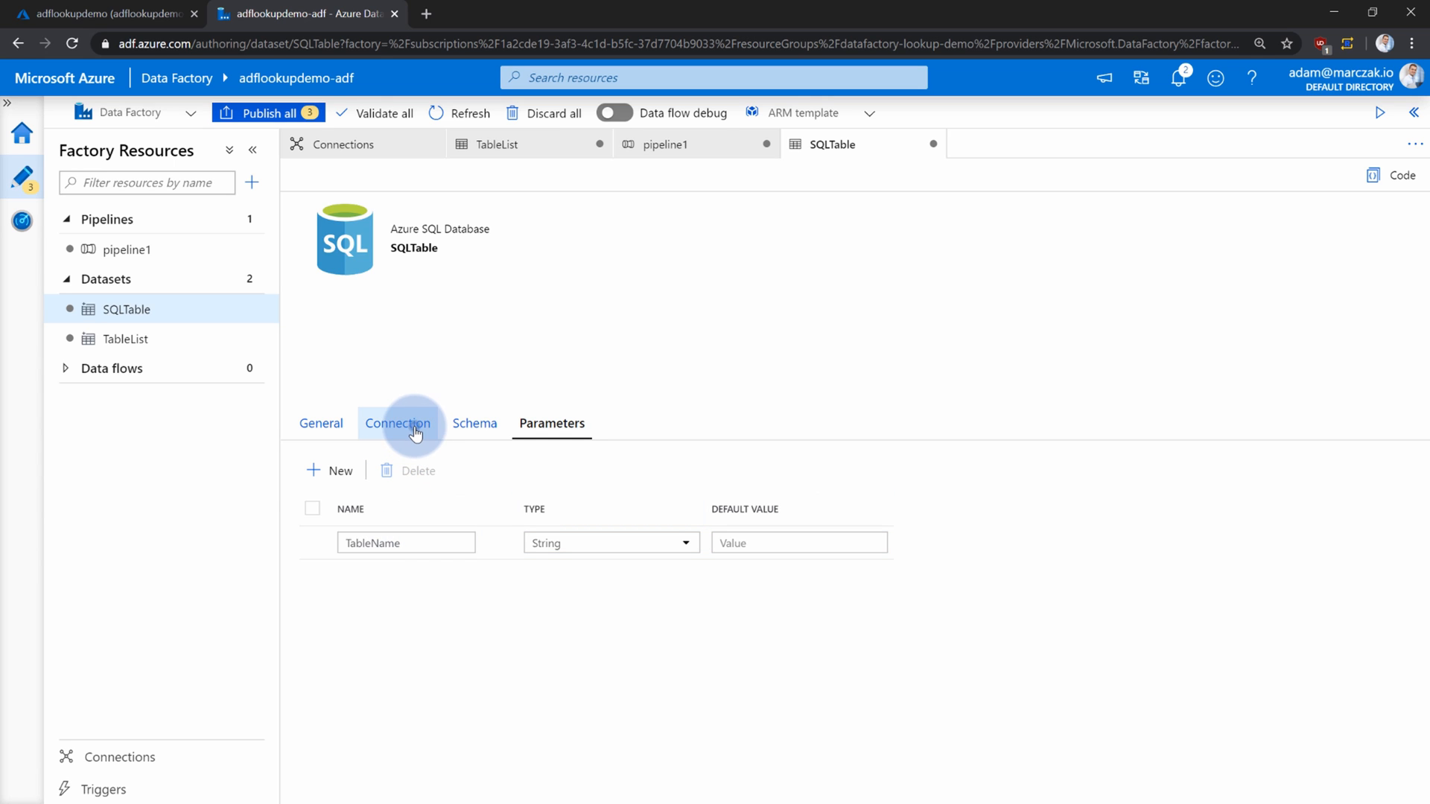
pyautogui.click(416, 433)
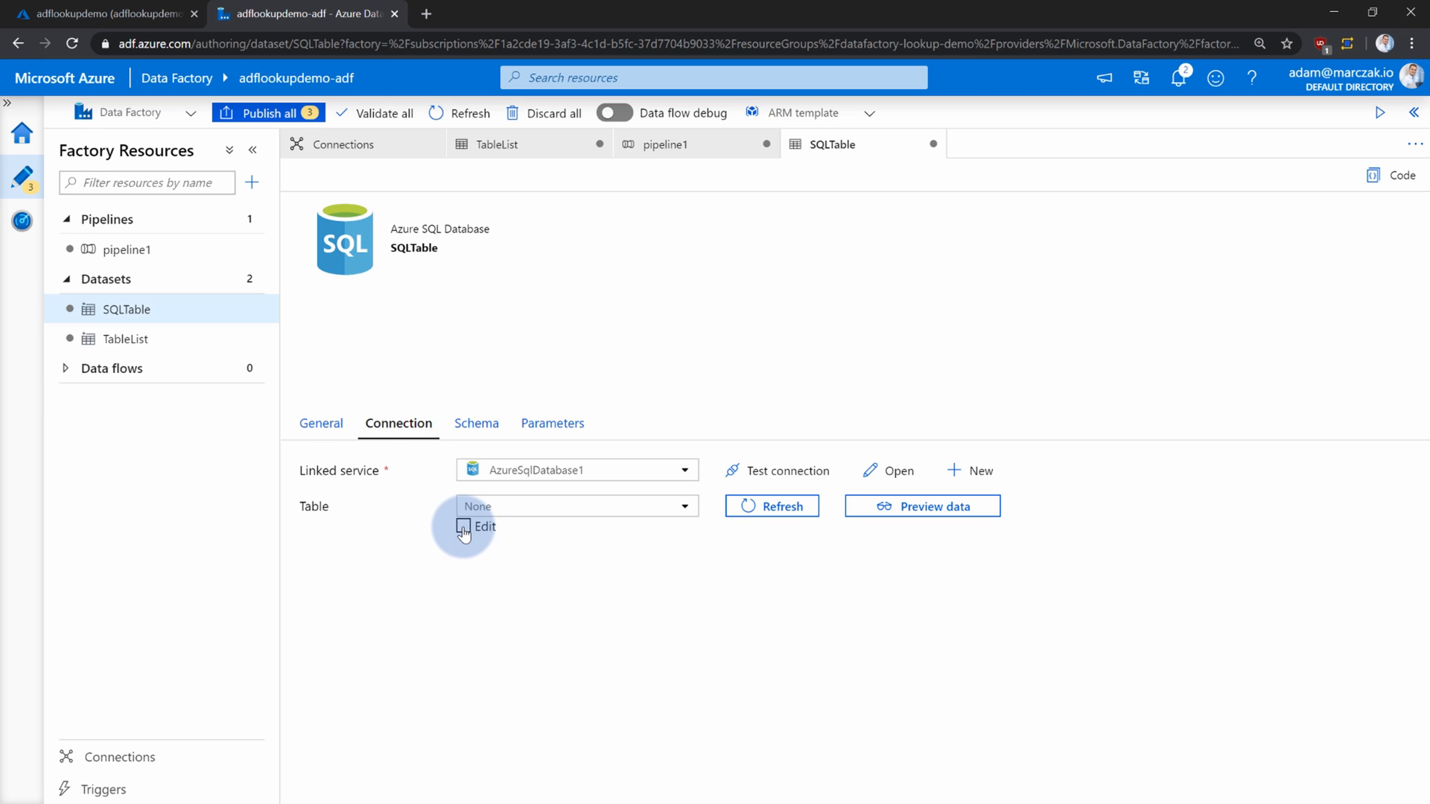
pyautogui.click(524, 514)
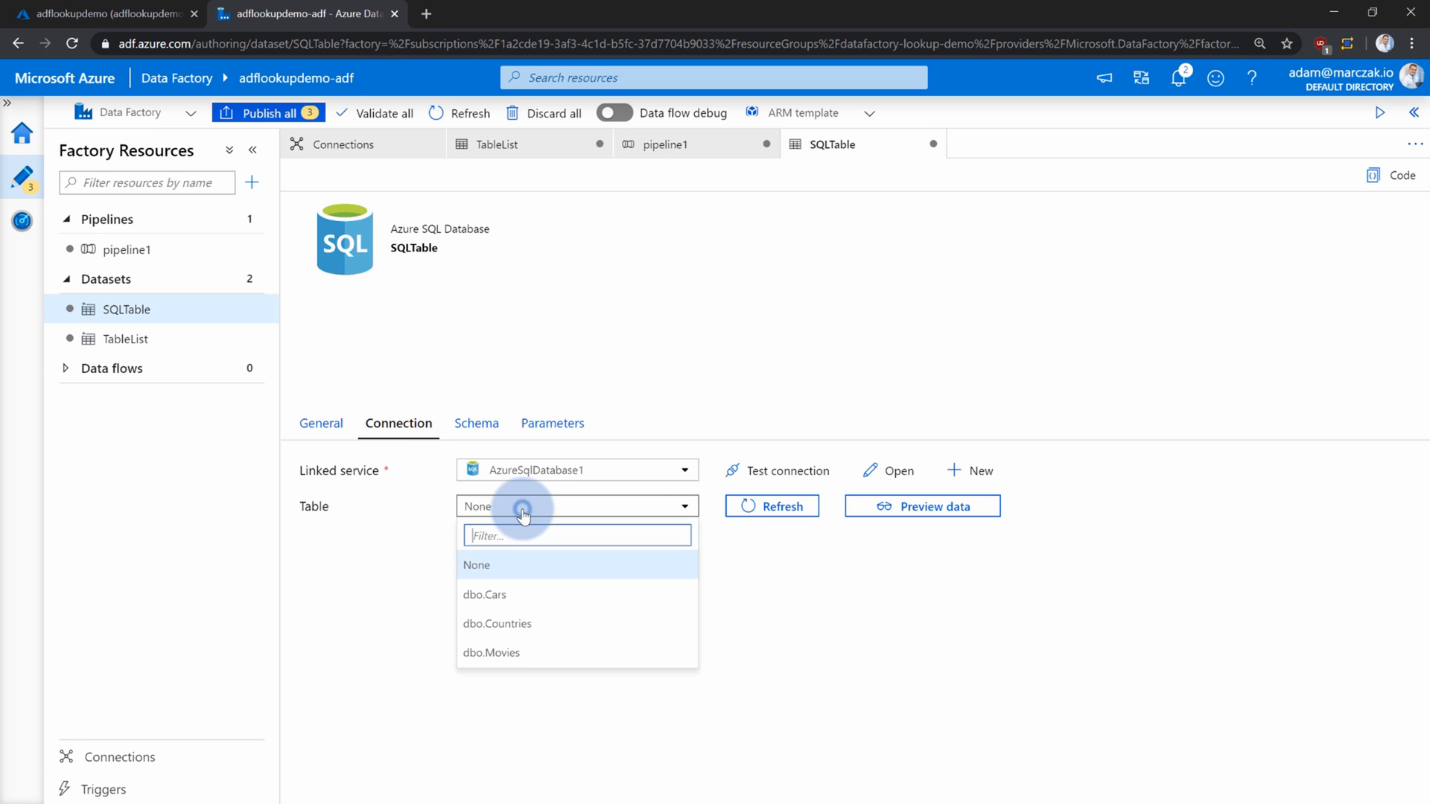
pyautogui.click(525, 507)
pyautogui.click(464, 527)
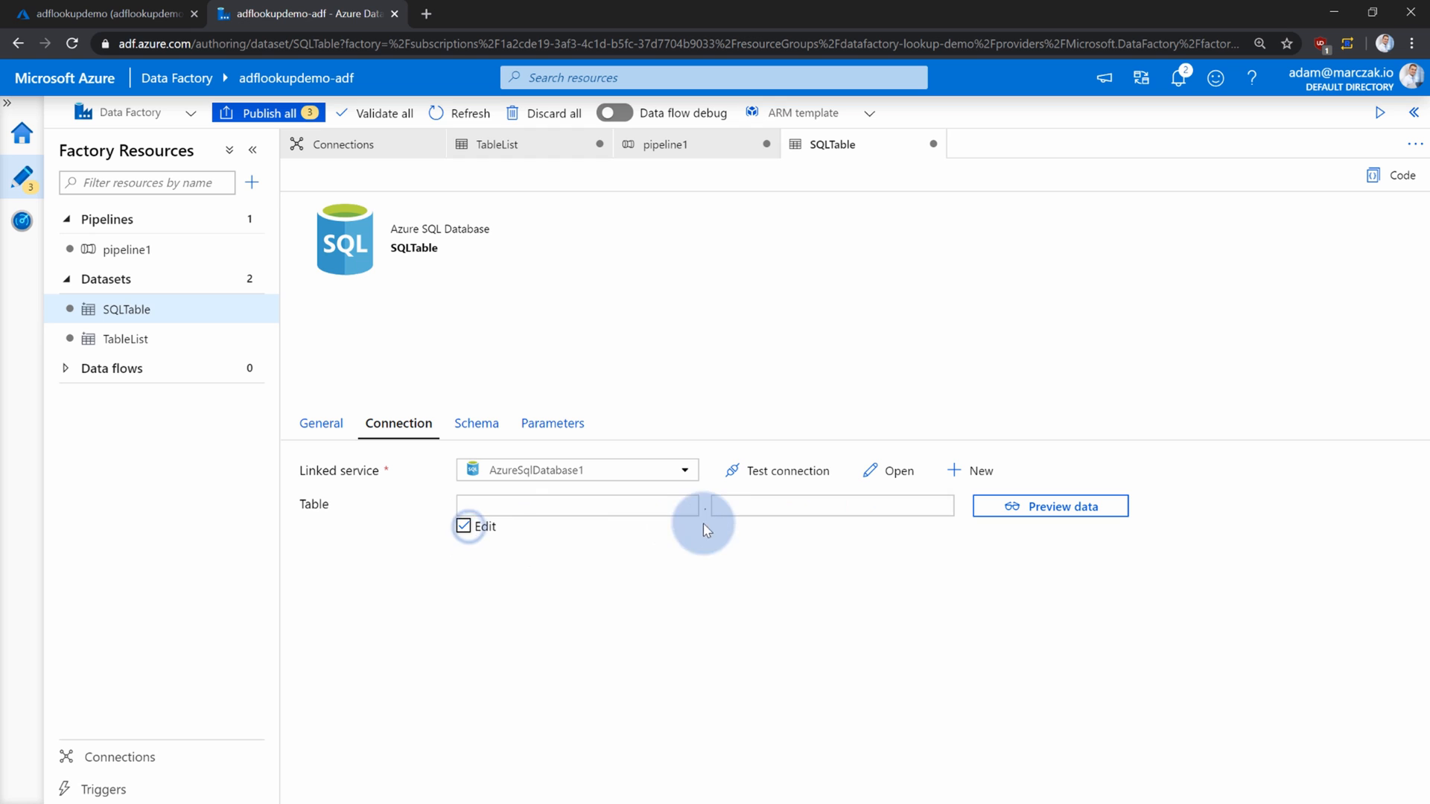
pyautogui.click(734, 509)
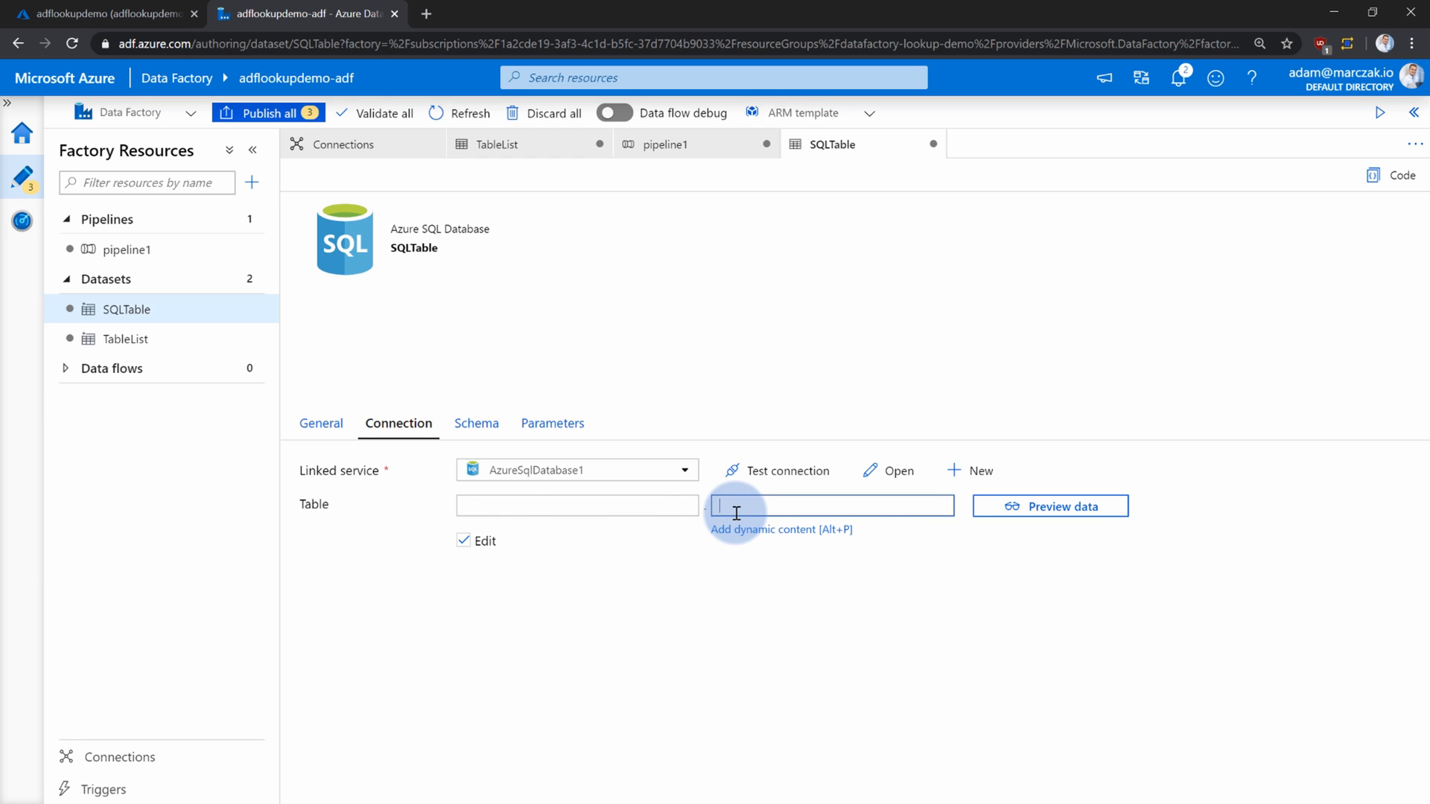
pyautogui.click(767, 529)
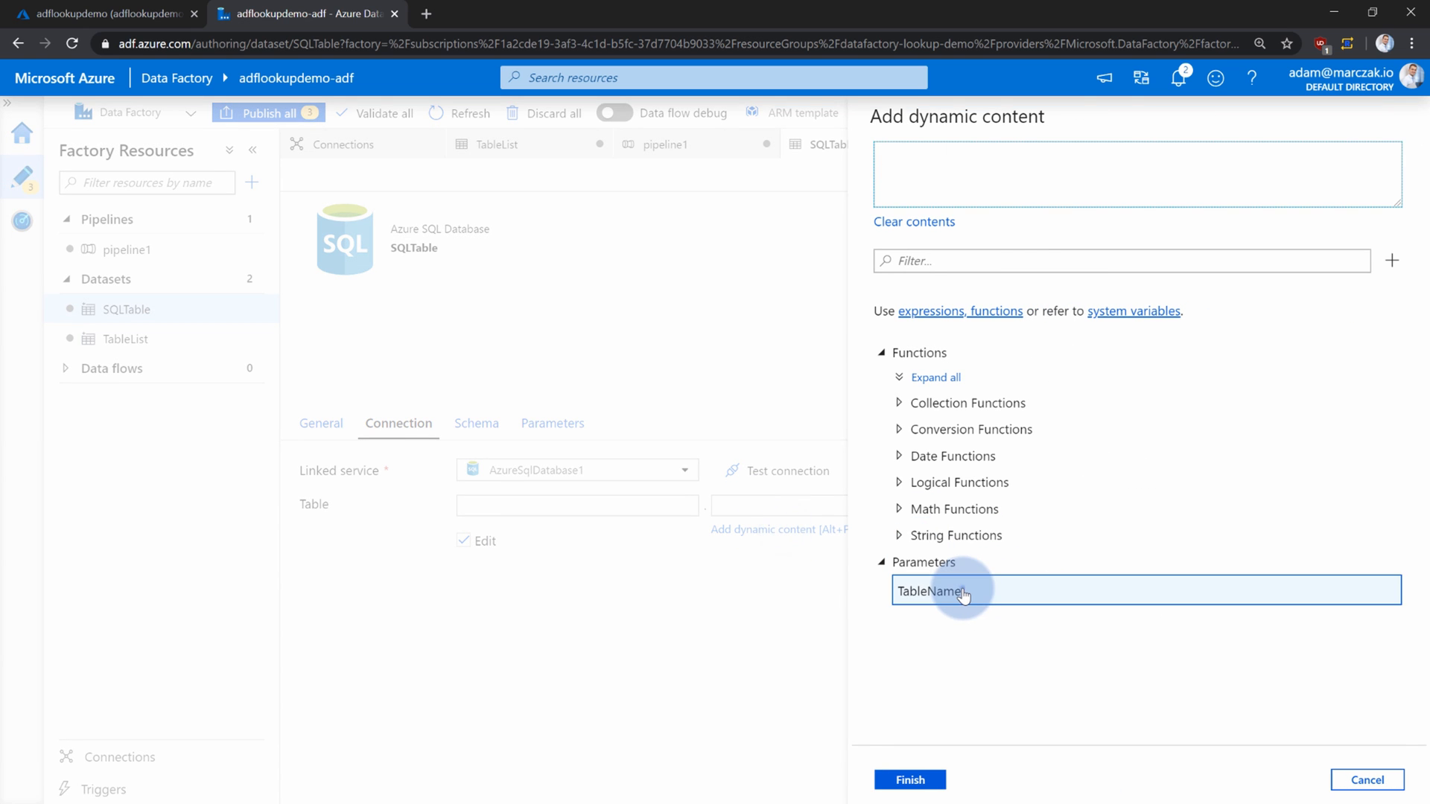
pyautogui.click(963, 594)
pyautogui.click(910, 780)
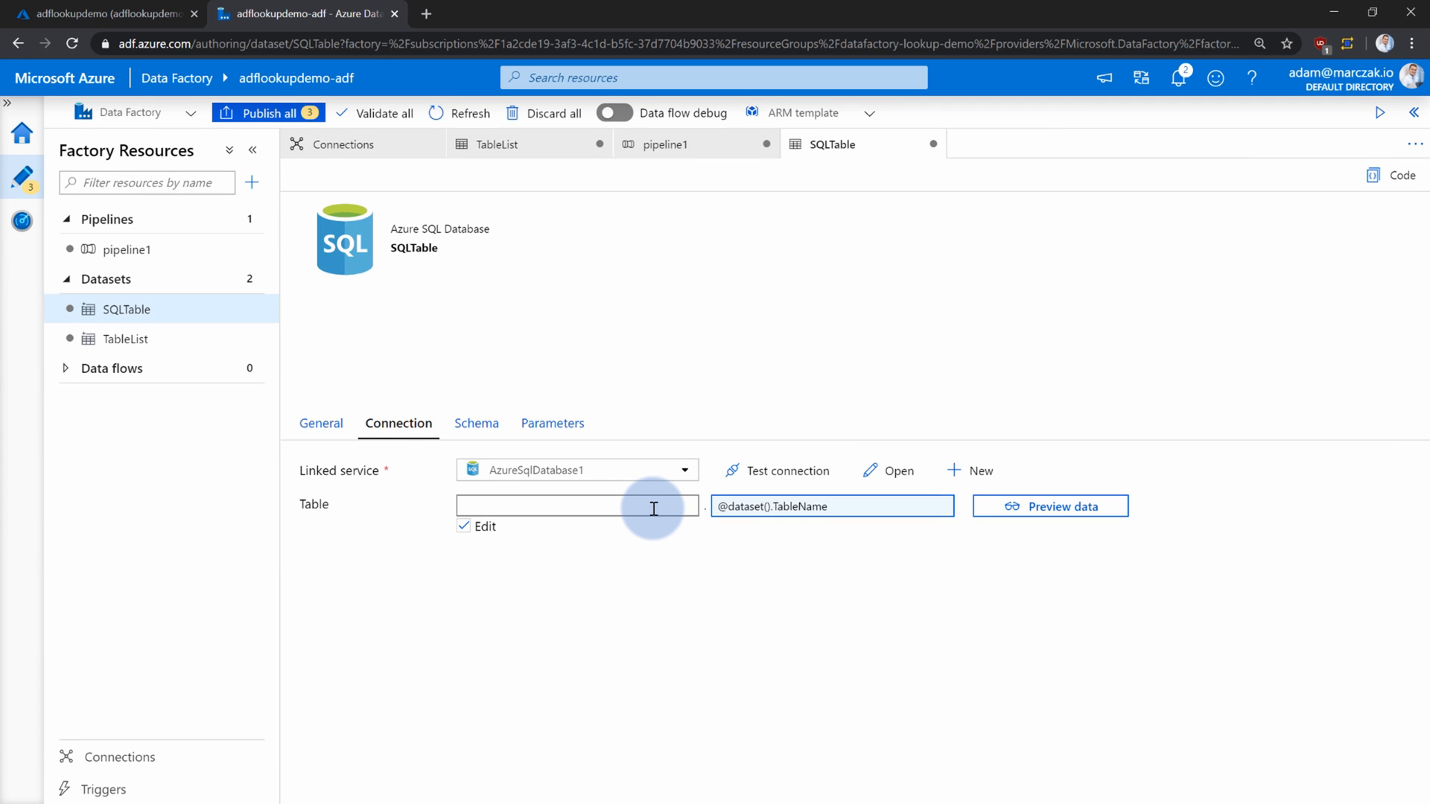
# Add a second String parameter named SchemaName to the SQLTable dataset.
pyautogui.click(573, 432)
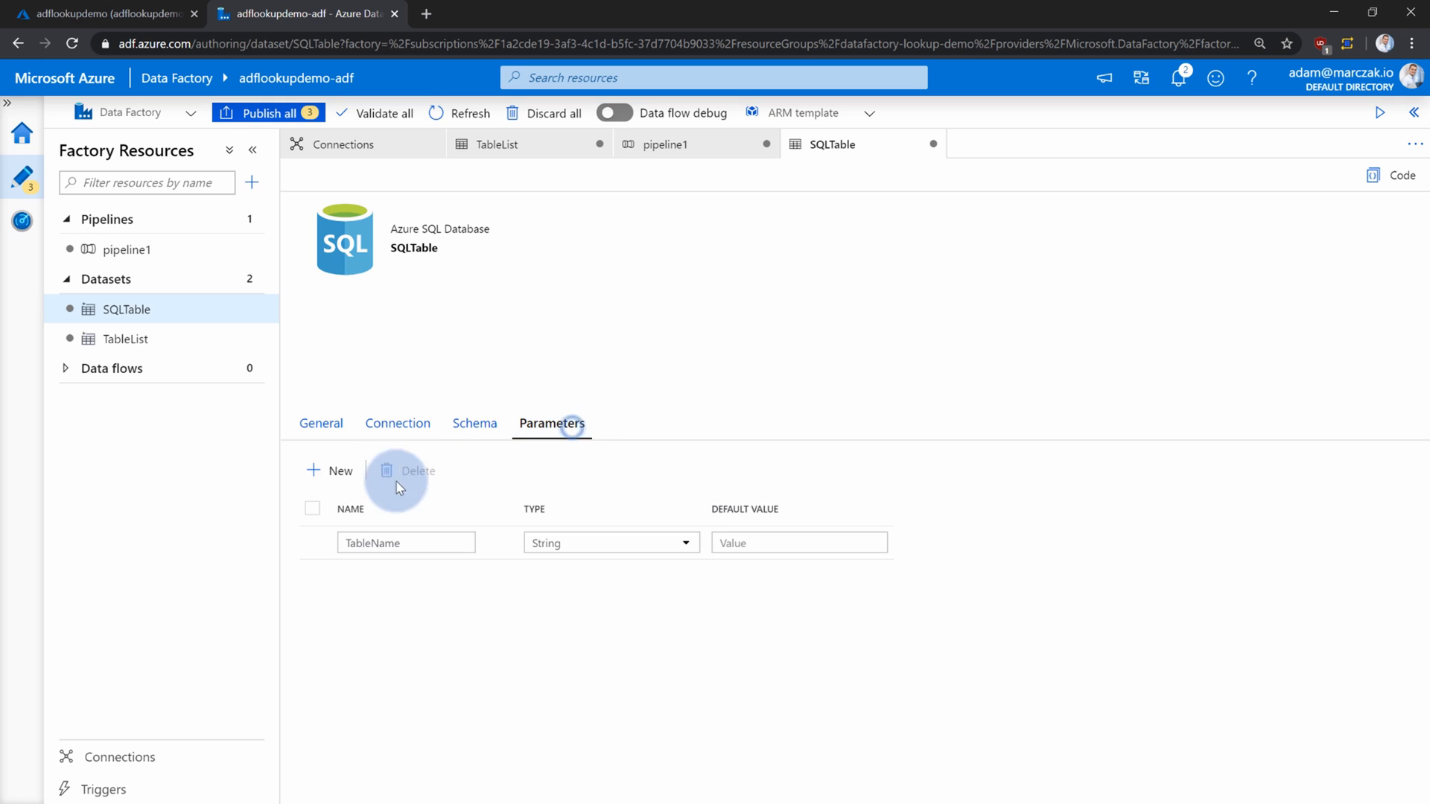
pyautogui.click(331, 471)
pyautogui.click(399, 578)
pyautogui.write('SchemaName')
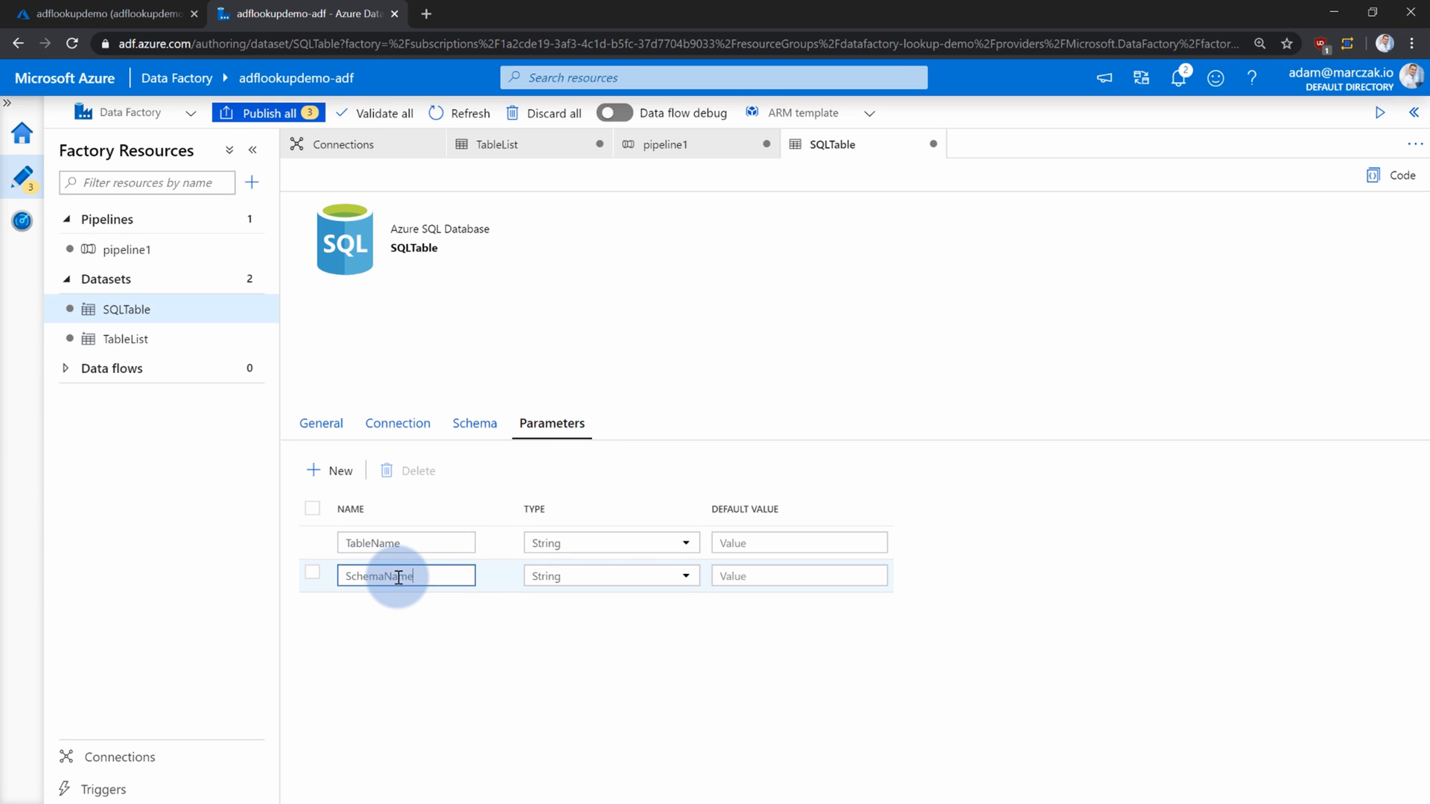
pyautogui.click(415, 436)
pyautogui.click(486, 504)
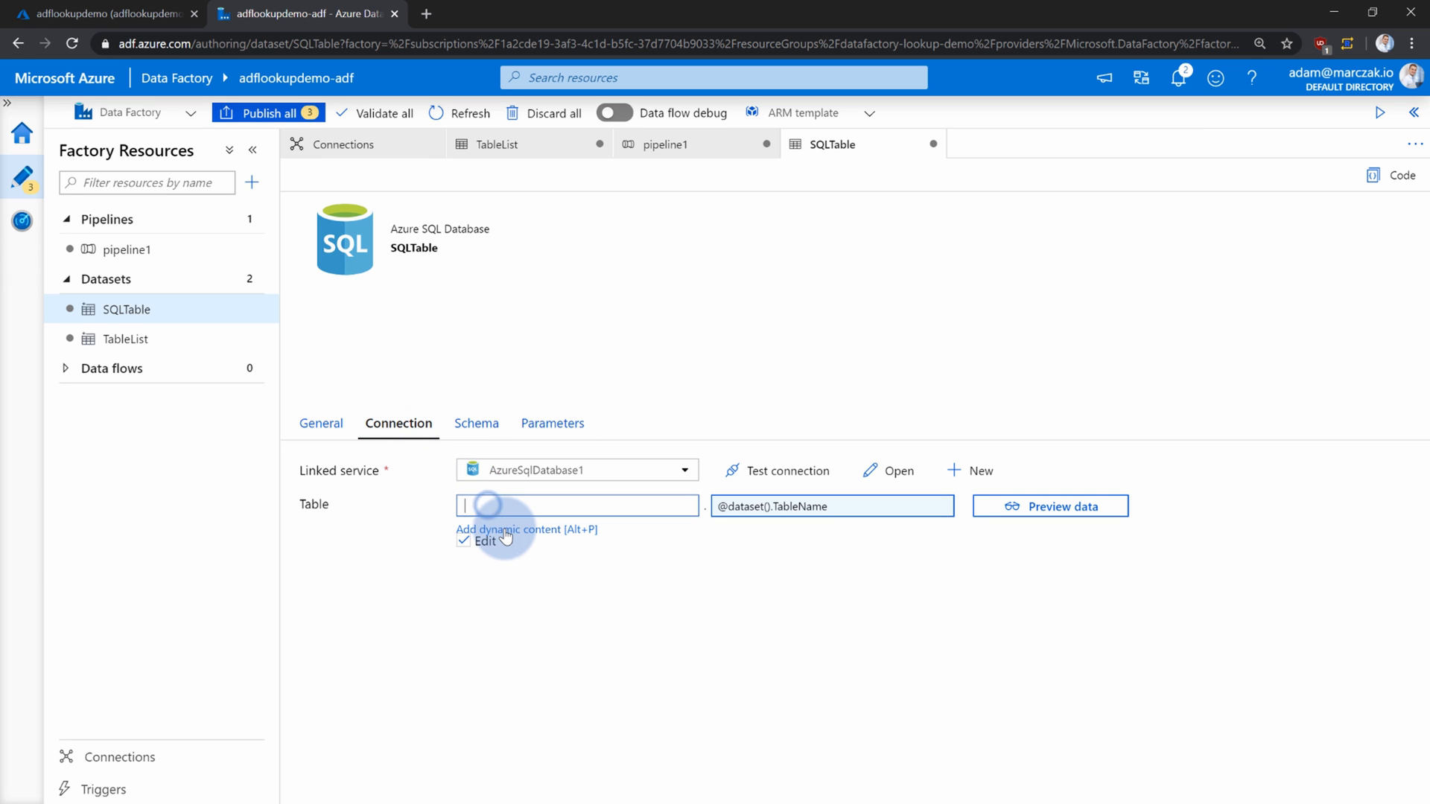
pyautogui.click(505, 530)
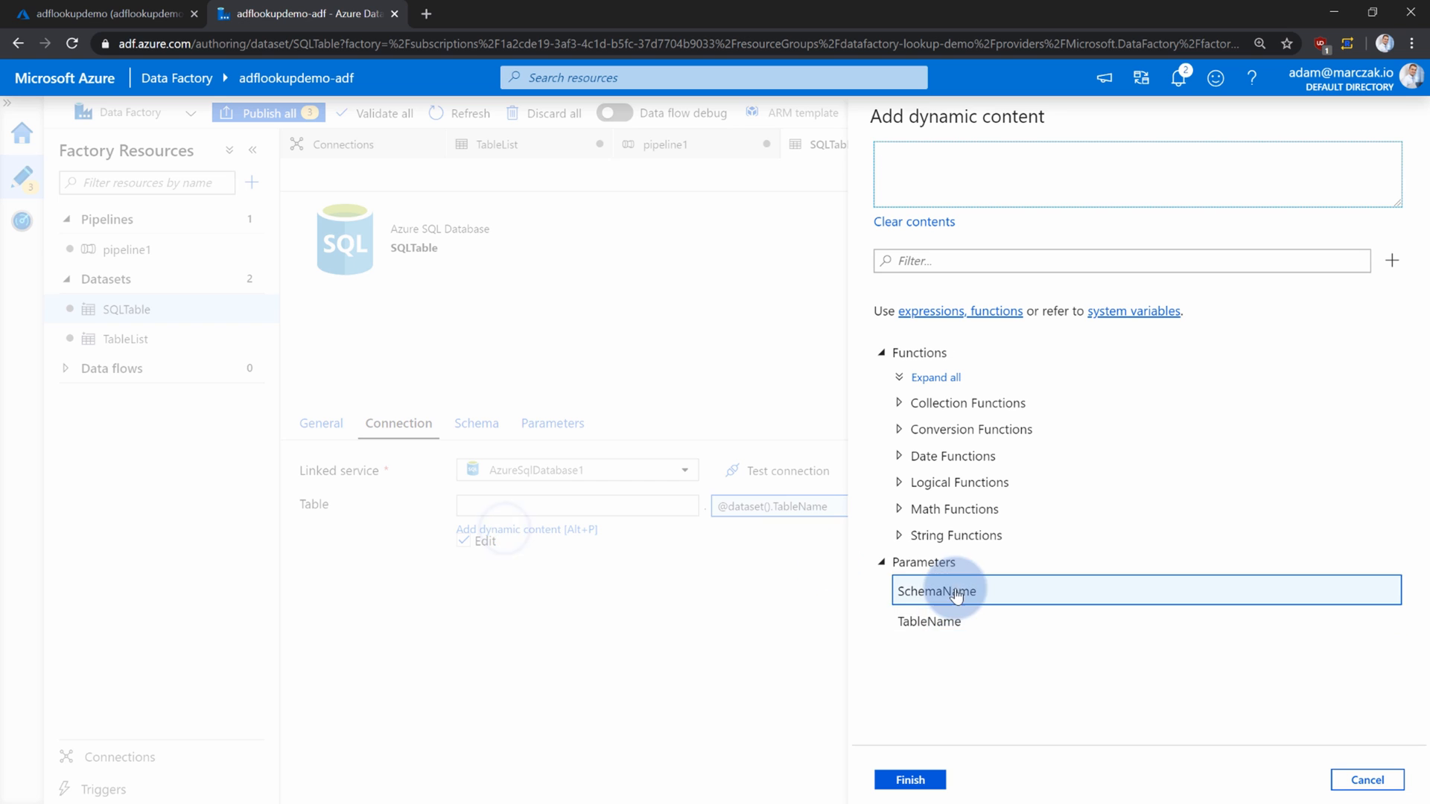
pyautogui.click(957, 593)
pyautogui.click(912, 779)
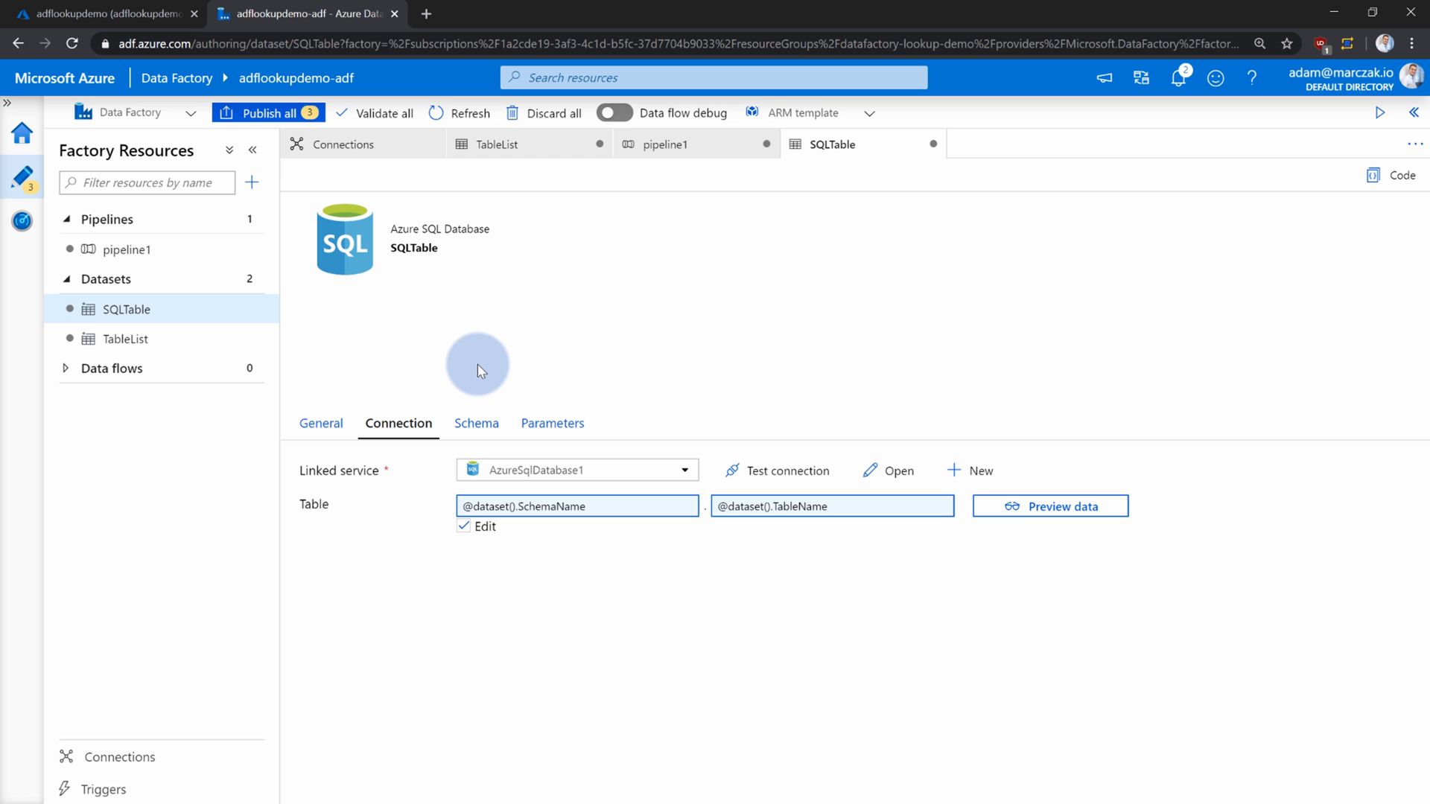
# Start a new Azure Blob Storage dataset in the DelimitedText format.
pyautogui.click(250, 278)
pyautogui.click(266, 310)
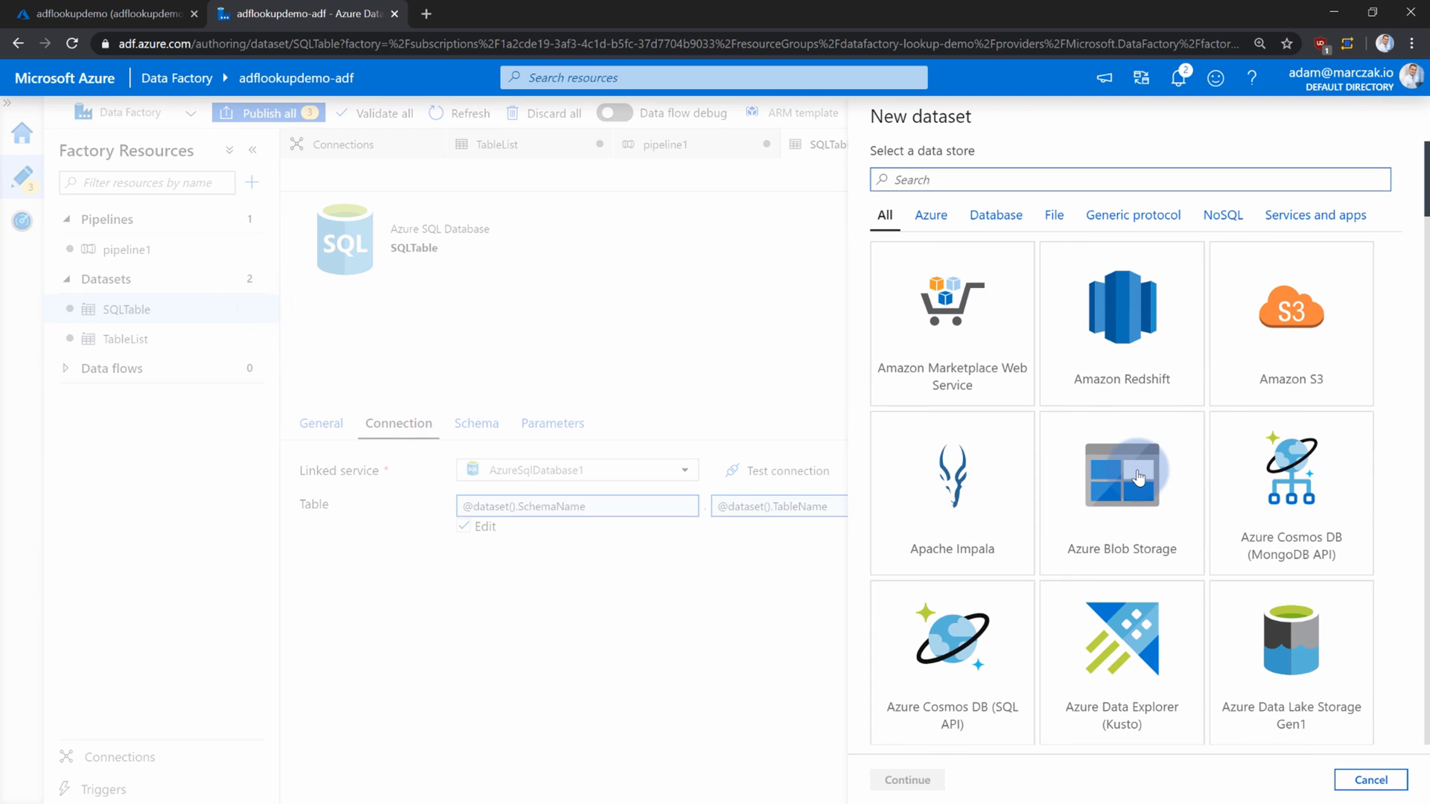
pyautogui.click(1132, 477)
pyautogui.click(909, 780)
pyautogui.click(1151, 246)
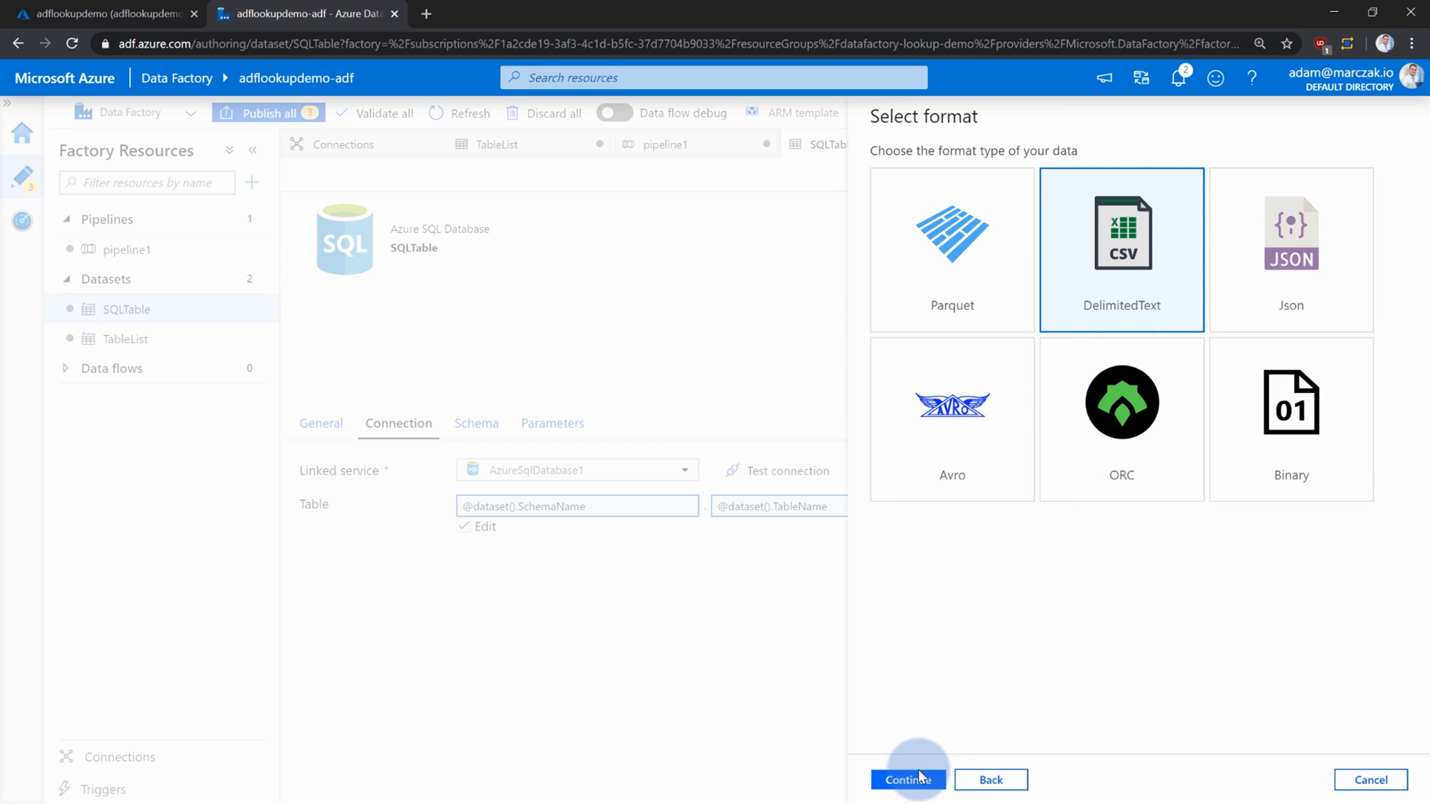
pyautogui.click(921, 779)
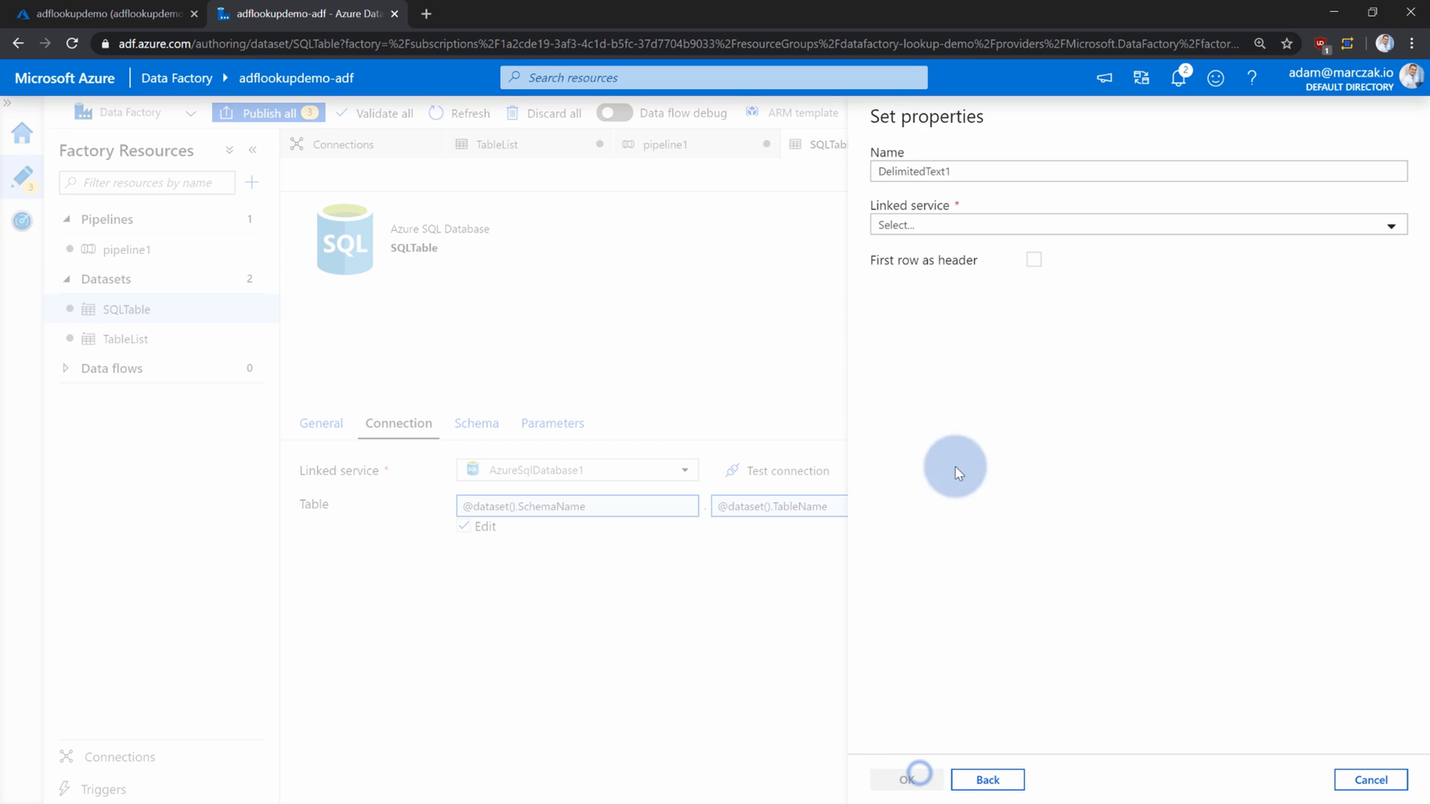
# Name the new dataset CSVTable and link it to the AzureBlobStorage1 service.
pyautogui.moveTo(990, 171); pyautogui.dragTo(839, 168)
pyautogui.write('CS')
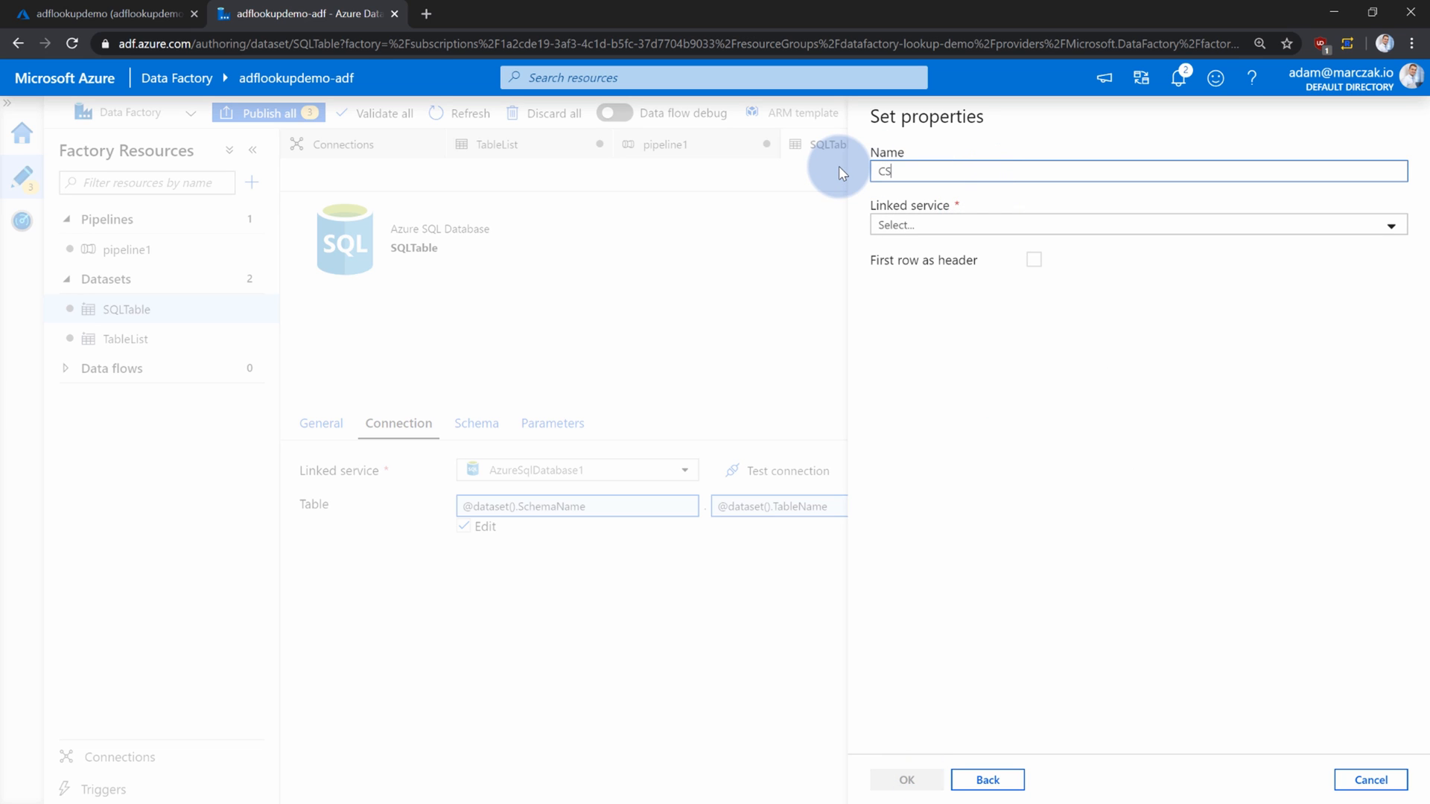
pyautogui.write('VTable')
pyautogui.click(956, 223)
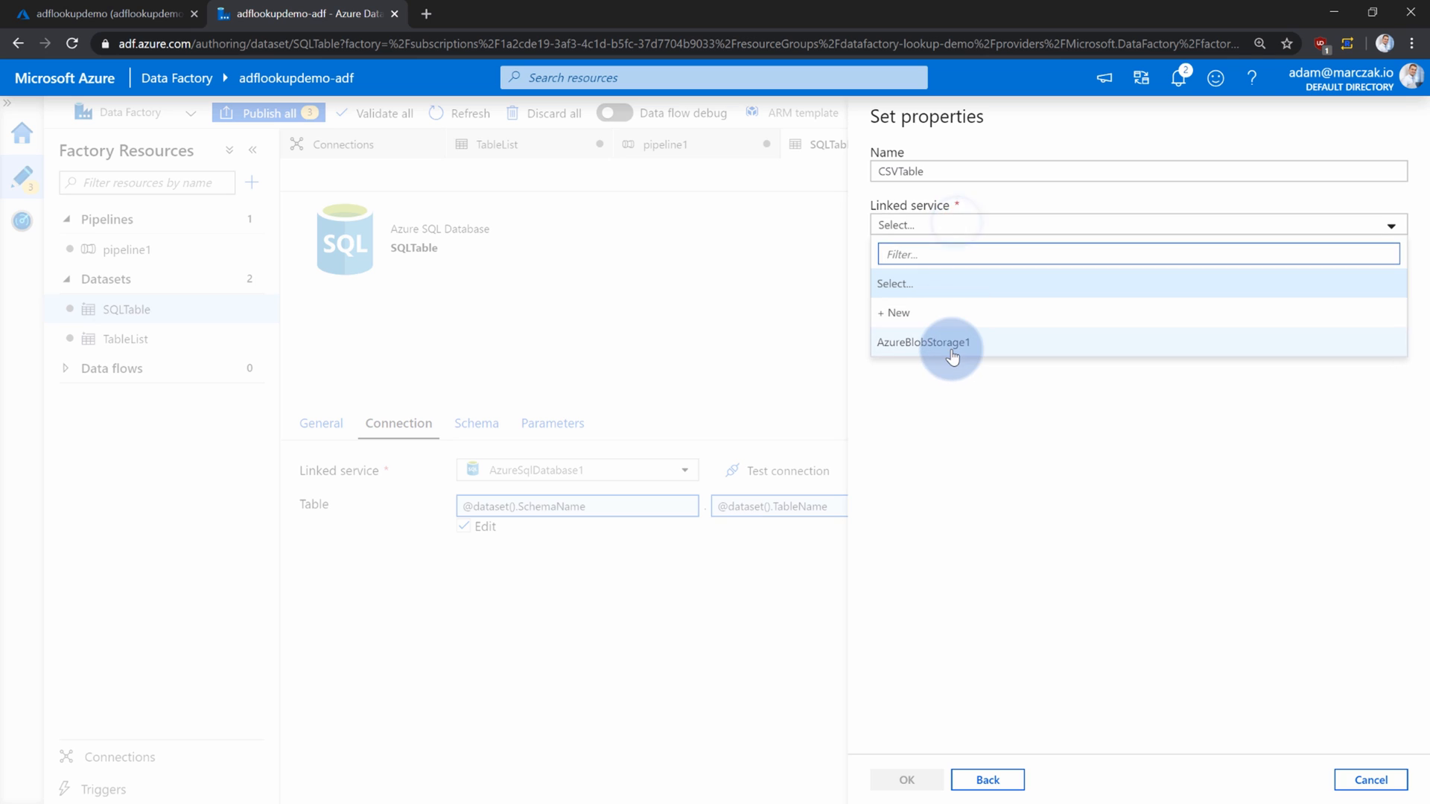
pyautogui.click(957, 344)
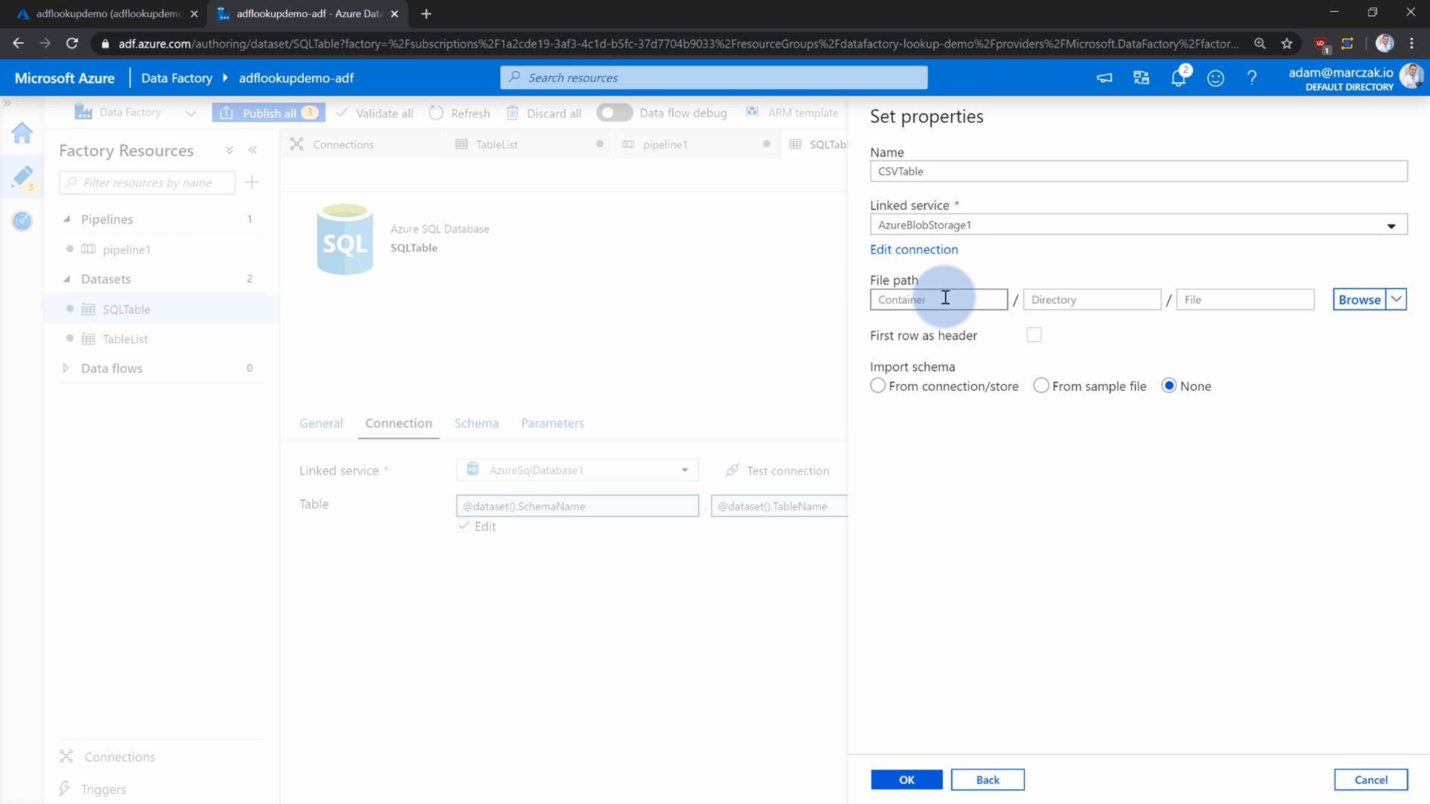
# Point the dataset to the exported-data container, treat the first row as header, and create it without importing a schema.
pyautogui.click(1359, 300)
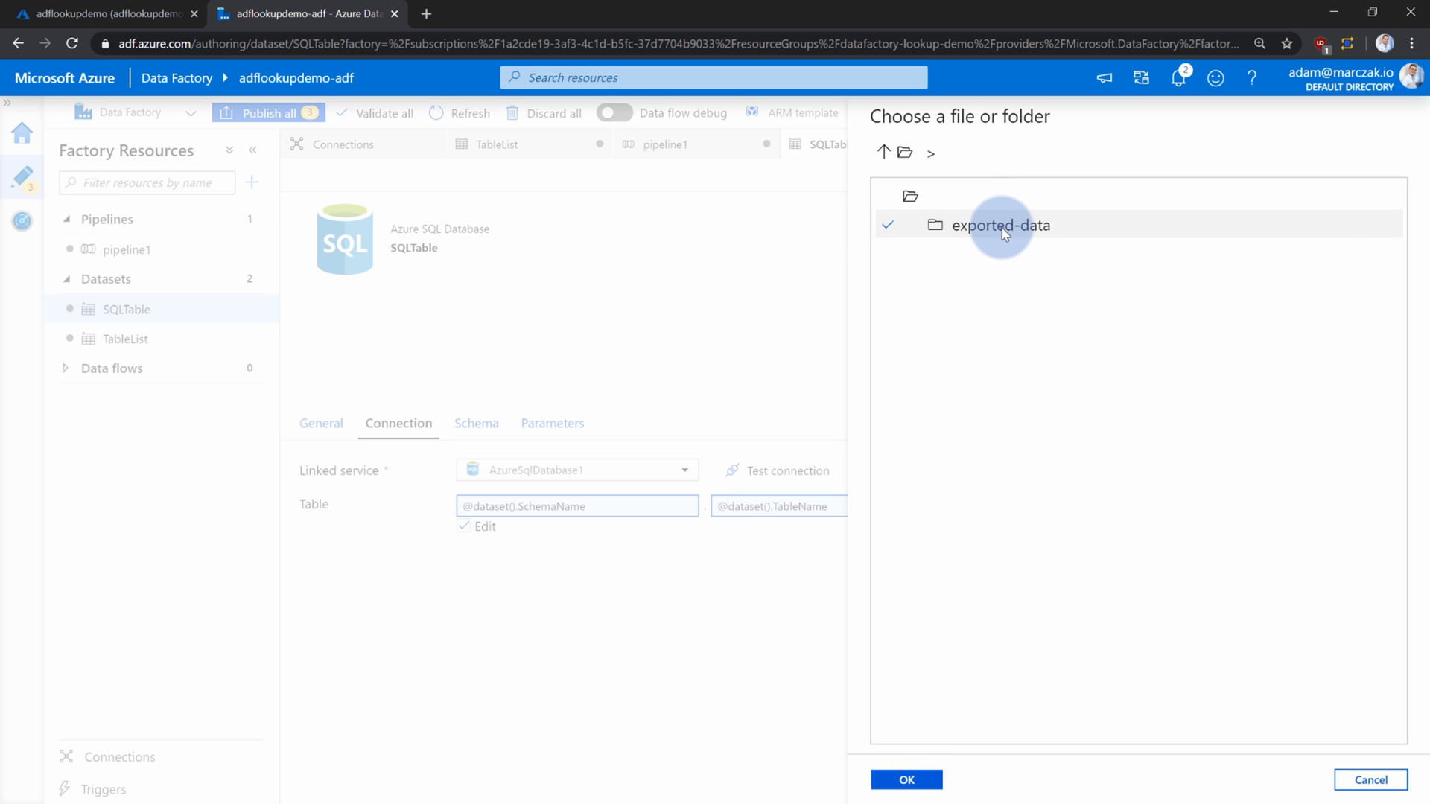
pyautogui.click(906, 780)
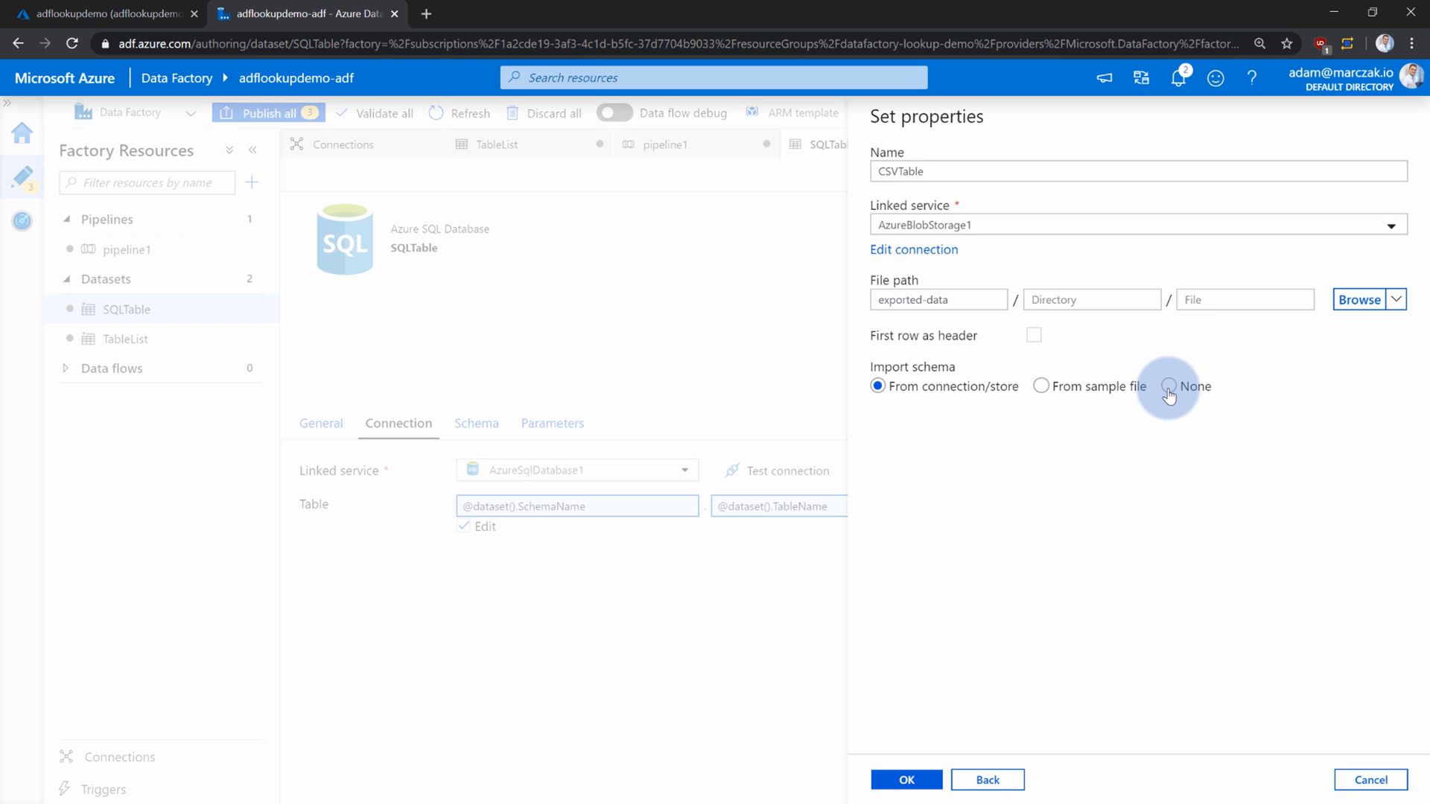
pyautogui.click(1034, 336)
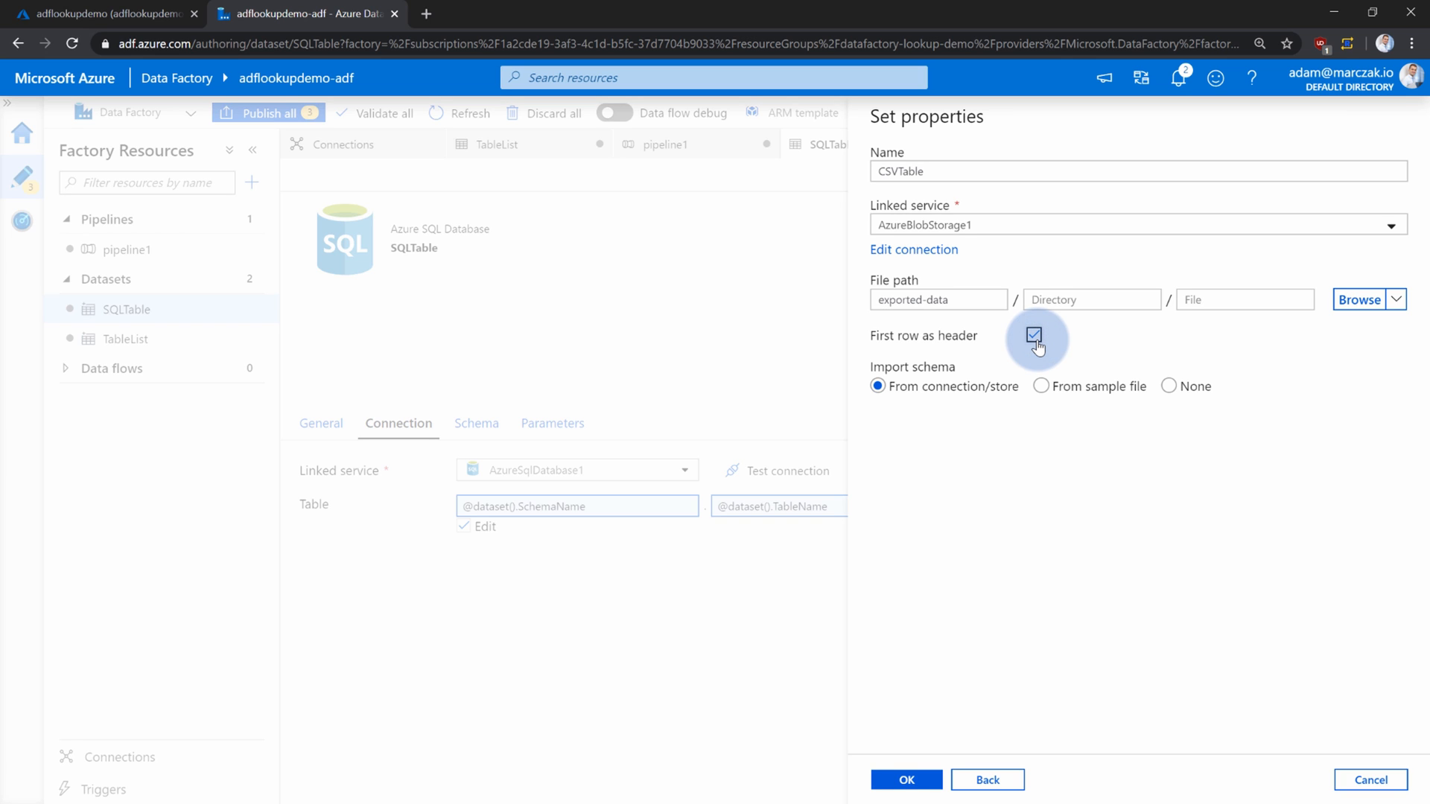
pyautogui.click(1170, 387)
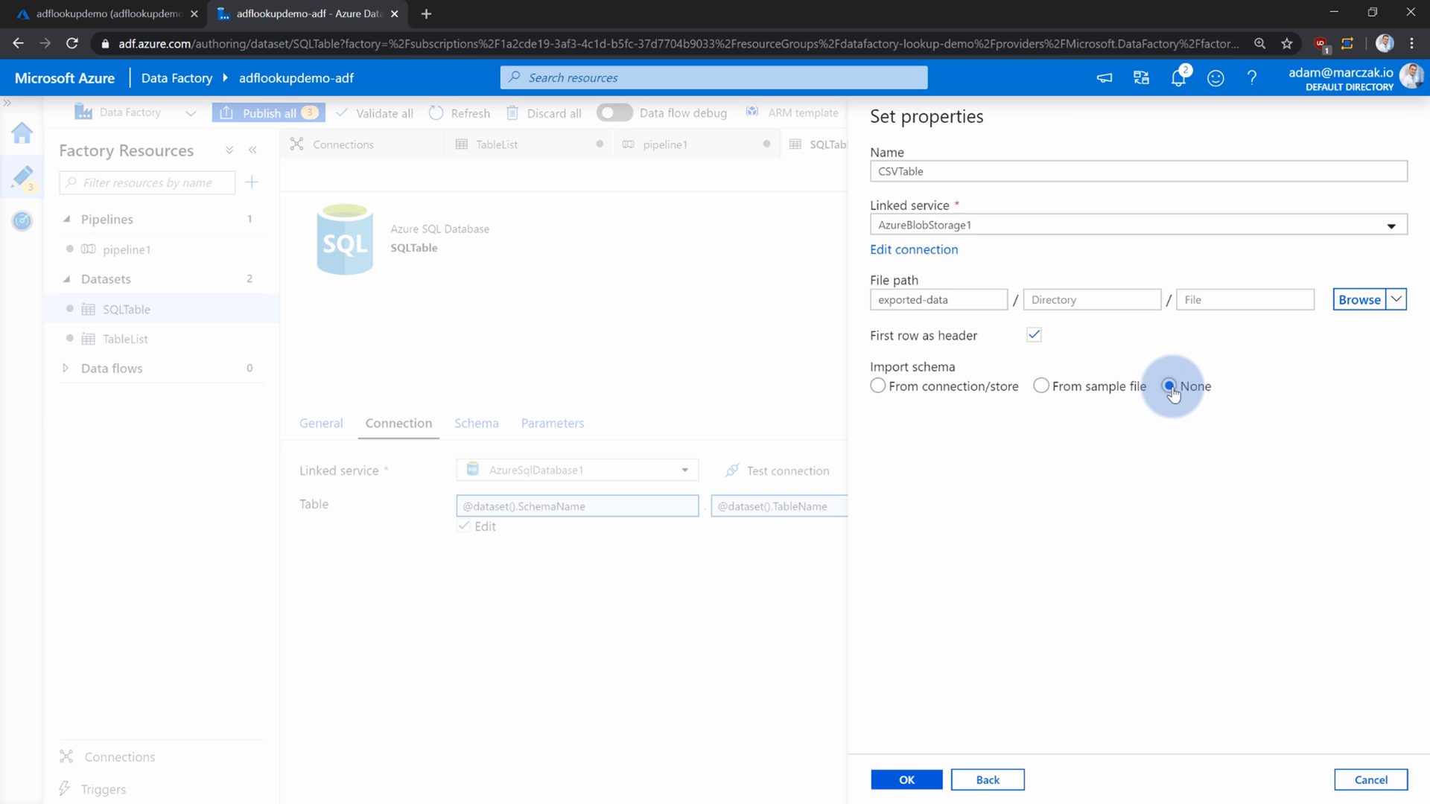
pyautogui.click(1225, 300)
pyautogui.click(908, 780)
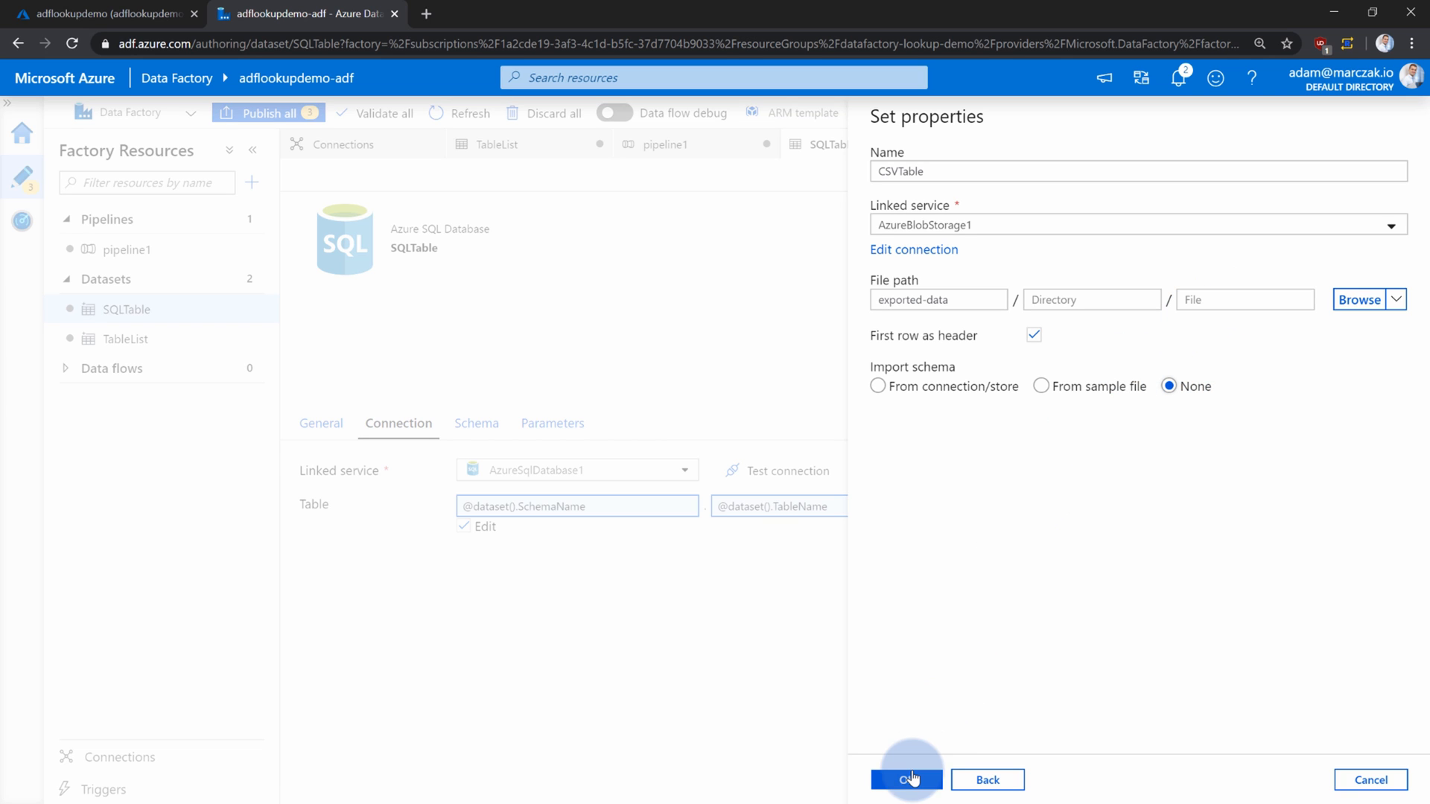
pyautogui.click(911, 779)
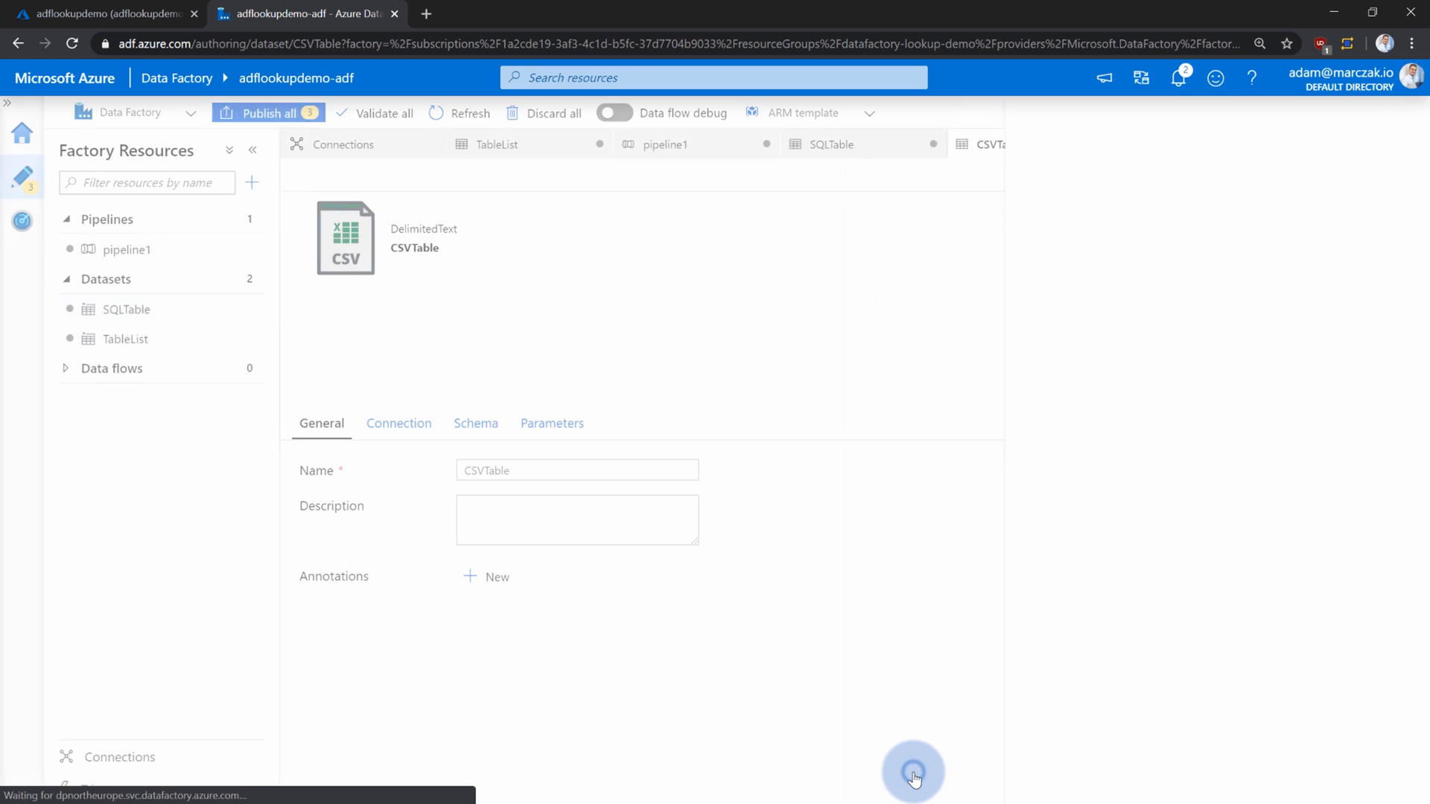
# Add a String parameter named FileName to the CSVTable dataset.
pyautogui.click(560, 430)
pyautogui.click(325, 470)
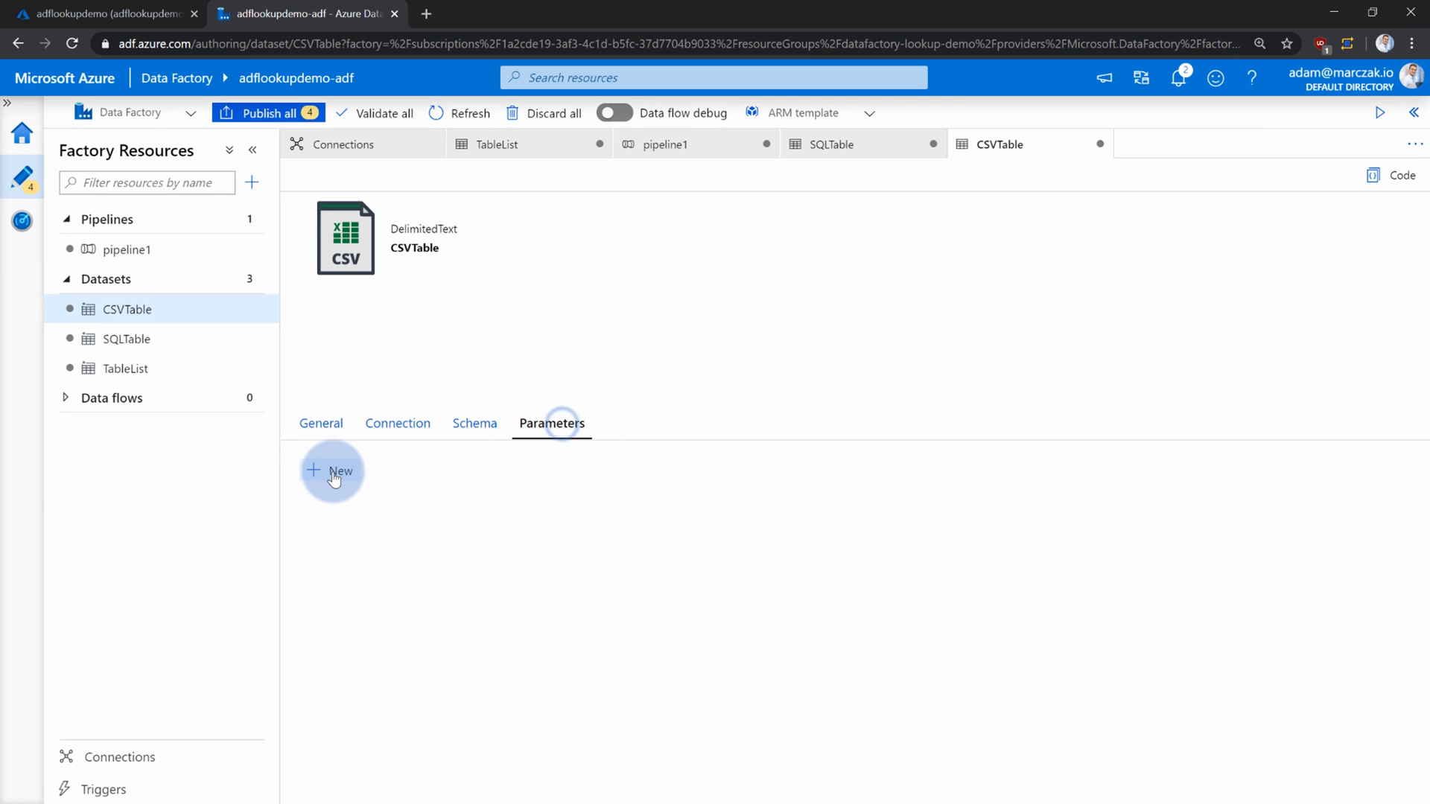
pyautogui.click(374, 538)
pyautogui.write('FileName')
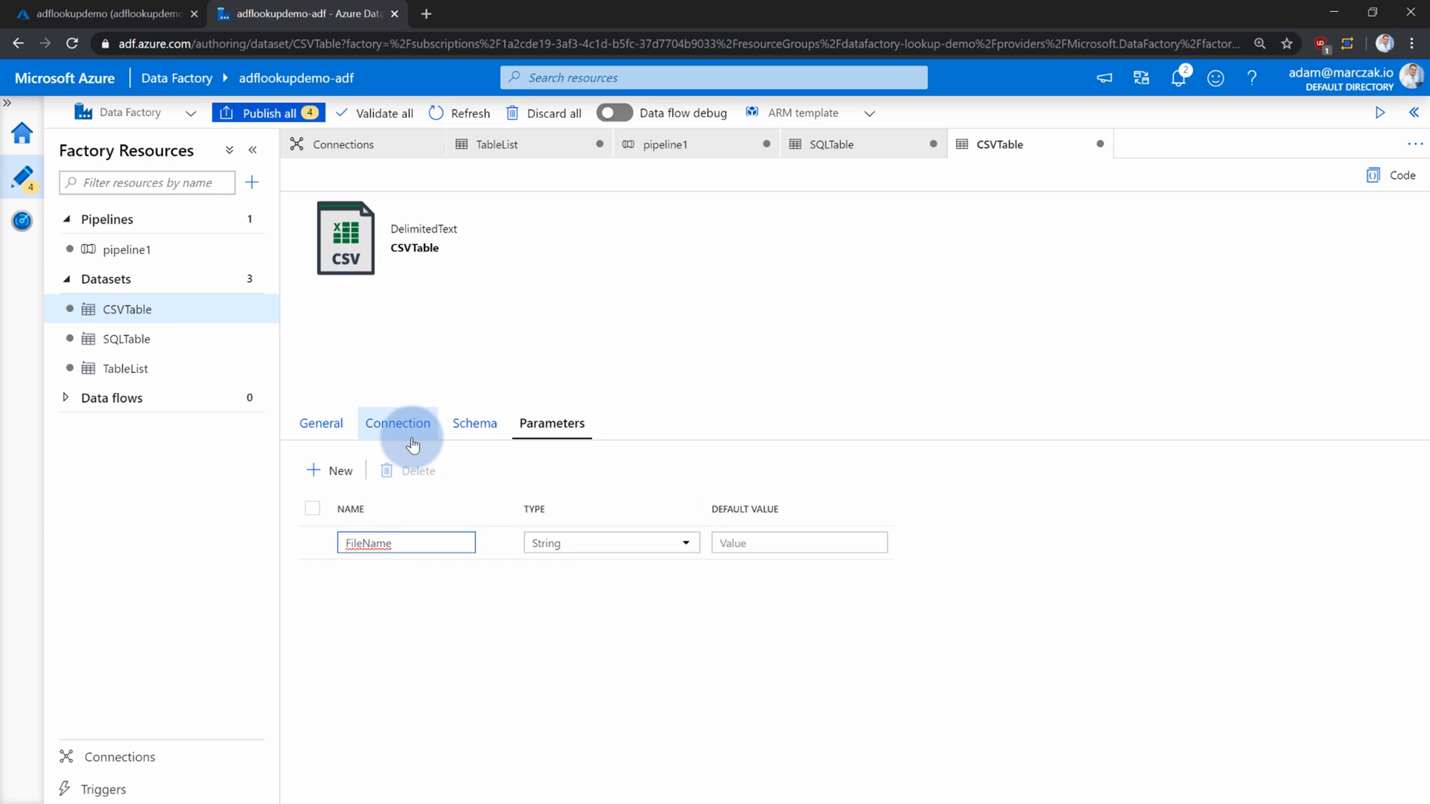
pyautogui.click(412, 445)
pyautogui.click(778, 505)
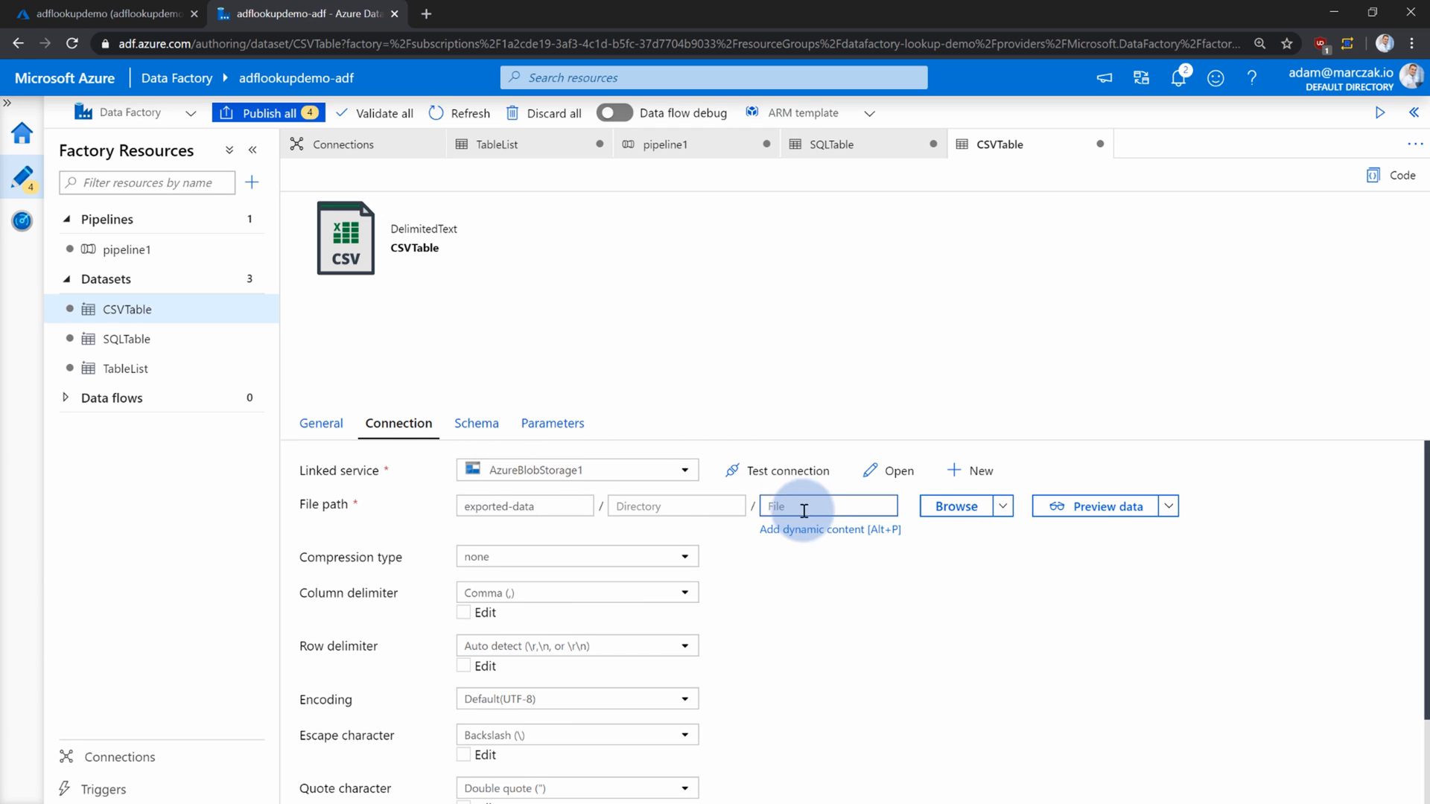
pyautogui.click(804, 530)
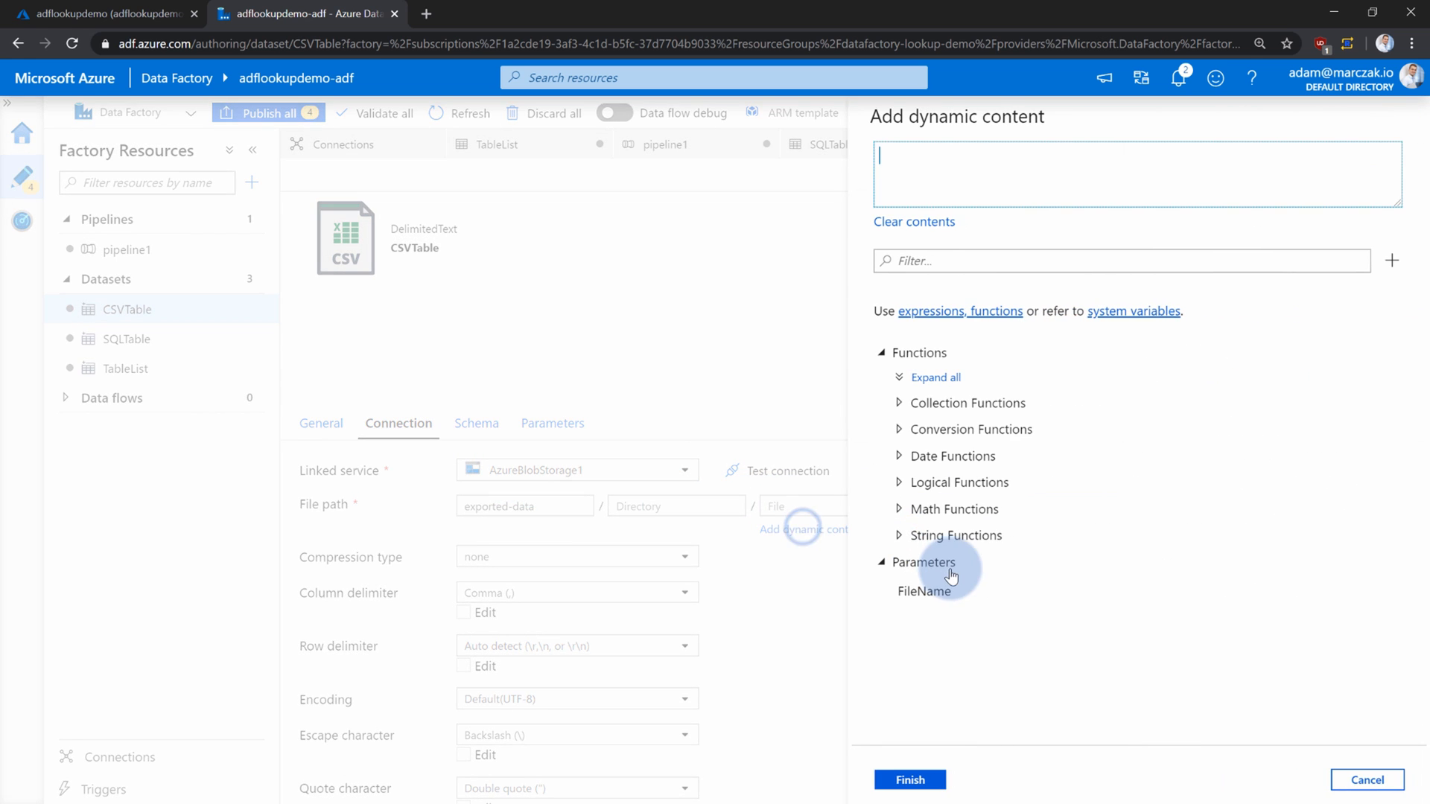
pyautogui.click(946, 596)
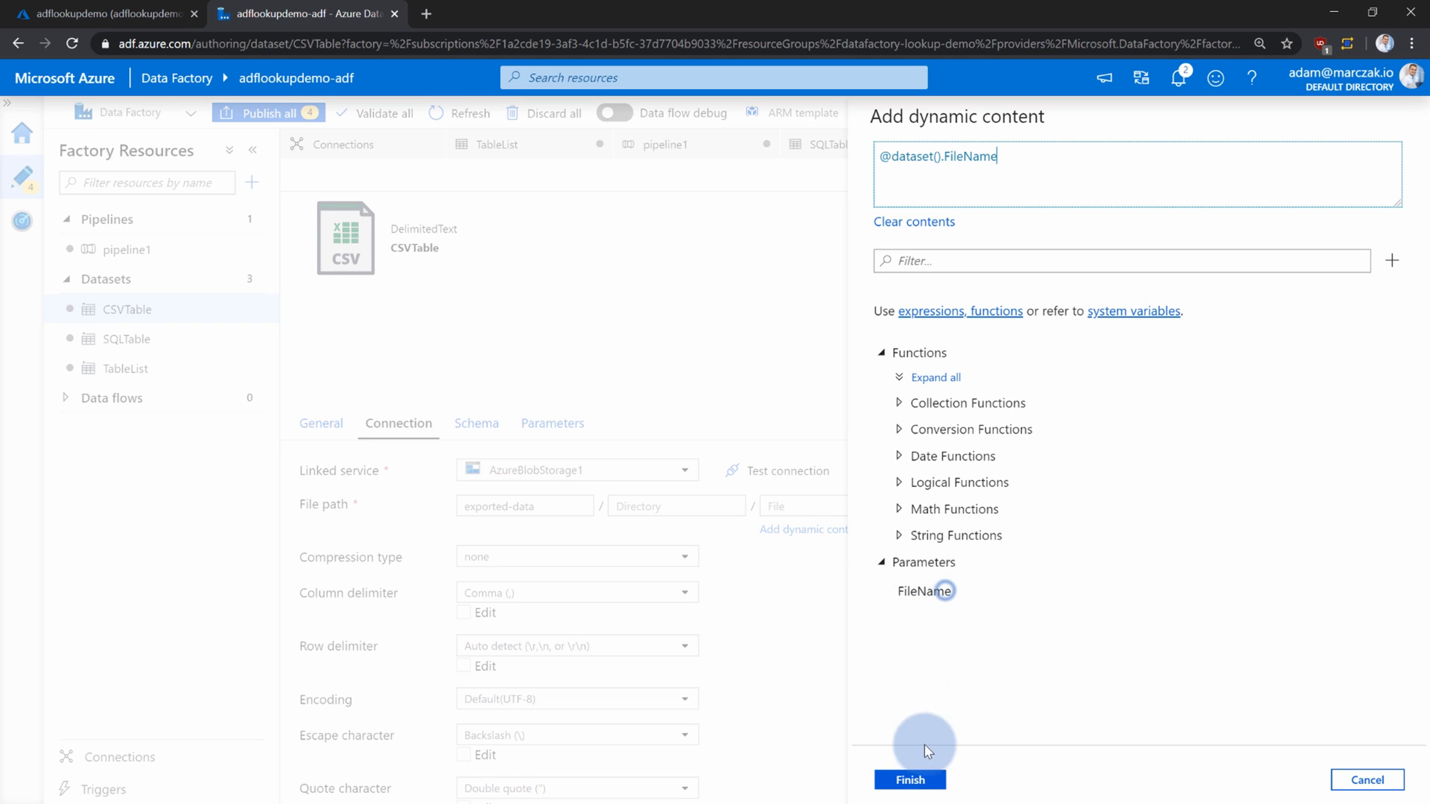
pyautogui.click(911, 780)
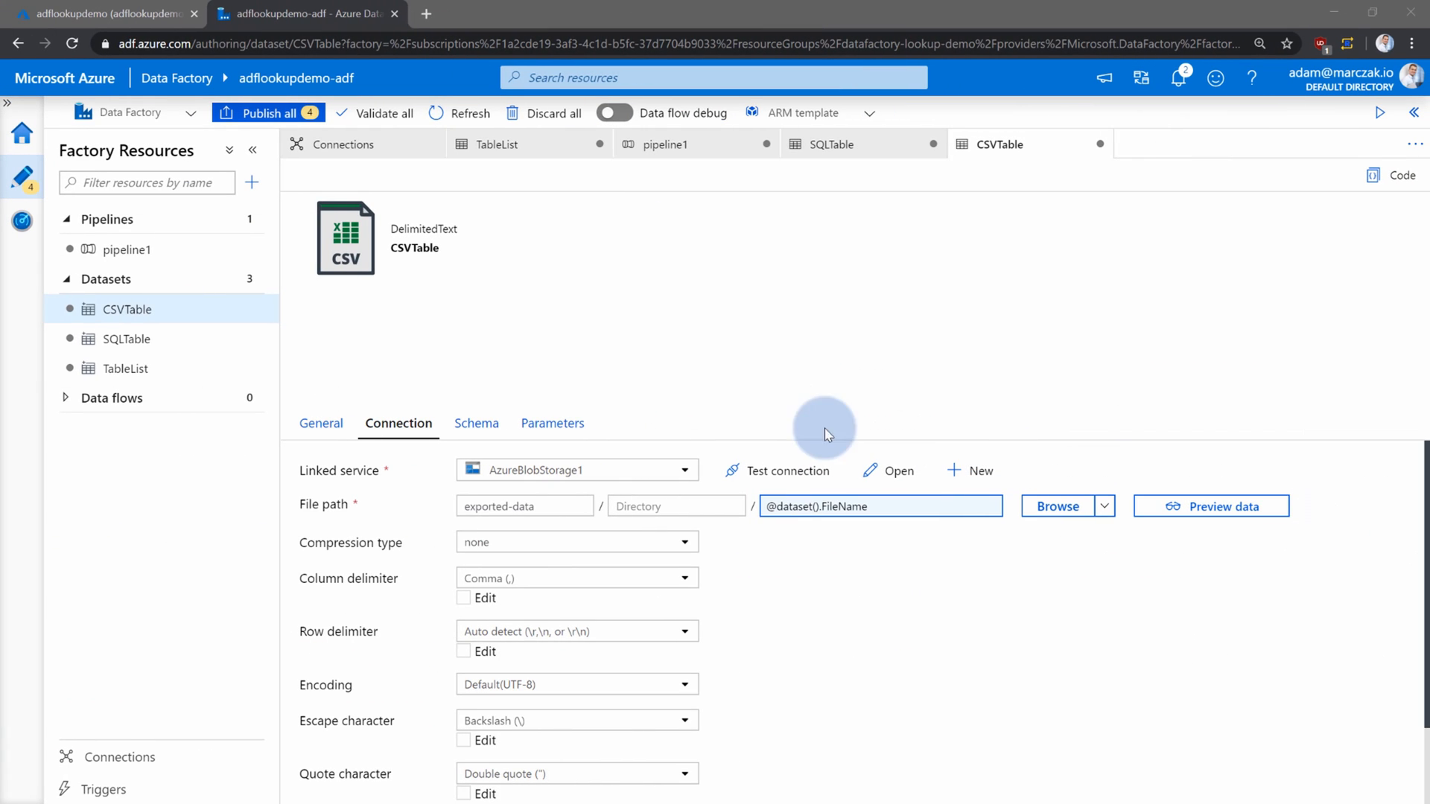
# Add a Copy data activity inside the ForEach1 loop of pipeline1.
pyautogui.click(123, 249)
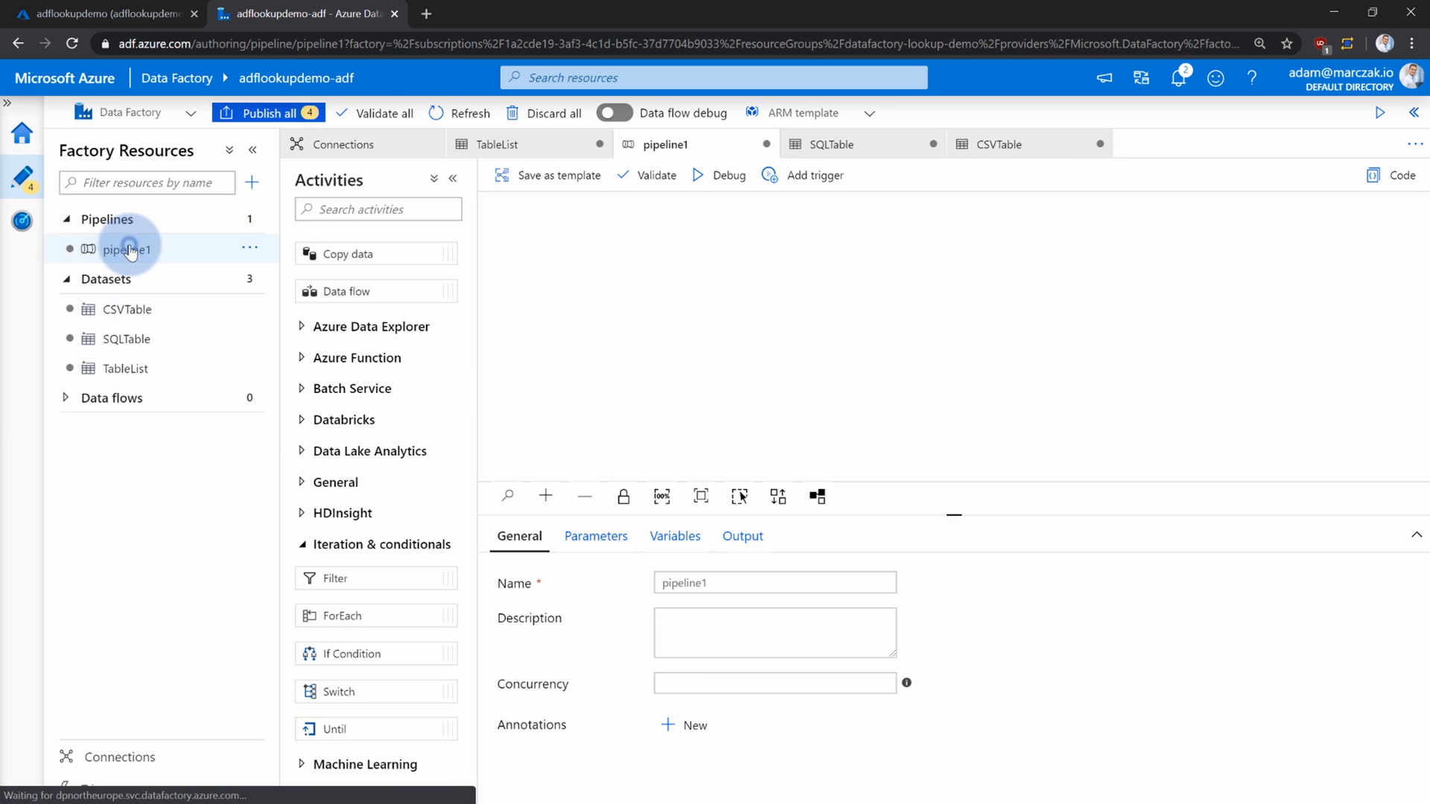
pyautogui.moveTo(887, 358); pyautogui.dragTo(757, 427)
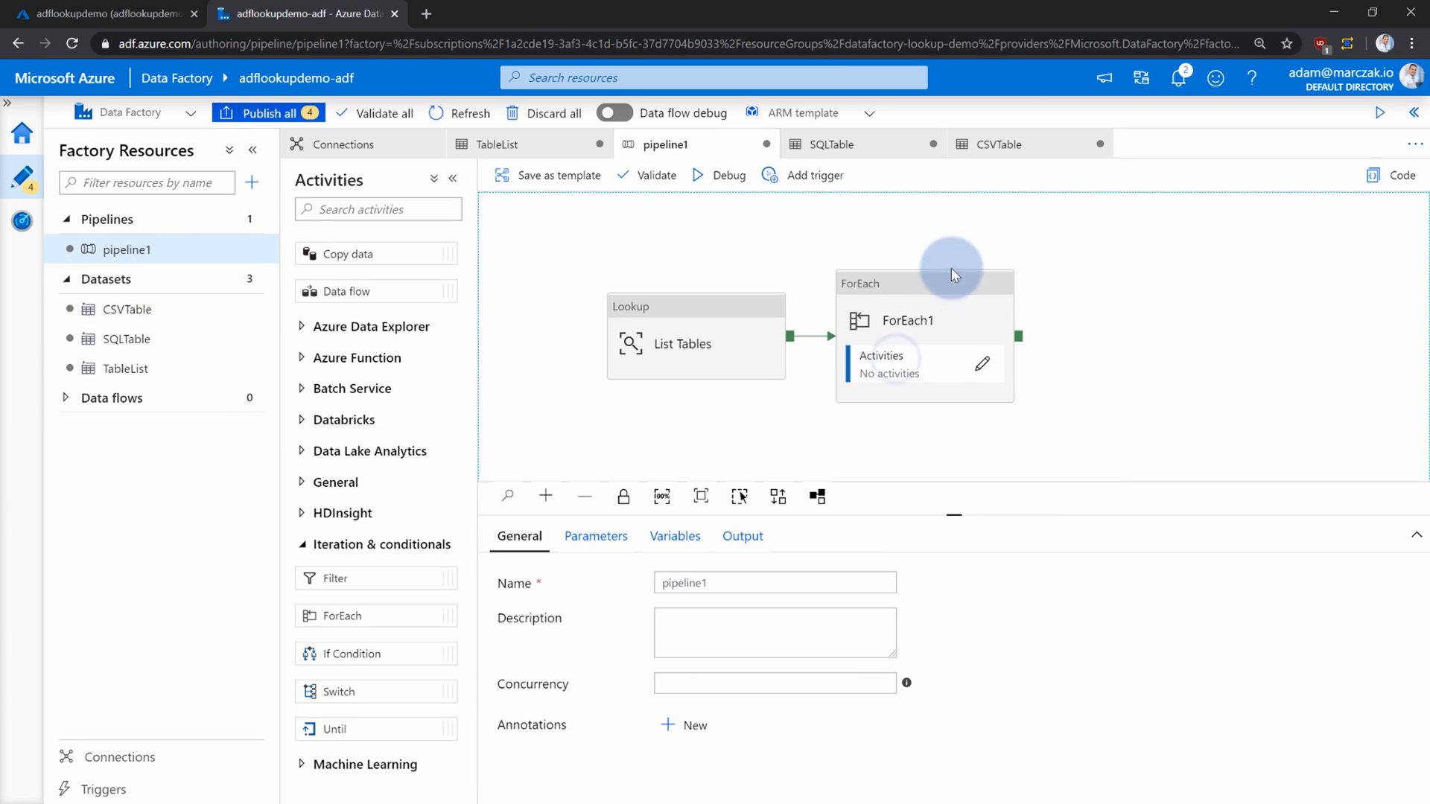
pyautogui.click(982, 365)
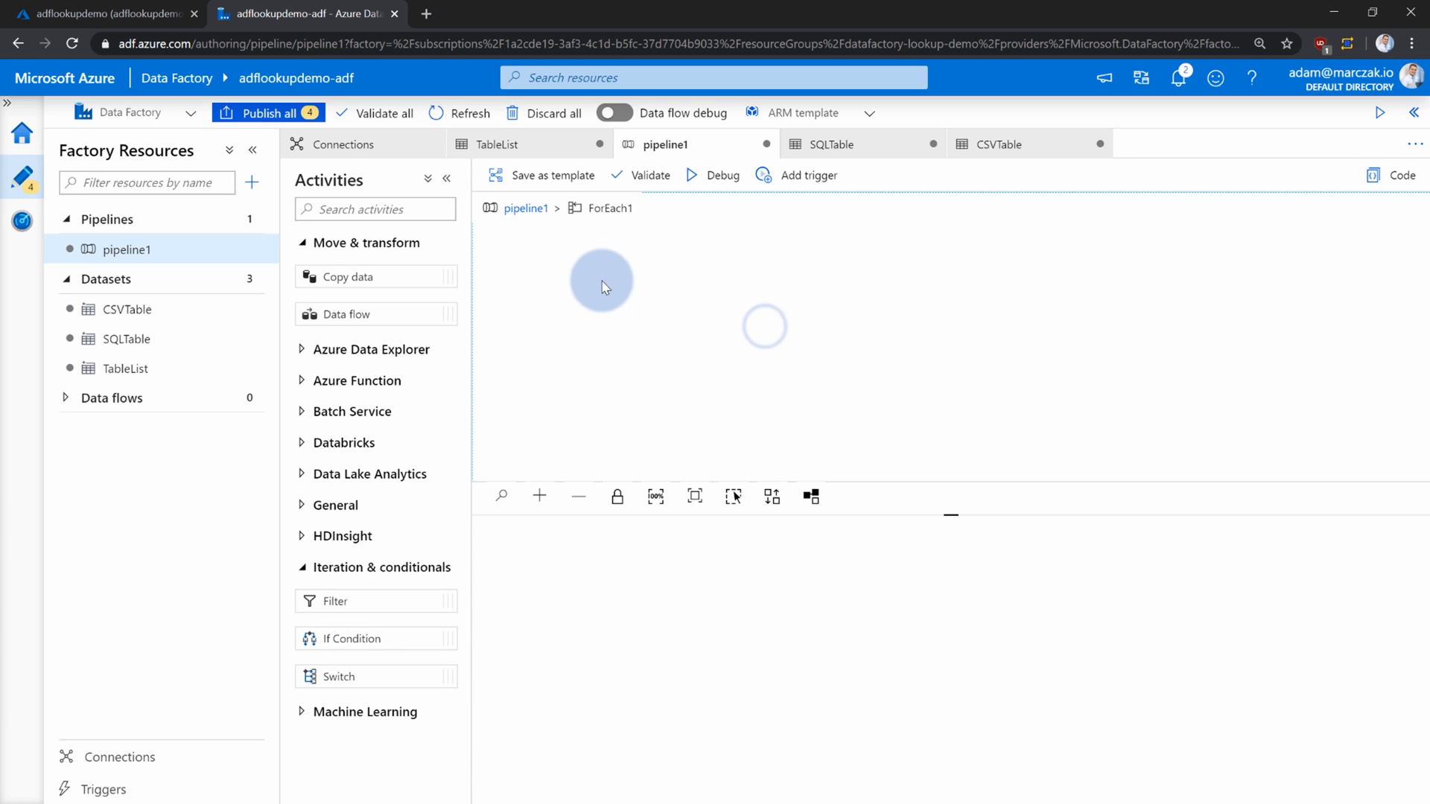
pyautogui.moveTo(347, 275); pyautogui.dragTo(669, 306)
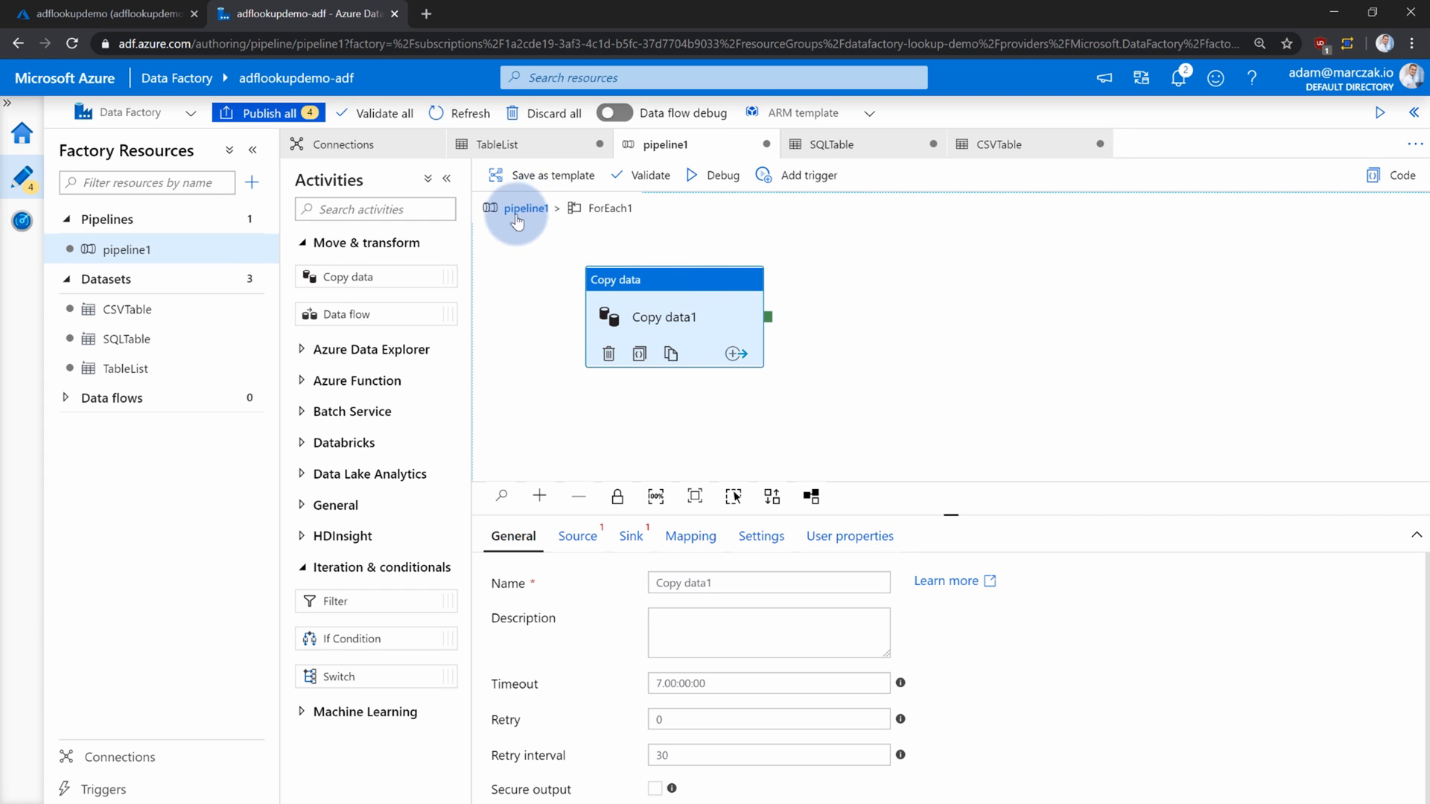
# Return to the top level of pipeline1 and rename the ForEach activity to For Each Table.
pyautogui.doubleClick(580, 209)
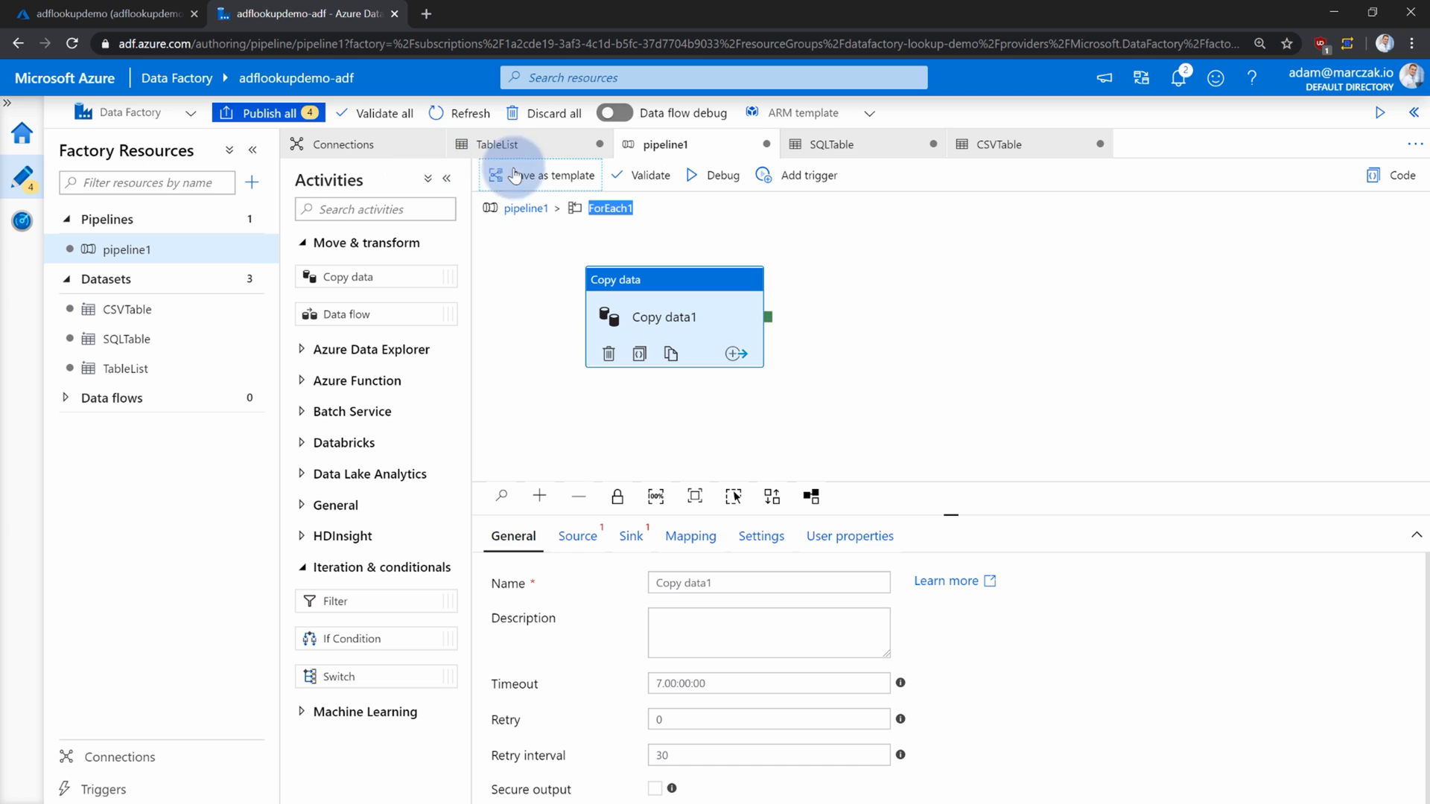
pyautogui.click(121, 249)
pyautogui.click(526, 208)
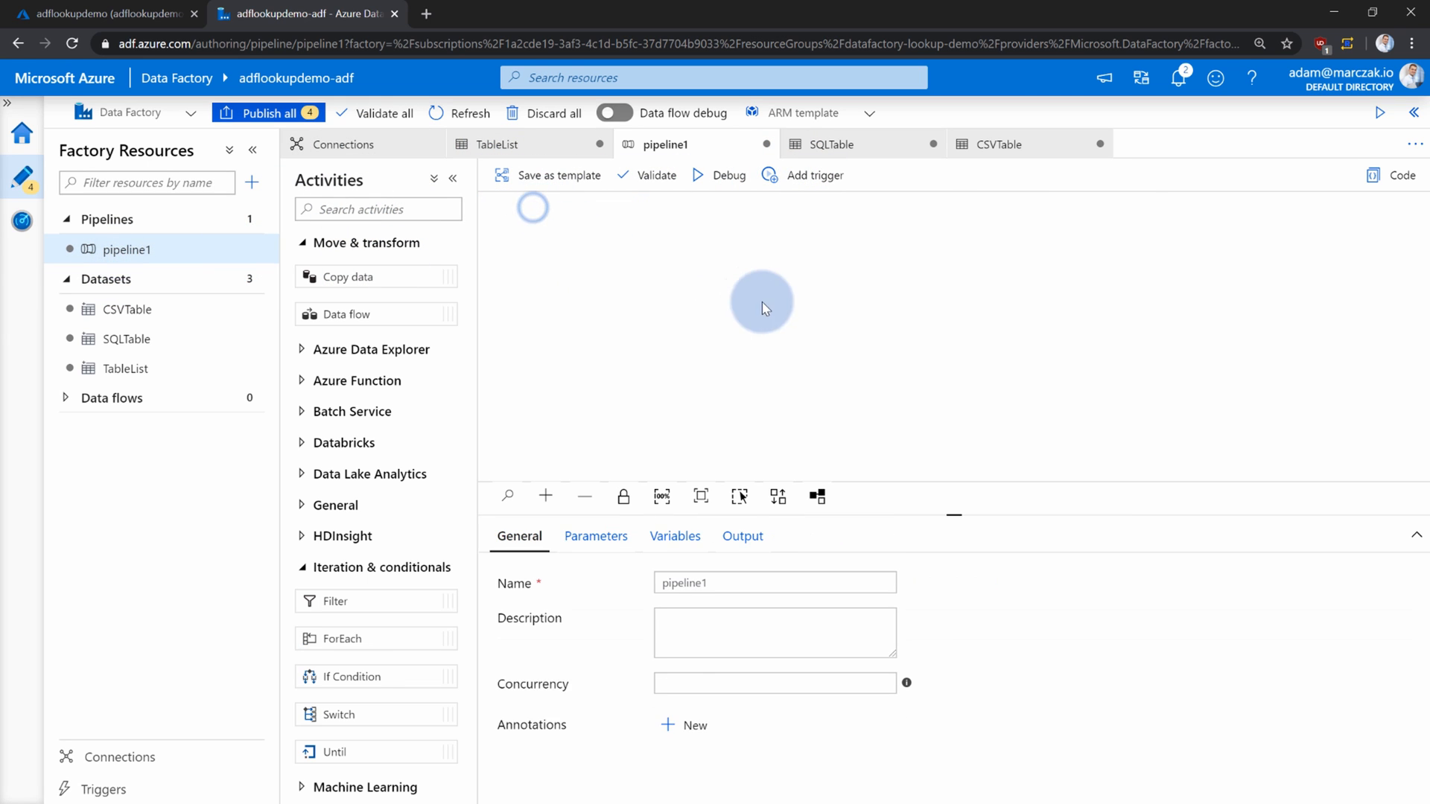
pyautogui.click(1133, 239)
pyautogui.click(527, 543)
pyautogui.click(767, 584)
pyautogui.doubleClick(766, 582)
pyautogui.write('For Each Table')
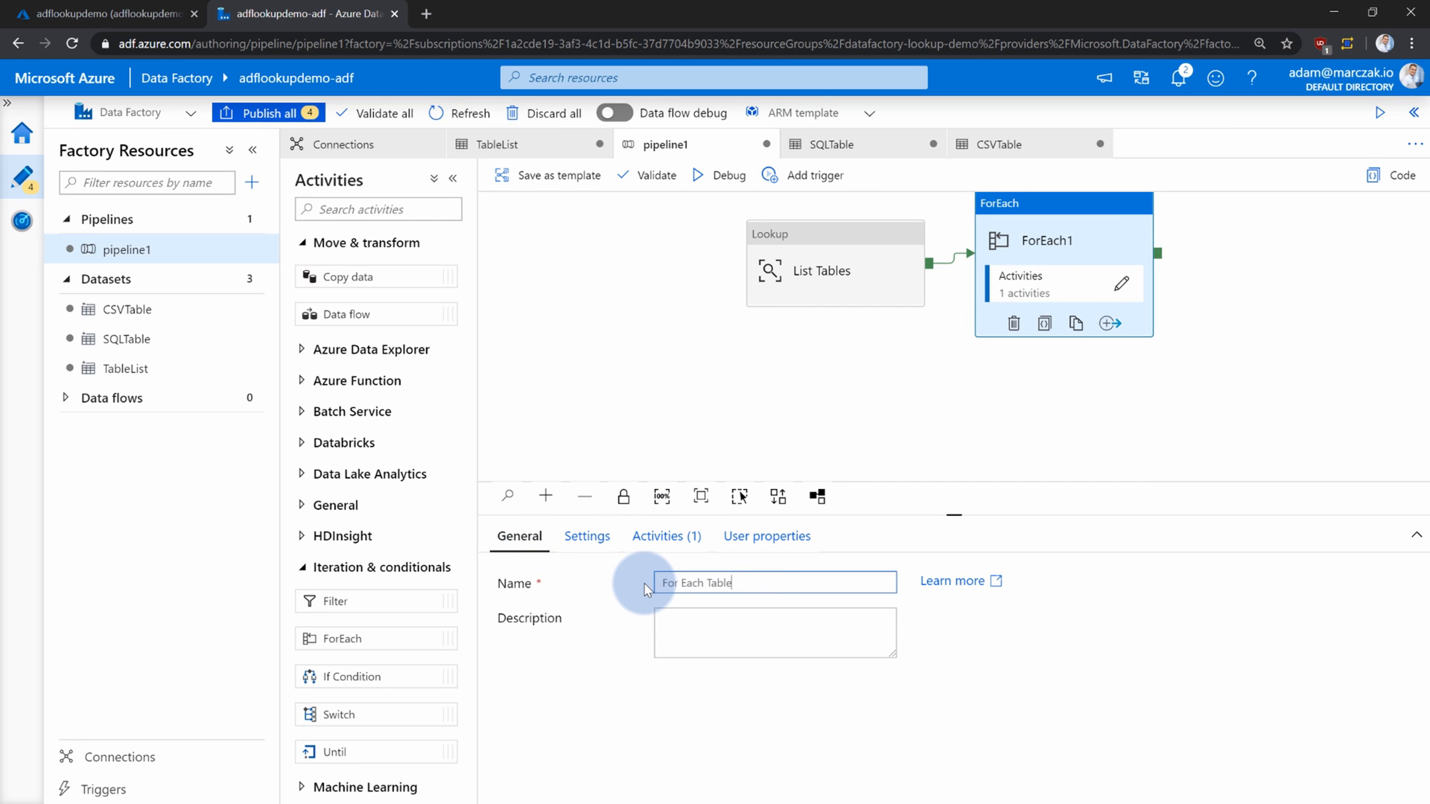
pyautogui.click(1021, 392)
# Open the For Each Table loop's activities and rename its Copy data activity to Export Table.
pyautogui.click(1124, 224)
pyautogui.click(1125, 287)
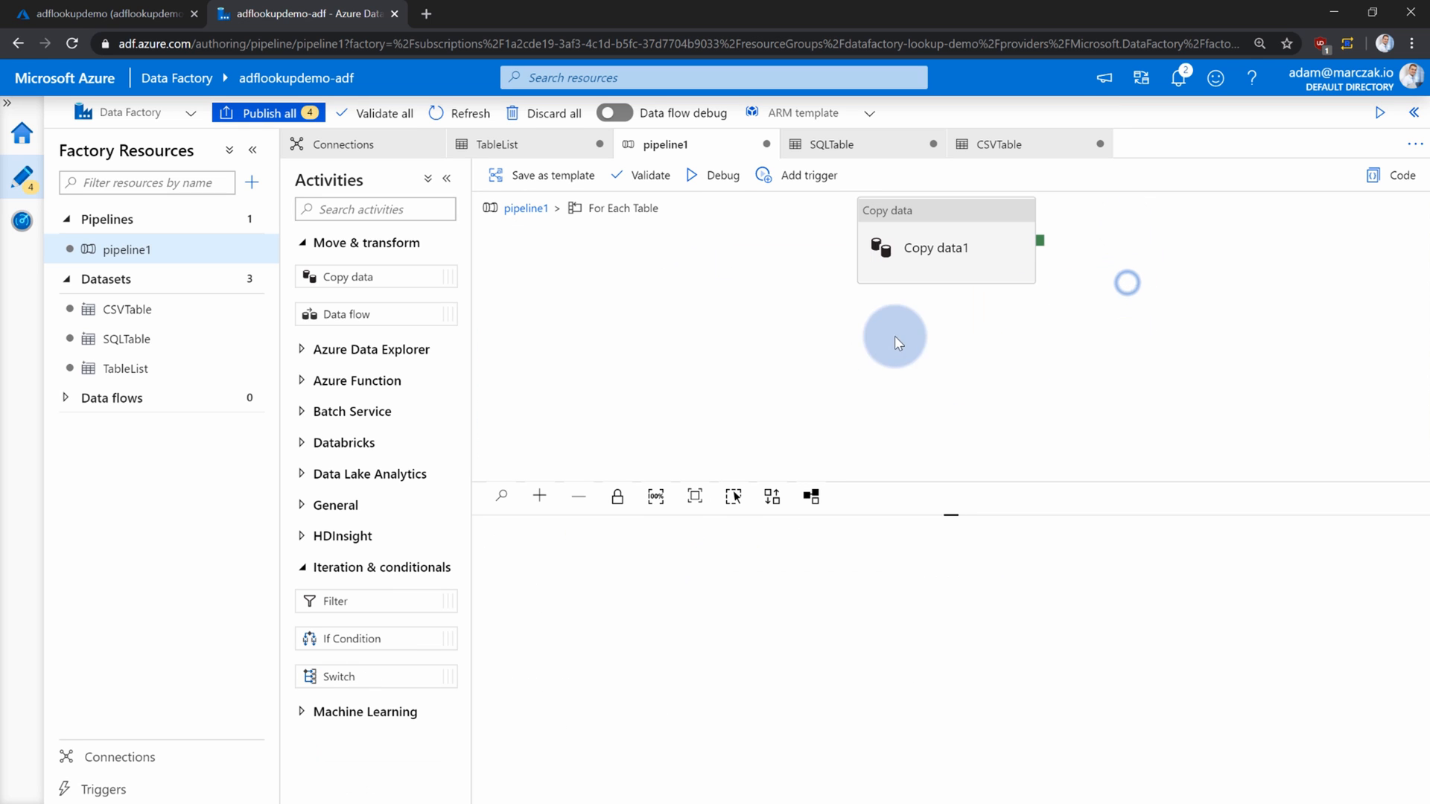
pyautogui.moveTo(1040, 315); pyautogui.dragTo(957, 301)
pyautogui.click(734, 358)
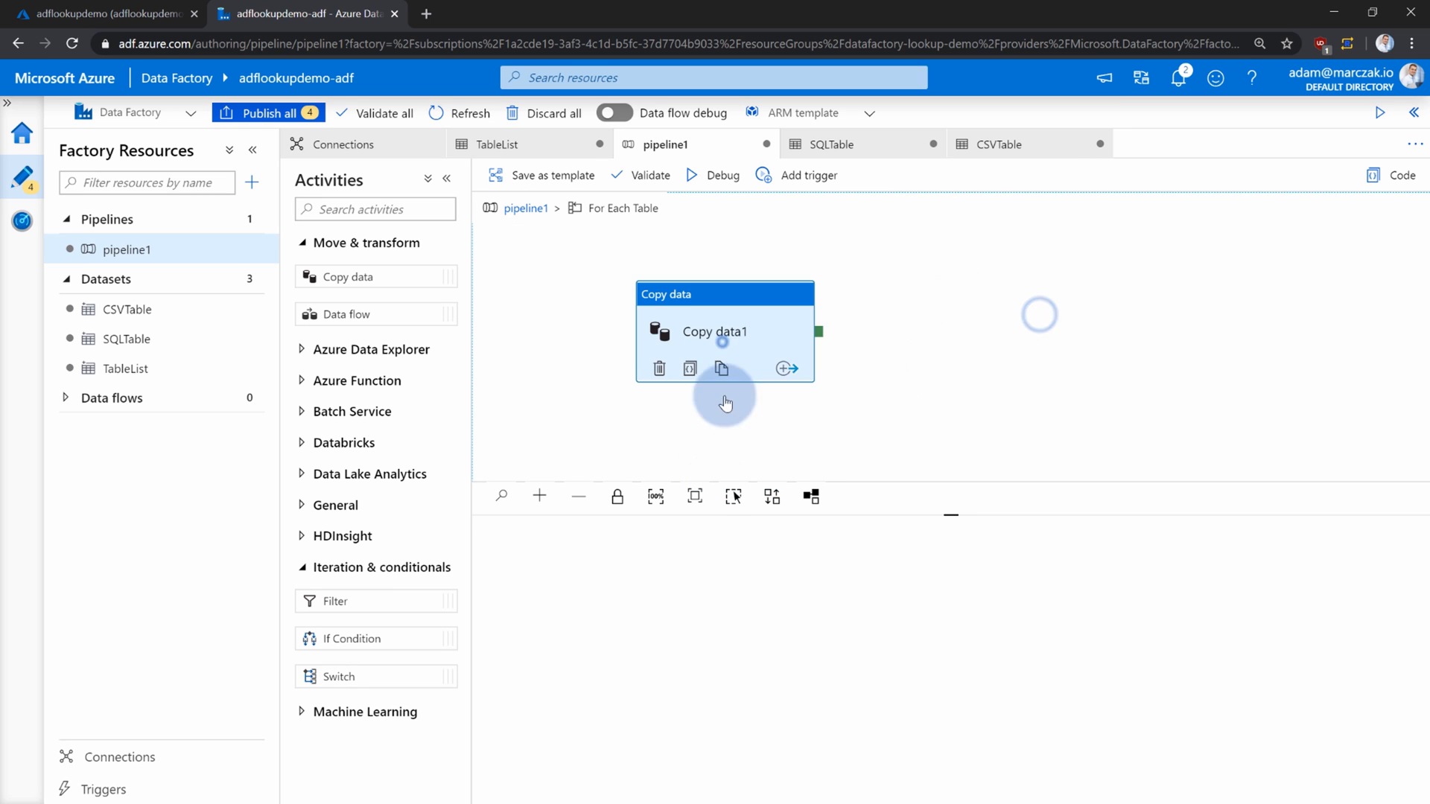
pyautogui.tripleClick(693, 584)
pyautogui.write('Export Table')
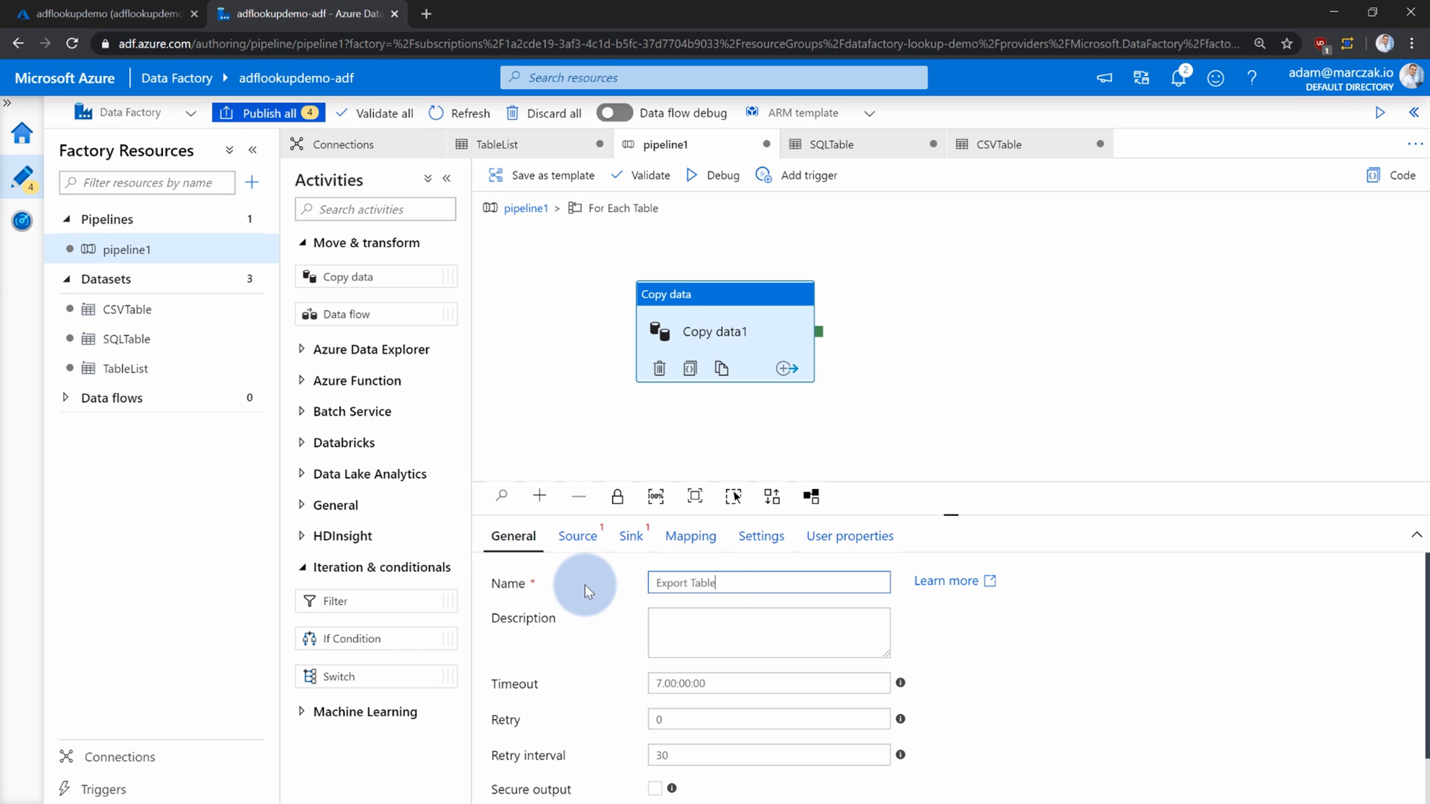
pyautogui.click(780, 409)
# Set the Export Table activity's source dataset to SQLTable and enlarge the area showing its settings.
pyautogui.click(679, 380)
pyautogui.click(584, 540)
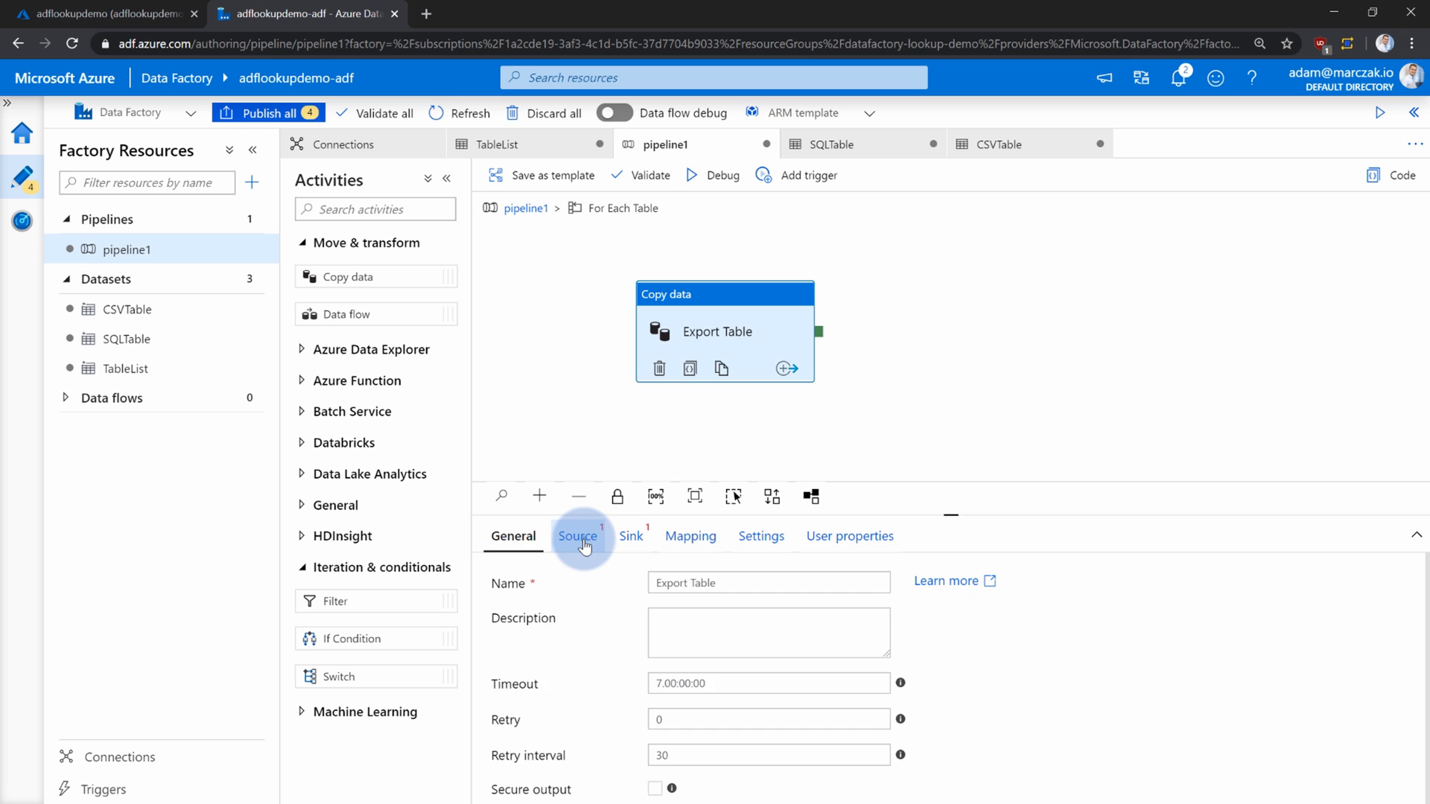
pyautogui.click(719, 583)
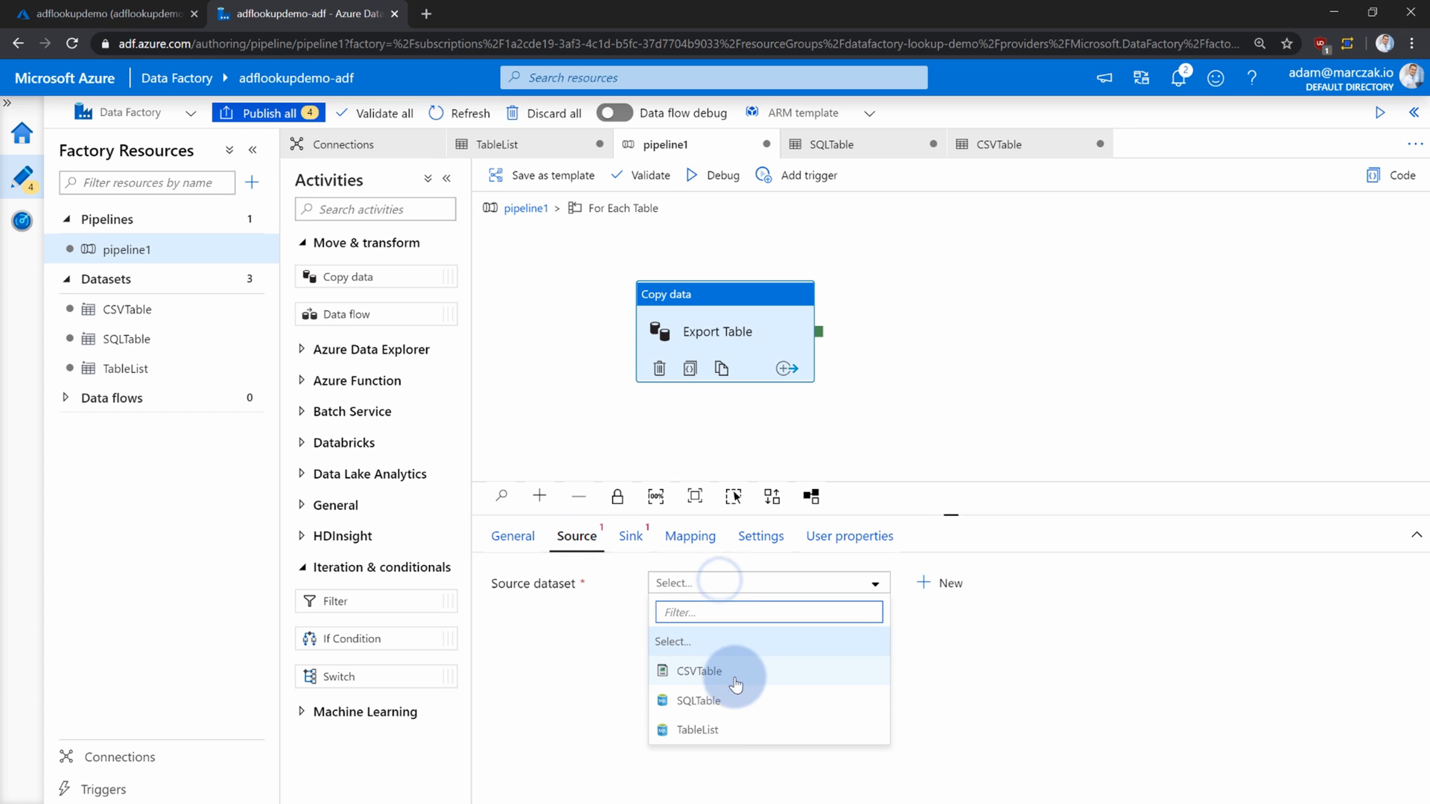
pyautogui.click(709, 704)
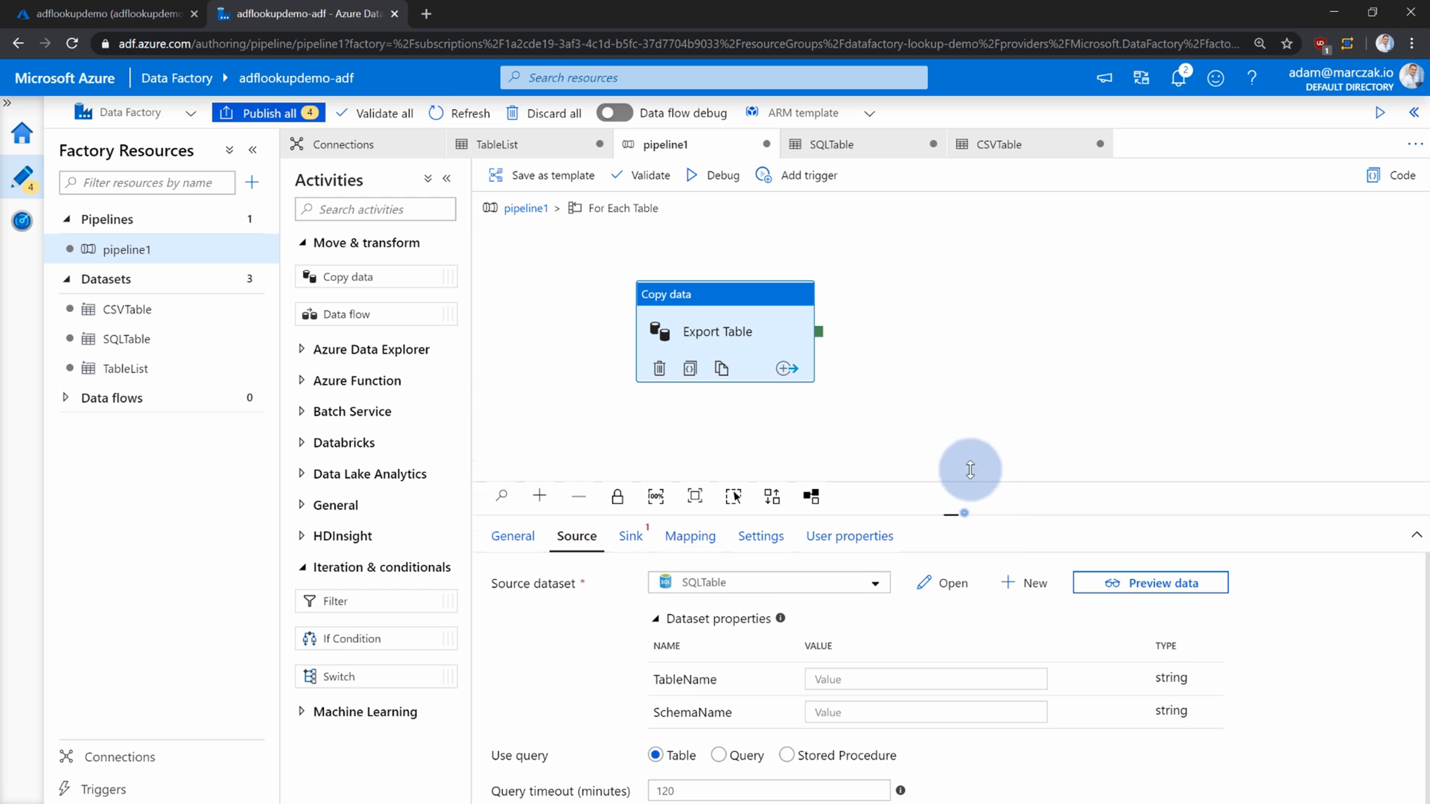
pyautogui.moveTo(970, 477); pyautogui.dragTo(948, 414)
pyautogui.moveTo(957, 350); pyautogui.dragTo(948, 297)
pyautogui.moveTo(947, 445); pyautogui.dragTo(949, 393)
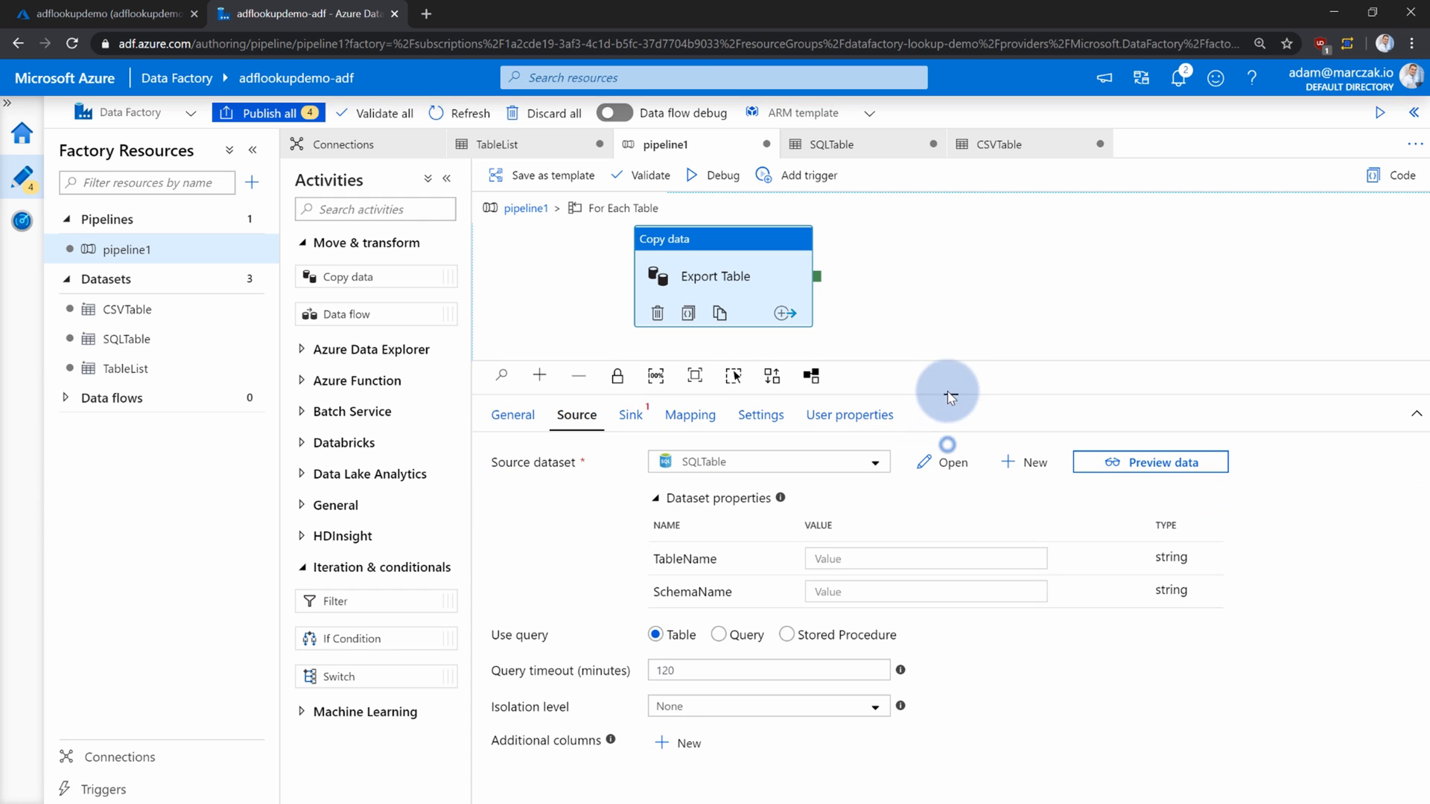
pyautogui.moveTo(730, 558); pyautogui.dragTo(658, 566)
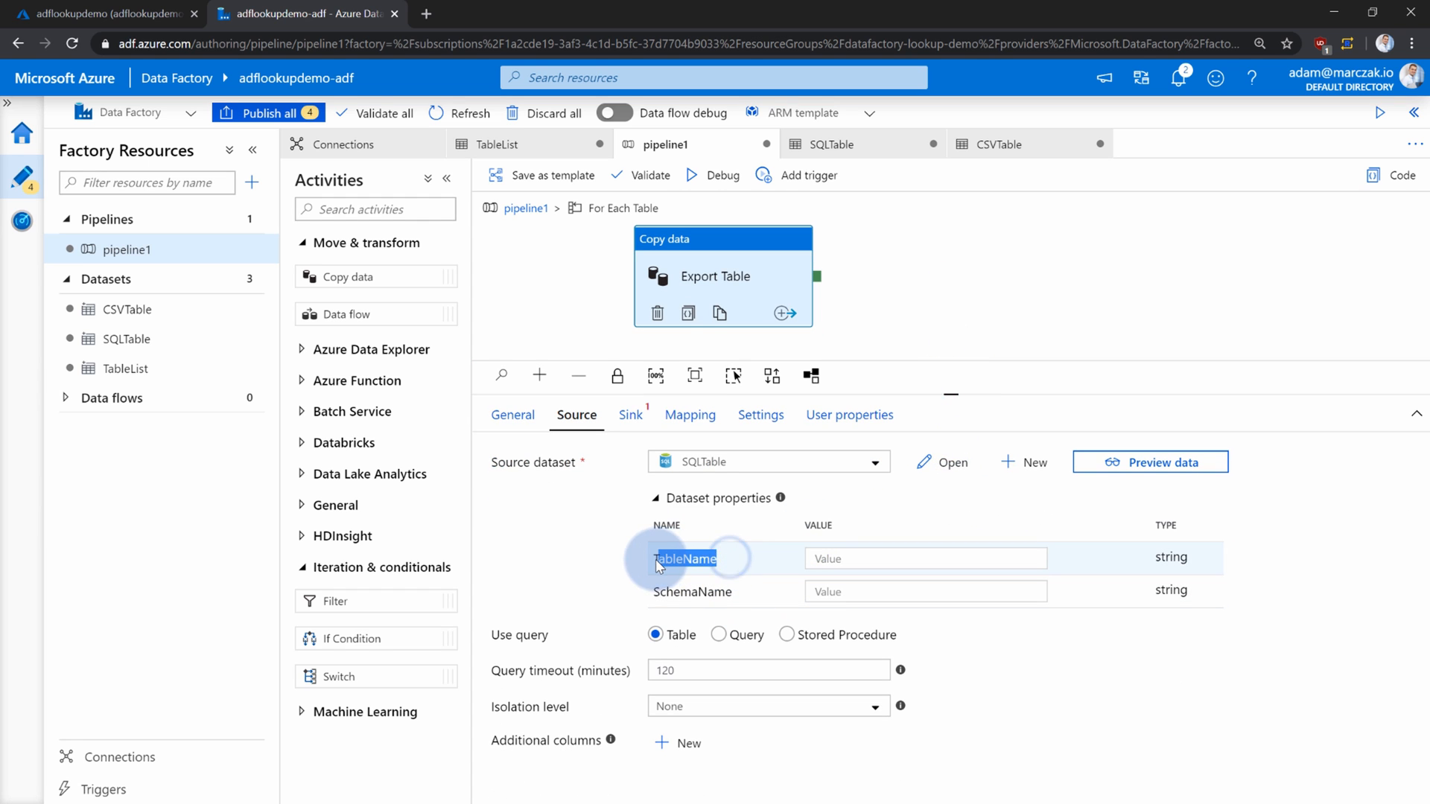
pyautogui.moveTo(748, 594); pyautogui.dragTo(655, 596)
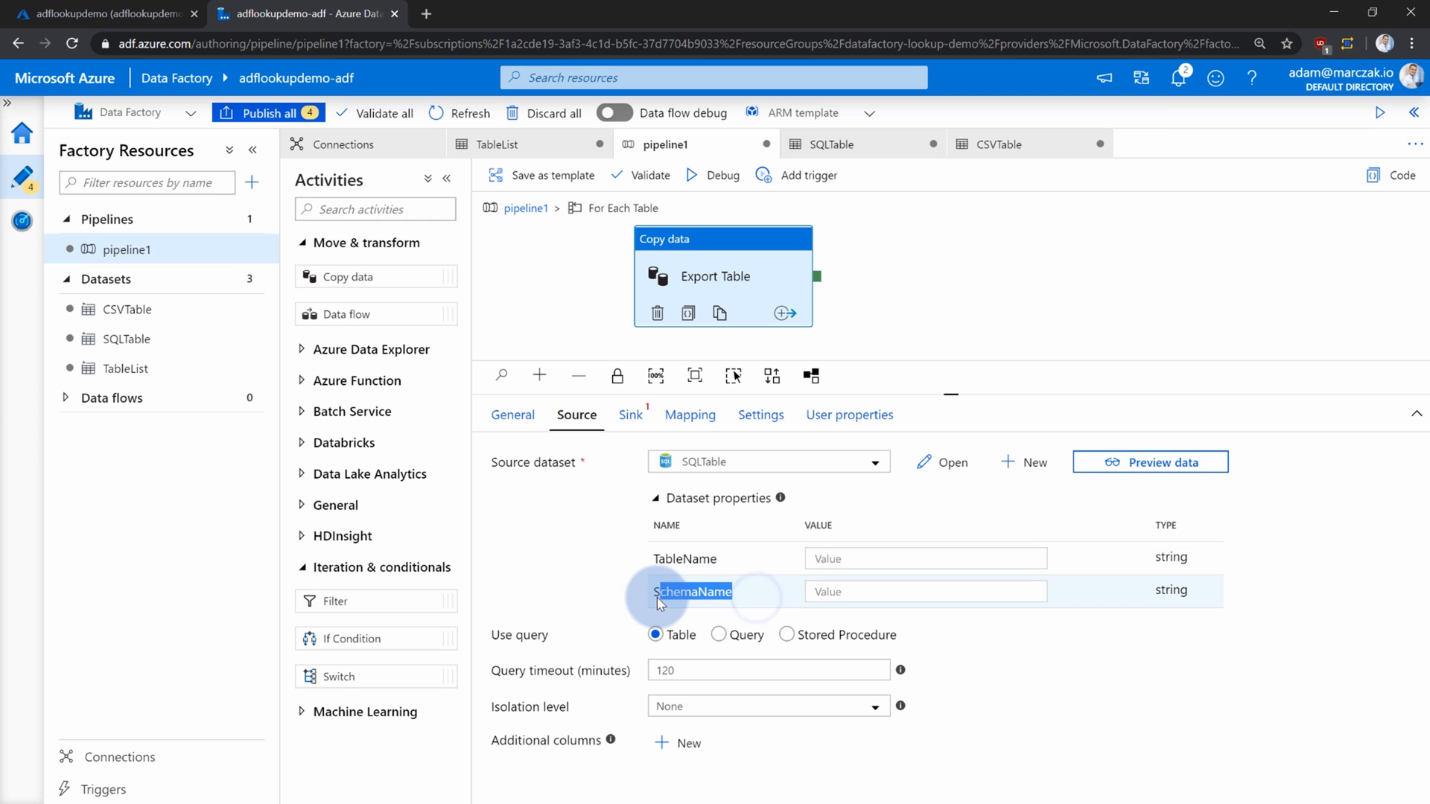
pyautogui.click(825, 560)
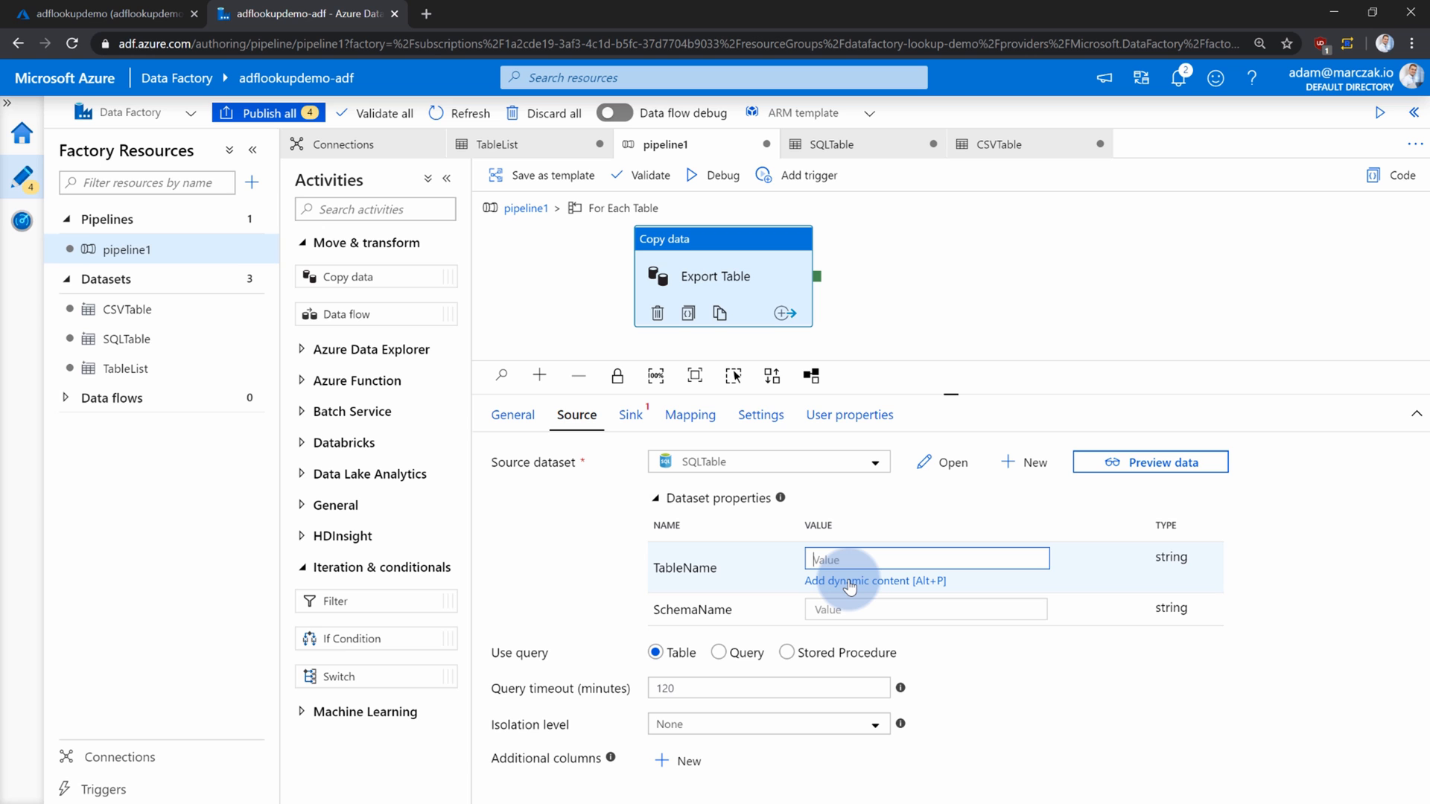
pyautogui.click(850, 588)
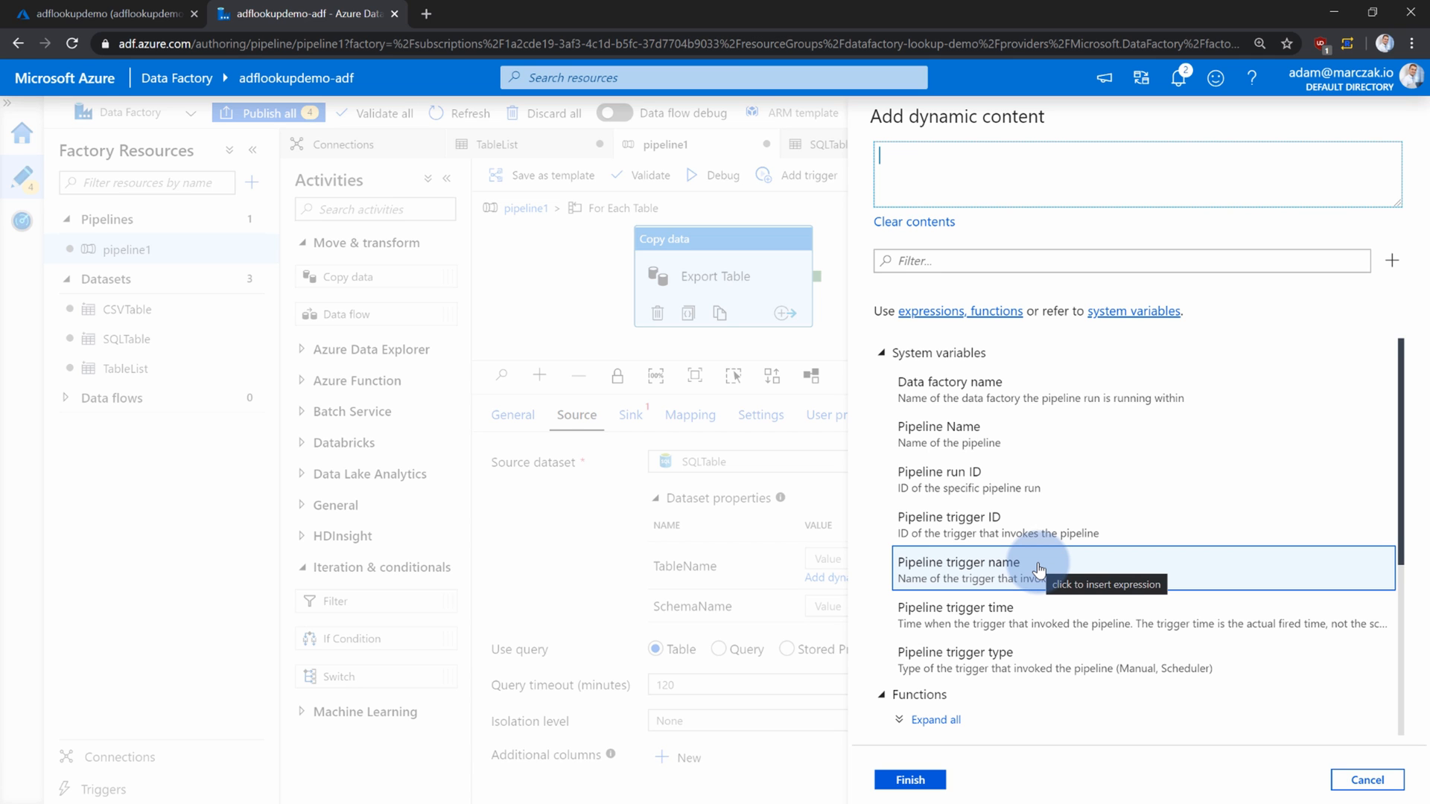
pyautogui.scroll(-4, 1039, 570)
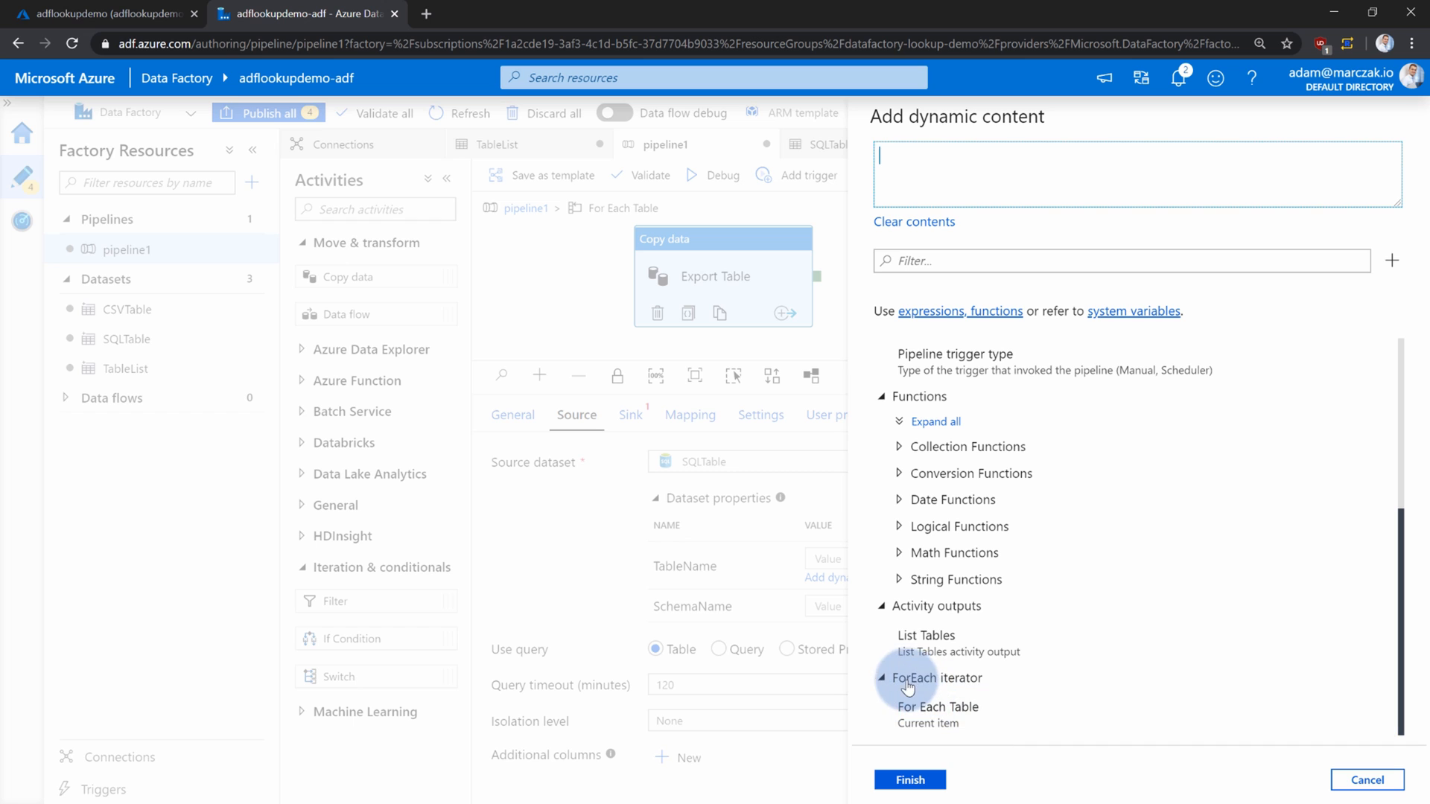
pyautogui.click(953, 715)
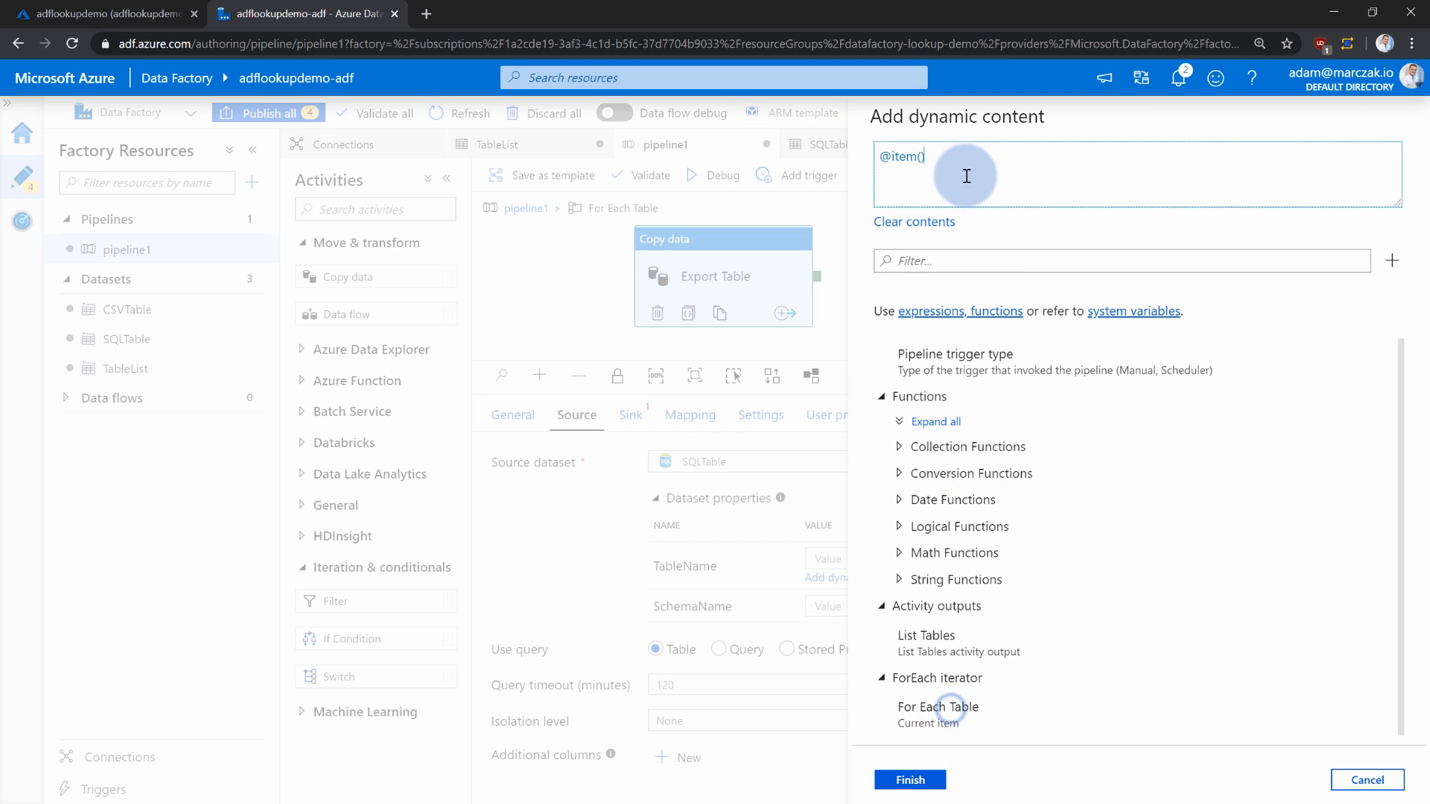
pyautogui.moveTo(903, 161); pyautogui.dragTo(936, 158)
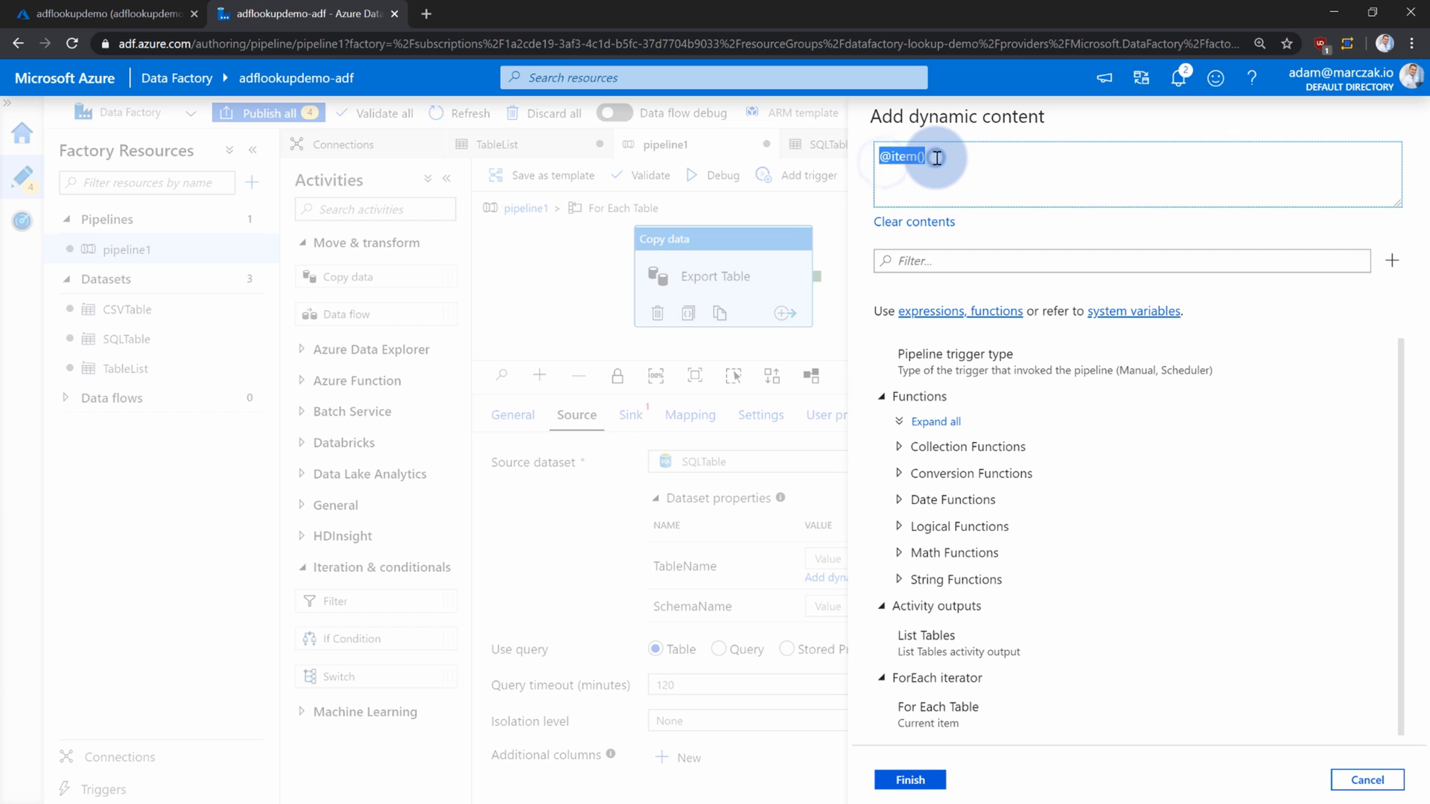
pyautogui.click(935, 161)
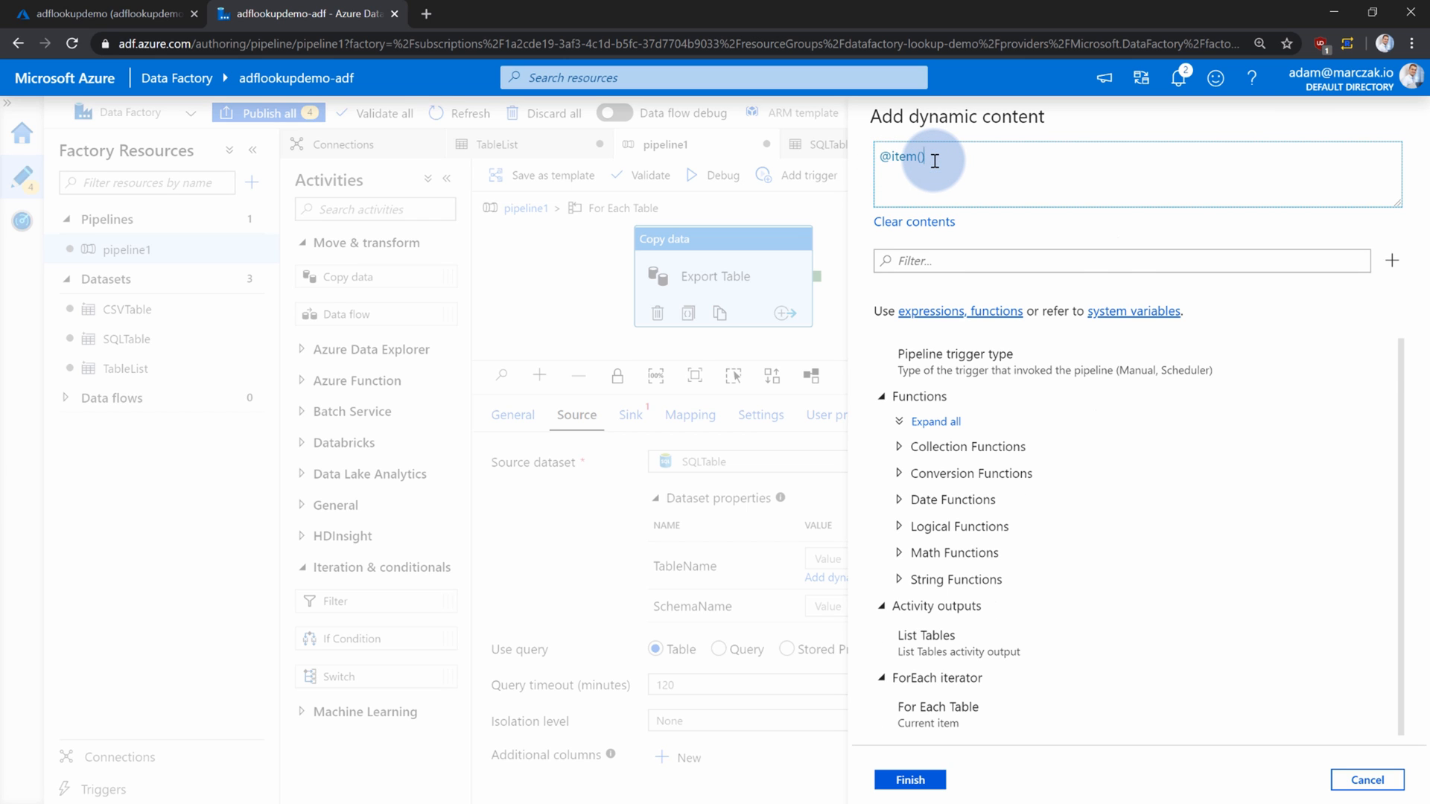
pyautogui.write('.')
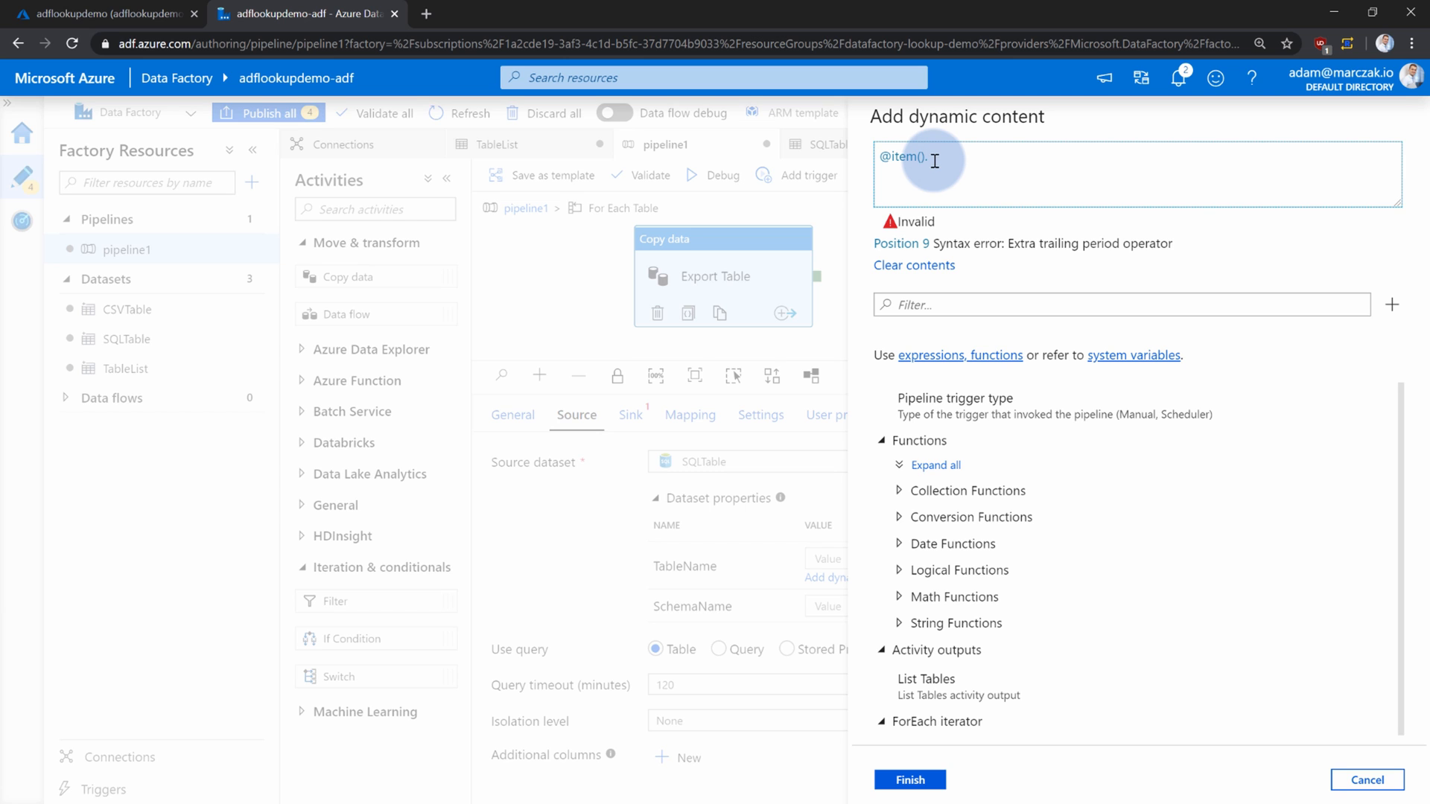
pyautogui.click(96, 12)
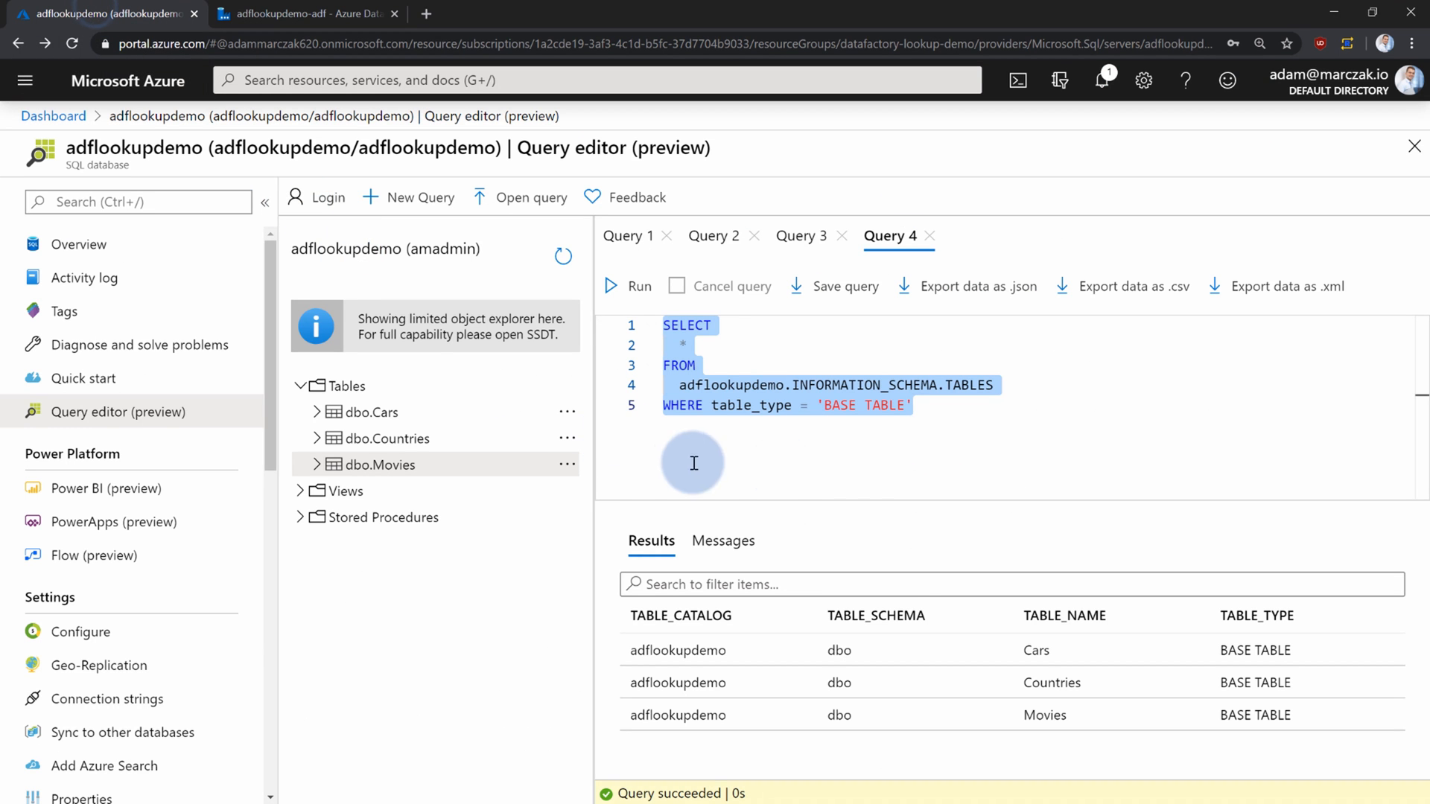
pyautogui.moveTo(832, 620); pyautogui.dragTo(1028, 616)
pyautogui.doubleClick(1031, 616)
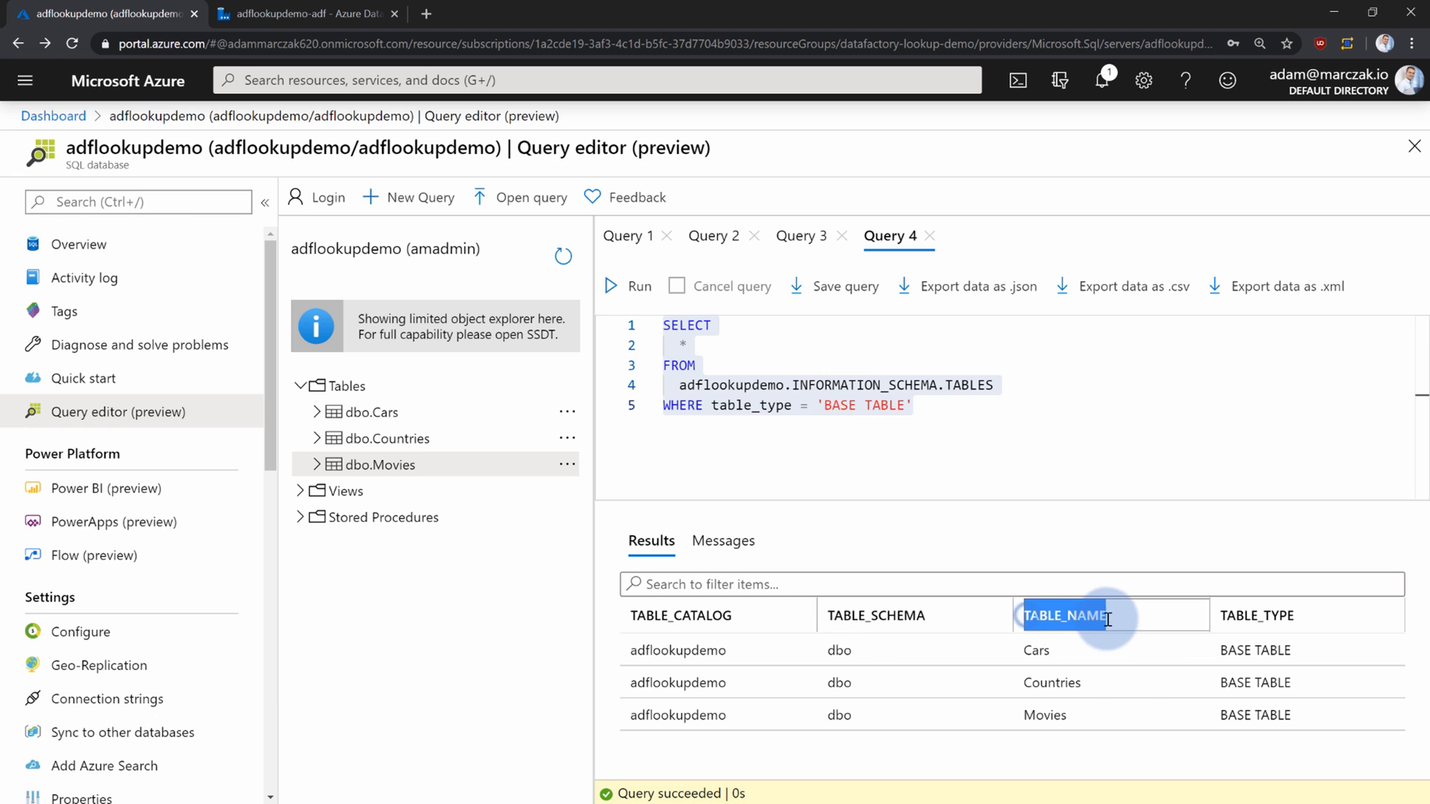
pyautogui.click(306, 14)
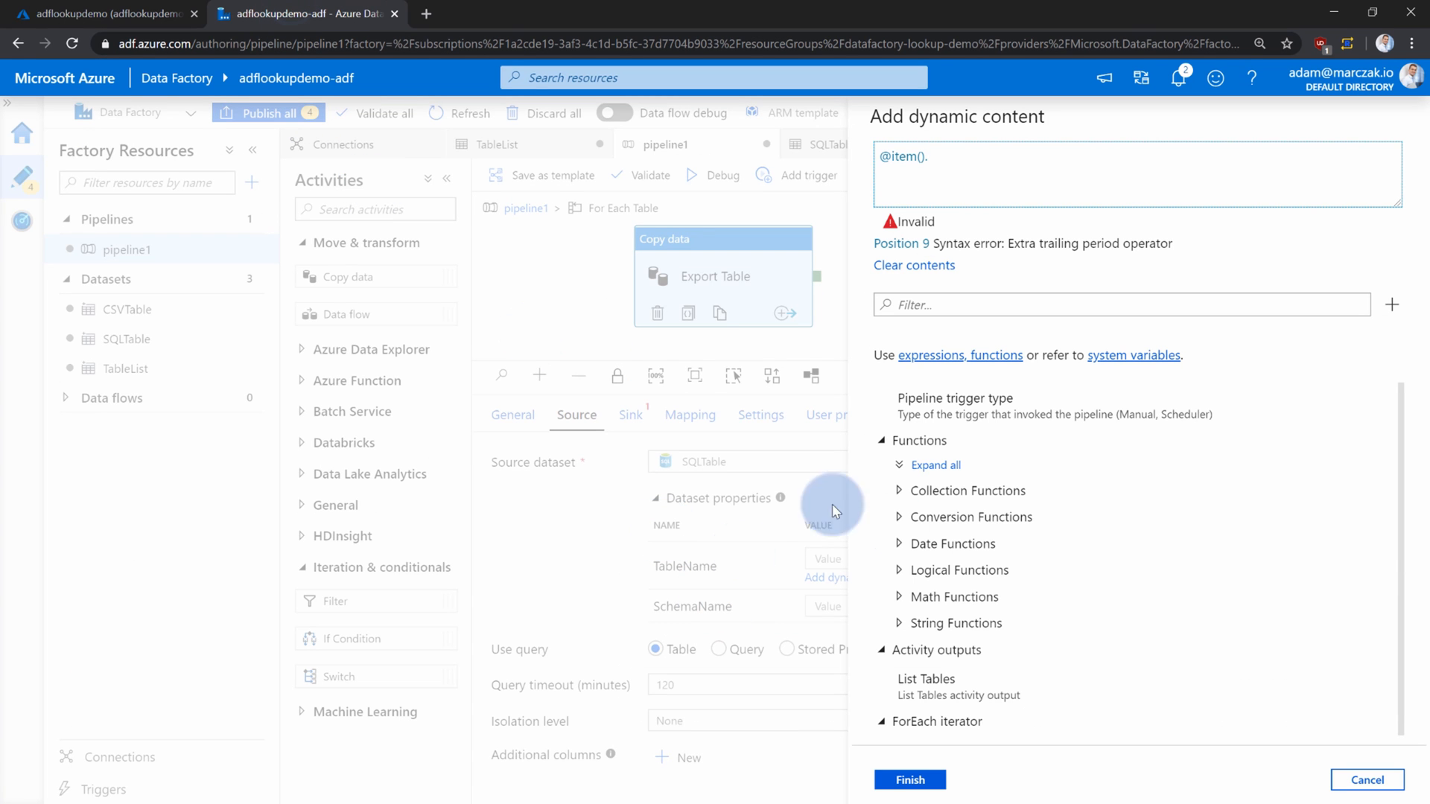
pyautogui.click(966, 209)
pyautogui.write('table_name')
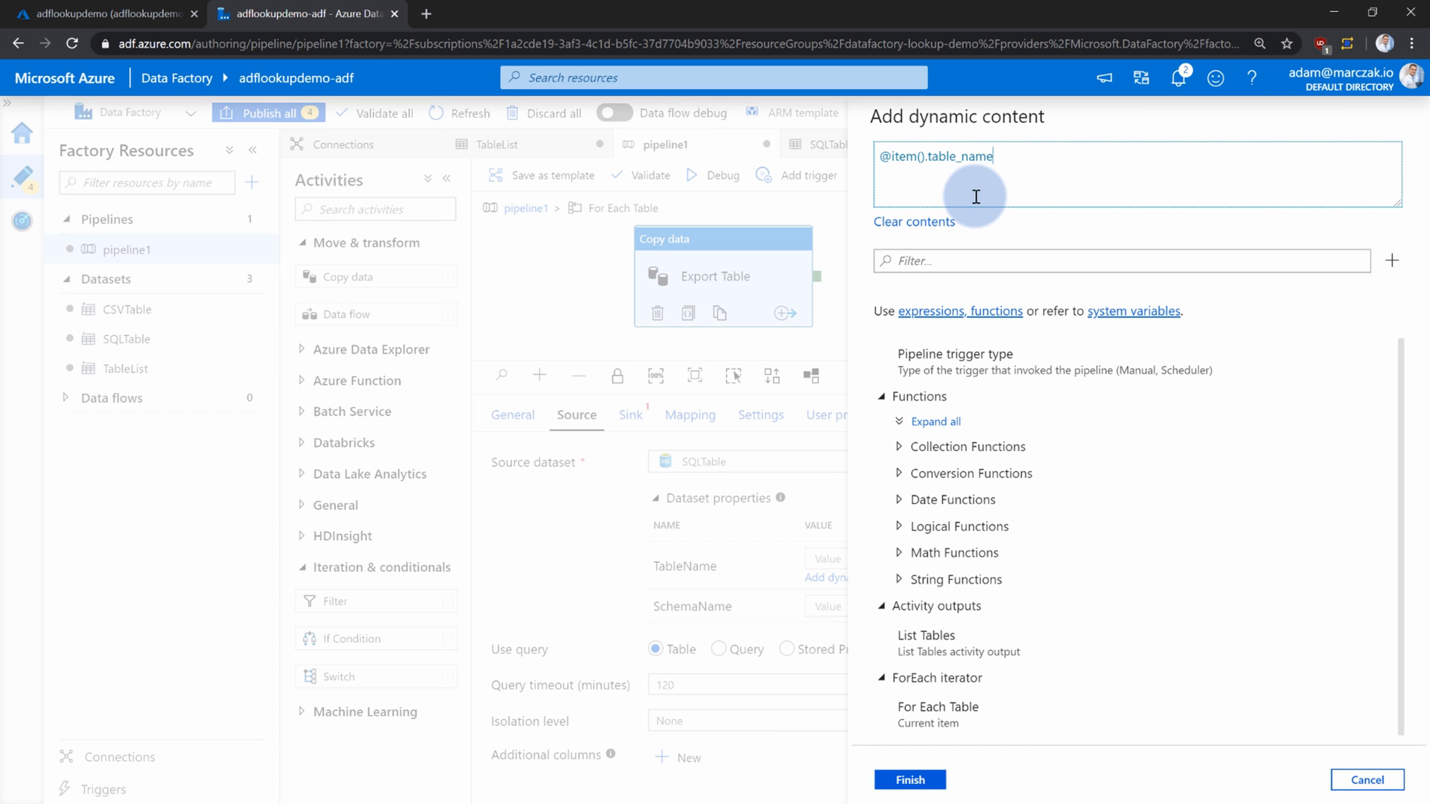
pyautogui.click(937, 779)
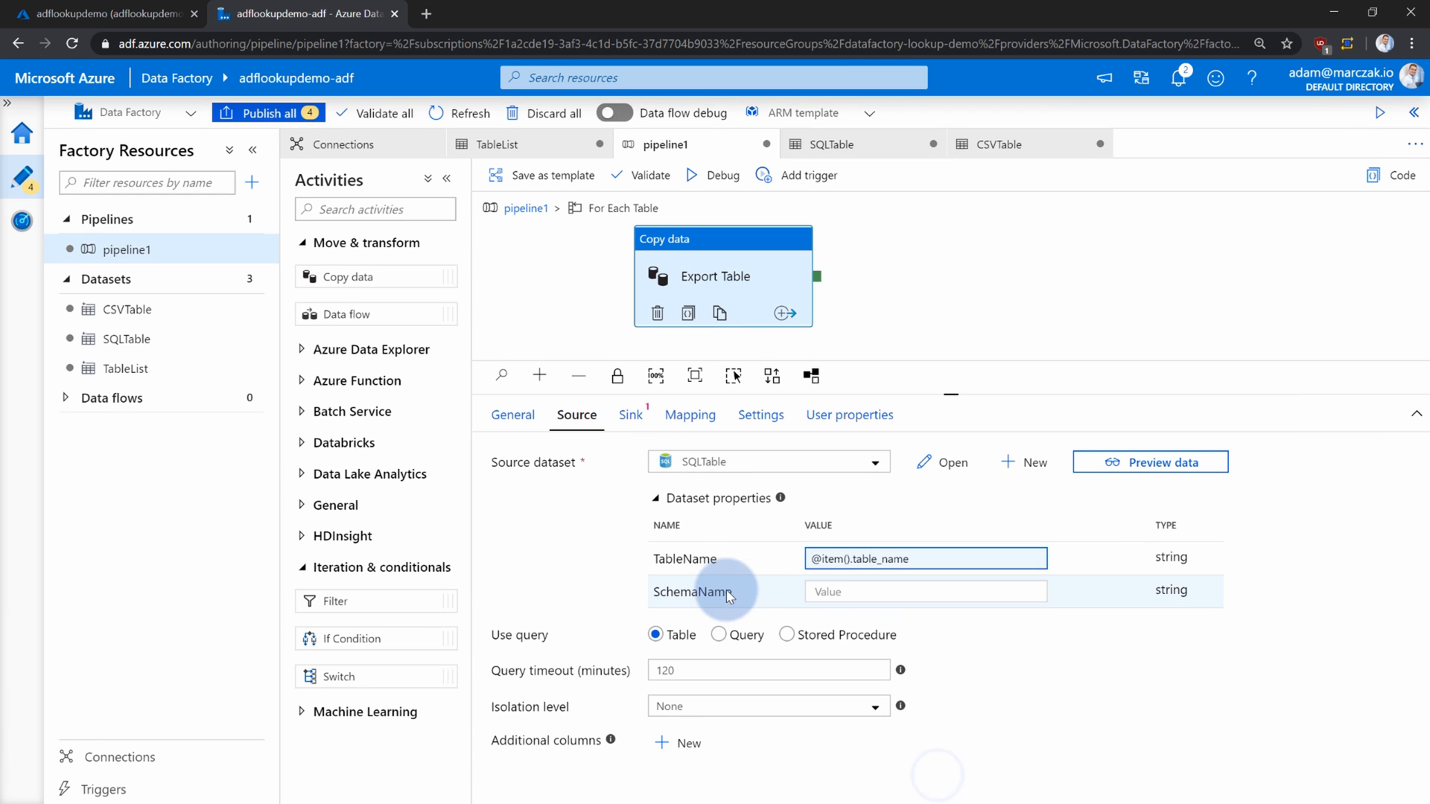
pyautogui.click(824, 592)
pyautogui.click(849, 610)
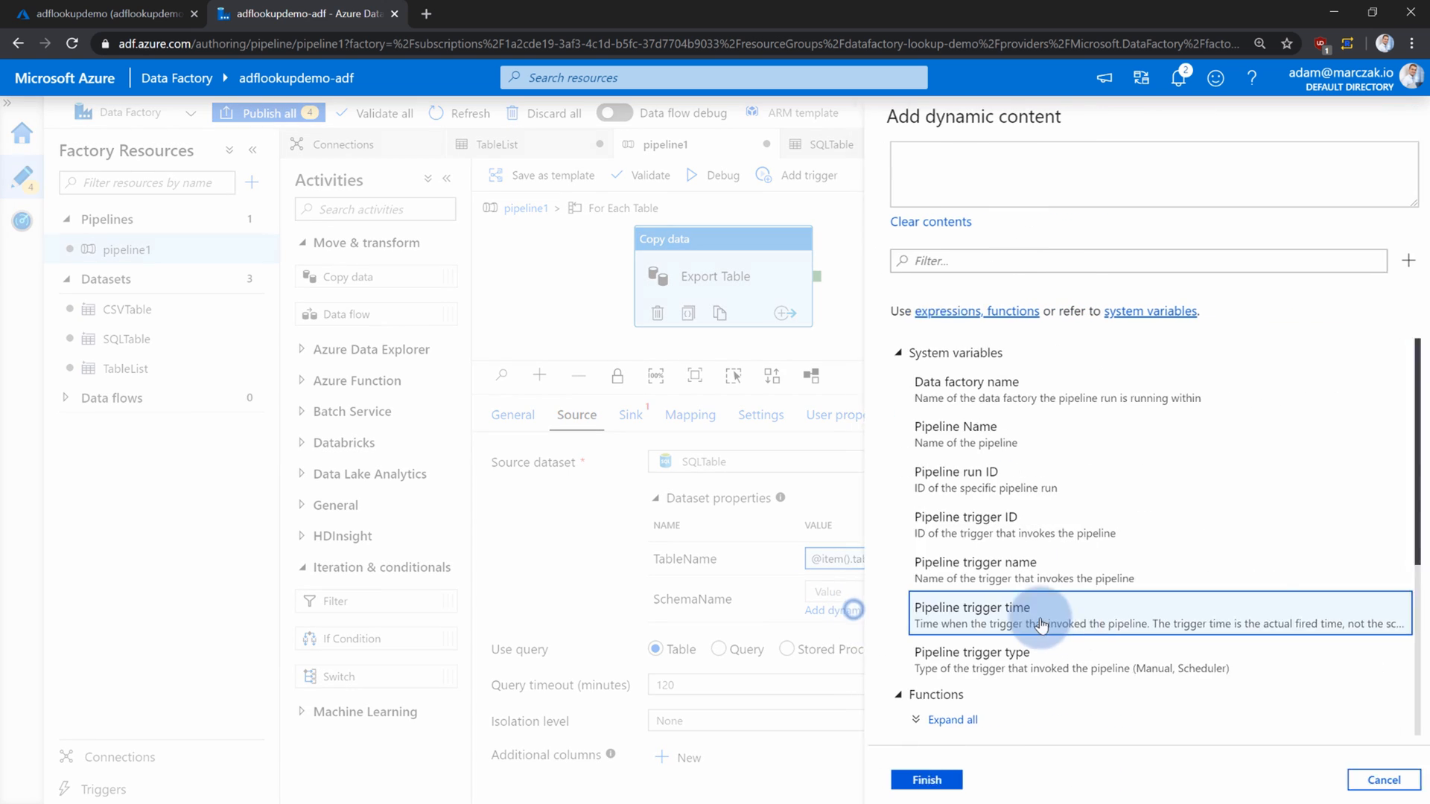
pyautogui.scroll(-4, 1040, 626)
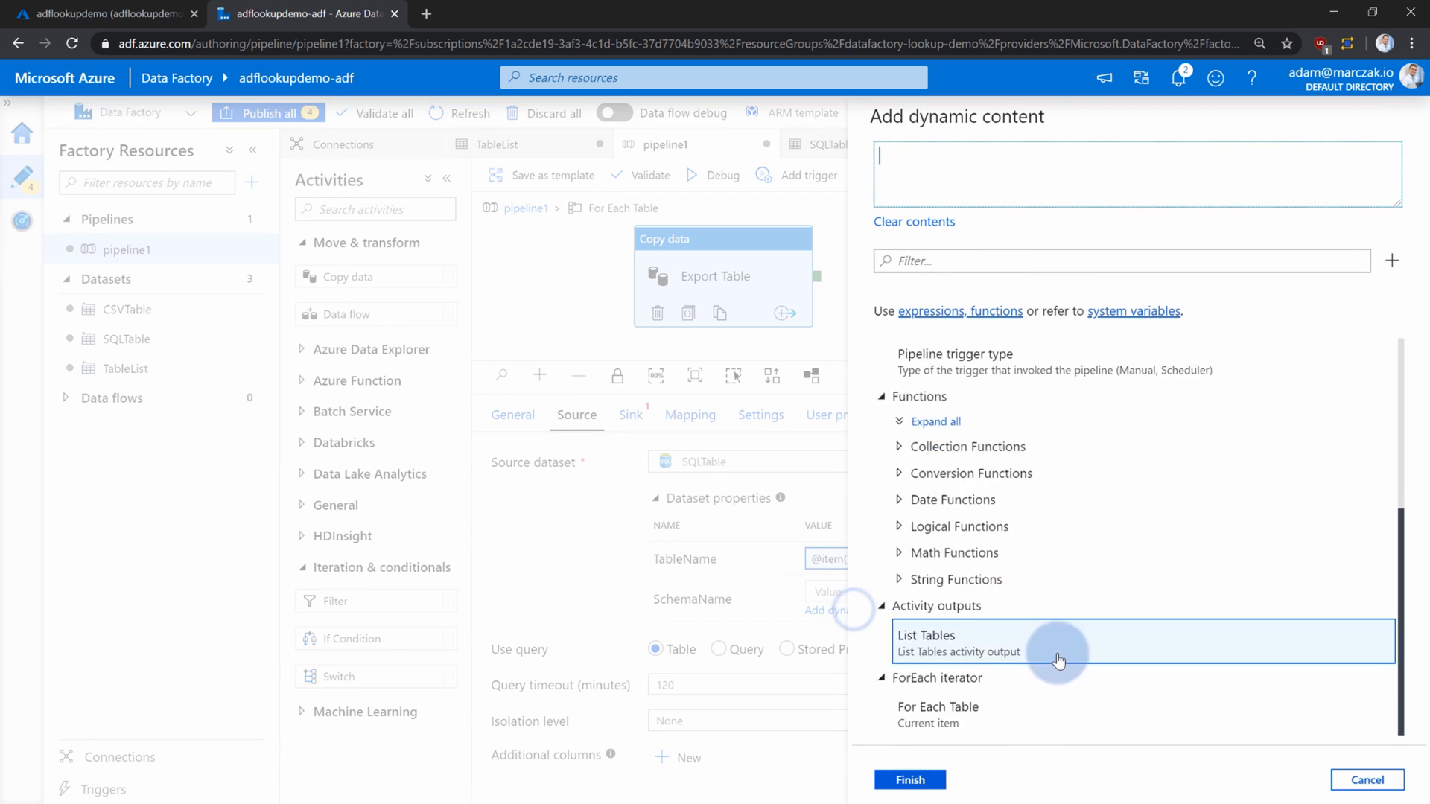
pyautogui.click(950, 721)
pyautogui.click(990, 169)
pyautogui.write('.table_schema')
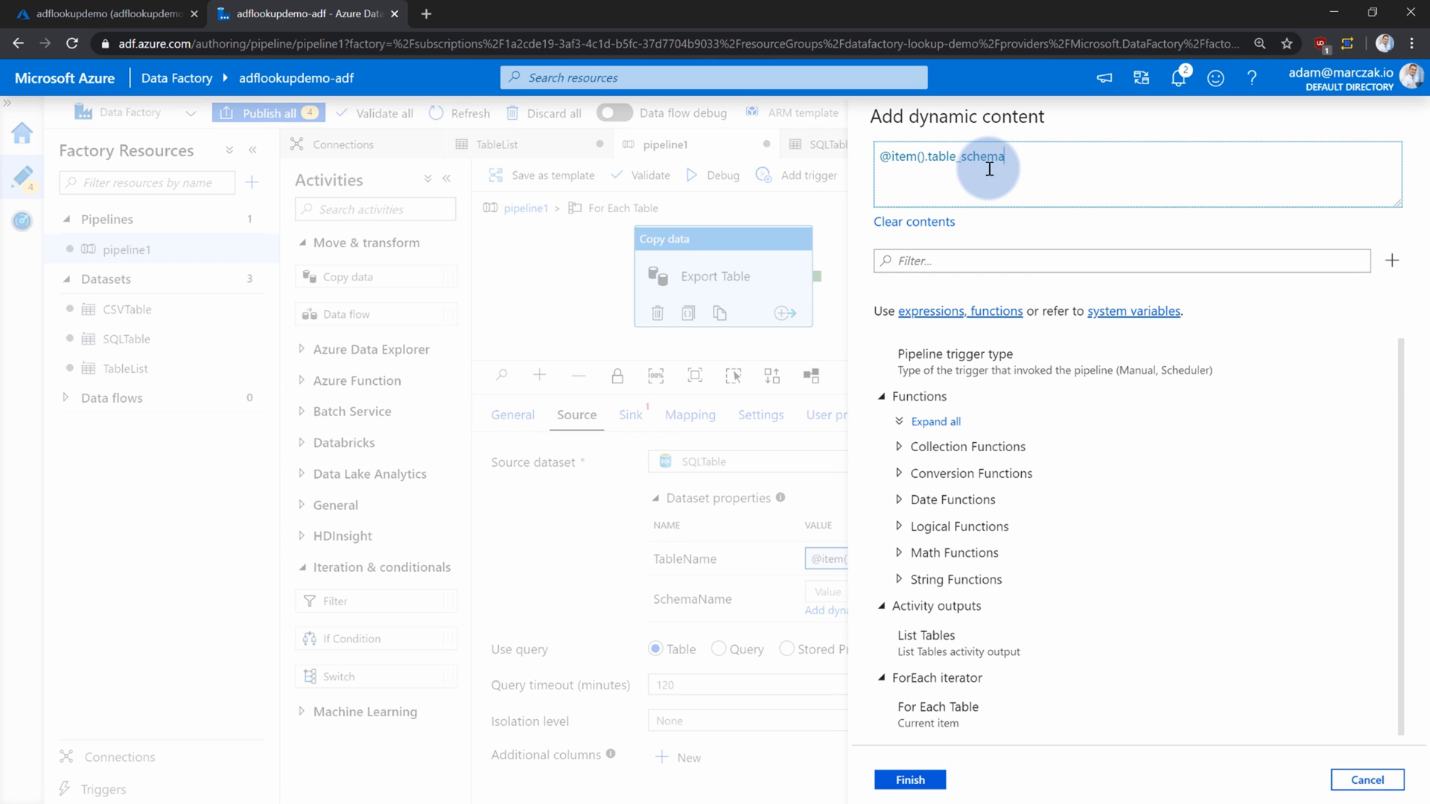
pyautogui.click(911, 779)
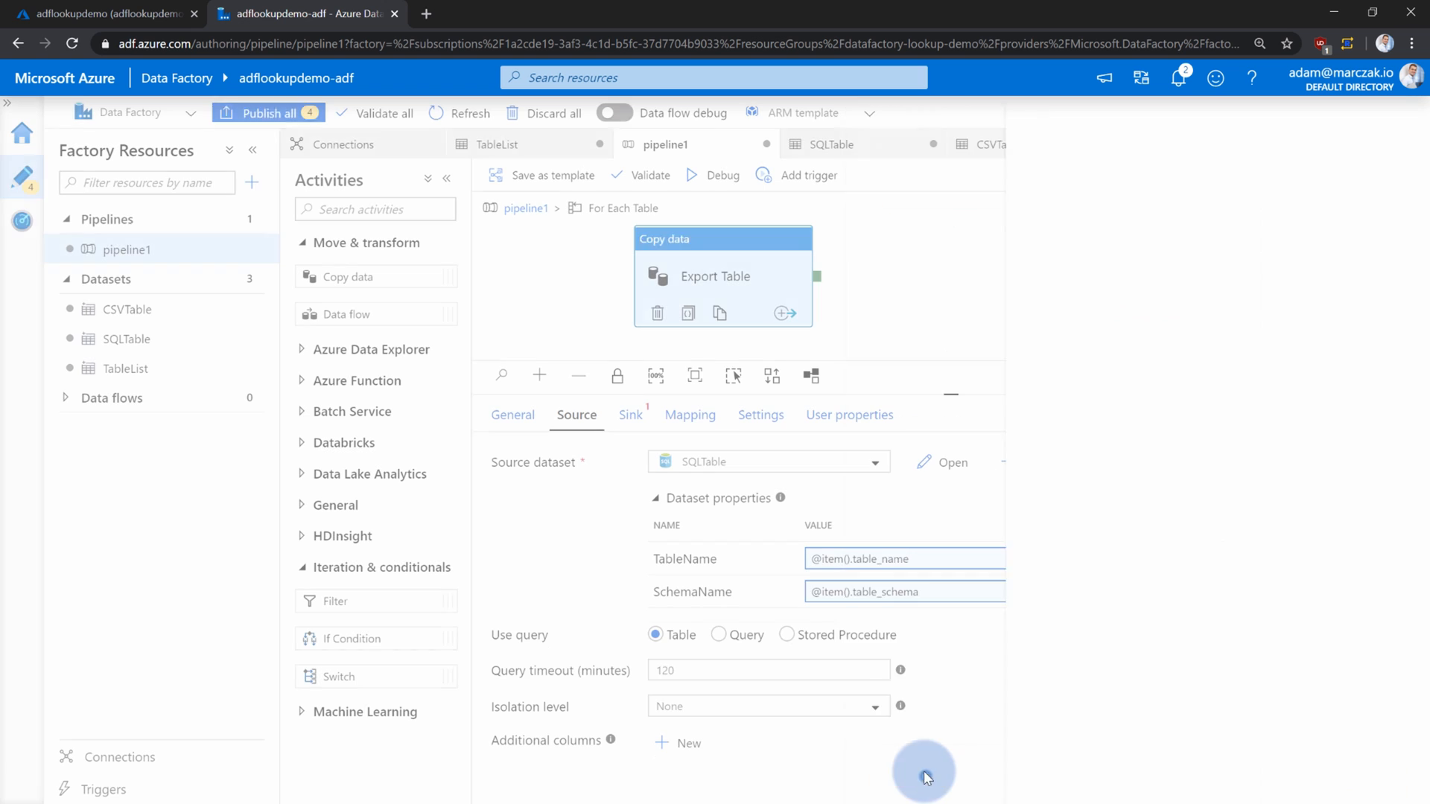
pyautogui.click(104, 13)
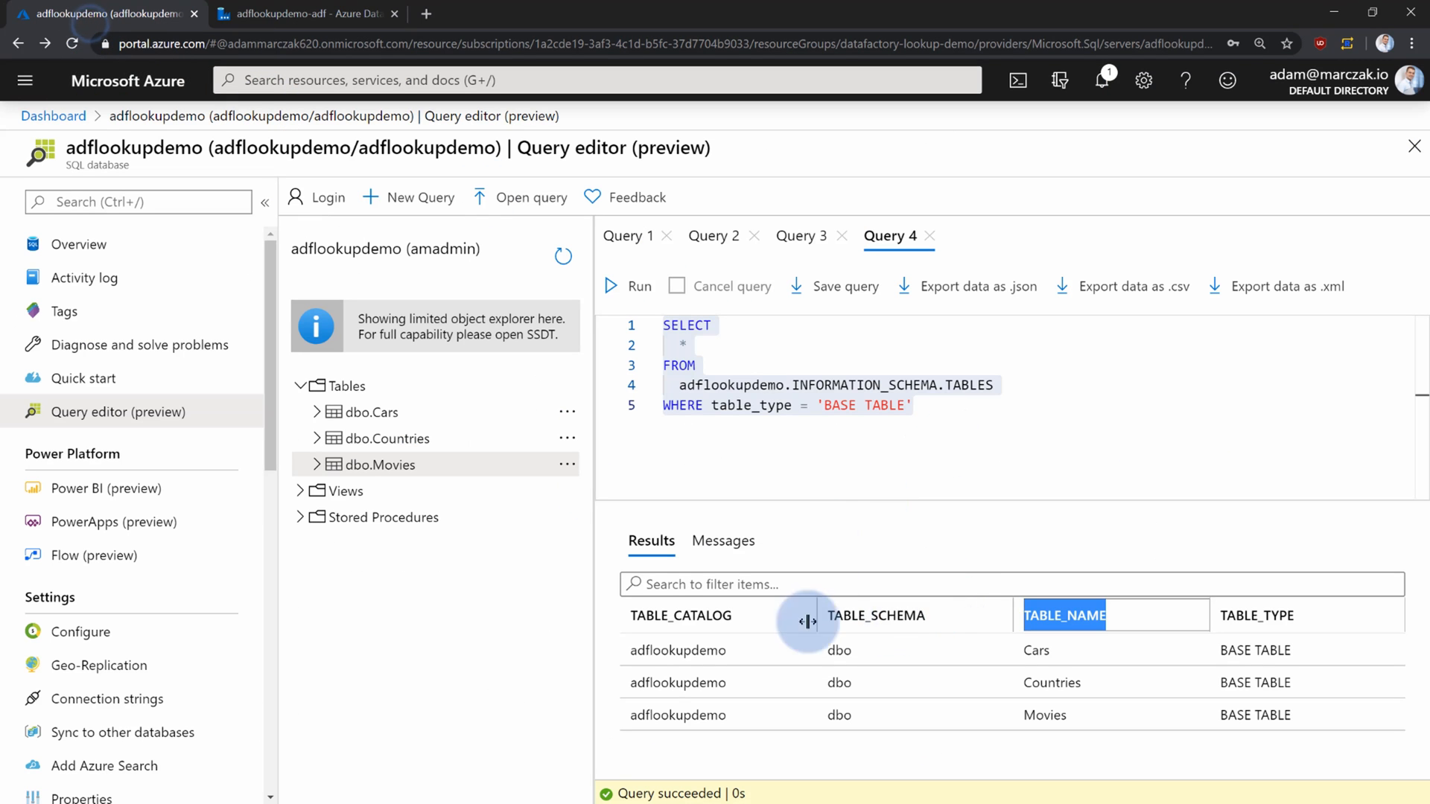
pyautogui.click(305, 13)
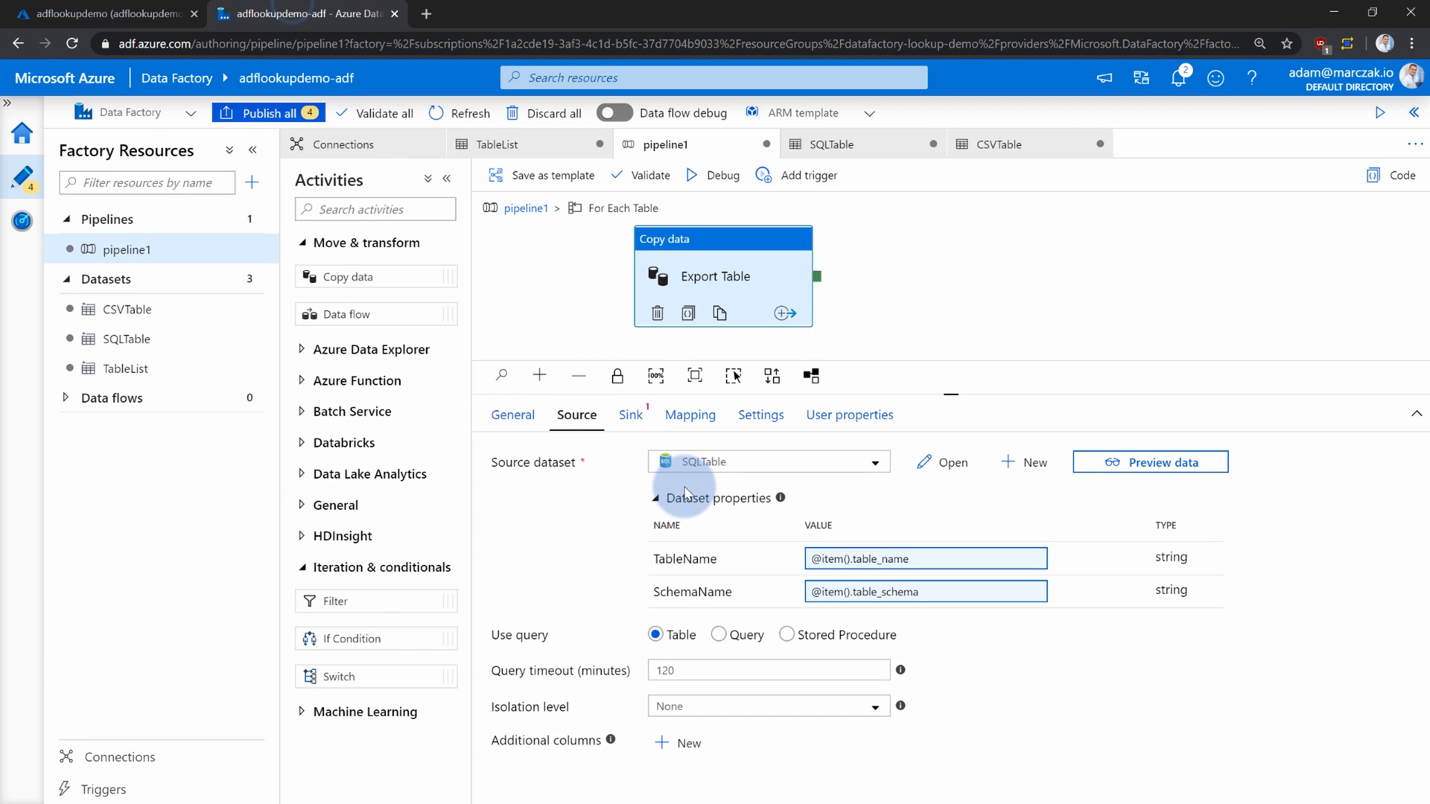
# Set the Export Table activity's sink dataset to CSVTable.
pyautogui.click(630, 417)
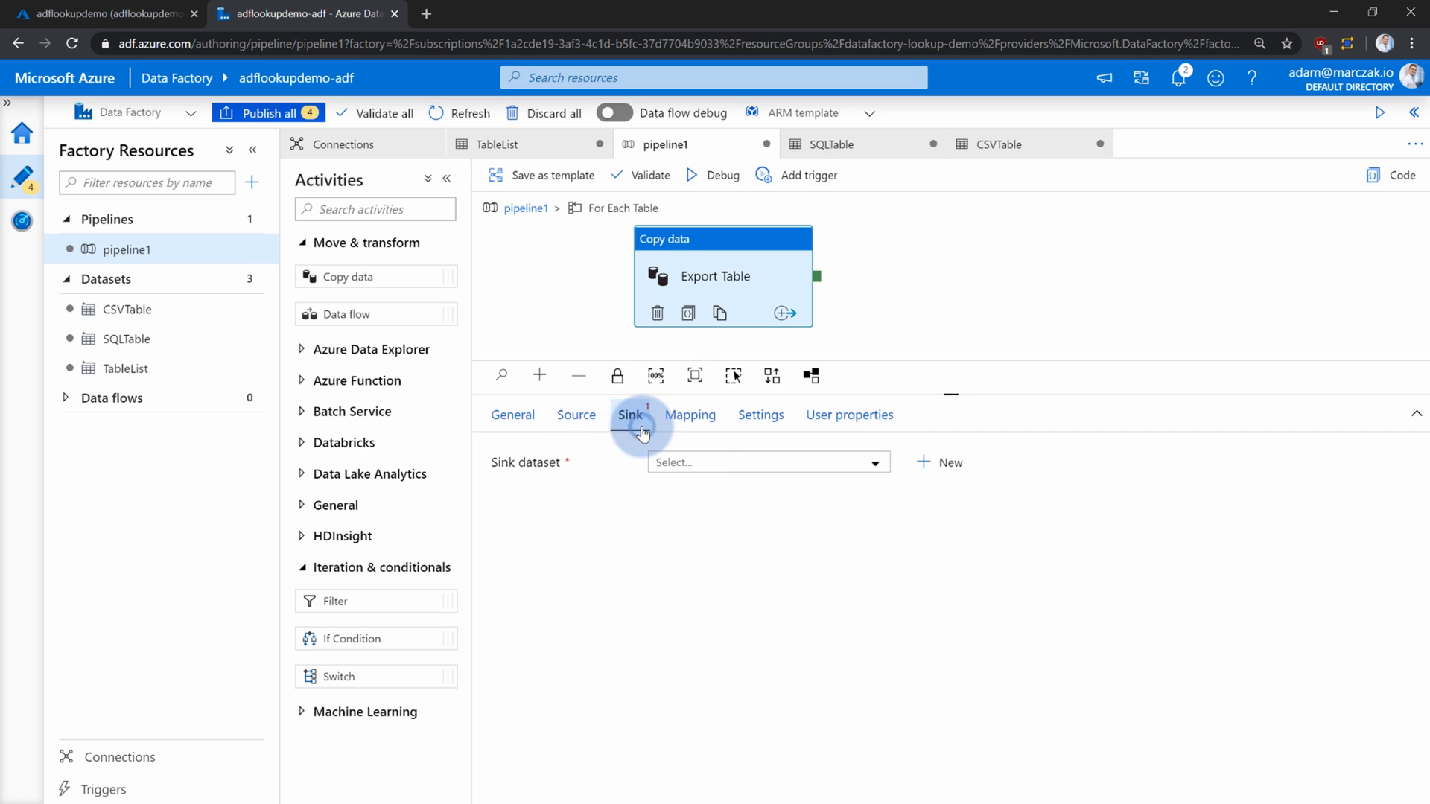
pyautogui.click(704, 463)
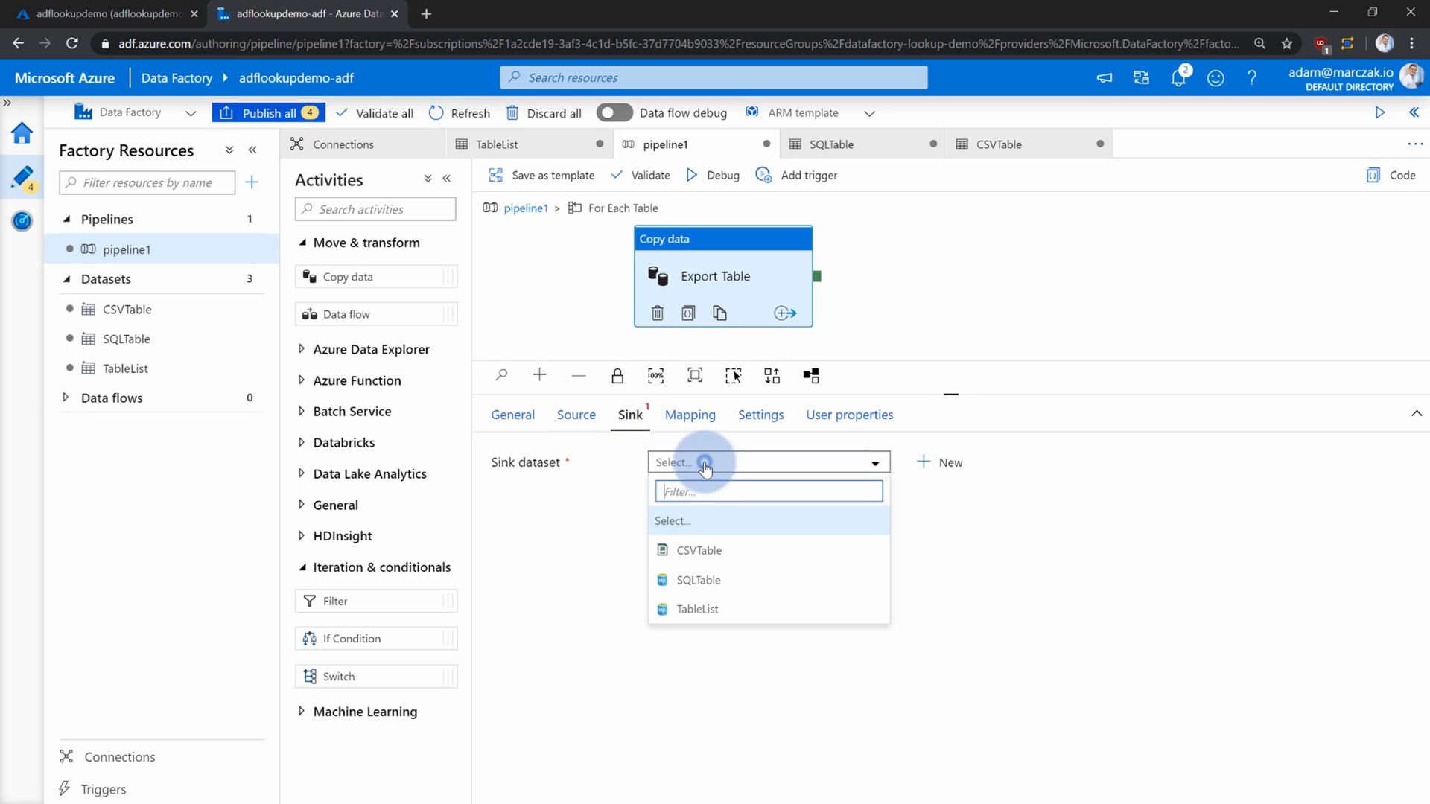
pyautogui.click(726, 565)
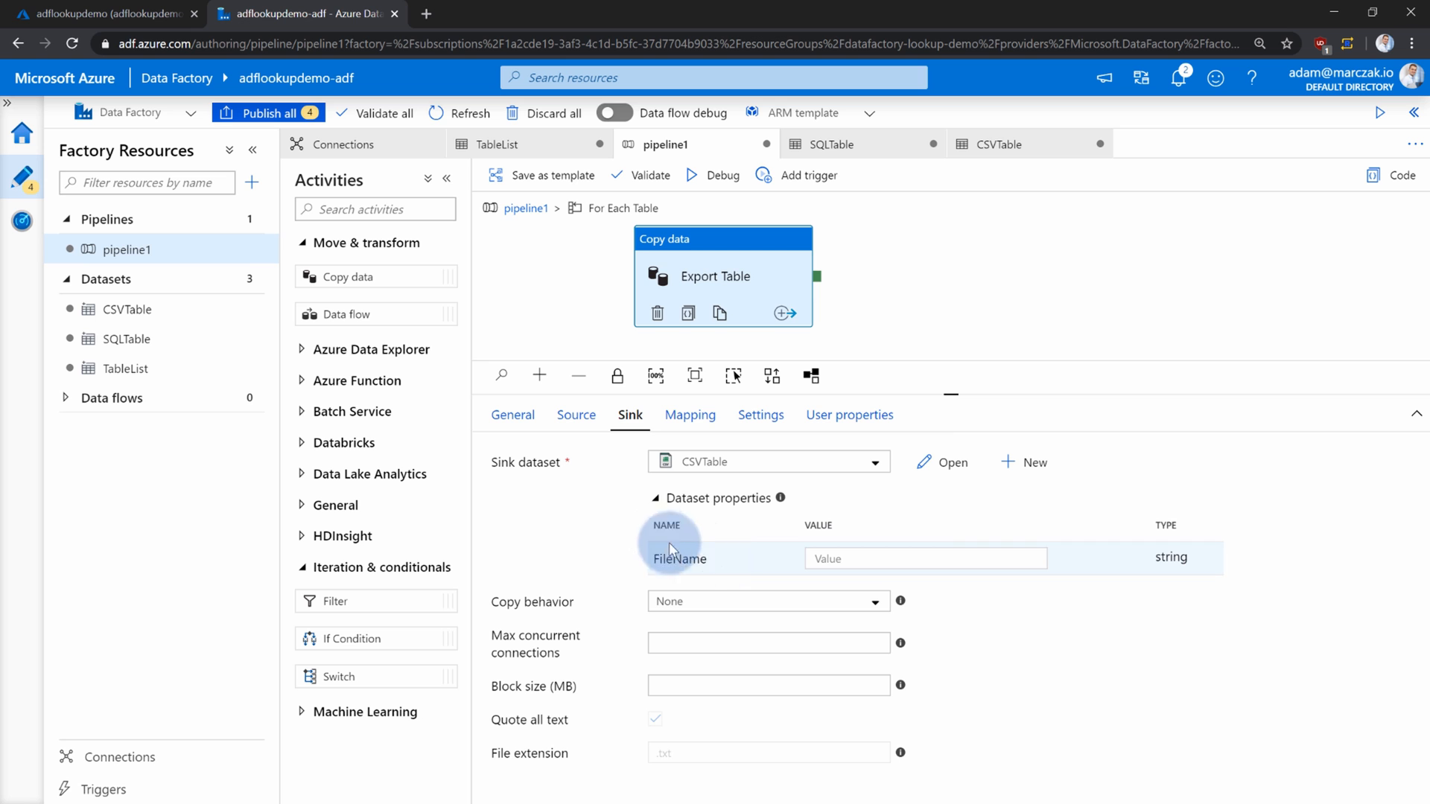
pyautogui.click(871, 559)
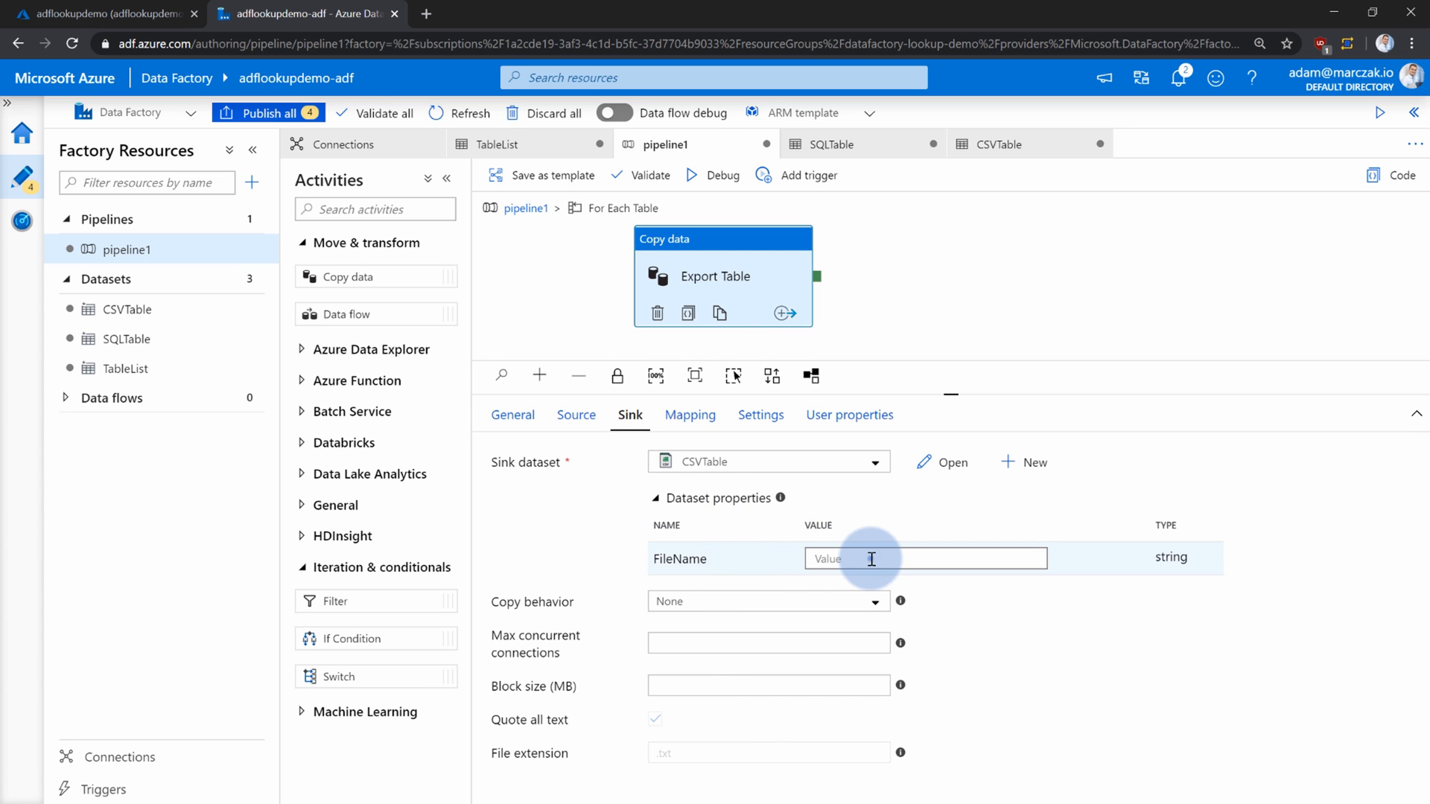
pyautogui.click(868, 578)
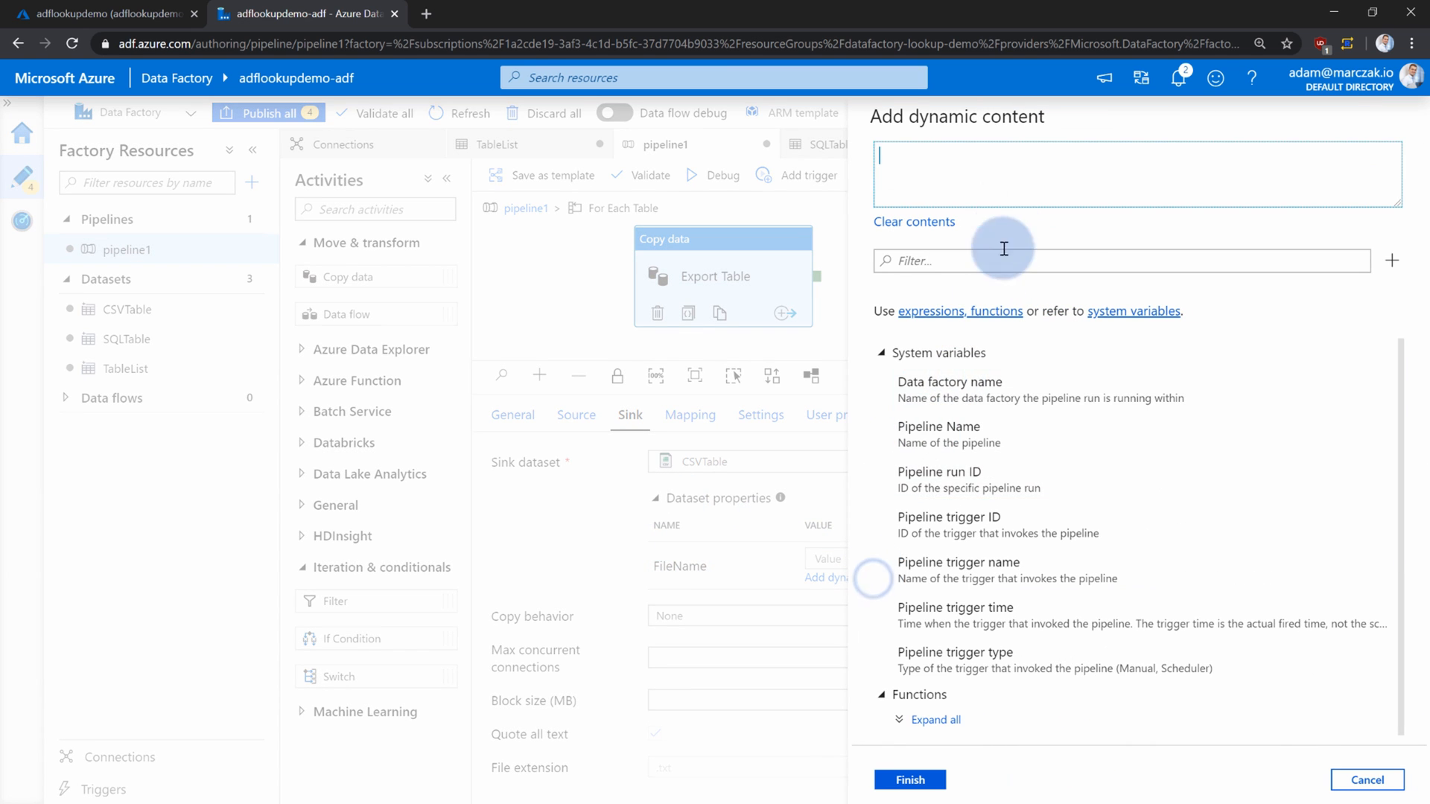
pyautogui.scroll(-4, 958, 670)
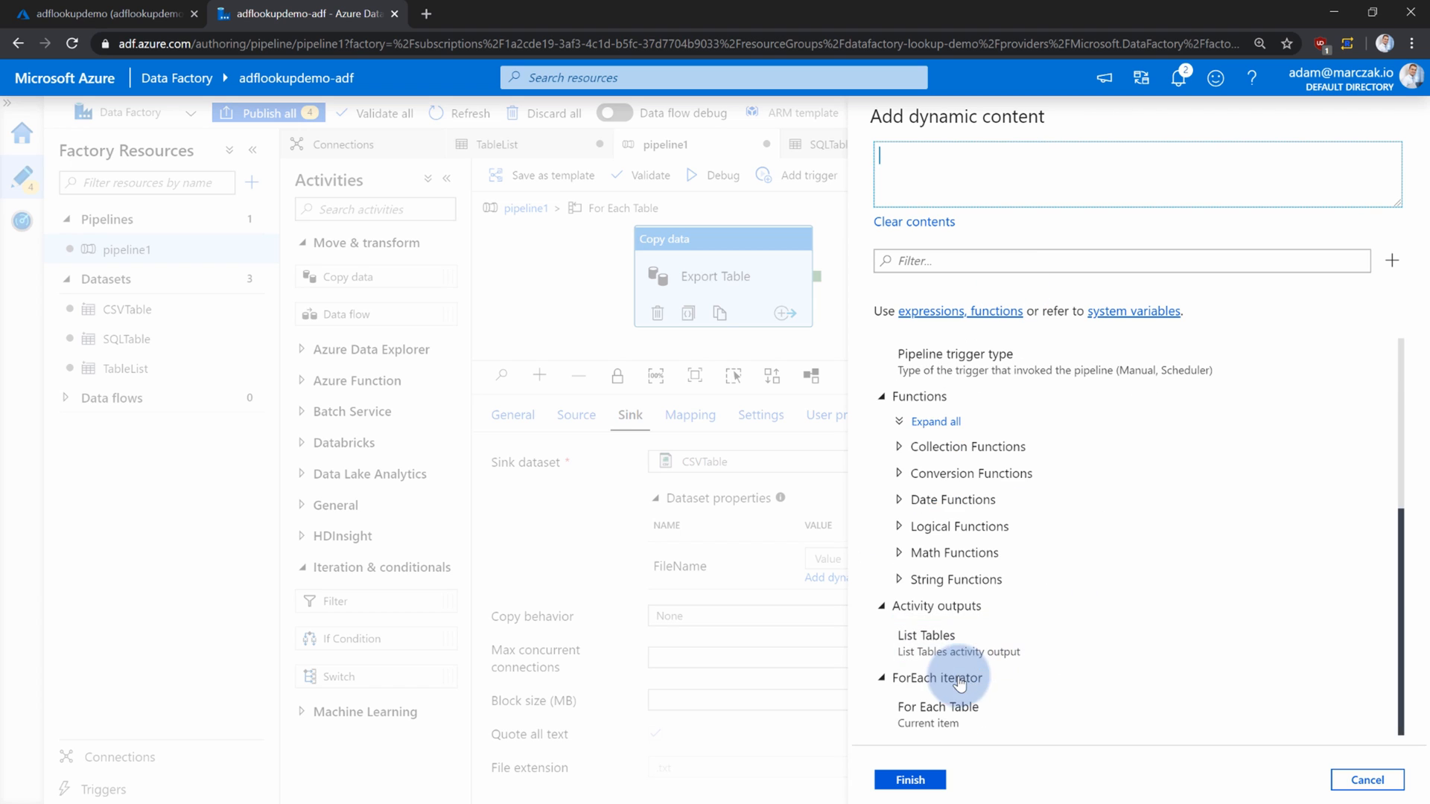
pyautogui.click(956, 723)
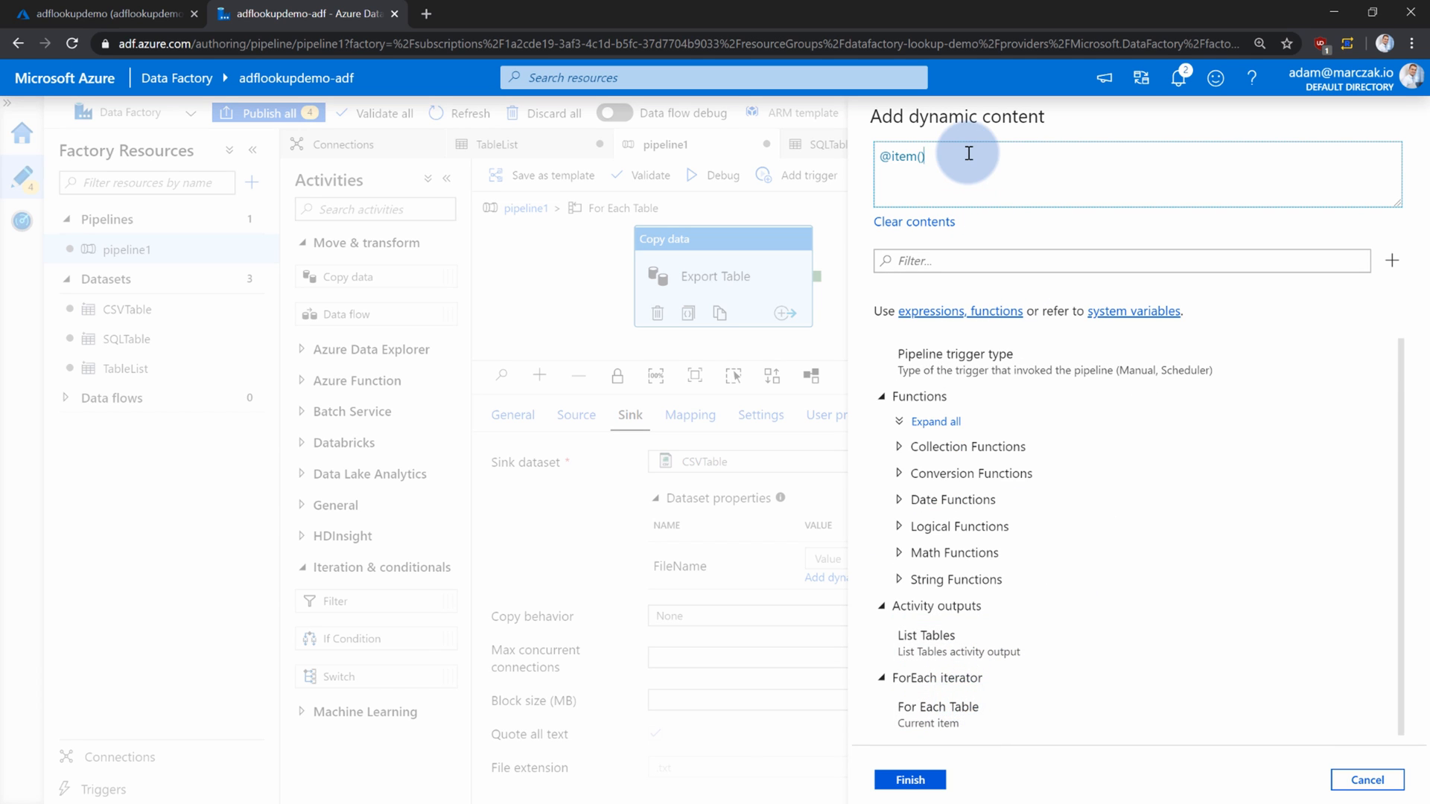
pyautogui.write('.')
pyautogui.press('BackSpace')
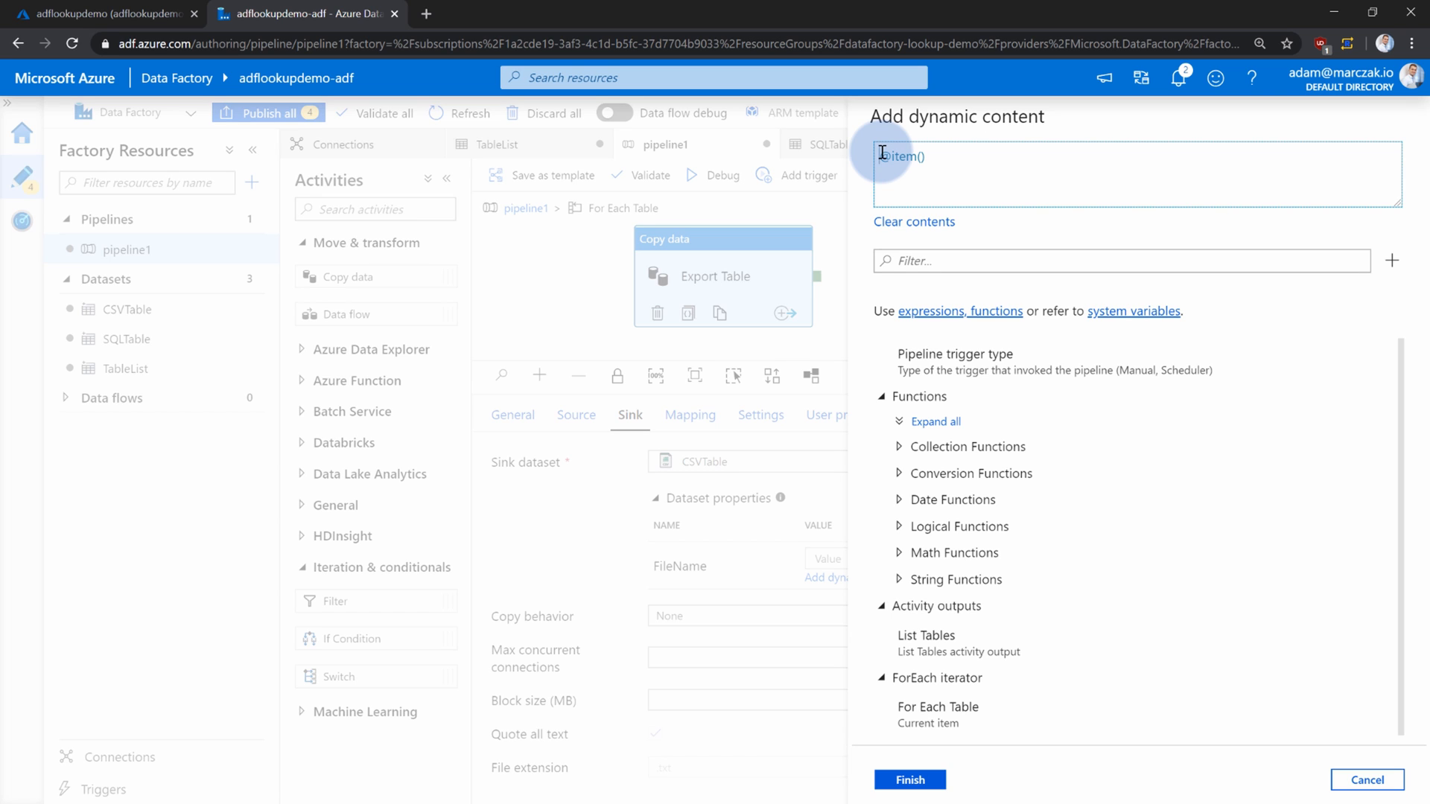
pyautogui.moveTo(884, 155); pyautogui.dragTo(961, 154)
pyautogui.press('BackSpace')
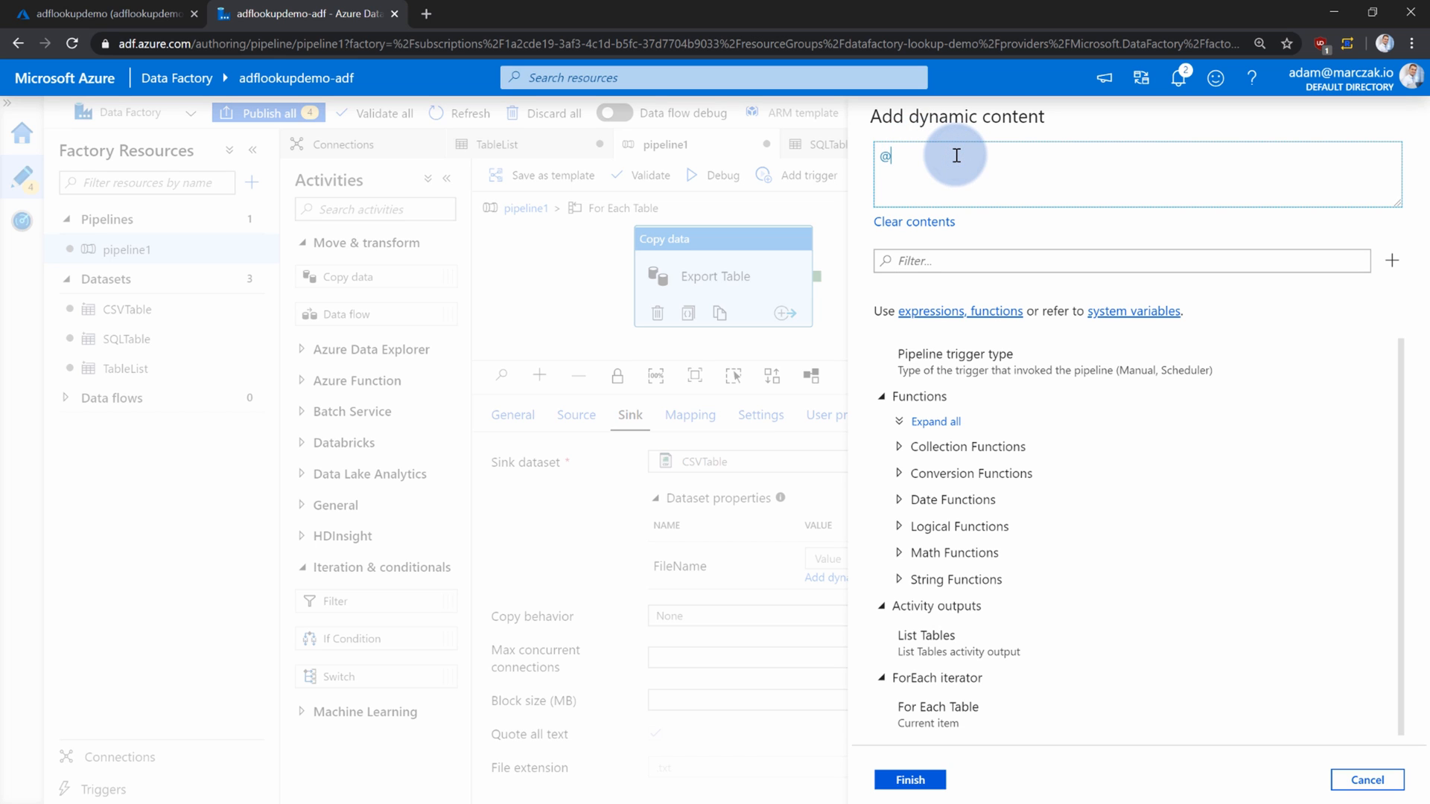
pyautogui.write('concat(')
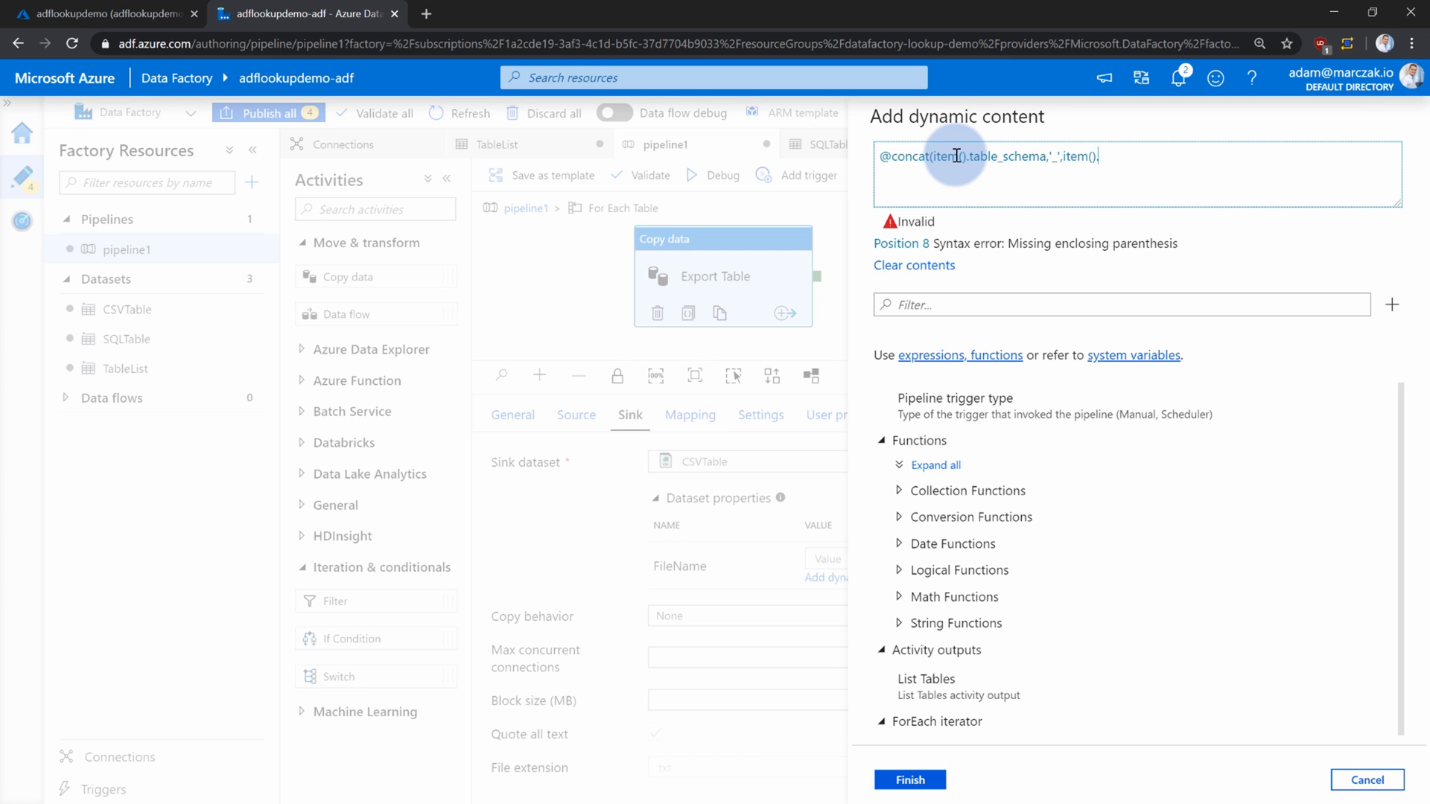
pyautogui.write("e_name,'.csv")
pyautogui.write(')')
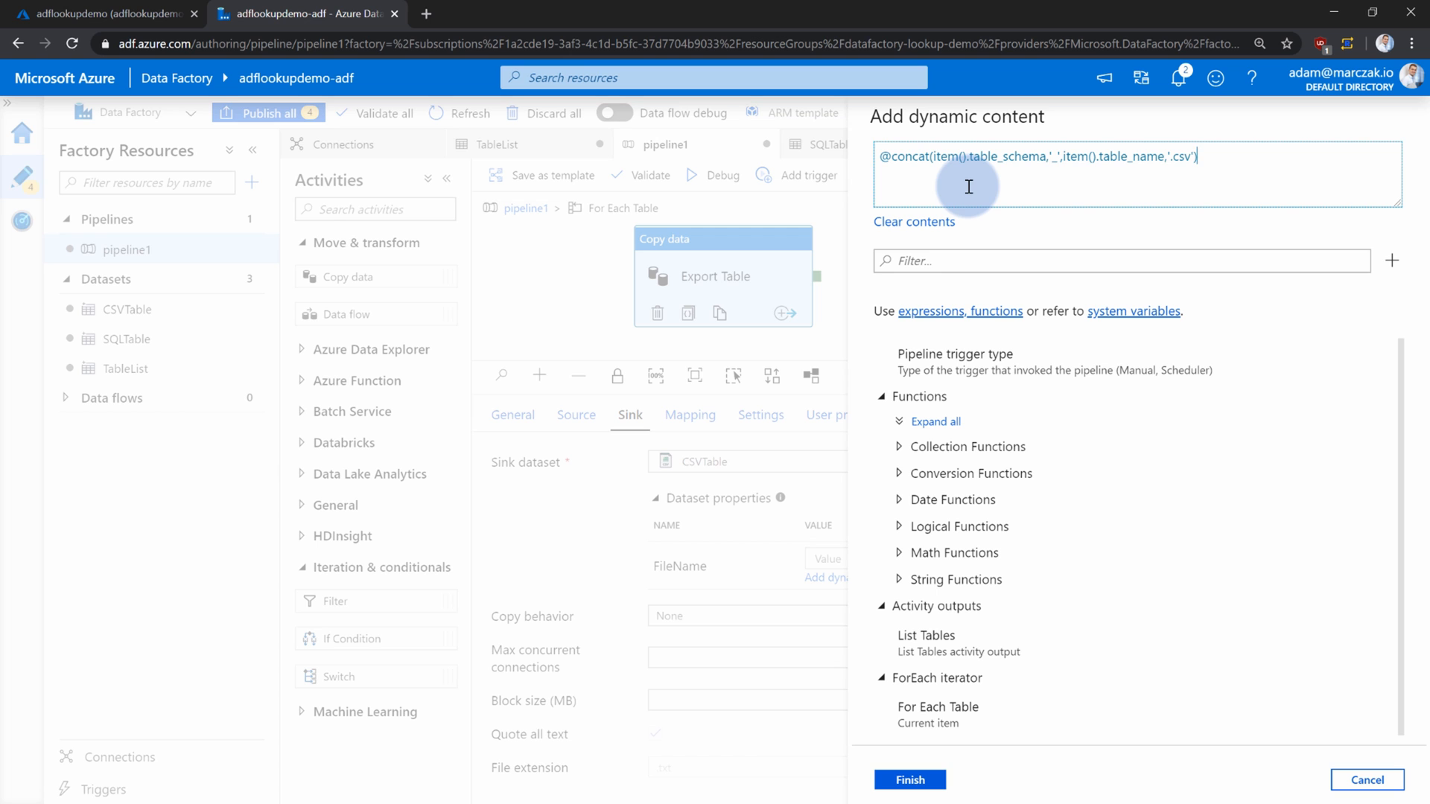
# Check the schema and table name values in the Azure portal query results, apply the FileName expression and deselect the Export Table activity.
pyautogui.click(101, 14)
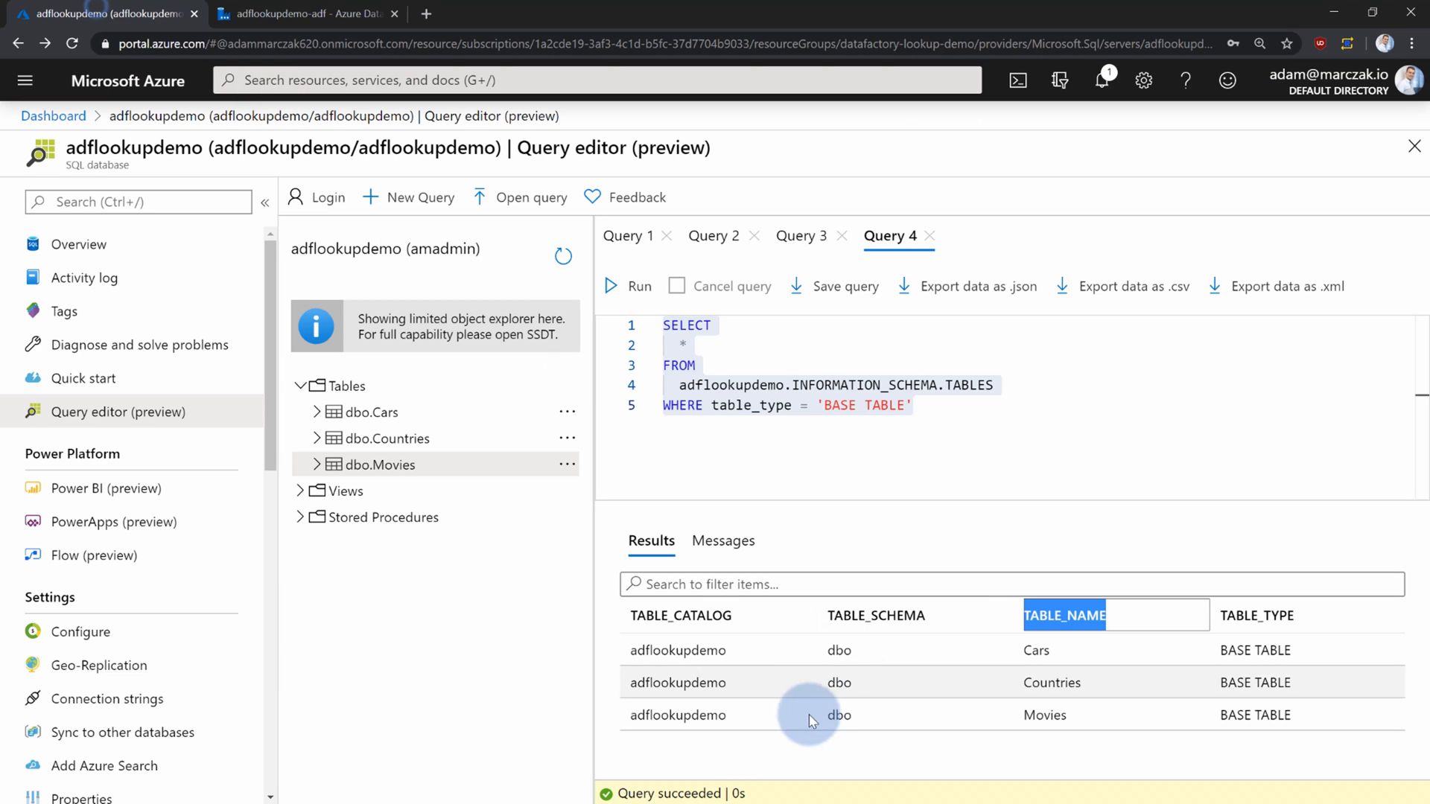
pyautogui.doubleClick(829, 648)
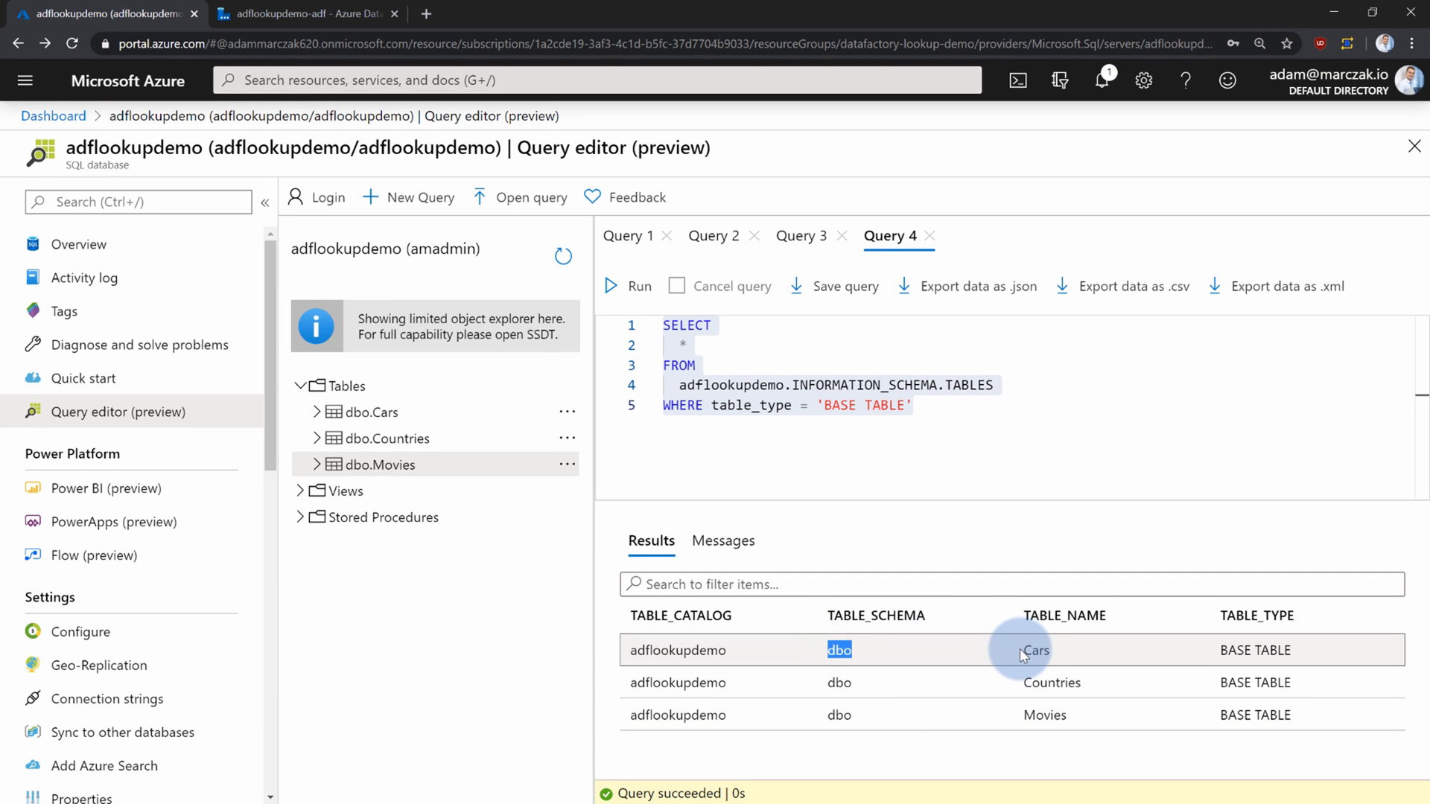
pyautogui.moveTo(1022, 653); pyautogui.dragTo(1048, 653)
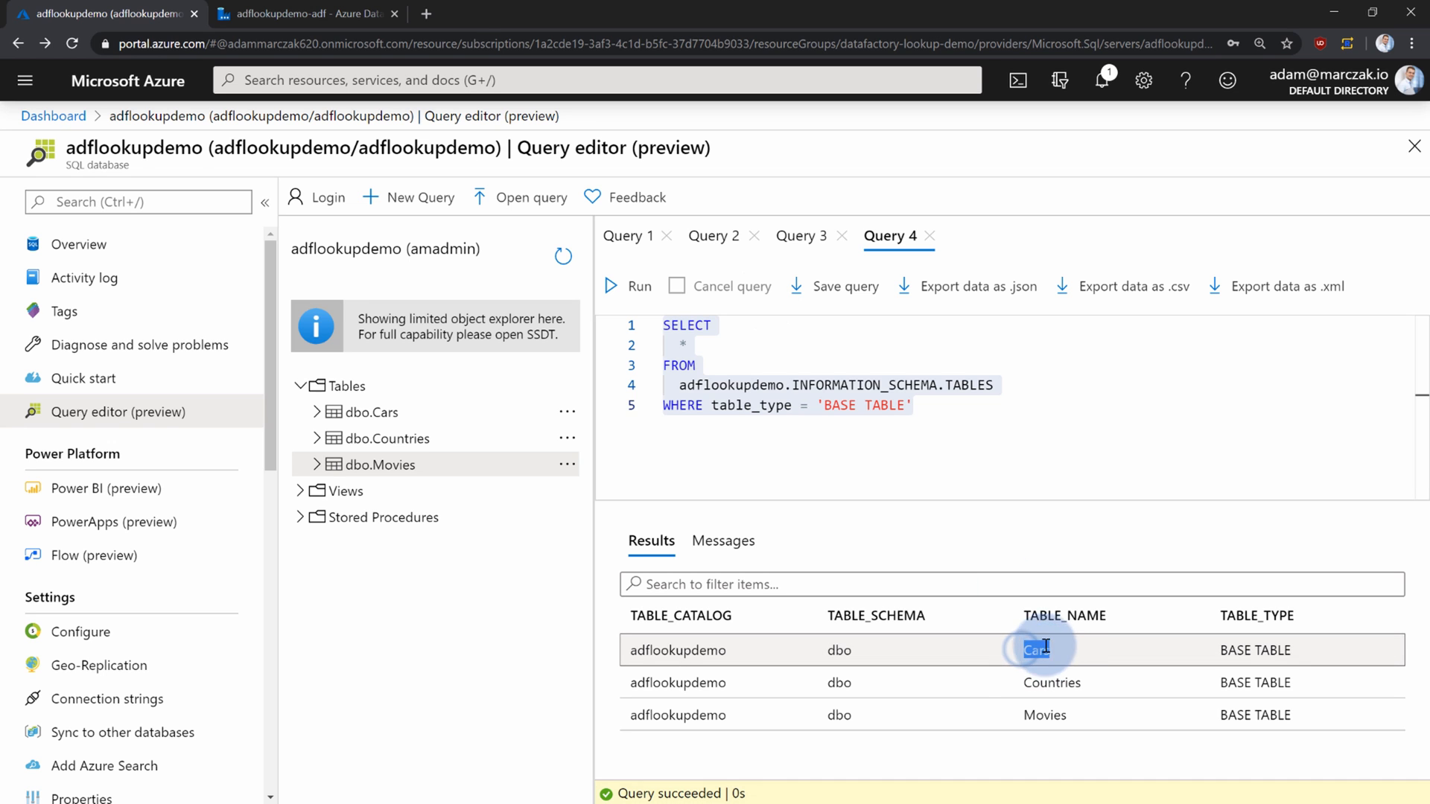
pyautogui.click(298, 14)
pyautogui.click(929, 779)
pyautogui.click(975, 295)
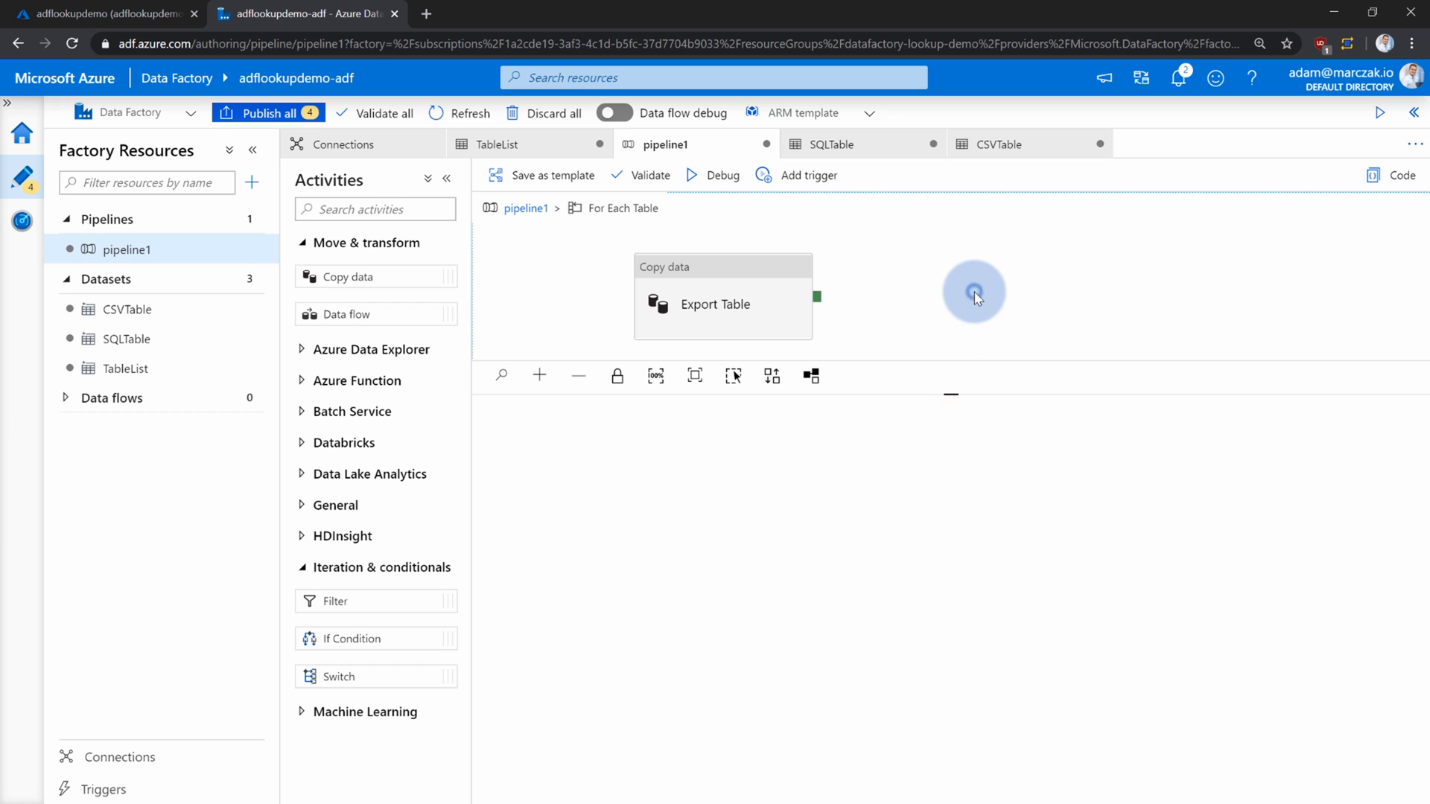
# Return from the For Each Table activity to pipeline1 and start a debug run of the pipeline.
pyautogui.click(944, 371)
pyautogui.moveTo(950, 393); pyautogui.dragTo(950, 477)
pyautogui.moveTo(501, 206); pyautogui.dragTo(542, 214)
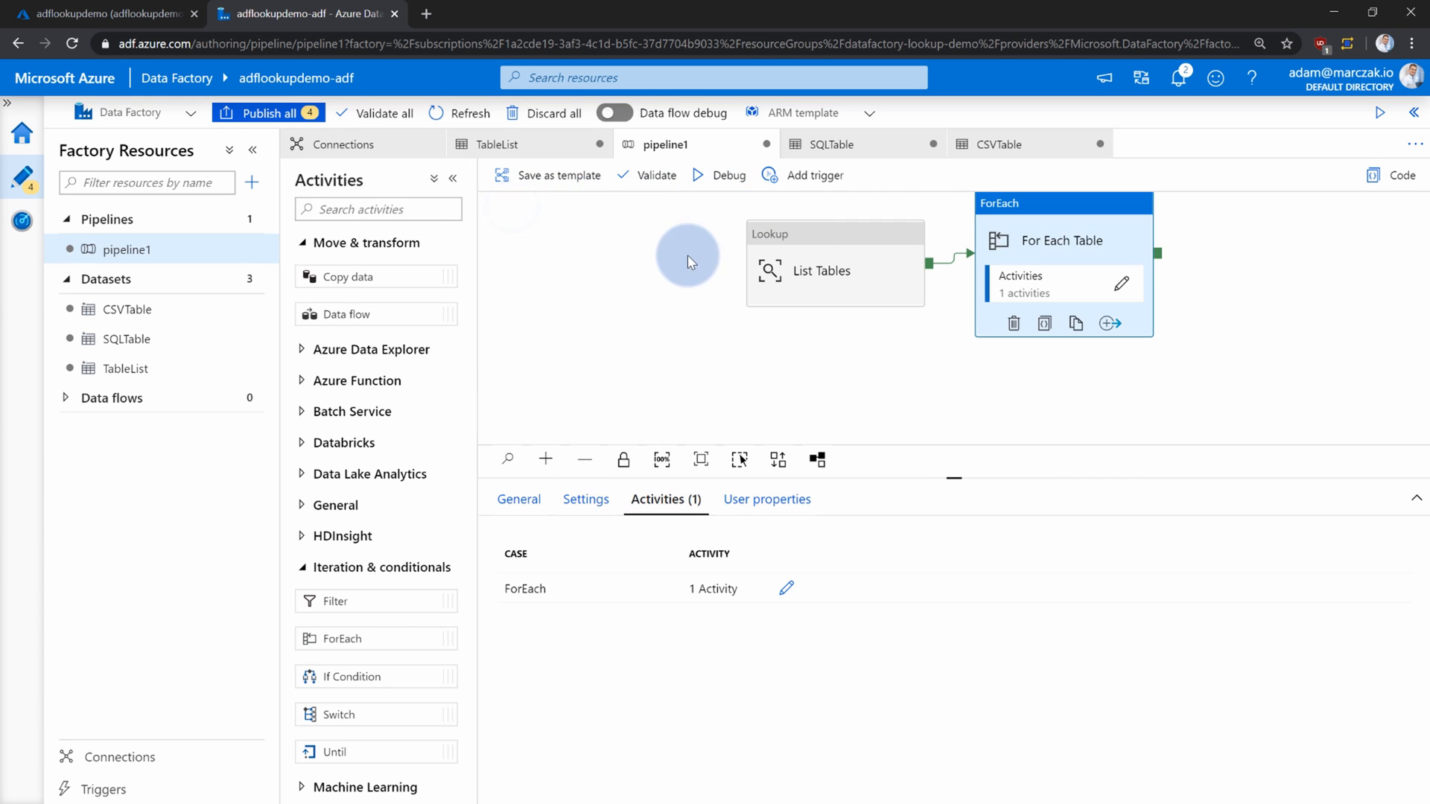
pyautogui.click(733, 191)
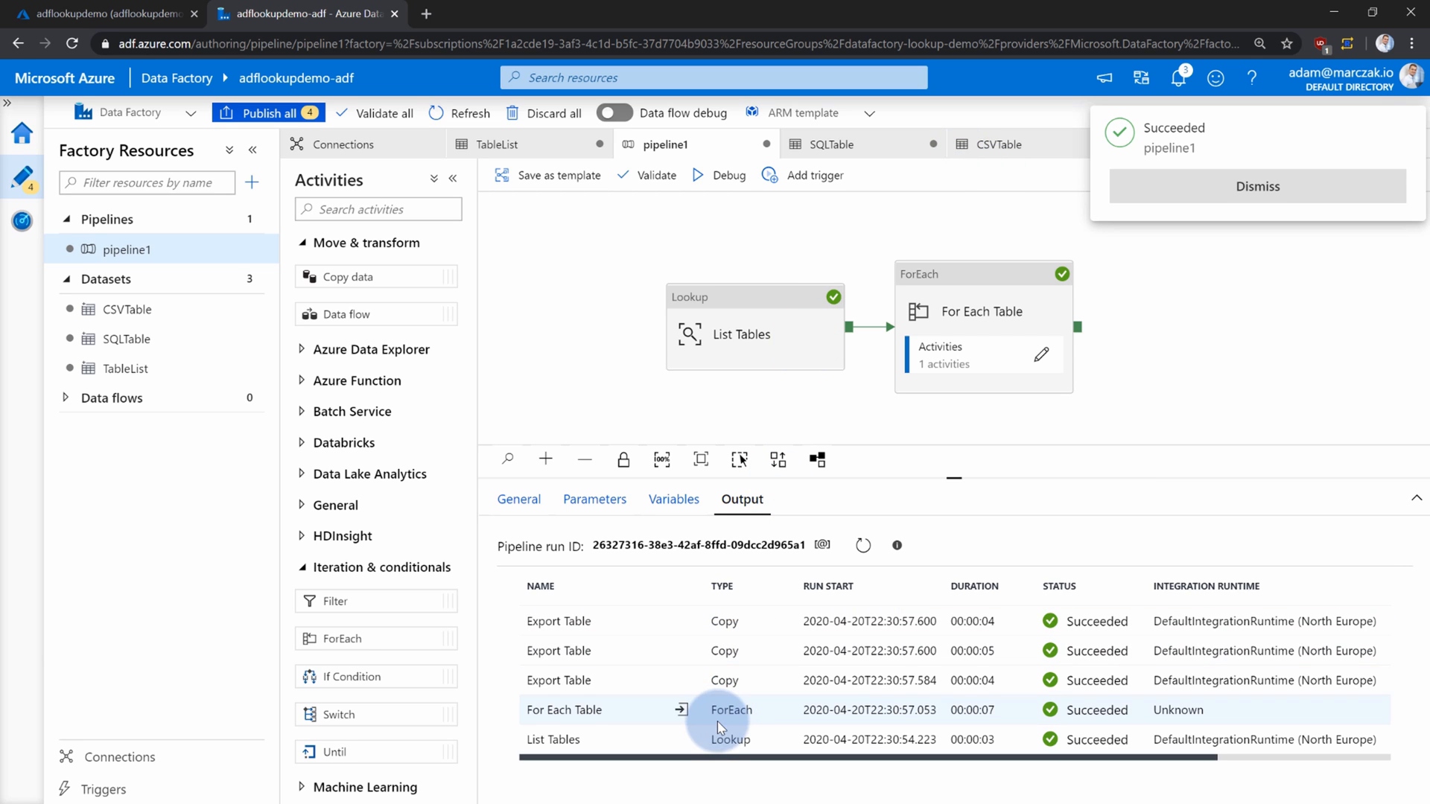
# Open the List Tables lookup's run output and examine its count and the fields of each listed table.
pyautogui.click(802, 311)
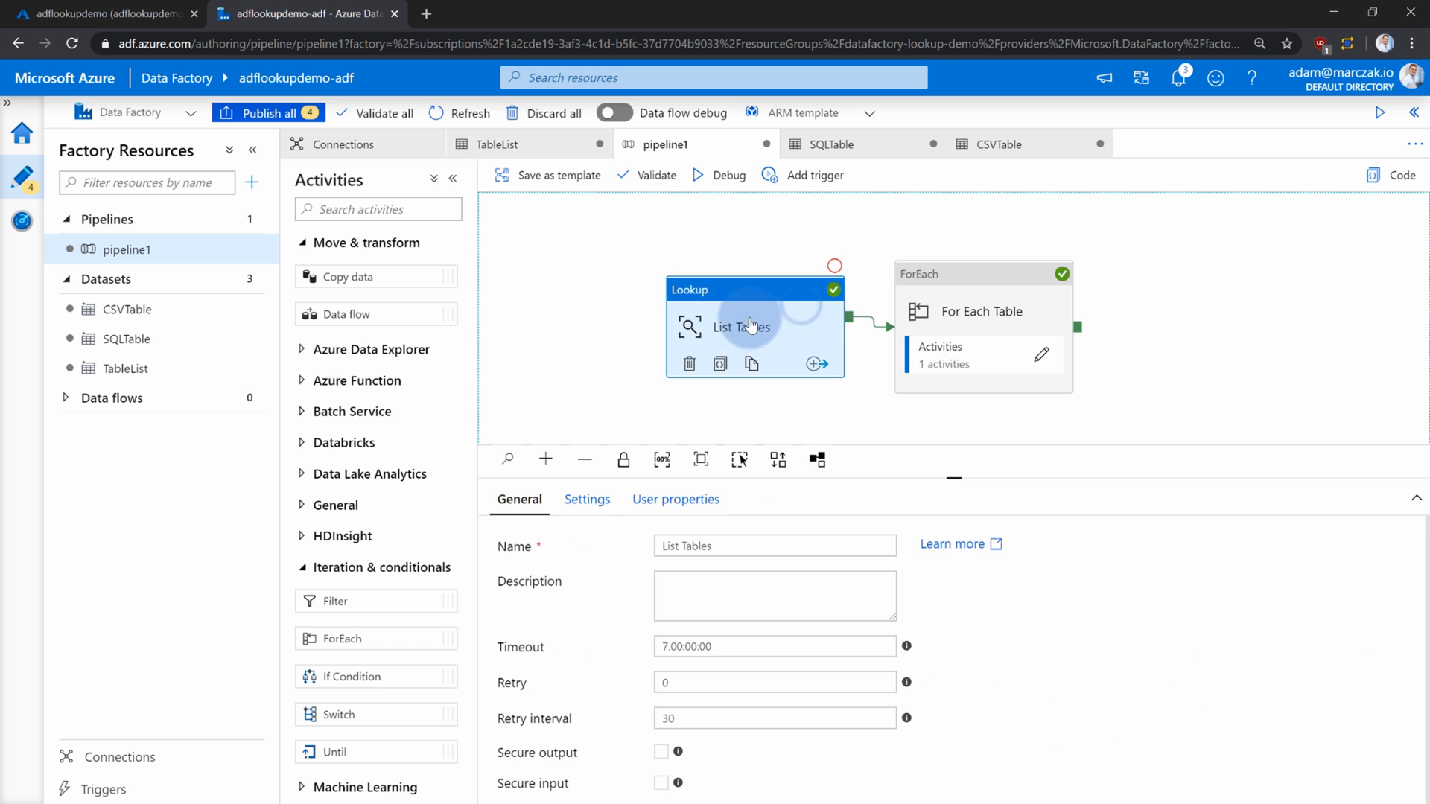
pyautogui.click(577, 340)
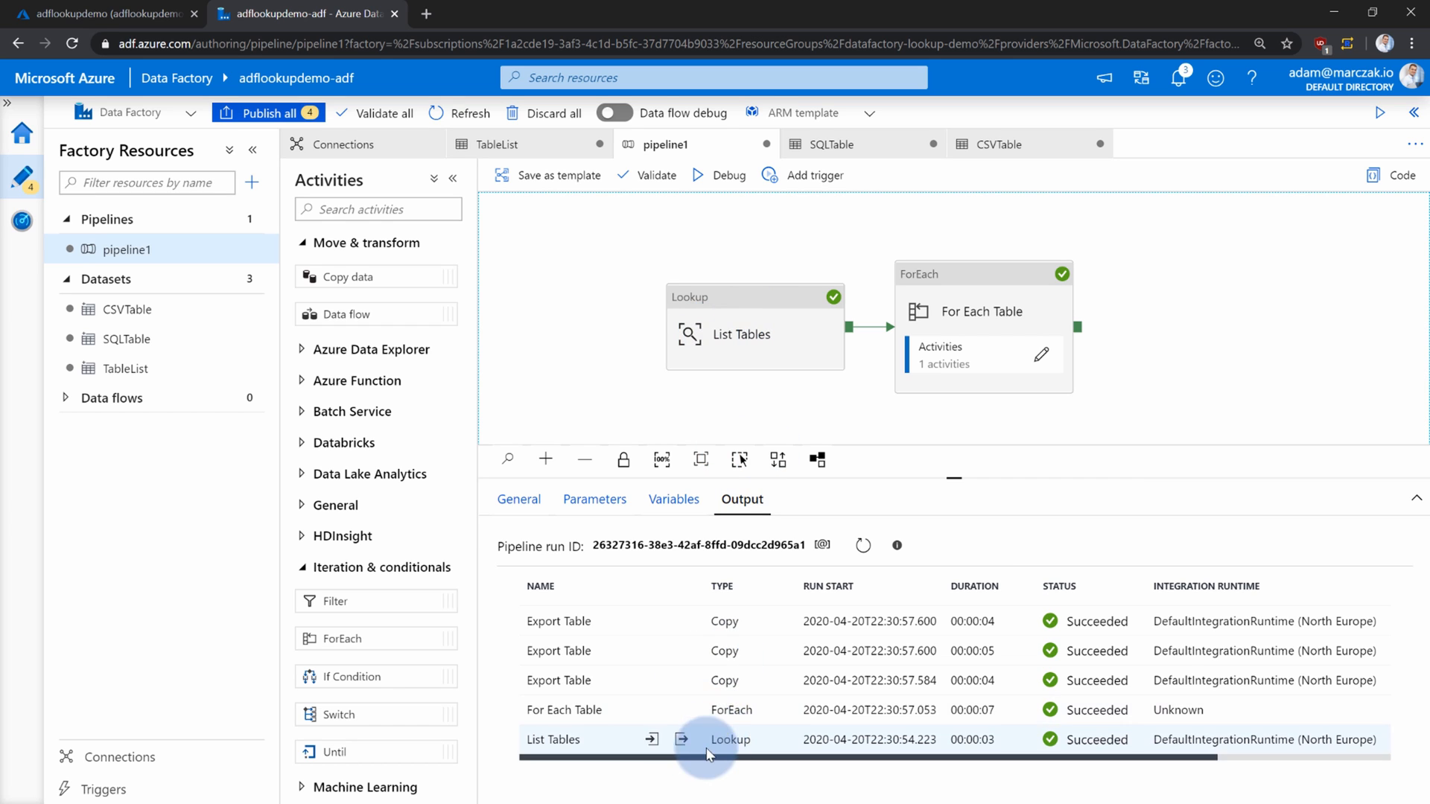
pyautogui.click(680, 740)
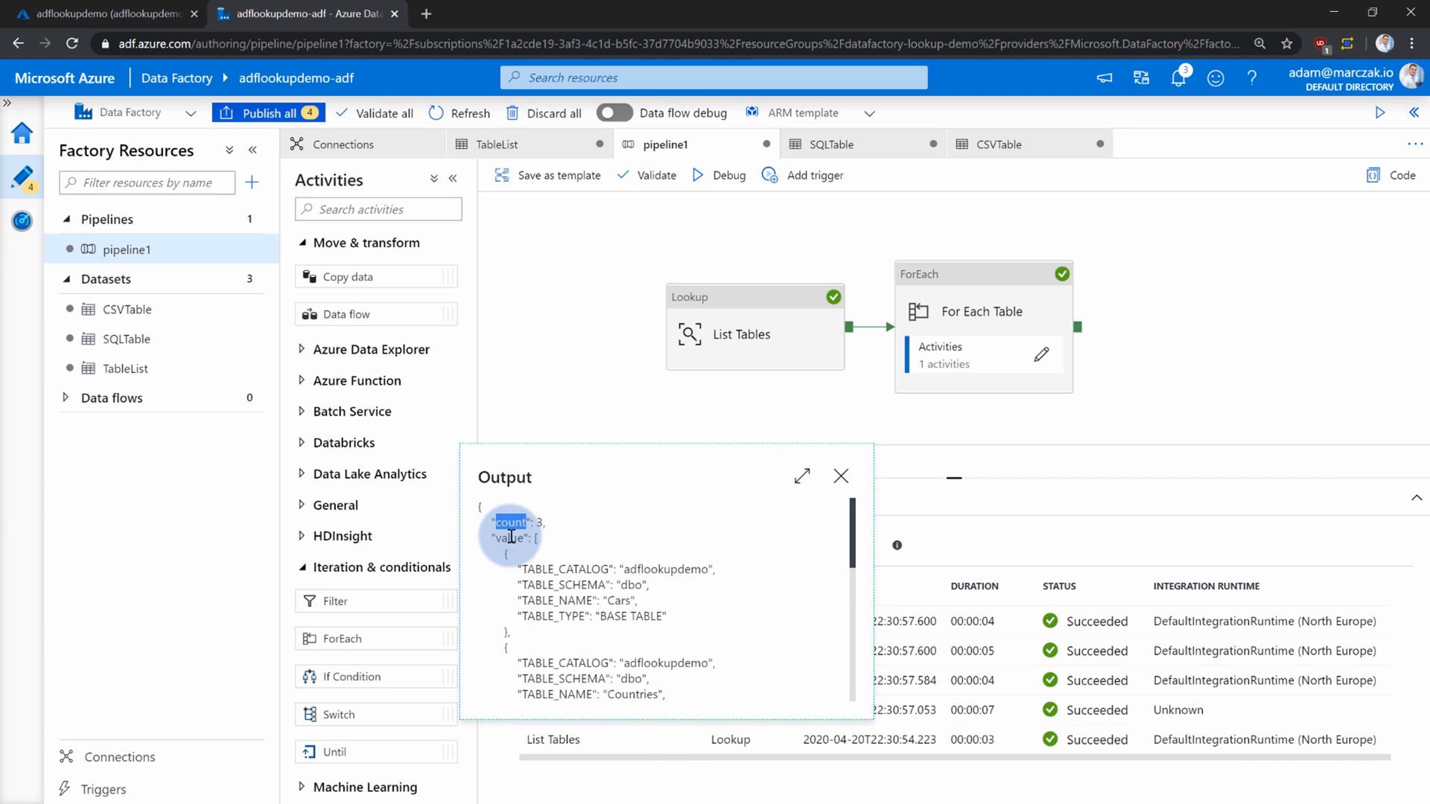
pyautogui.doubleClick(527, 570)
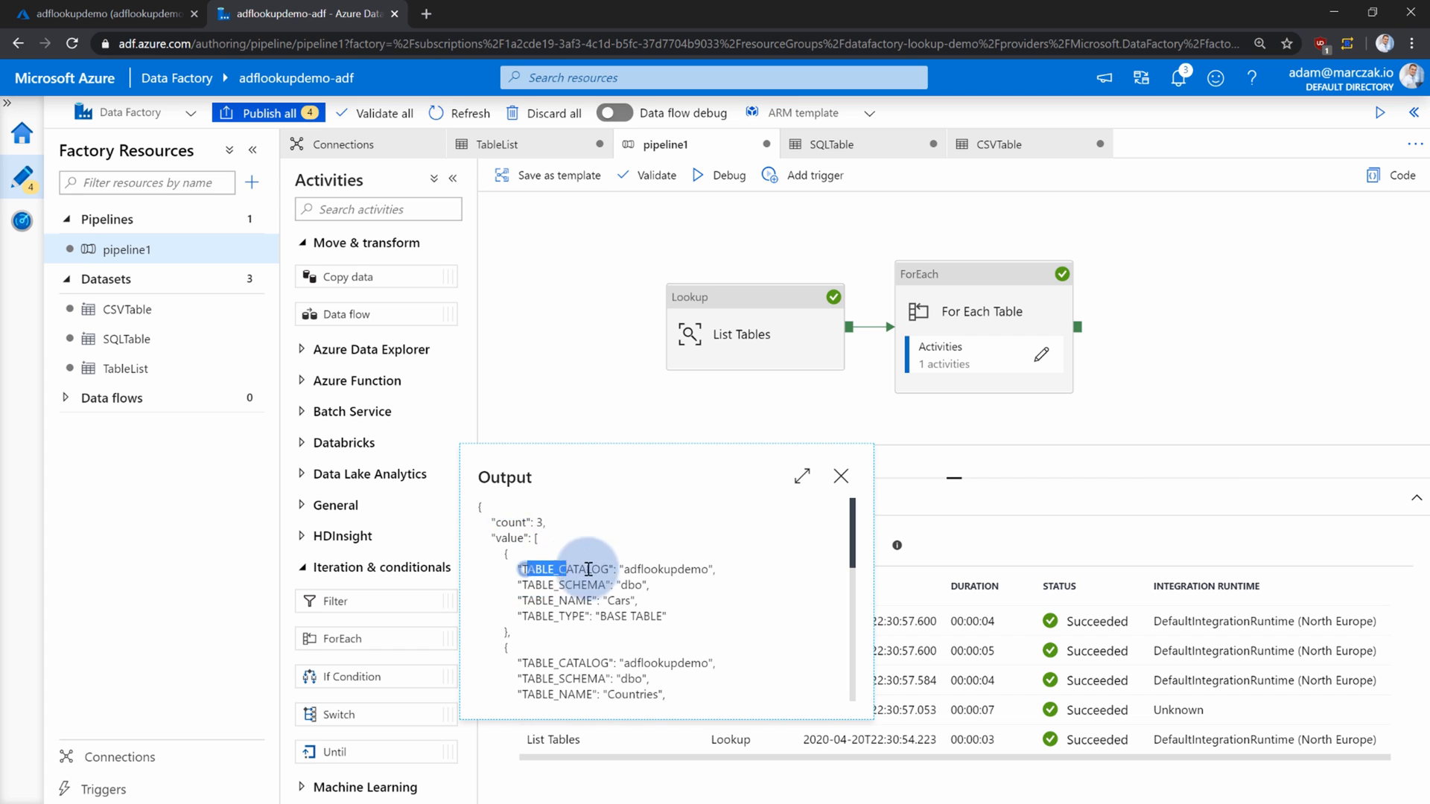
pyautogui.moveTo(534, 585); pyautogui.dragTo(580, 617)
# Rerun the INFORMATION_SCHEMA.TABLES query in the Azure portal, compare it with the List Tables output in Data Factory, and close that output.
pyautogui.click(138, 21)
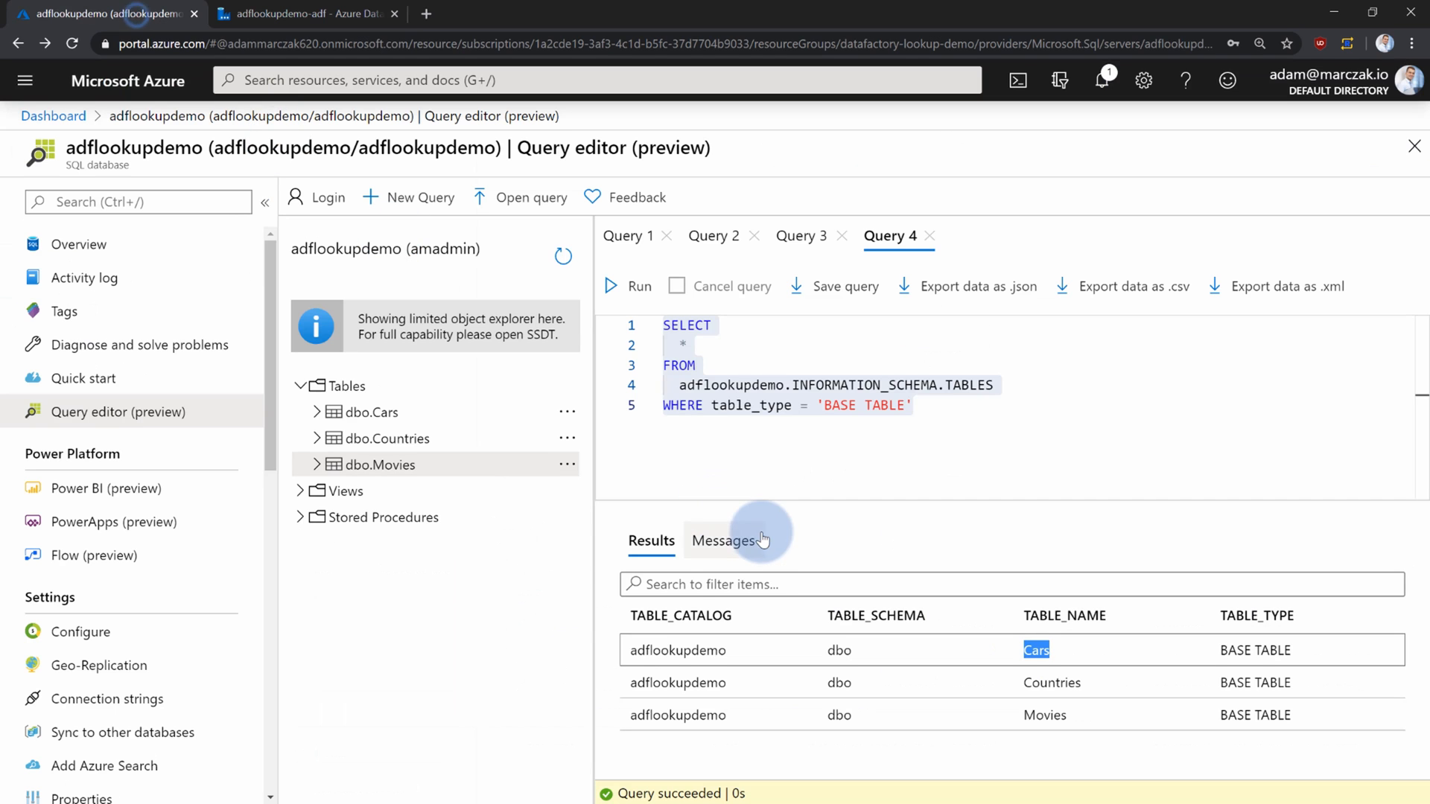
pyautogui.moveTo(943, 418); pyautogui.dragTo(664, 324)
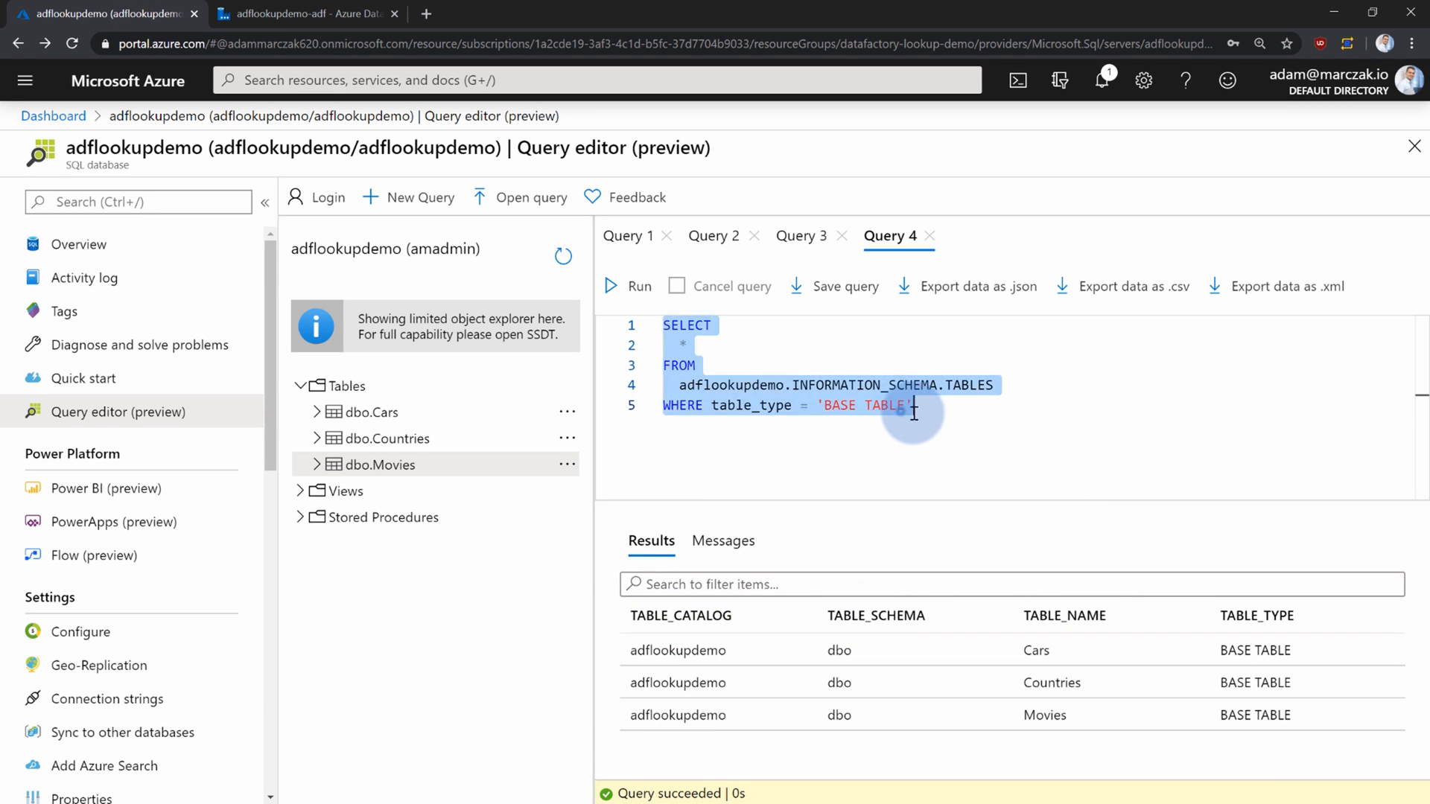
pyautogui.click(607, 286)
pyautogui.click(298, 14)
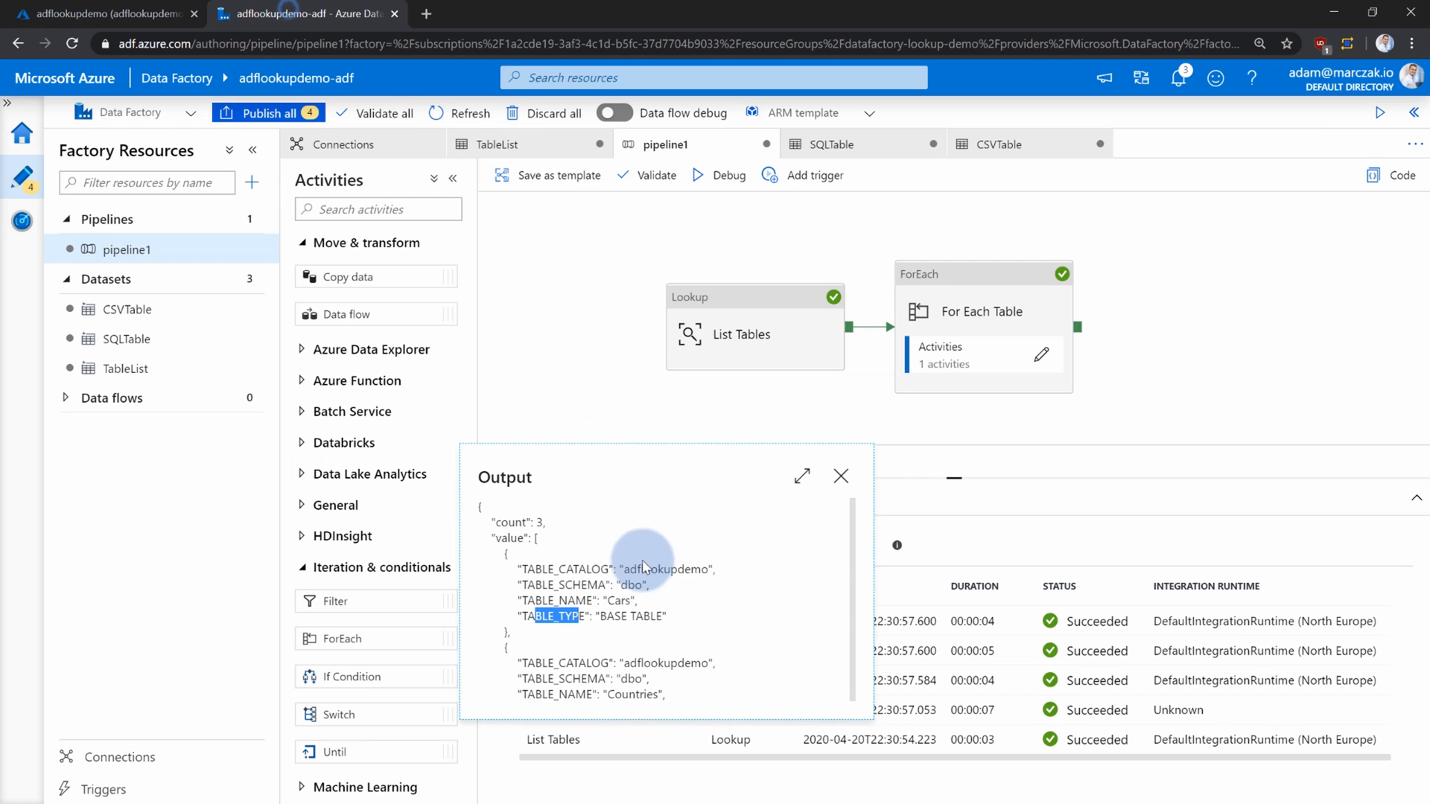
pyautogui.scroll(-5, 586, 562)
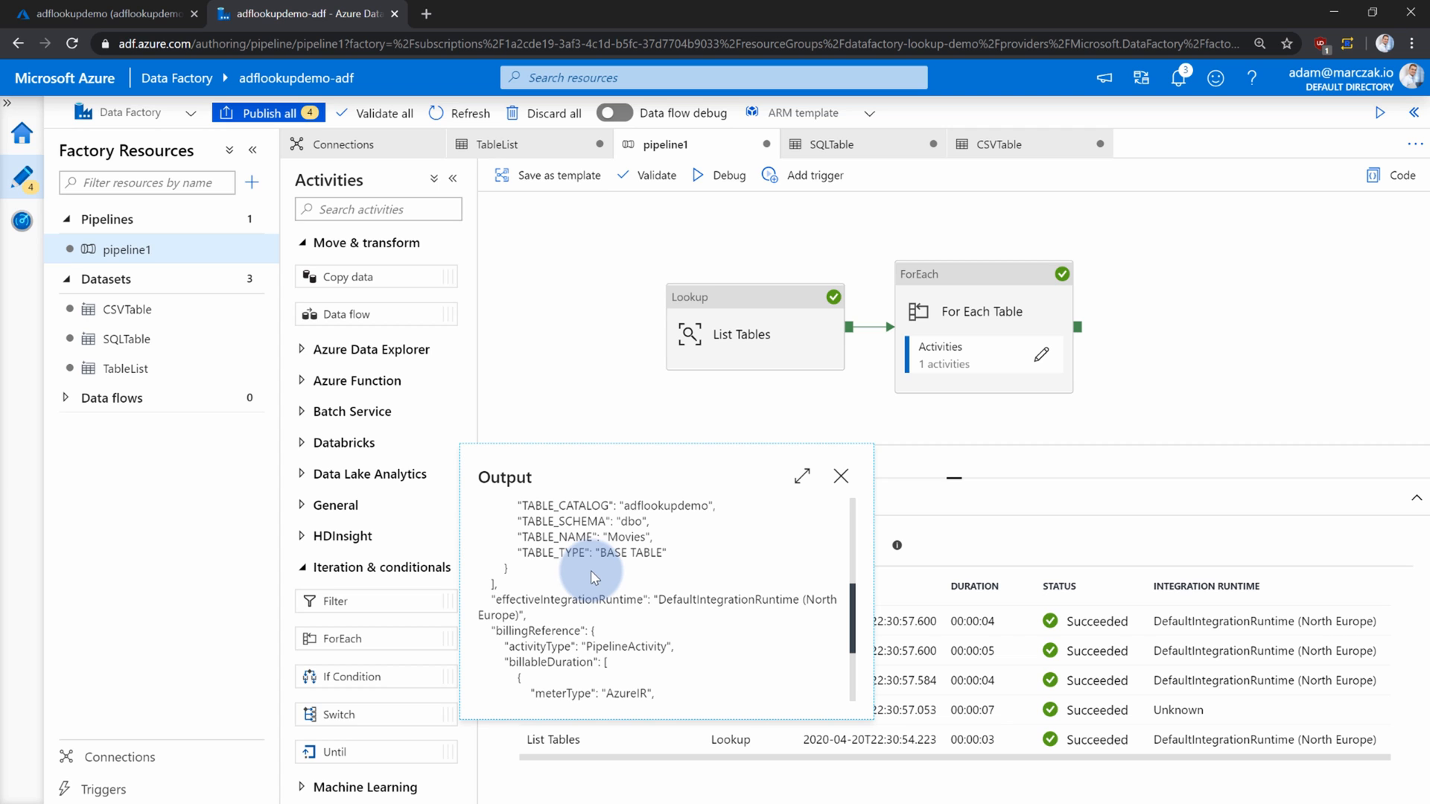
pyautogui.click(841, 476)
# Examine the run input of the For Each Table activity, including its ItemsCount, and close it.
pyautogui.moveTo(634, 714)
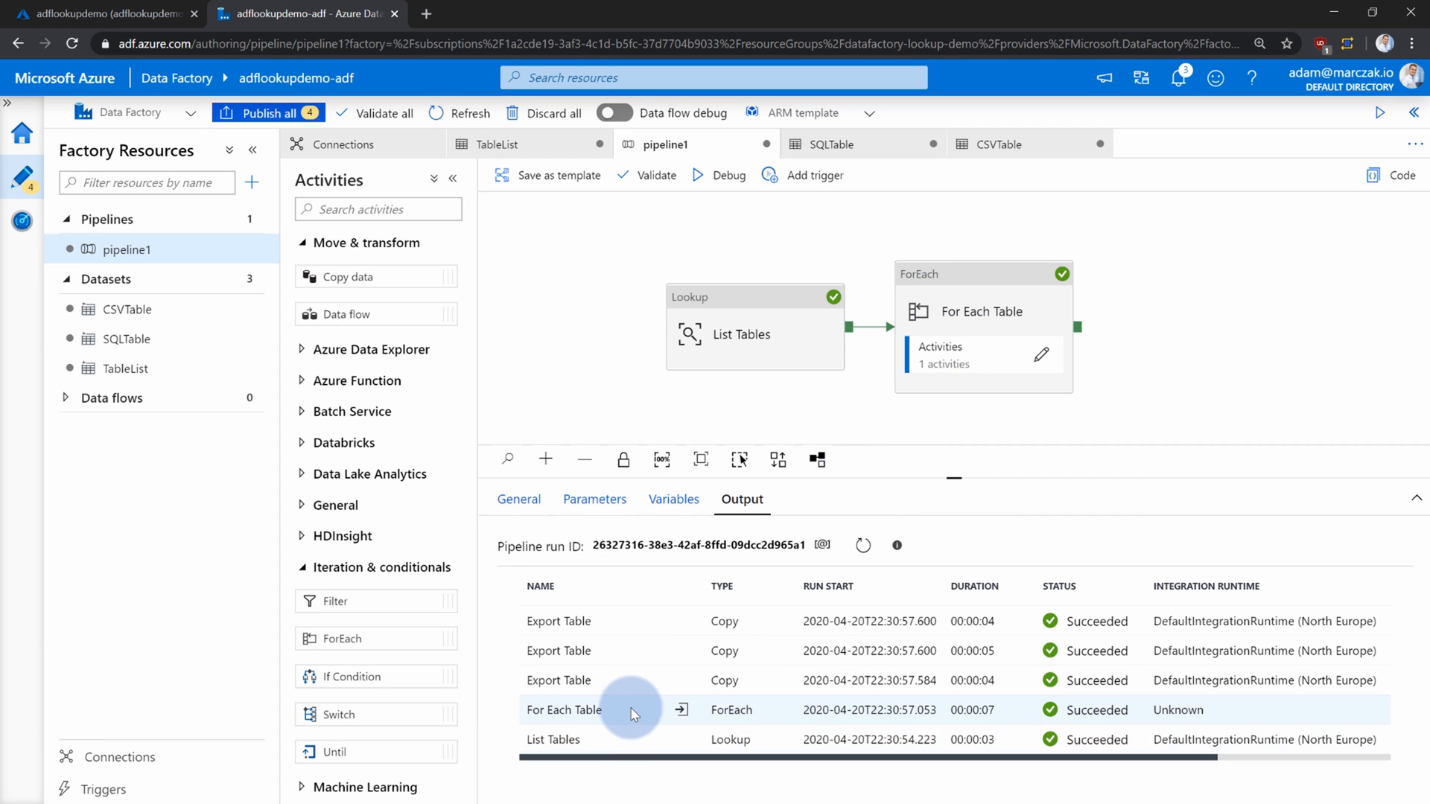
pyautogui.click(680, 709)
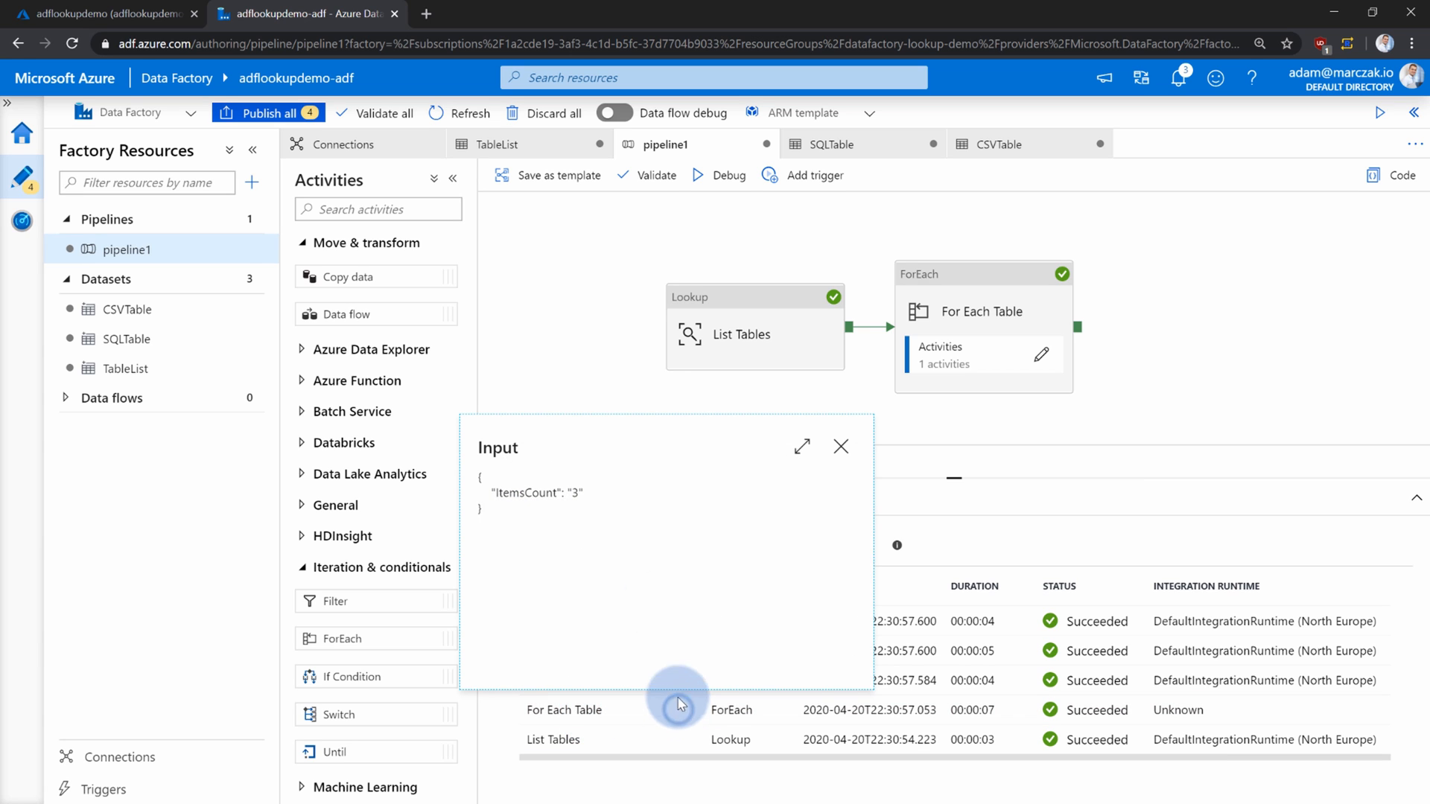
pyautogui.click(844, 447)
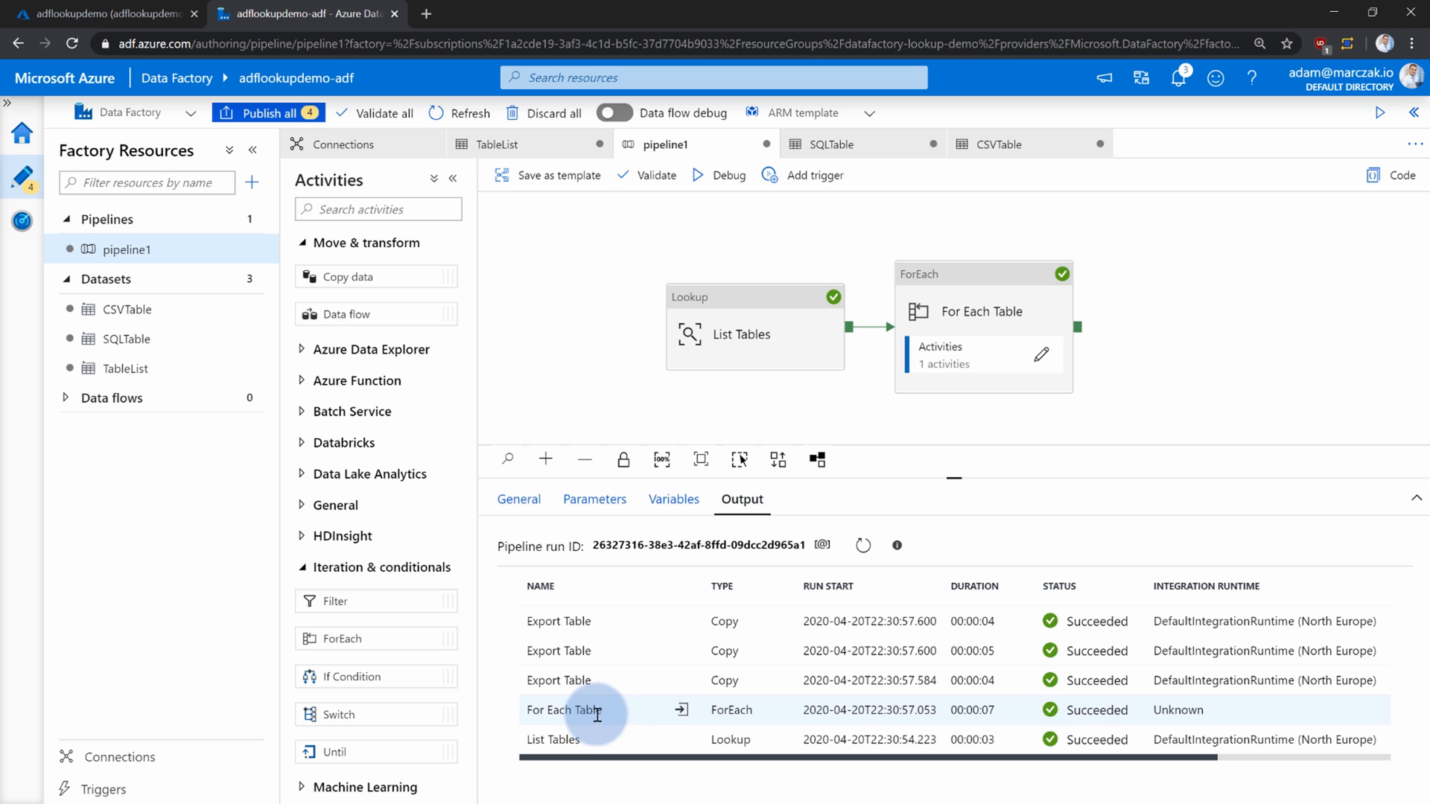
pyautogui.click(681, 713)
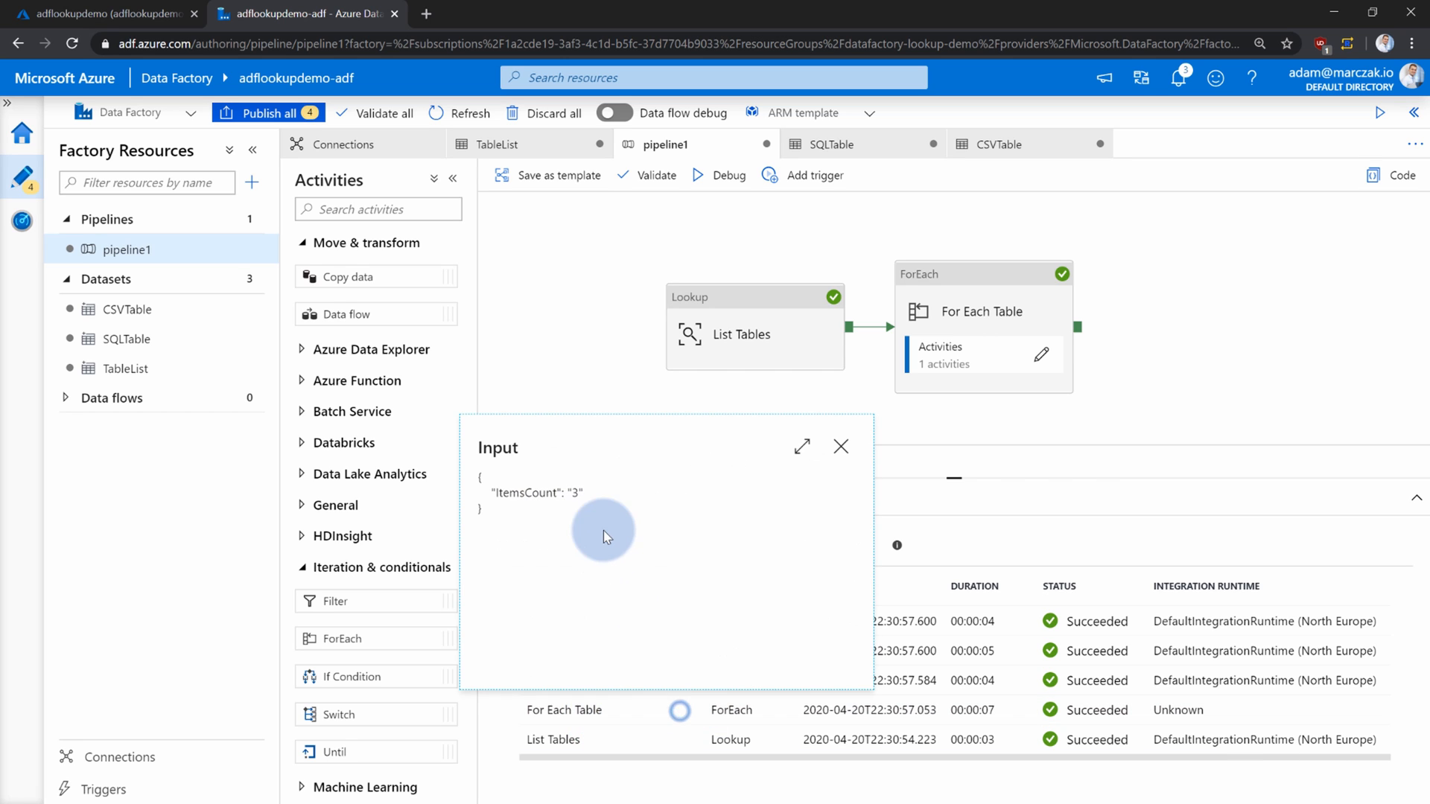
pyautogui.moveTo(553, 520); pyautogui.dragTo(531, 477)
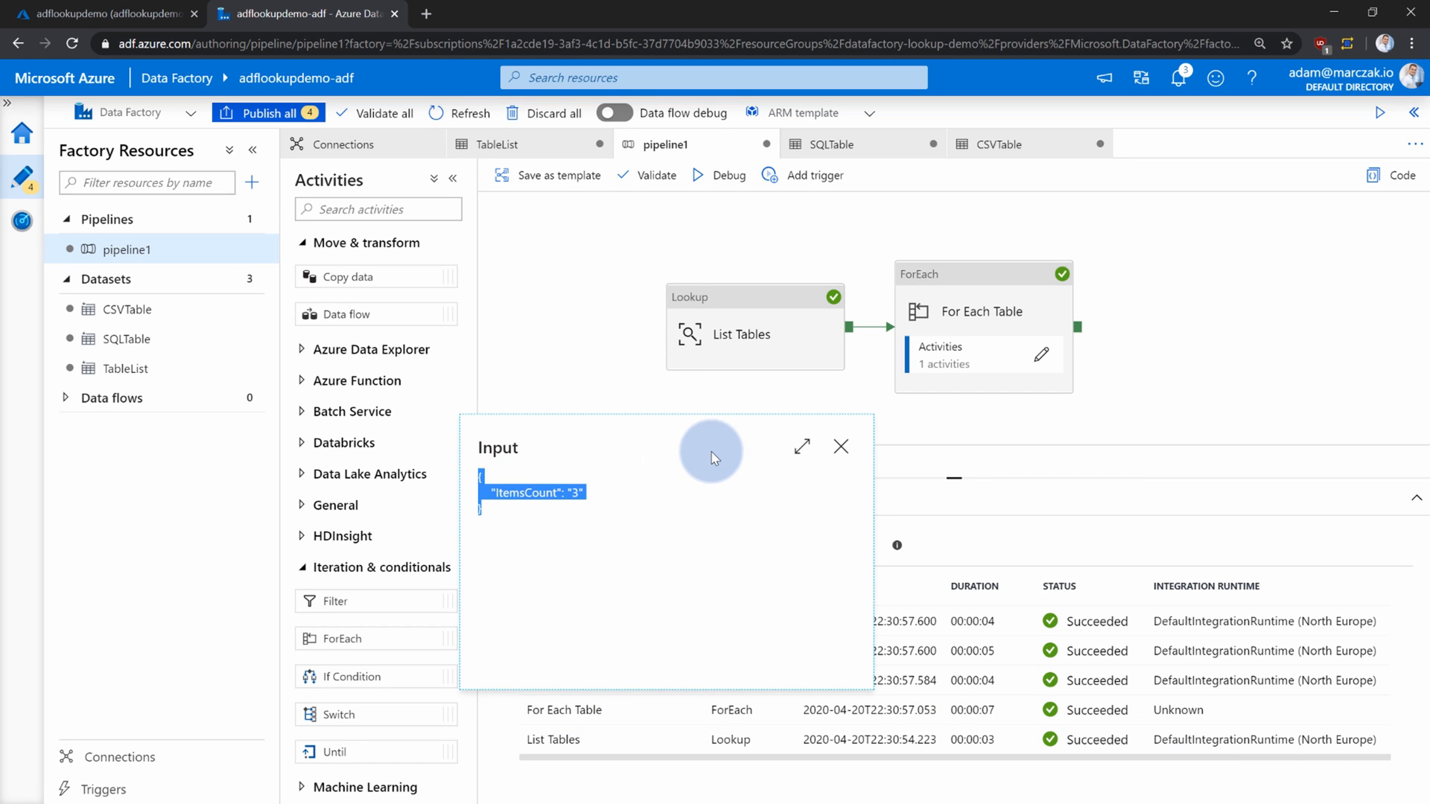
pyautogui.click(840, 446)
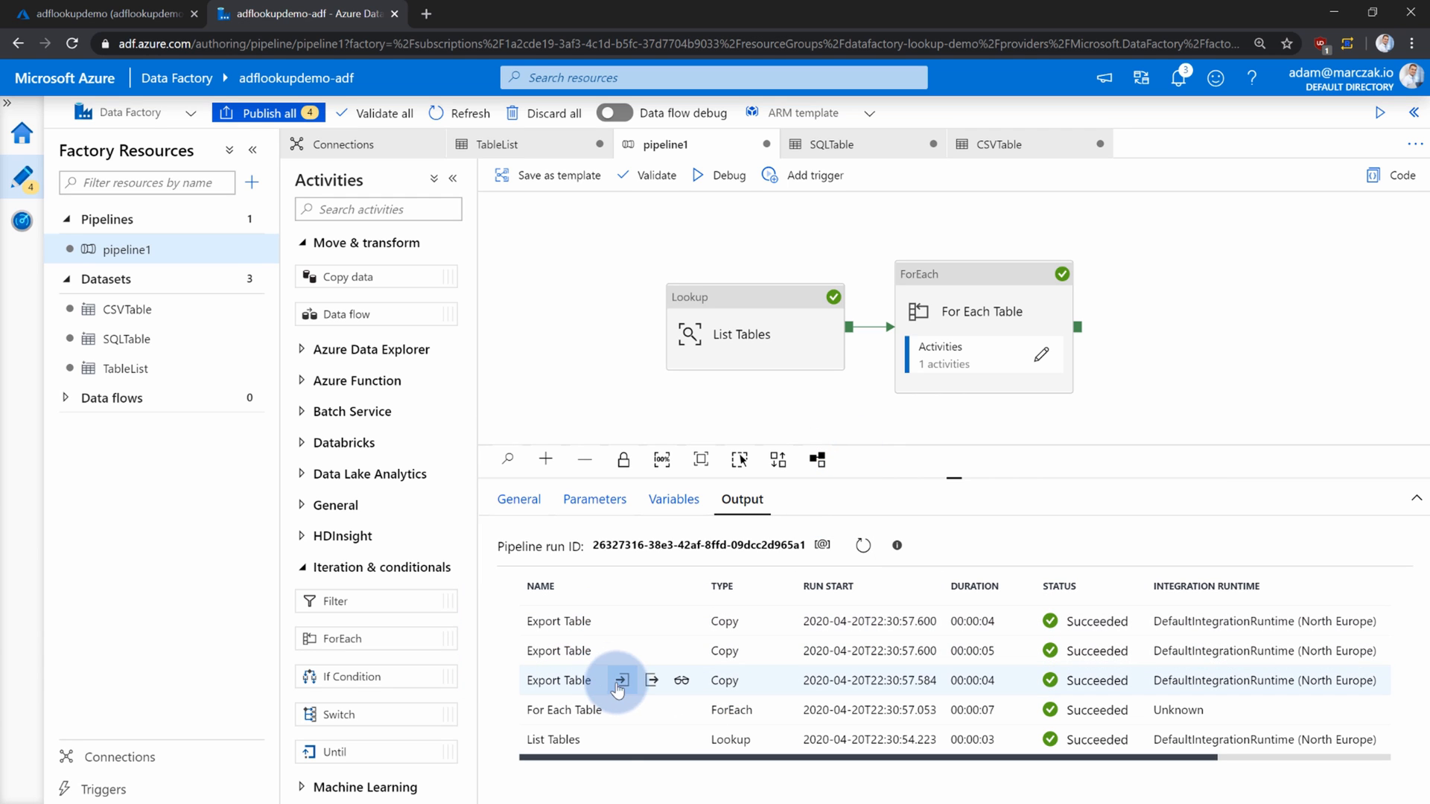
# Switch to the Azure portal and open the exported-data container of the adflookupdemostorage storage account.
pyautogui.click(108, 13)
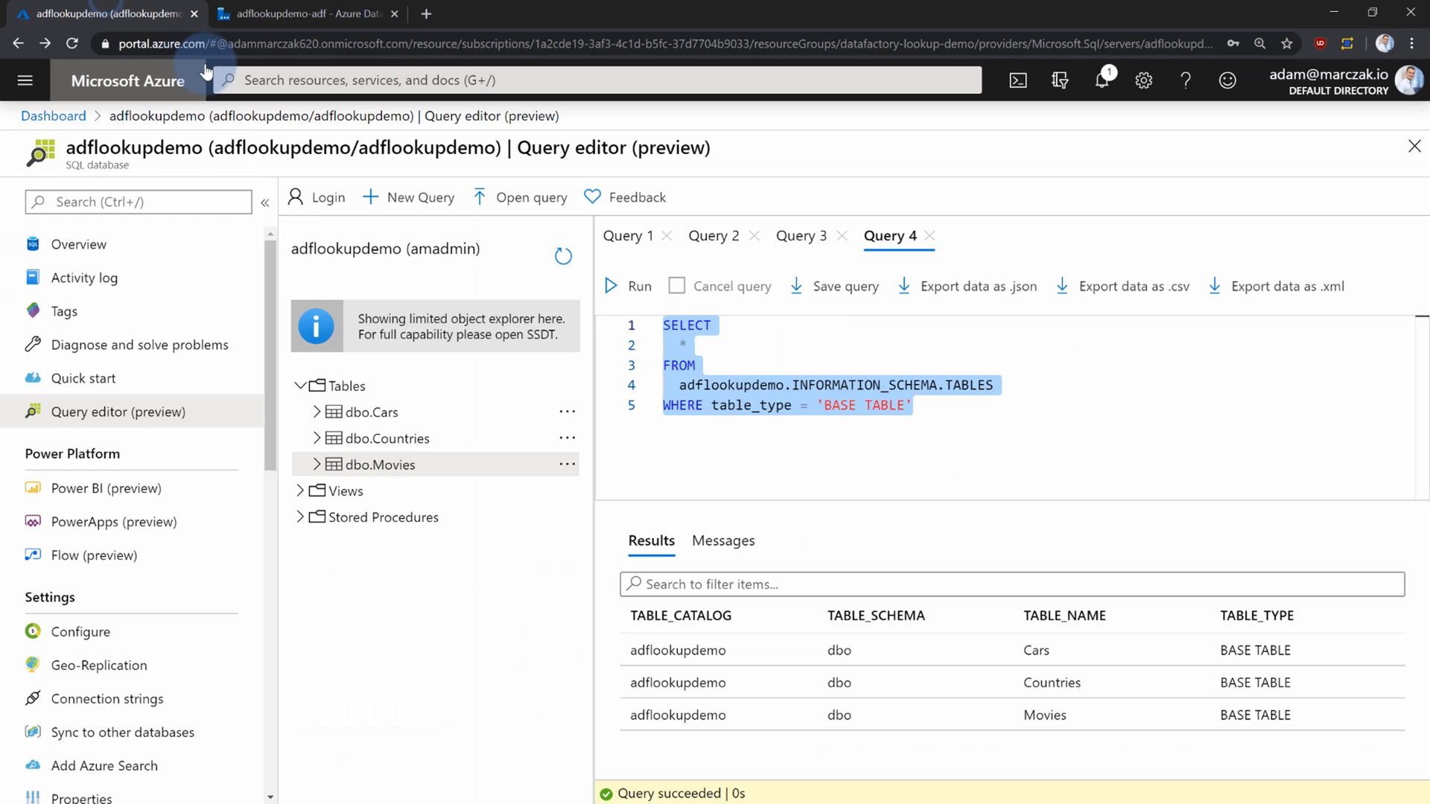
pyautogui.click(171, 82)
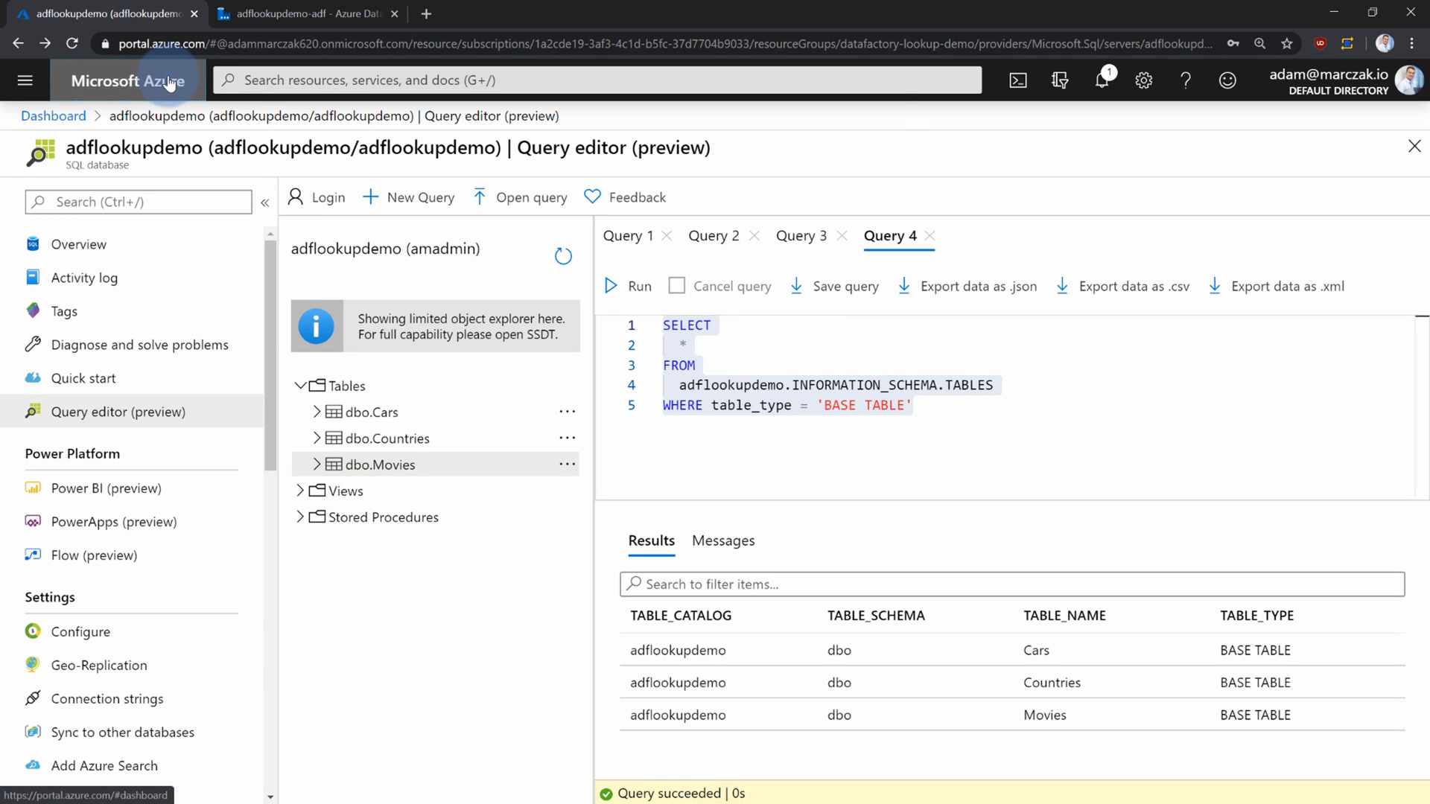
pyautogui.click(845, 137)
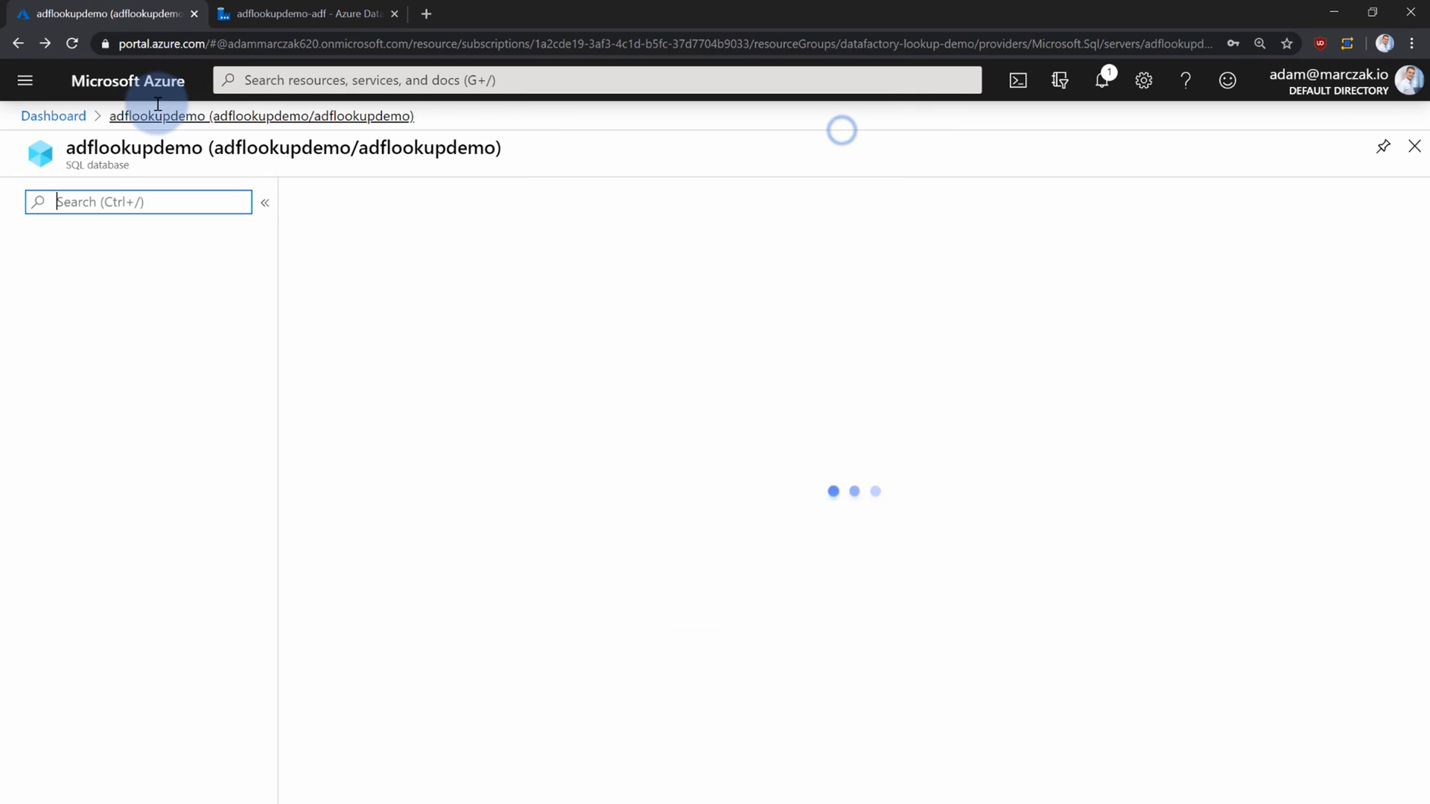
pyautogui.click(153, 83)
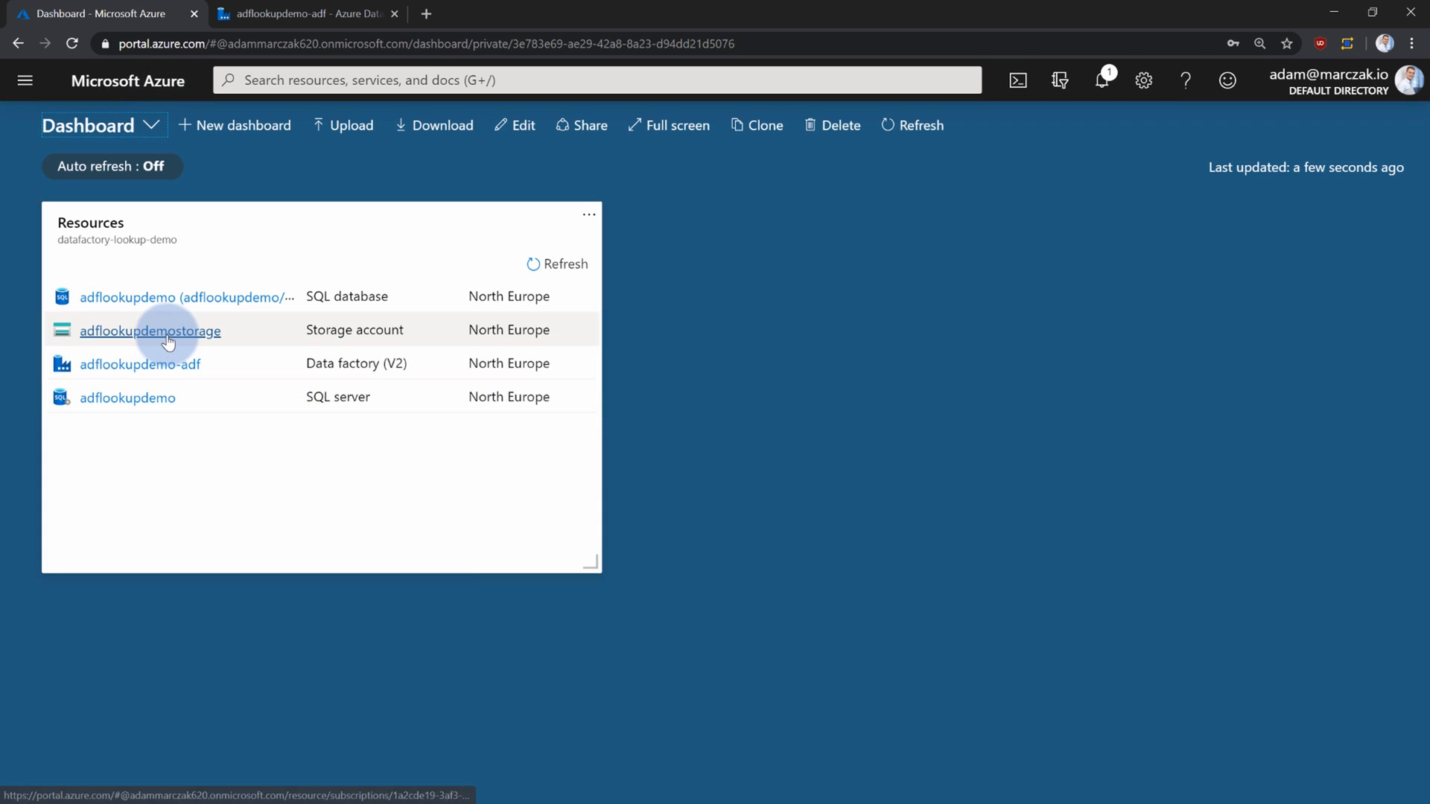
pyautogui.click(160, 343)
pyautogui.click(505, 482)
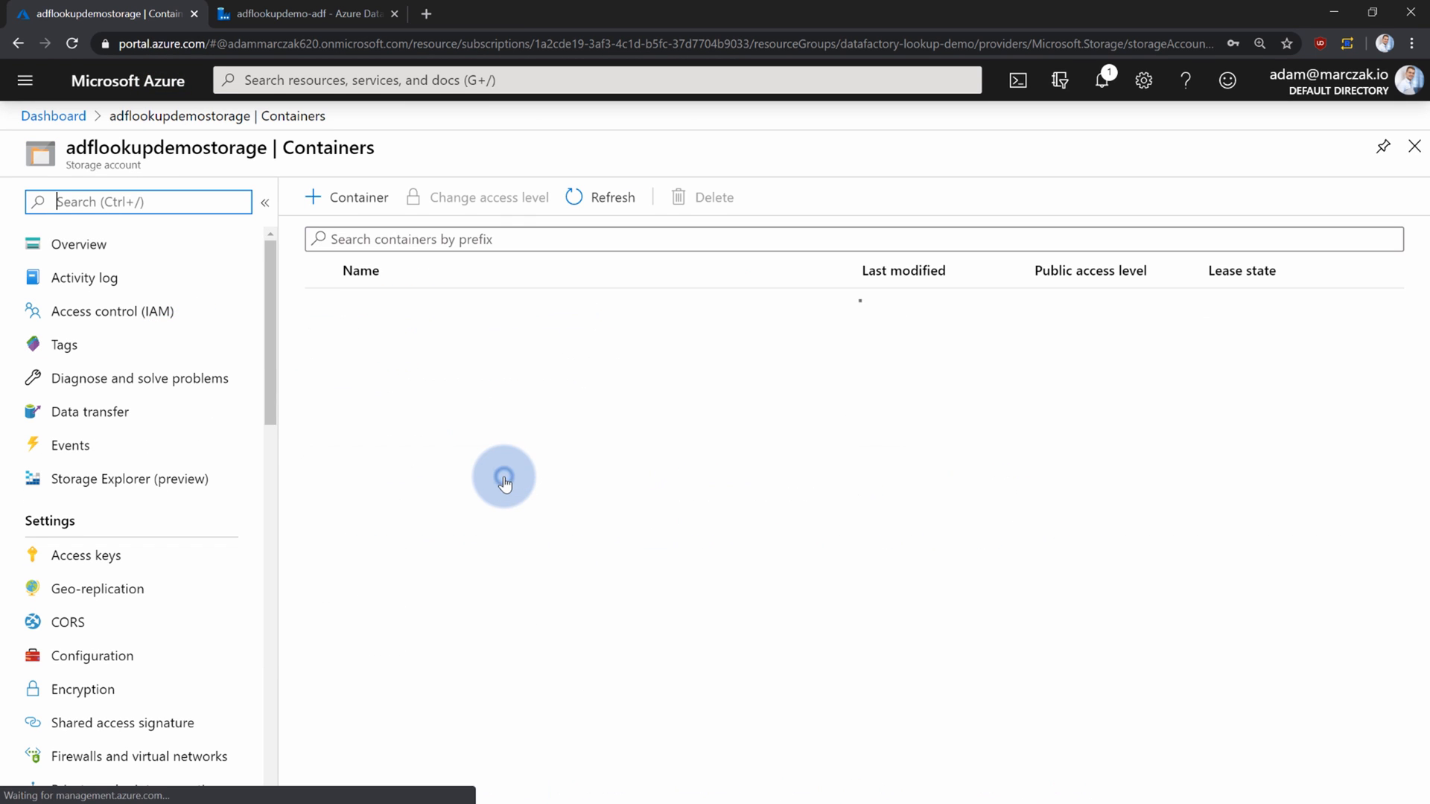
pyautogui.click(423, 306)
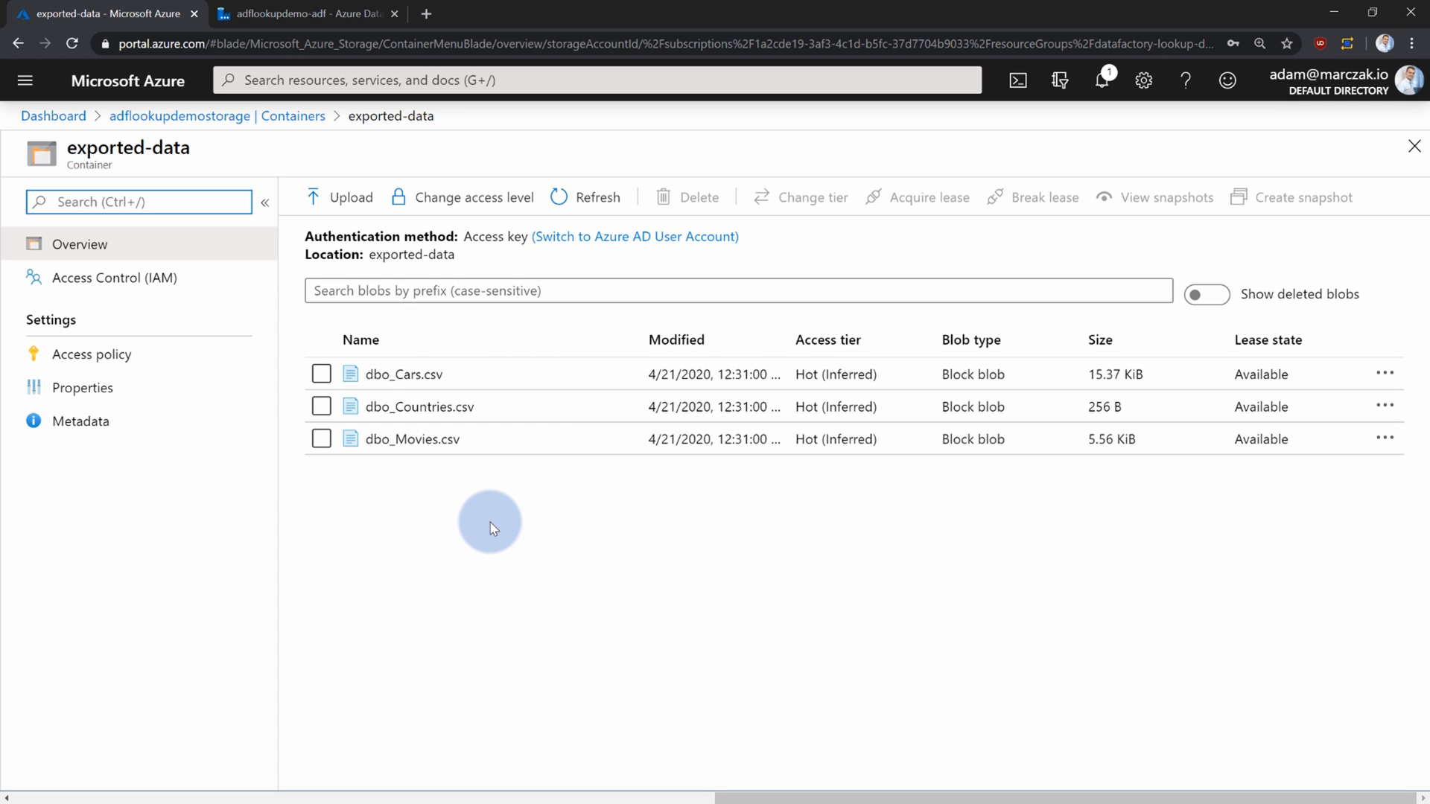
# Review the contents of dbo_Cars.csv and dbo_Countries.csv, and return to pipeline1's run results in Data Factory.
pyautogui.click(417, 374)
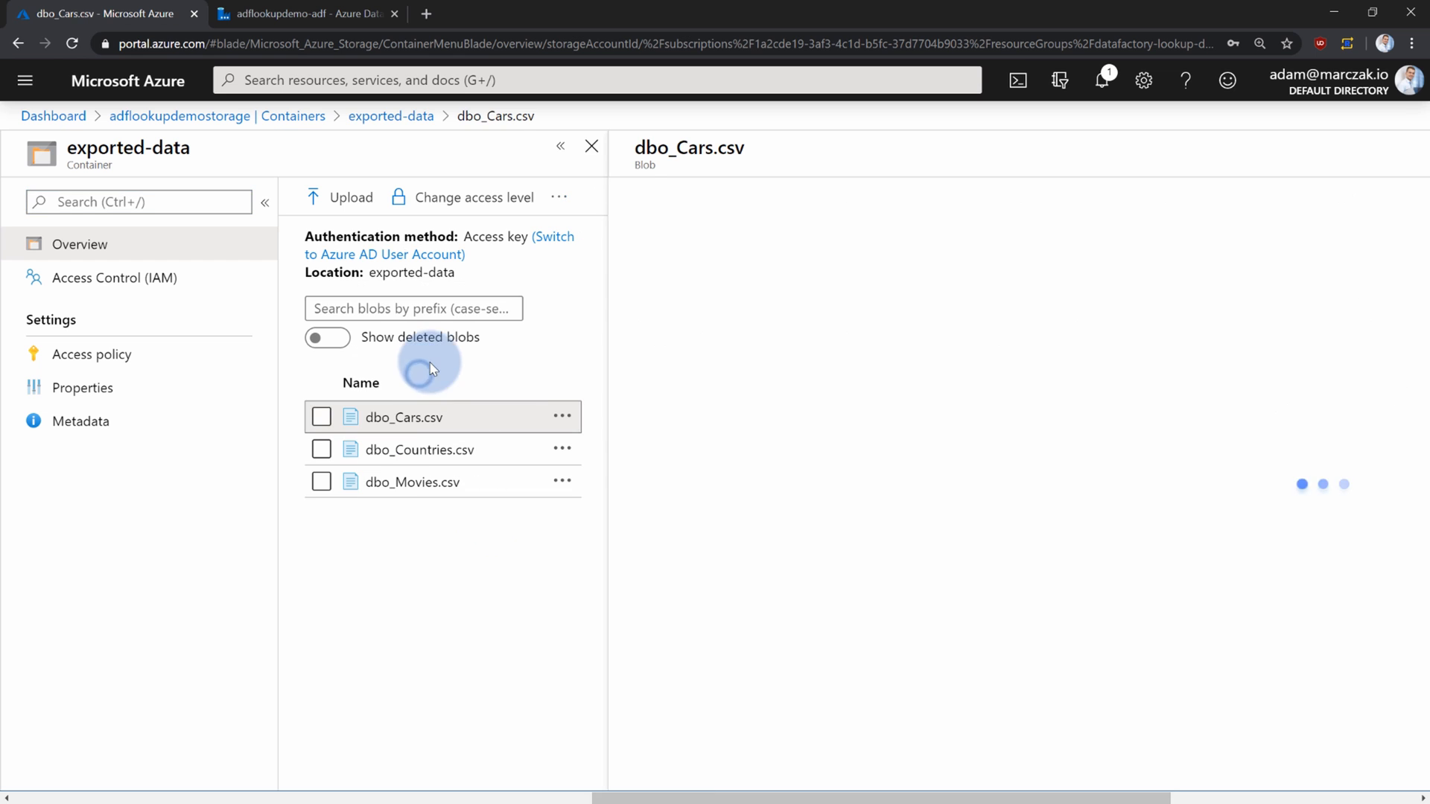
pyautogui.click(817, 240)
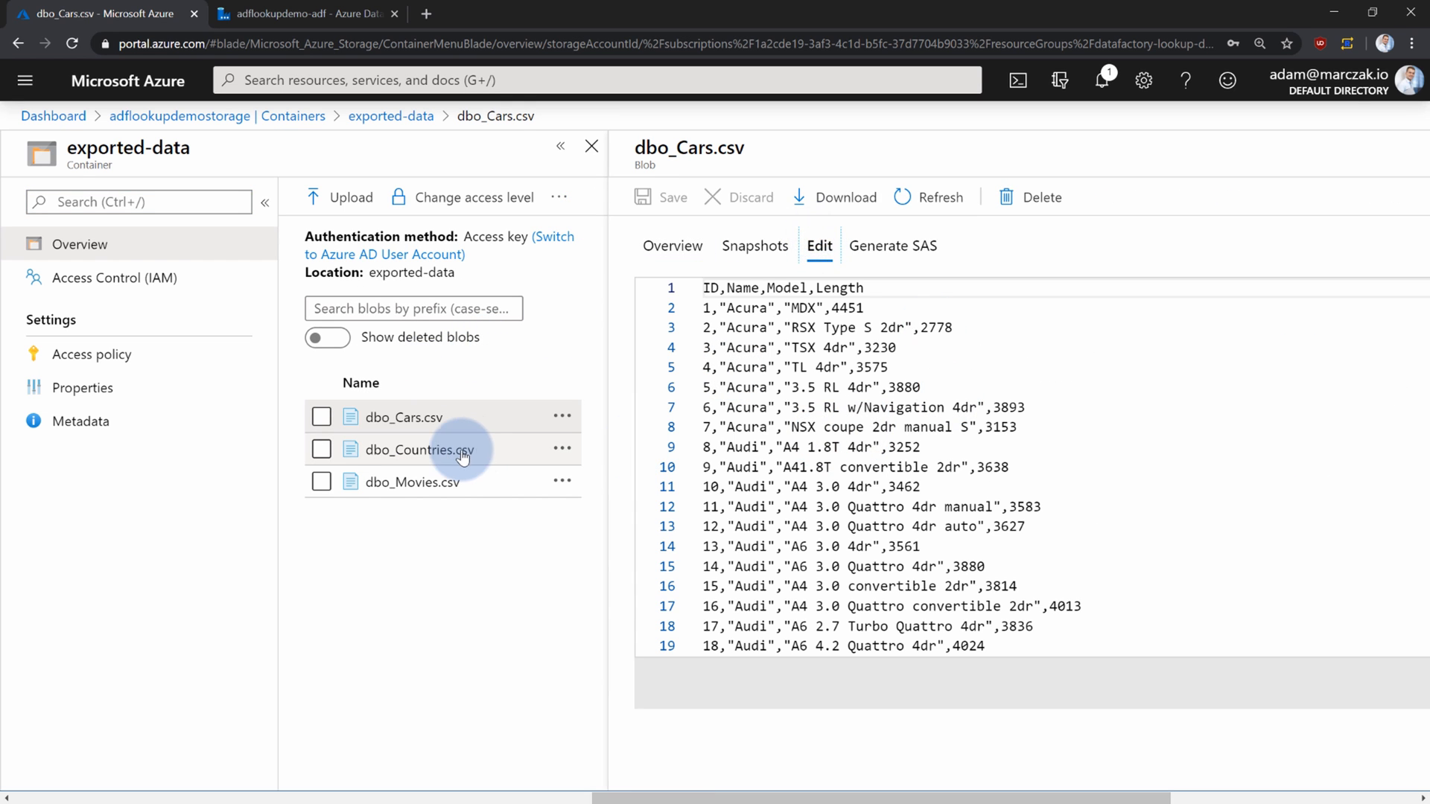
pyautogui.click(460, 449)
pyautogui.click(819, 246)
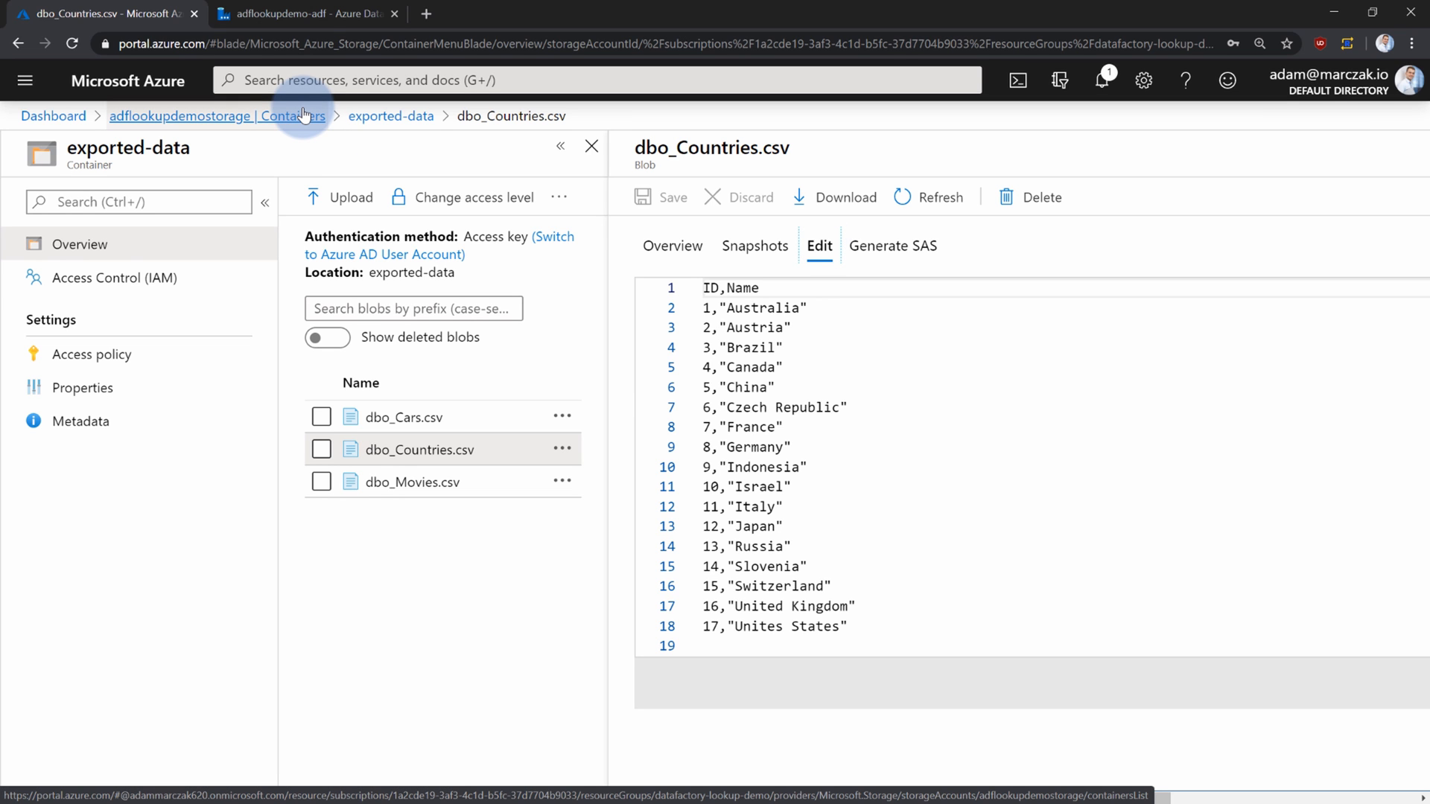
pyautogui.click(294, 13)
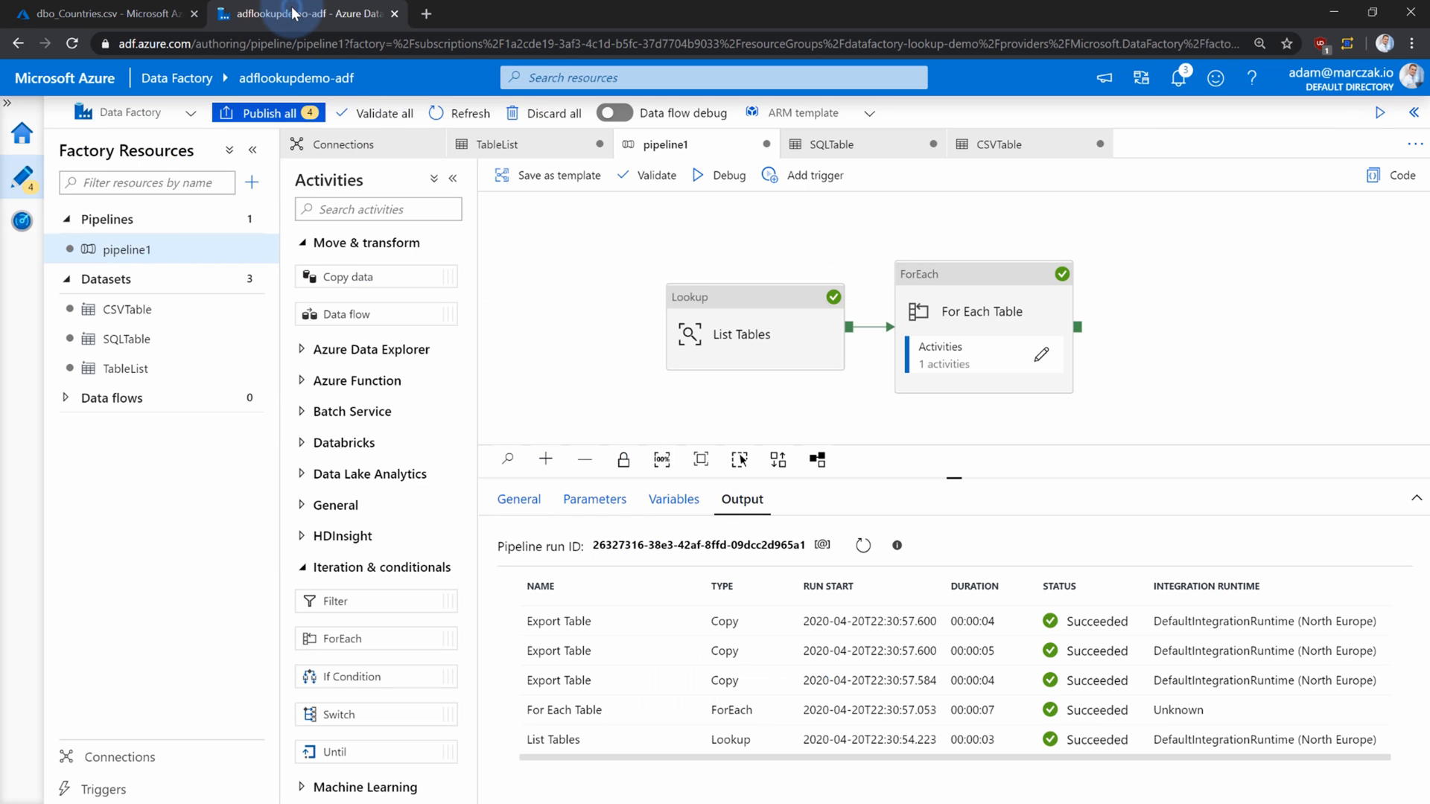
pyautogui.click(645, 405)
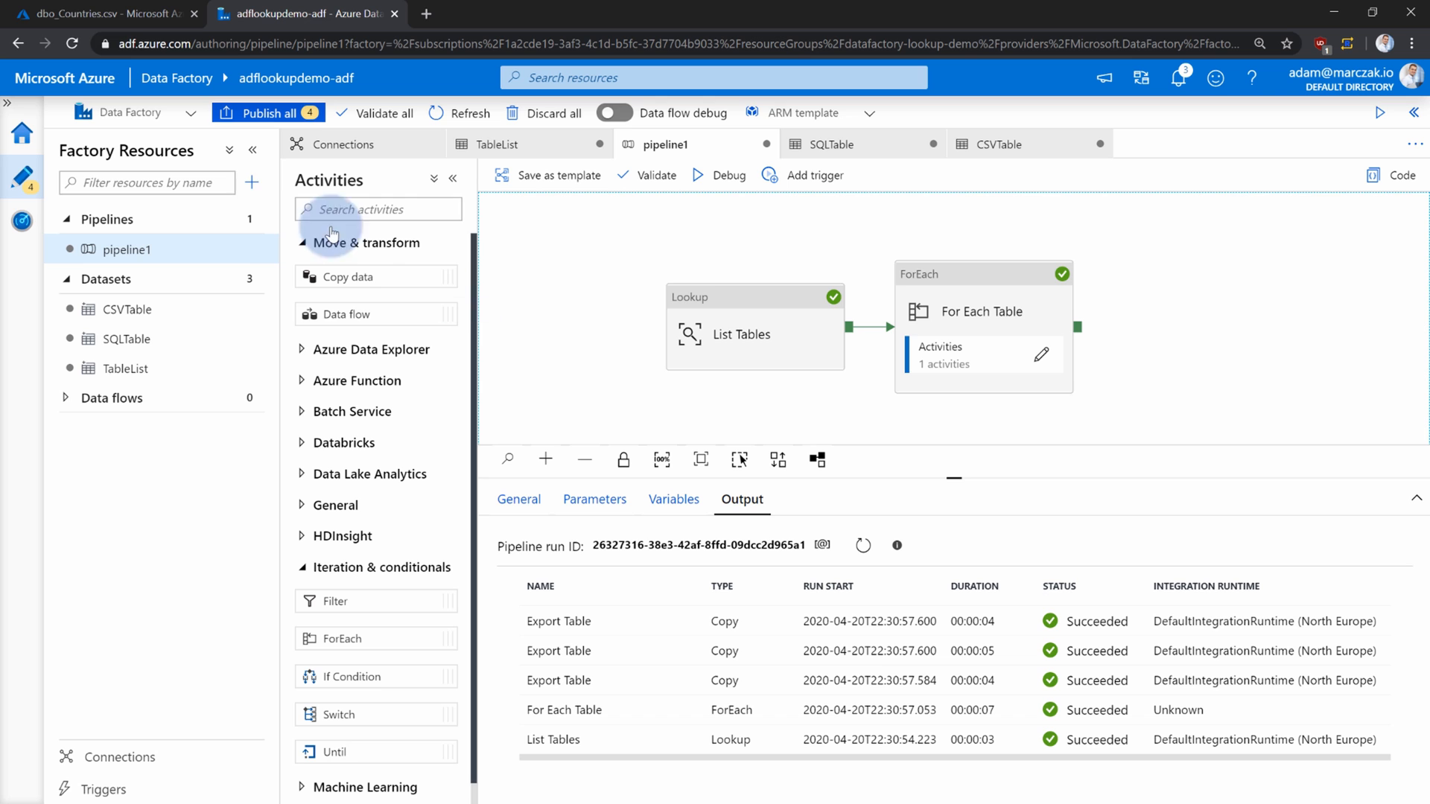
# In the Azure portal, delete dbo_Cars.csv, dbo_Countries.csv and dbo_Movies.csv from the exported-data container.
pyautogui.click(108, 20)
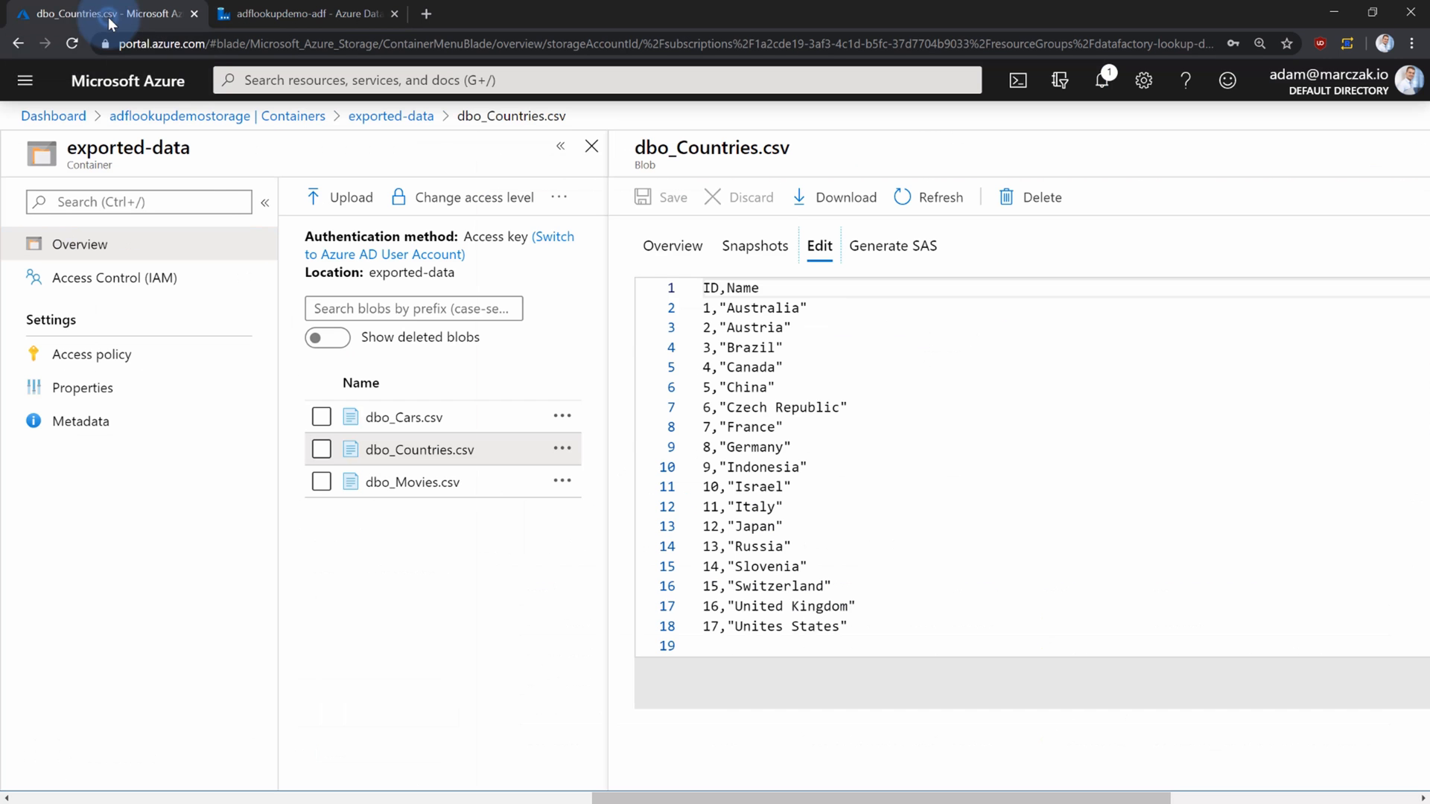
pyautogui.click(321, 417)
pyautogui.click(321, 449)
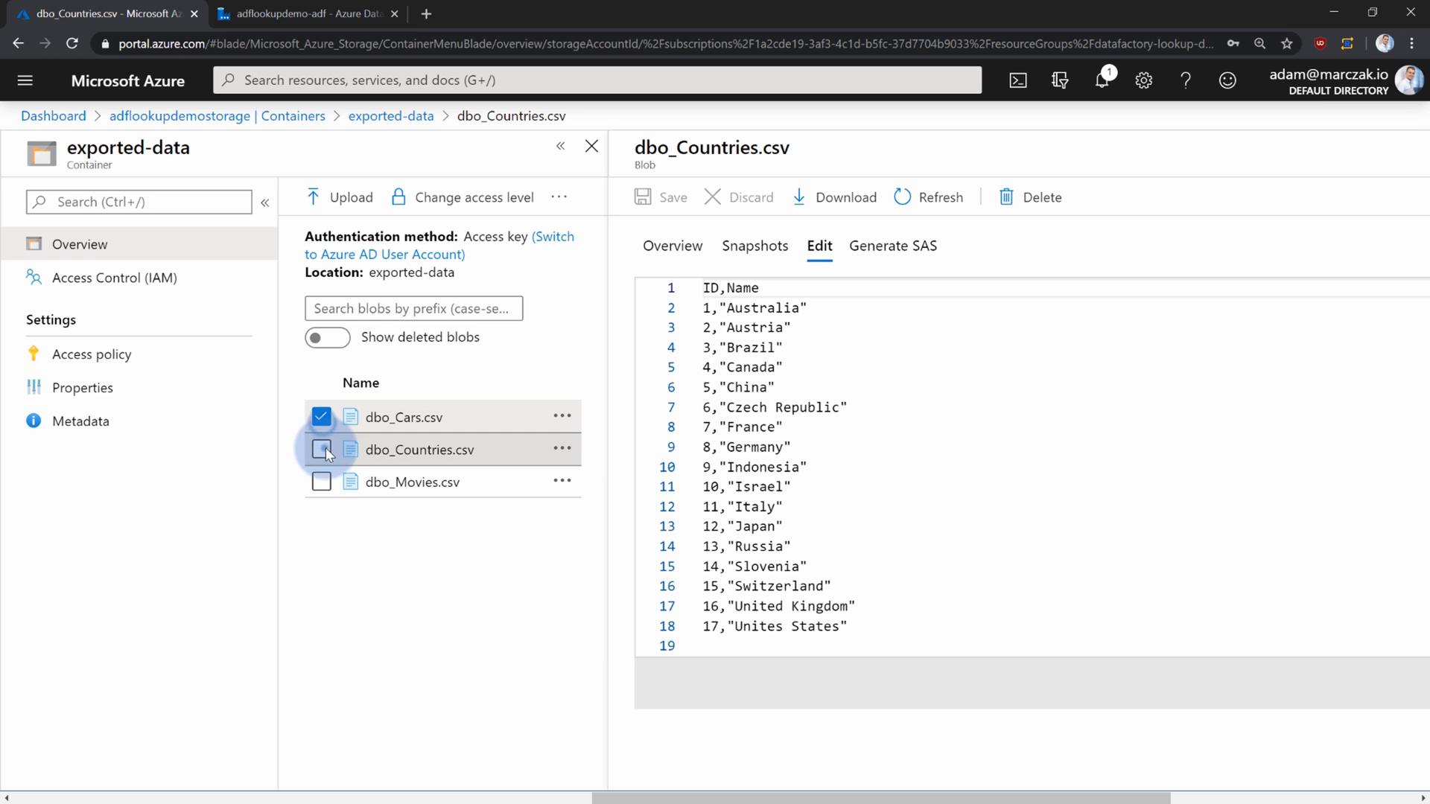
pyautogui.click(321, 482)
pyautogui.click(558, 197)
pyautogui.click(595, 267)
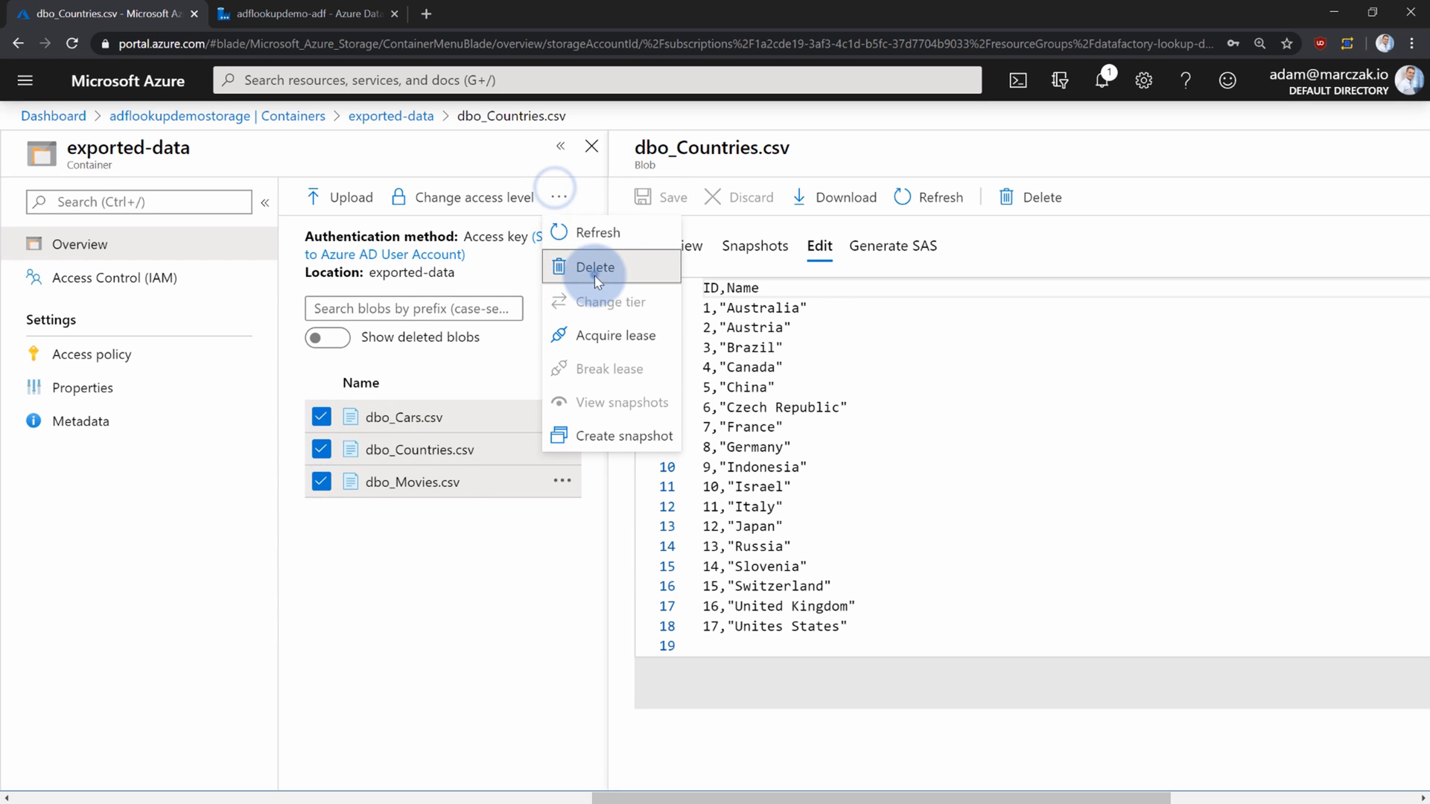
pyautogui.click(370, 563)
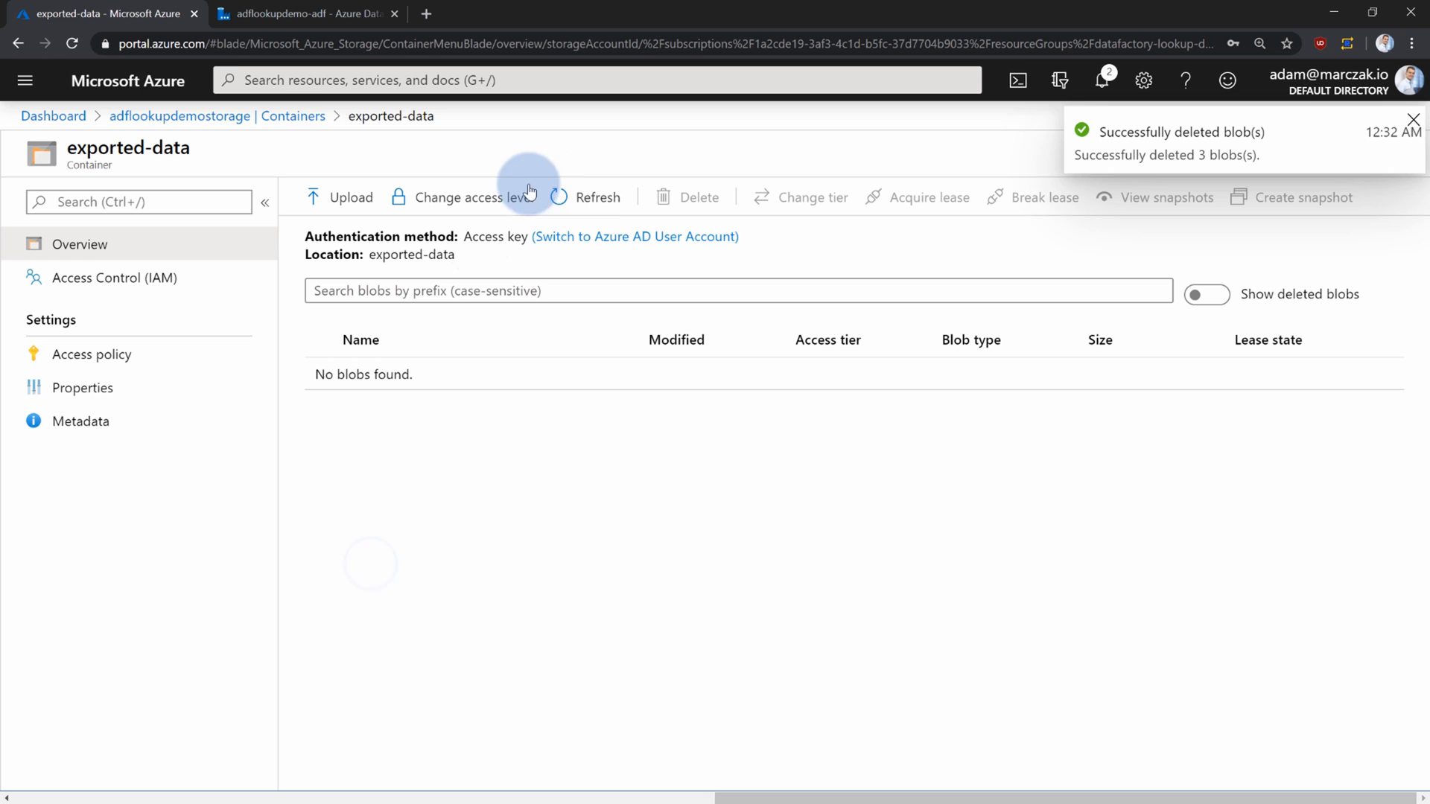
# Open the query editor of the adflookupdemo SQL database and log in with the SQL server account password.
pyautogui.click(90, 91)
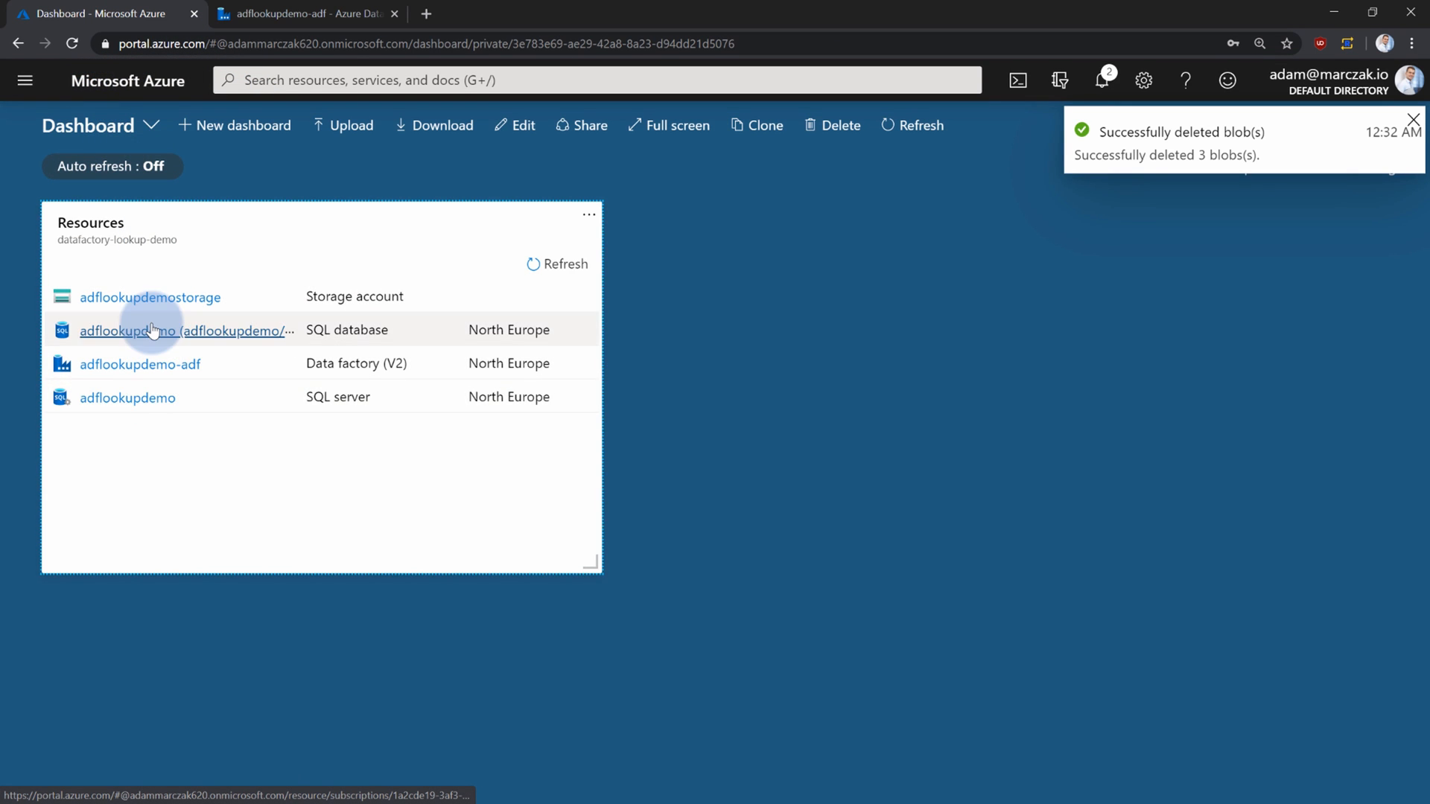
pyautogui.click(152, 329)
pyautogui.click(152, 412)
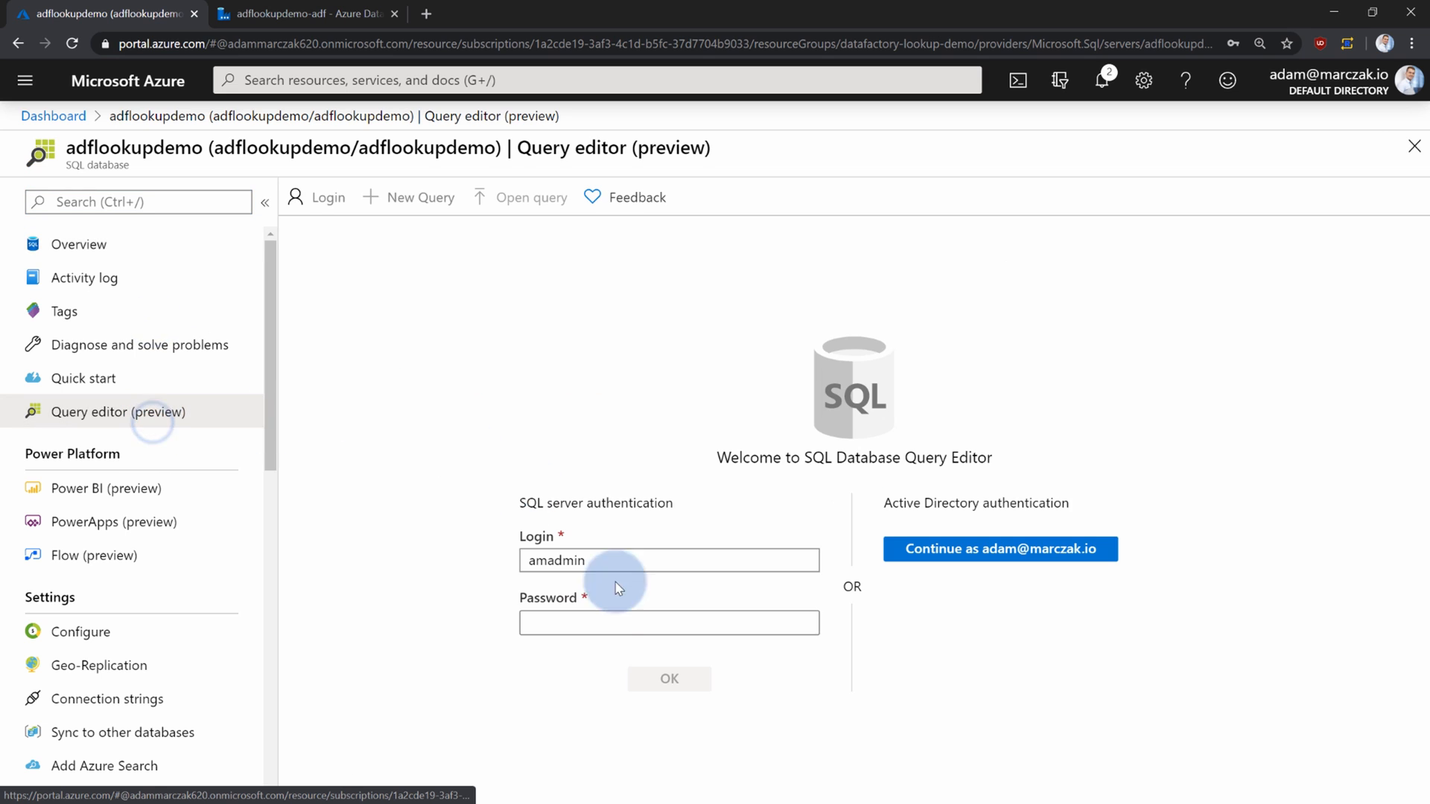
pyautogui.click(603, 623)
pyautogui.write('••••••••')
pyautogui.click(676, 684)
pyautogui.moveTo(638, 624); pyautogui.dragTo(466, 610)
pyautogui.write('••••••••')
pyautogui.click(688, 701)
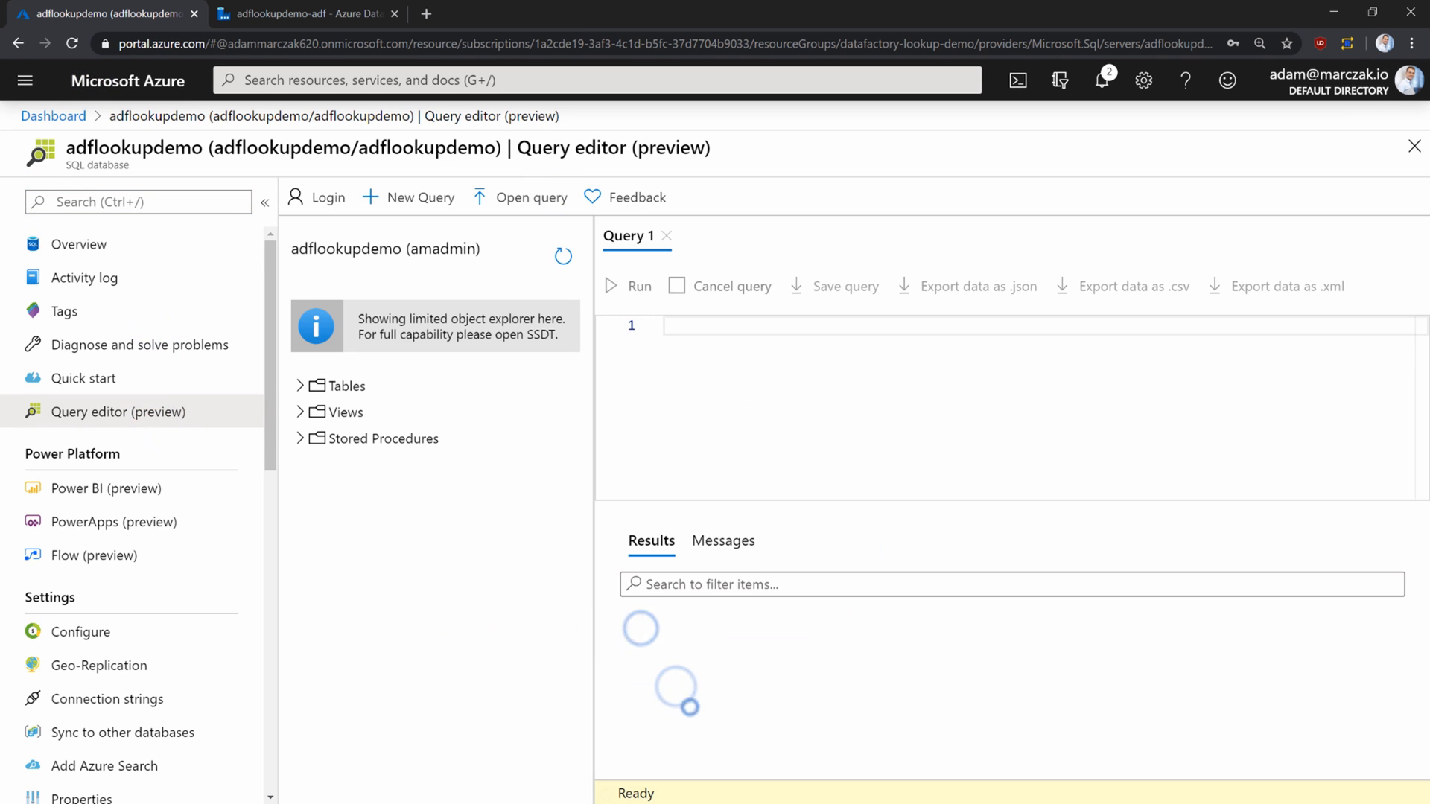
# Enter a script that creates an ExportedTables table with ID, Table_Schema and Table_Name columns and inserts table entries such as 'dbo','Cars'.
pyautogui.click(722, 412)
pyautogui.write("CREATE TABLE ExportedTables (     ID int identity(1,1) Primary Key,     Table_Schema varchar(100) not null,     Table_Name varchar(100) not null ); GO INSERT INTO ExportedTables(Table_Schema, Table_Name) VALUES ('dbo','Cars'), ('dbo','Movies')")
pyautogui.scroll(1, 837, 405)
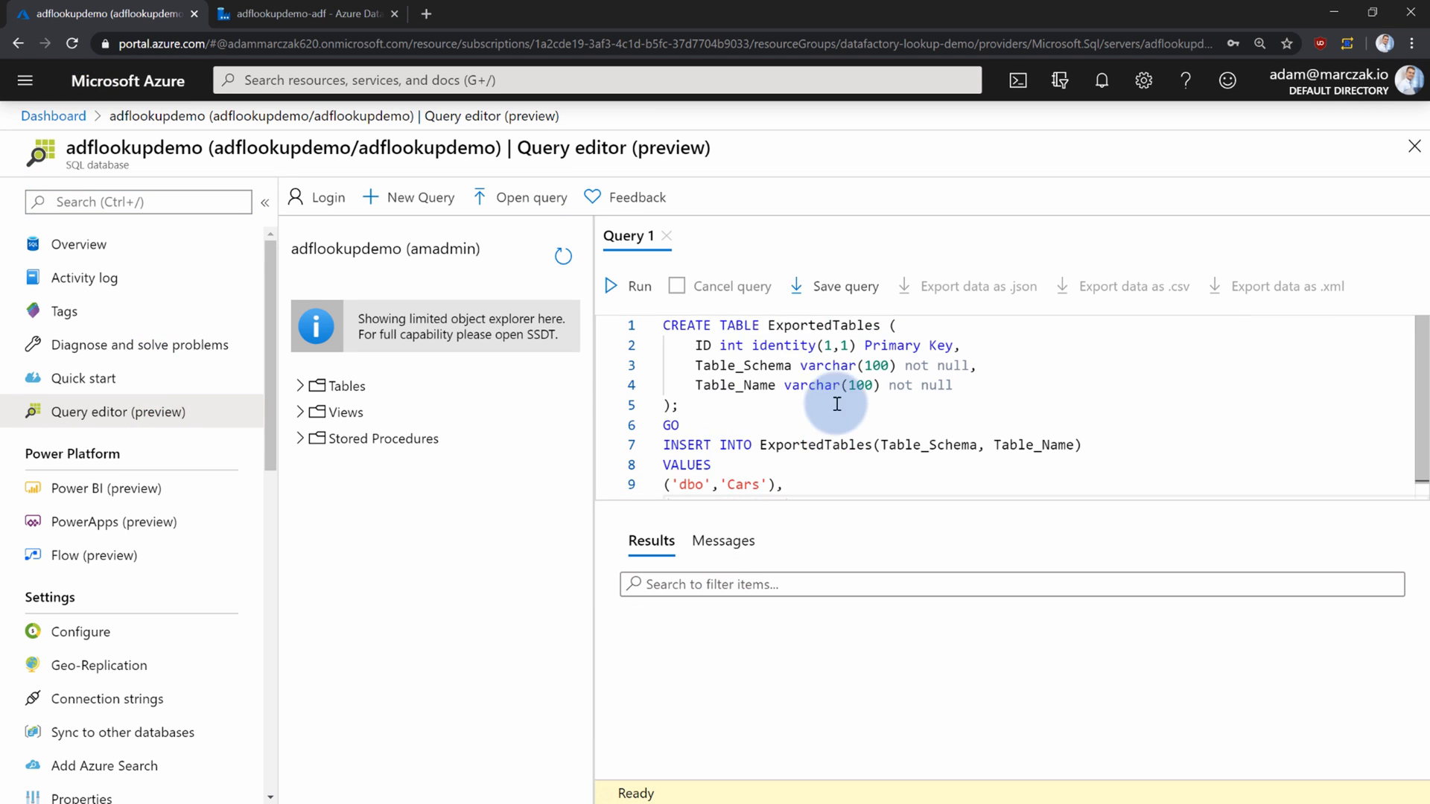
# Review the script's ExportedTables table name, its Table_Schema and Table_Name columns, and the inserted dbo Cars and Movies rows.
pyautogui.doubleClick(820, 326)
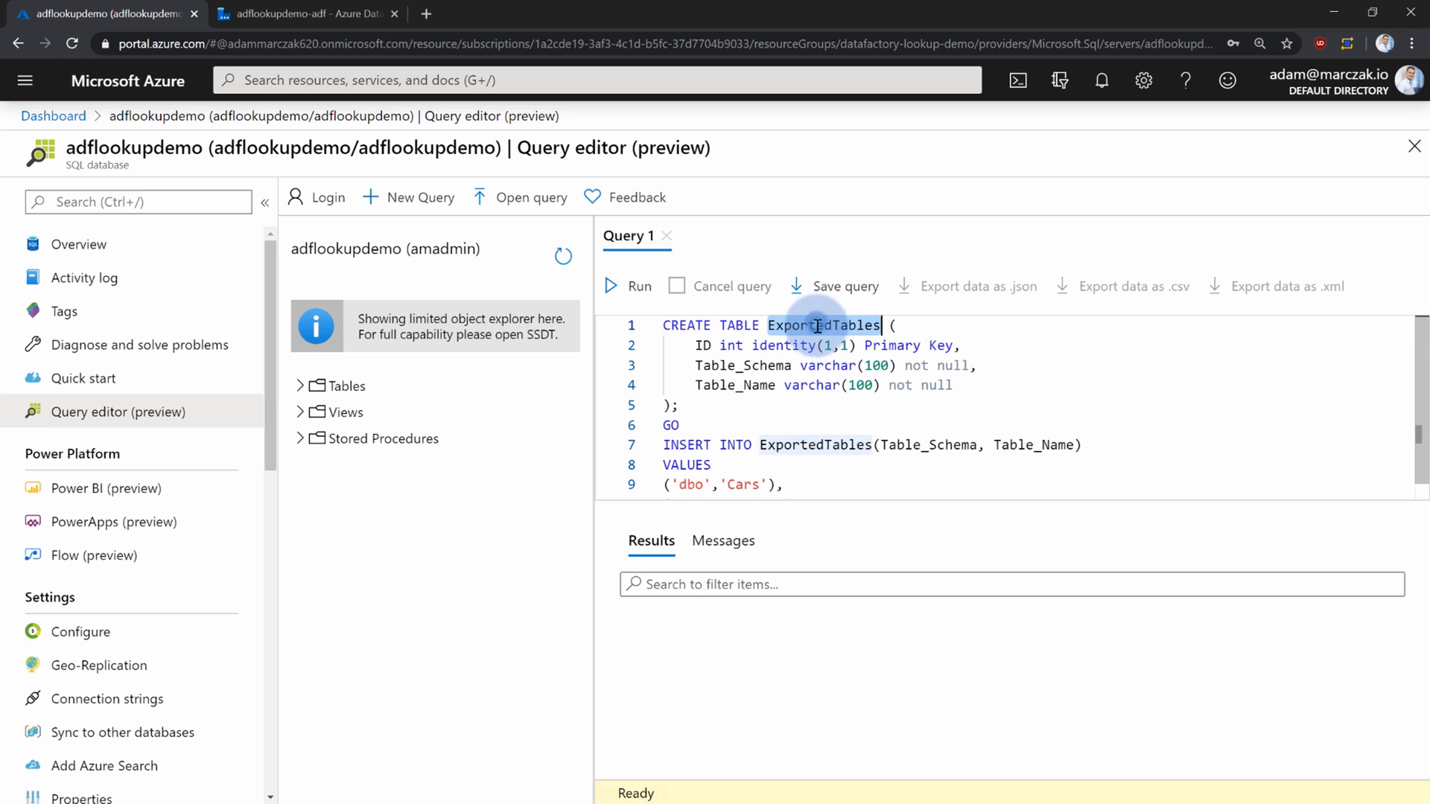
pyautogui.doubleClick(761, 368)
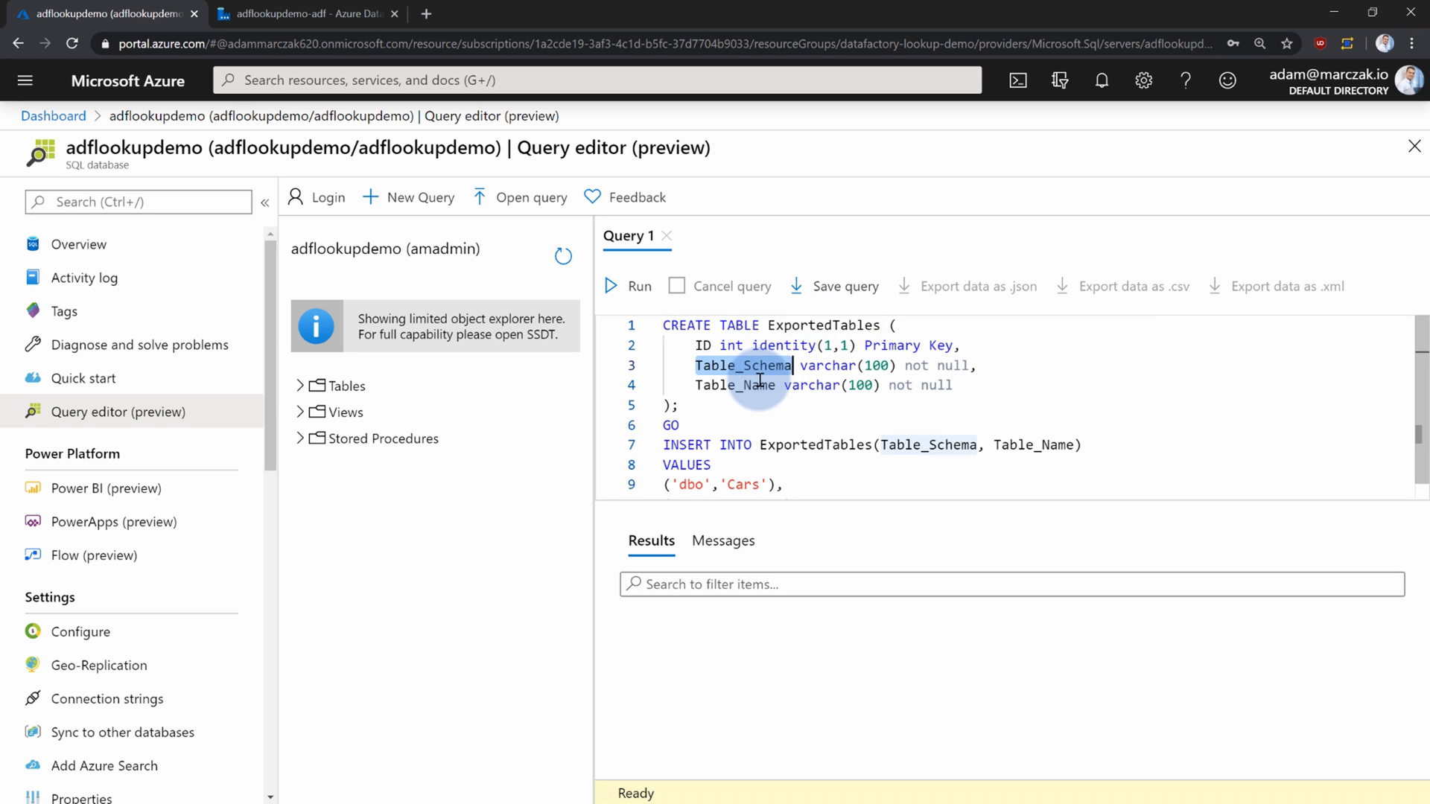
pyautogui.doubleClick(758, 383)
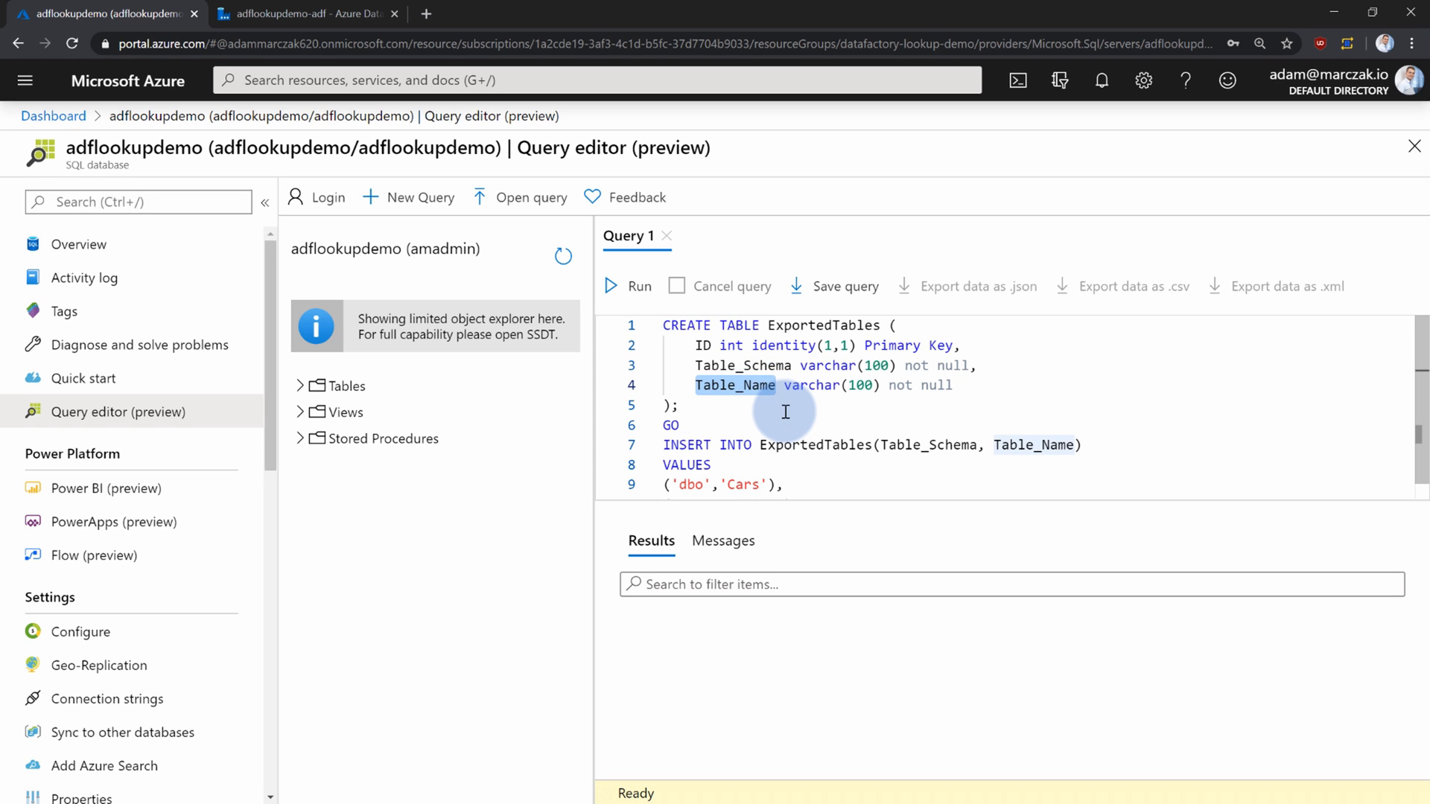
pyautogui.scroll(-1, 789, 409)
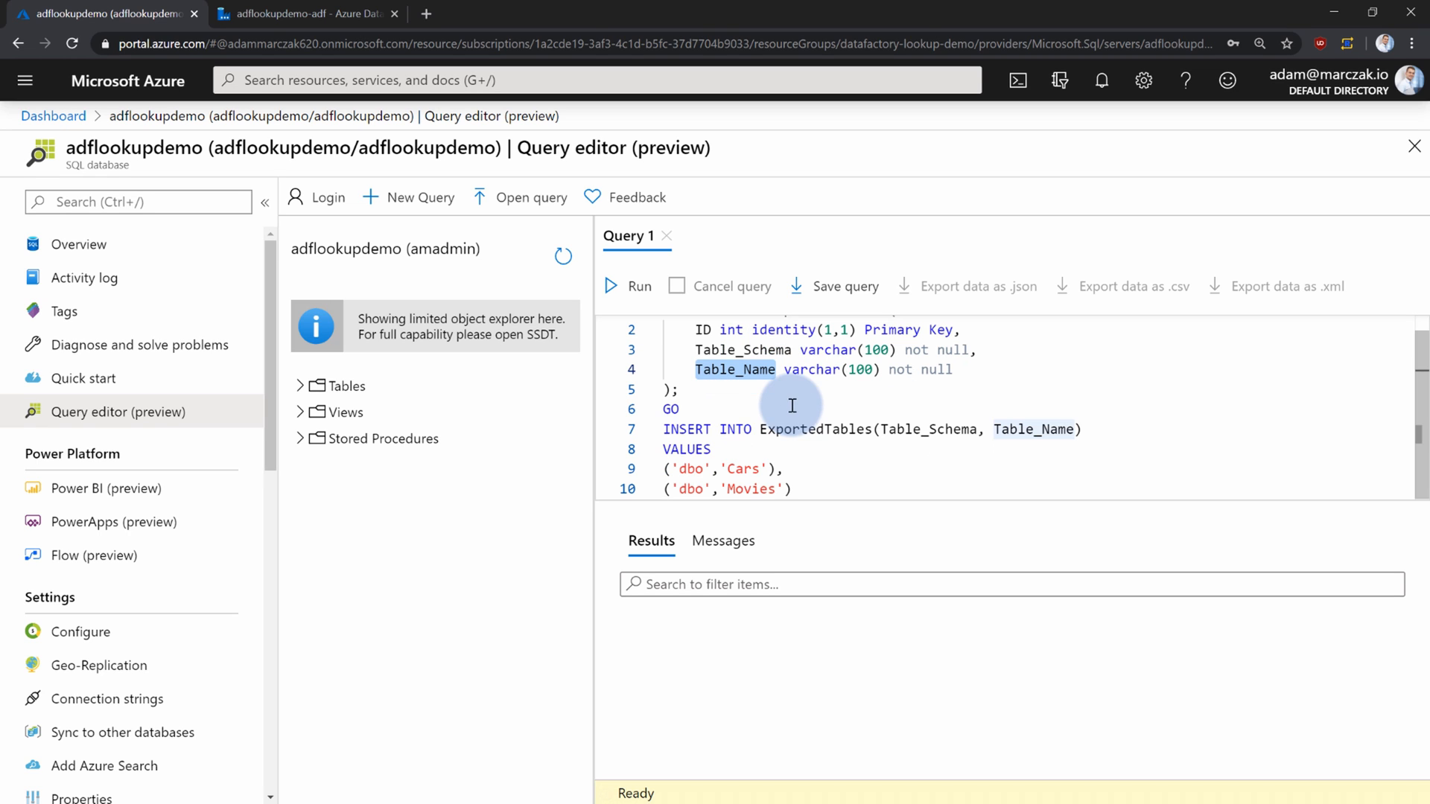
pyautogui.doubleClick(691, 470)
pyautogui.doubleClick(743, 470)
pyautogui.doubleClick(689, 489)
pyautogui.doubleClick(750, 488)
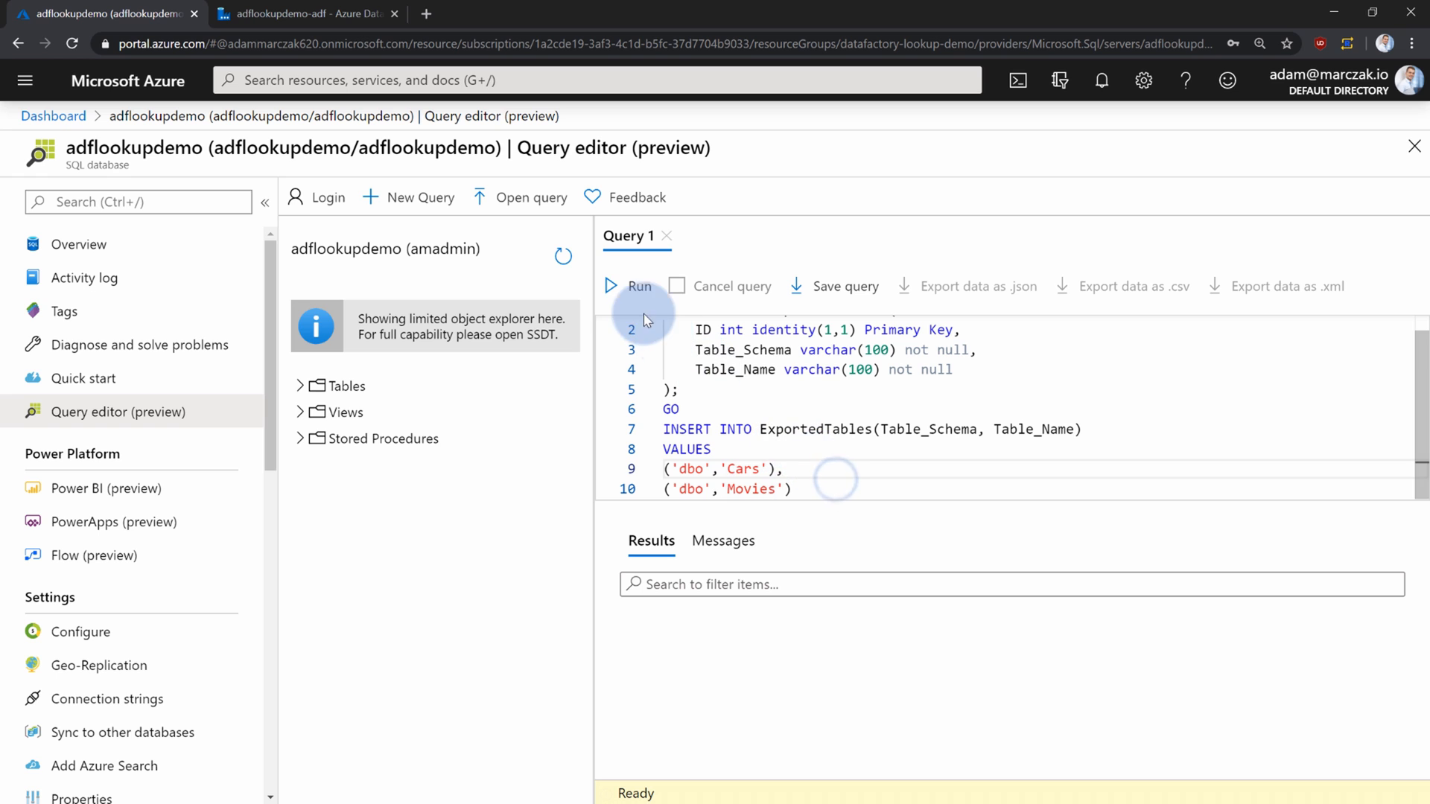
# Run the table creation script and query the top 1000 rows of the new dbo.ExportedTables table.
pyautogui.click(642, 292)
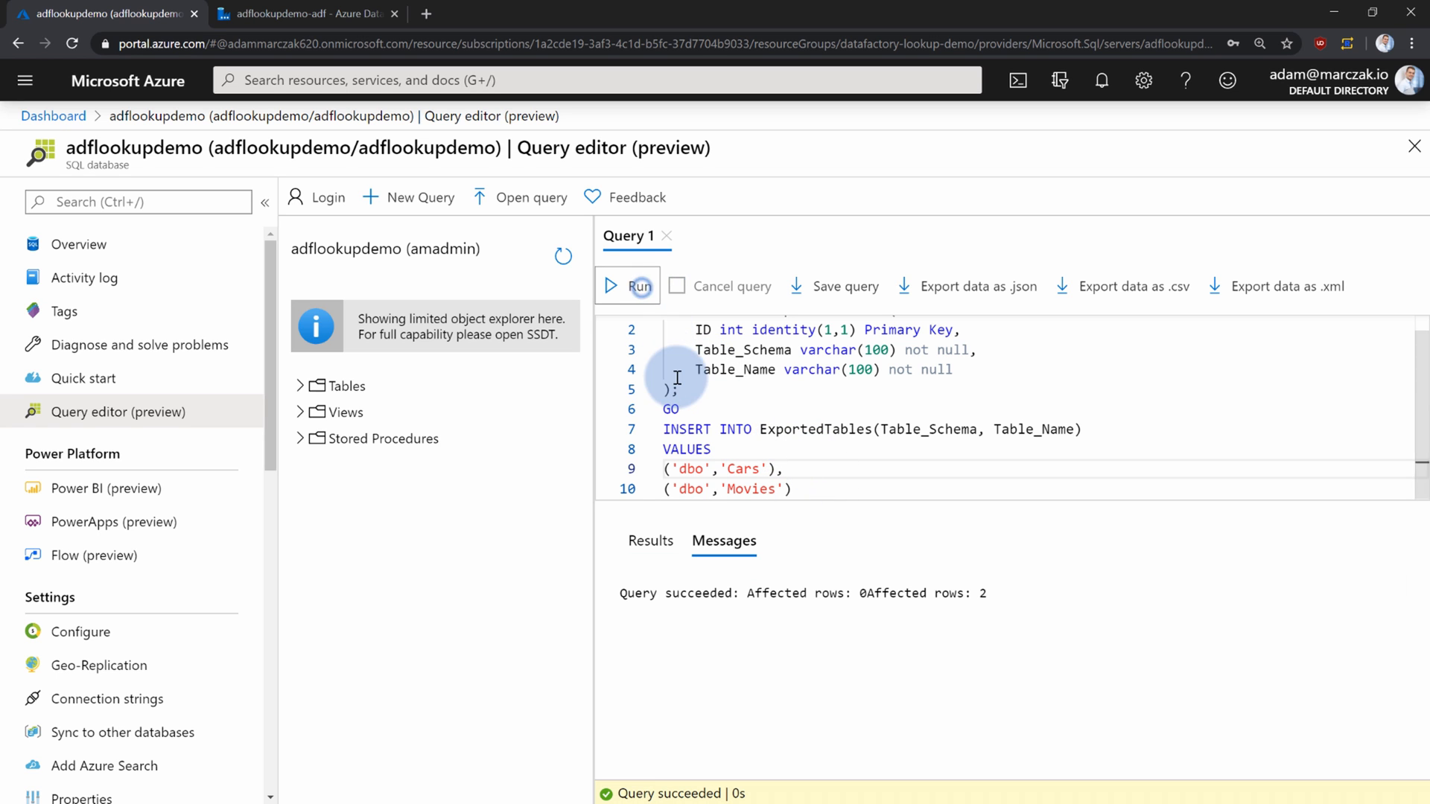
pyautogui.click(302, 383)
pyautogui.click(469, 468)
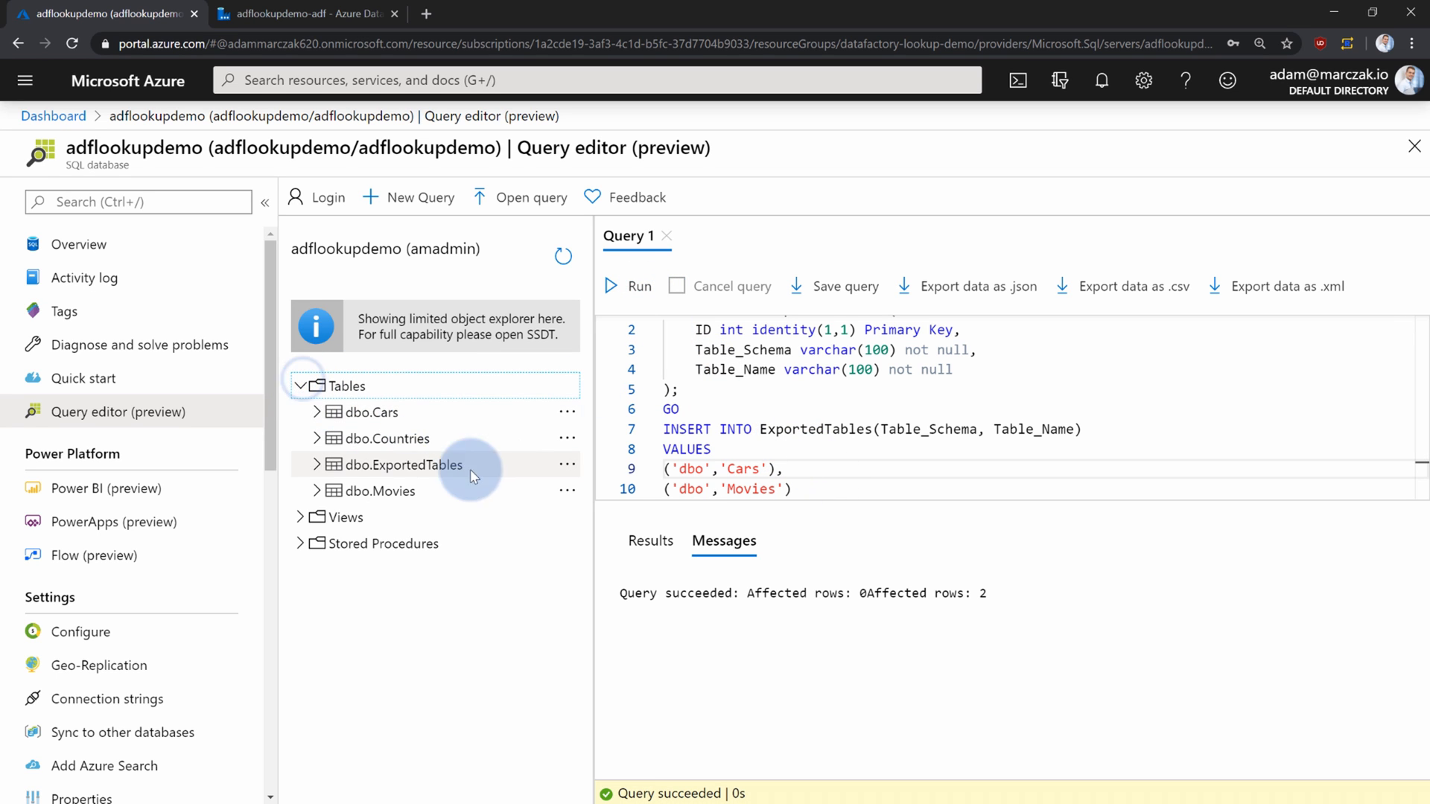
pyautogui.click(568, 464)
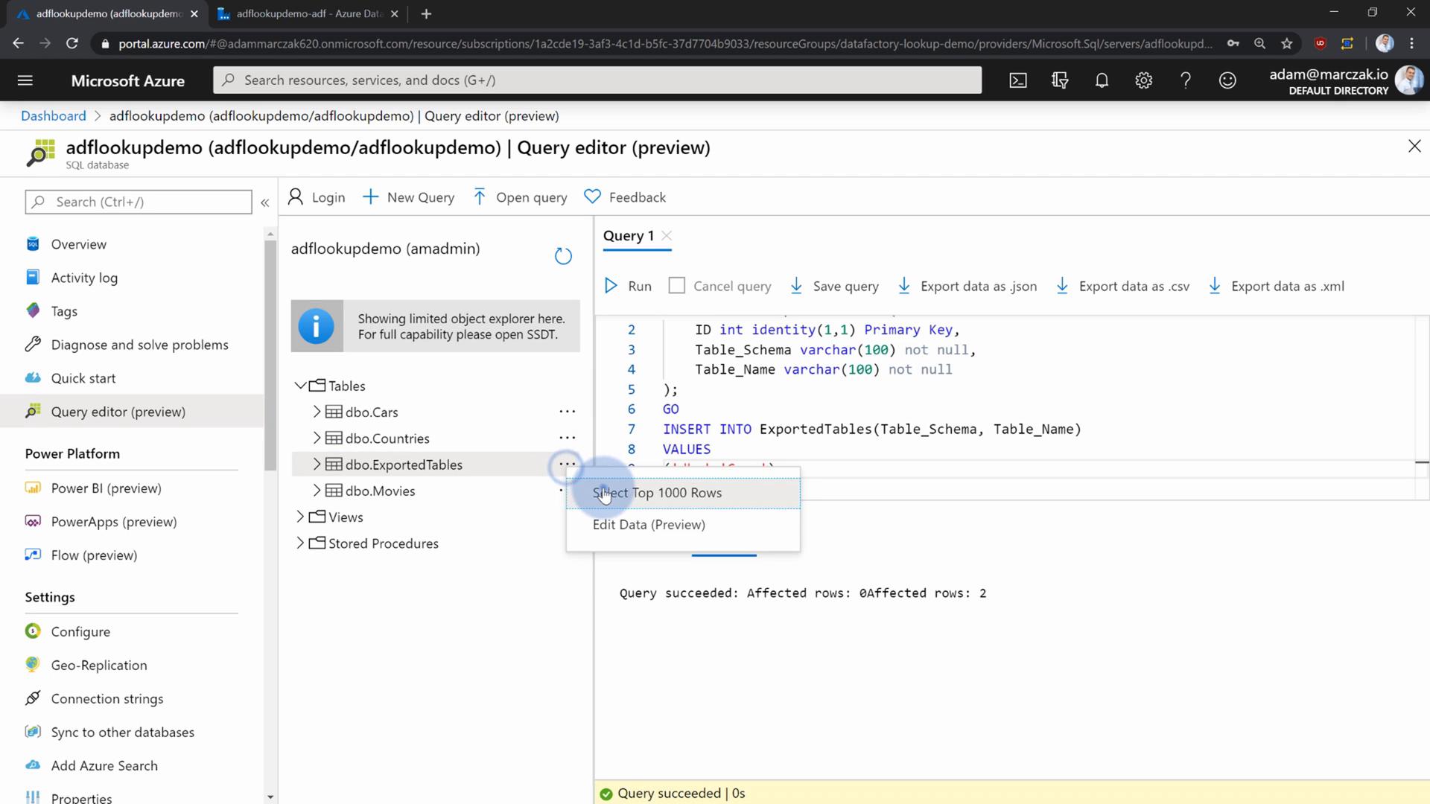
pyautogui.click(600, 488)
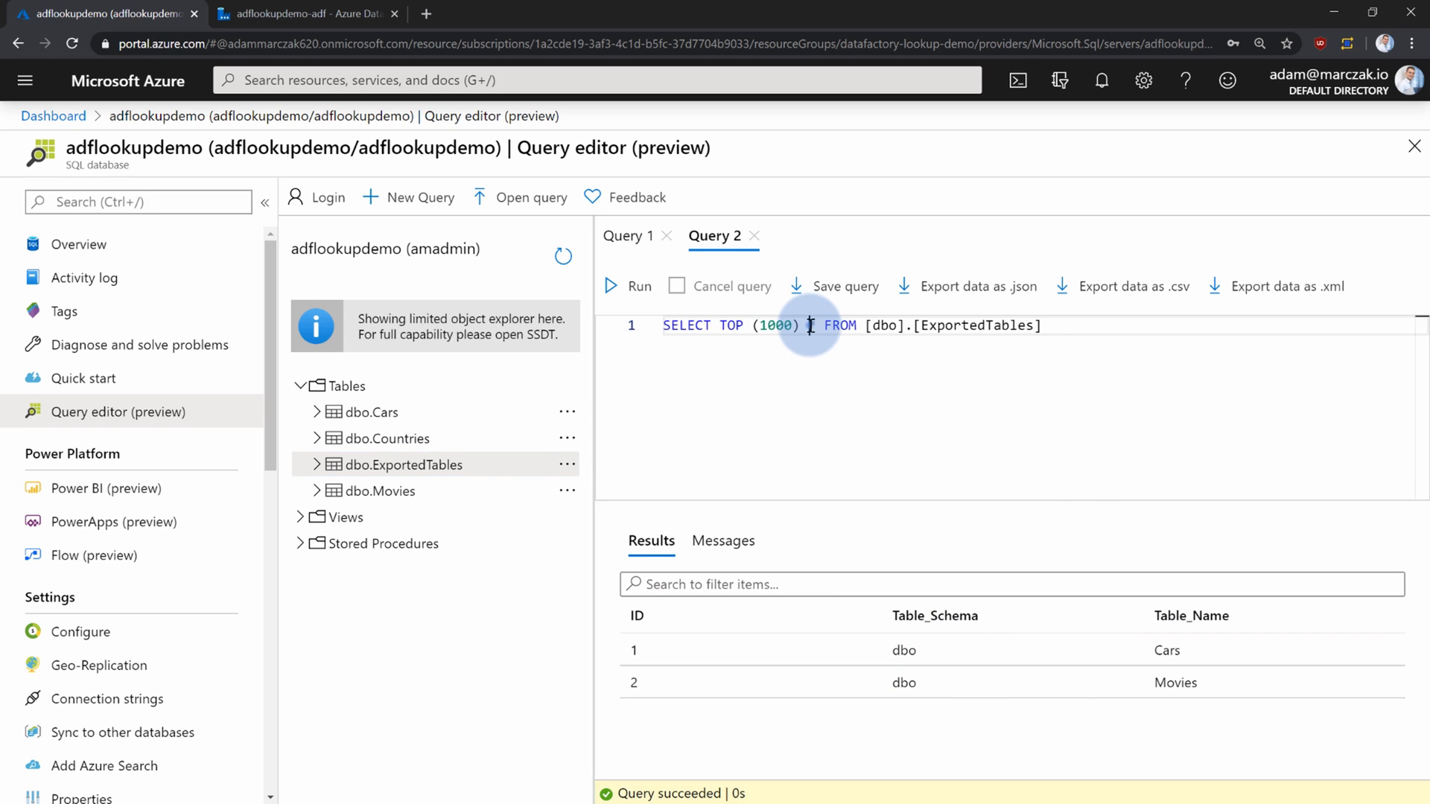
# Shorten the query to SELECT * FROM [dbo].[ExportedTables] and copy the whole statement.
pyautogui.moveTo(811, 324); pyautogui.dragTo(721, 325)
pyautogui.write('*')
pyautogui.click(884, 599)
pyautogui.moveTo(898, 615); pyautogui.dragTo(971, 616)
pyautogui.moveTo(1147, 616); pyautogui.dragTo(1230, 616)
pyautogui.click(1009, 341)
pyautogui.moveTo(737, 327); pyautogui.dragTo(593, 333)
pyautogui.hotkey('ctrl', 'c')
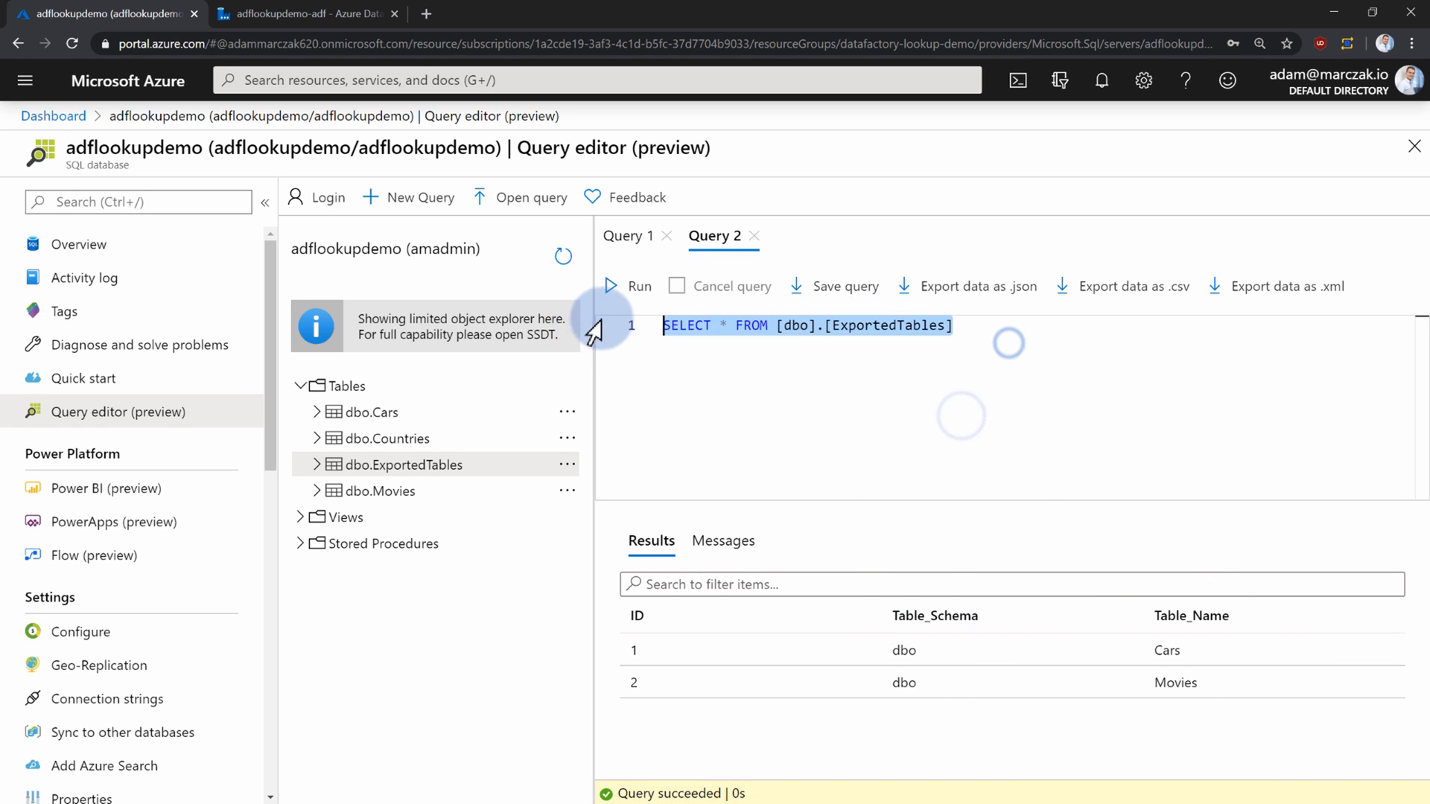
# Switch to Data Factory and replace the List Tables lookup's query with SELECT * FROM [dbo].[ExportedTables].
pyautogui.click(337, 15)
pyautogui.click(790, 352)
pyautogui.click(760, 626)
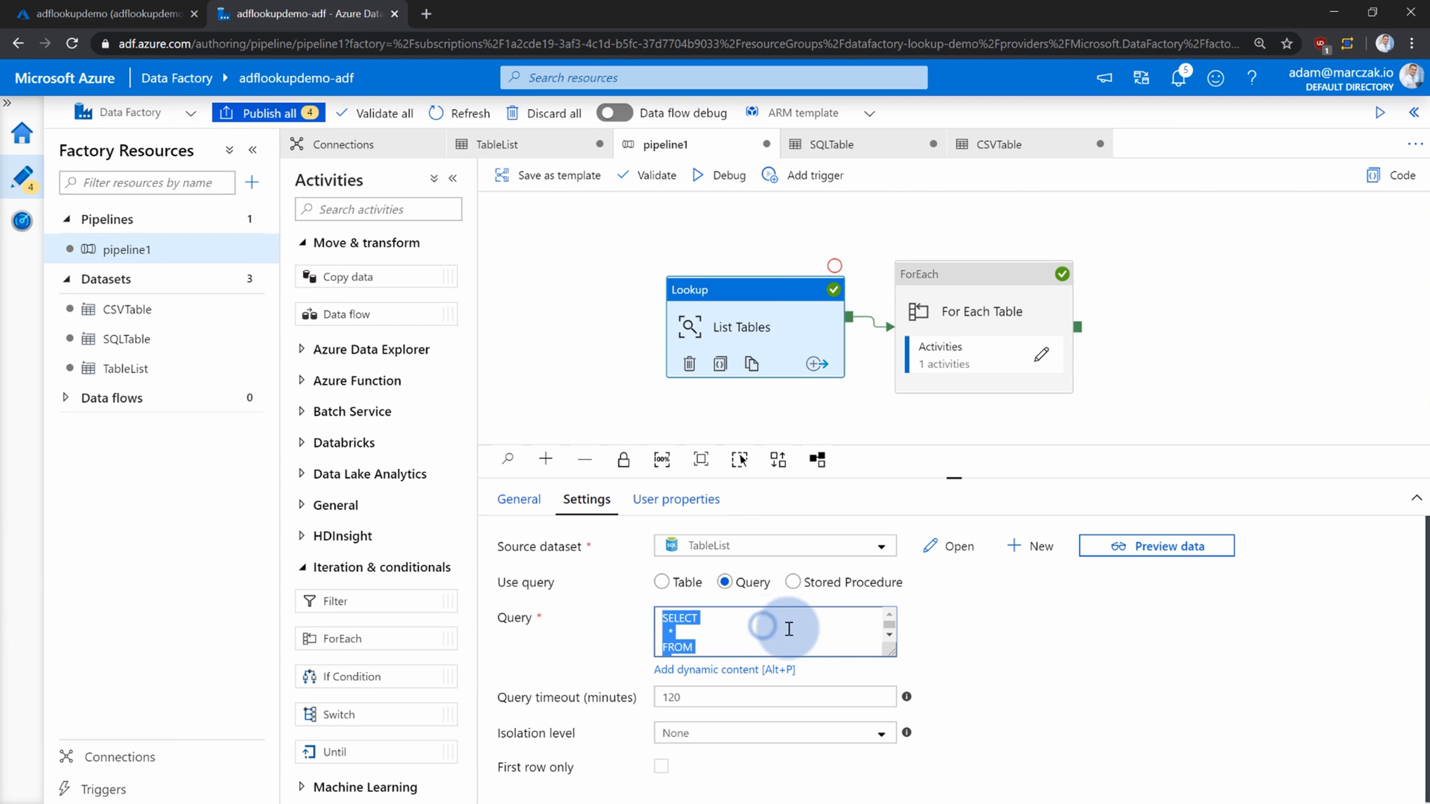
pyautogui.hotkey('ctrl', 'a')
pyautogui.hotkey('ctrl', 'v')
pyautogui.click(966, 635)
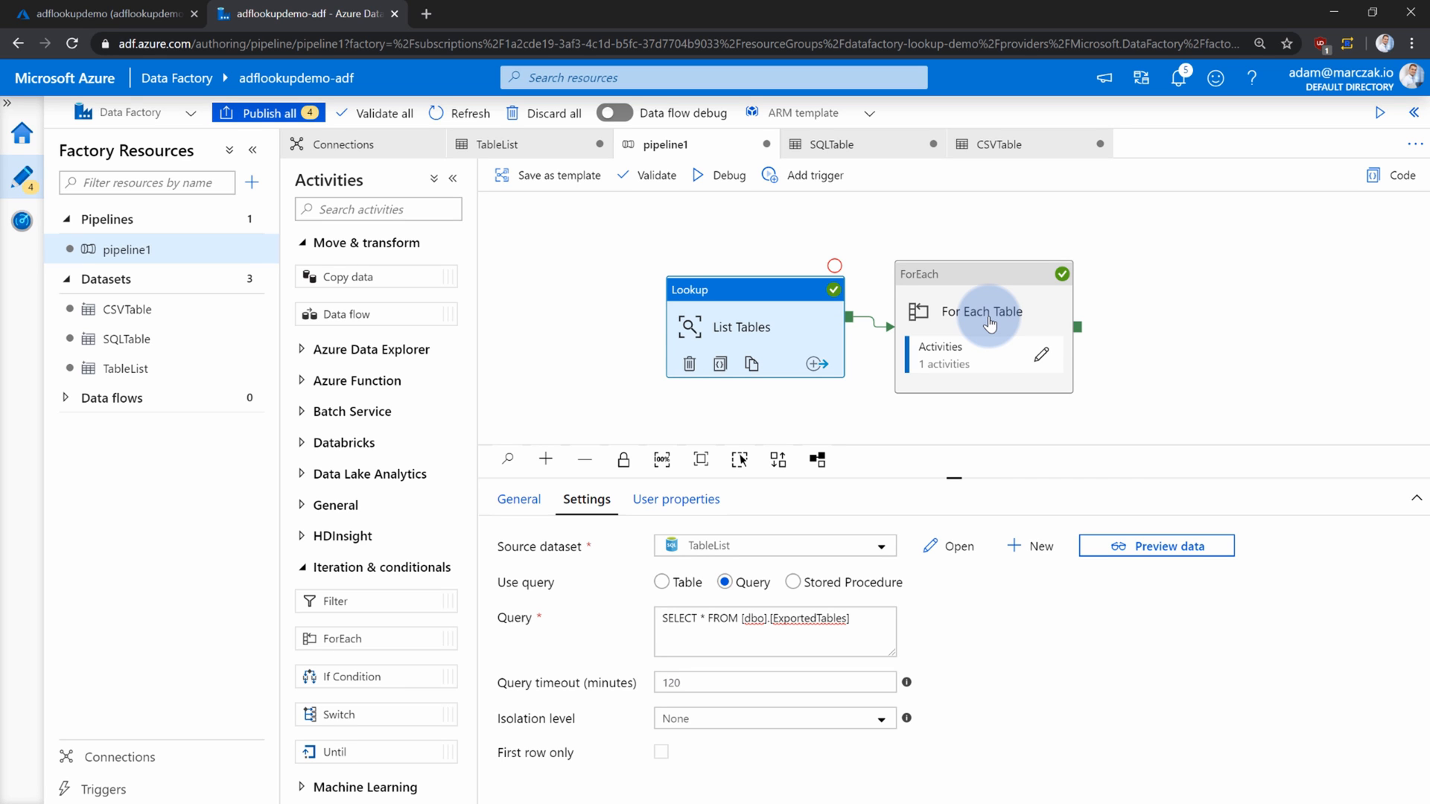
# Start a debug run of pipeline1 and inspect the output of its List Tables lookup.
pyautogui.click(1126, 291)
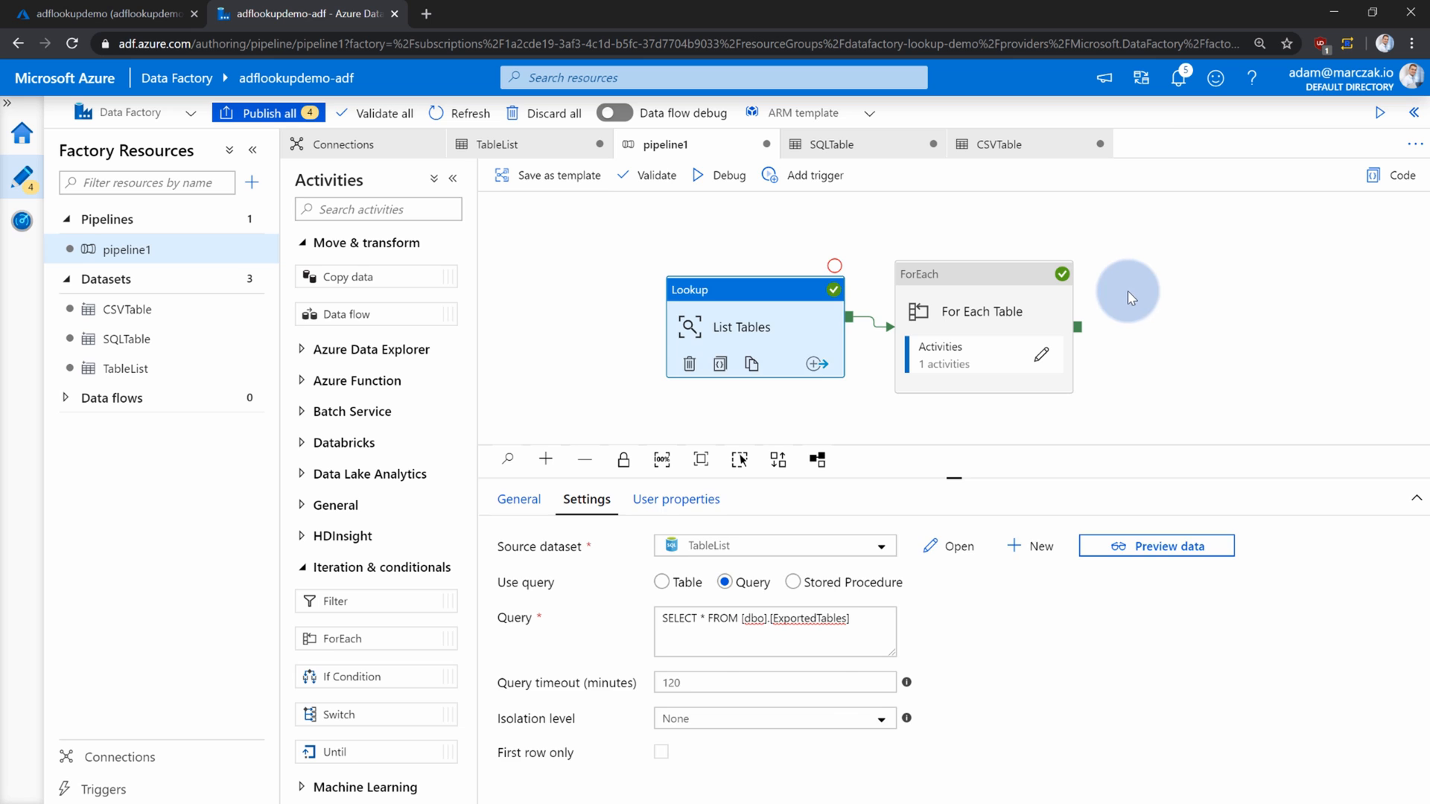
pyautogui.click(708, 186)
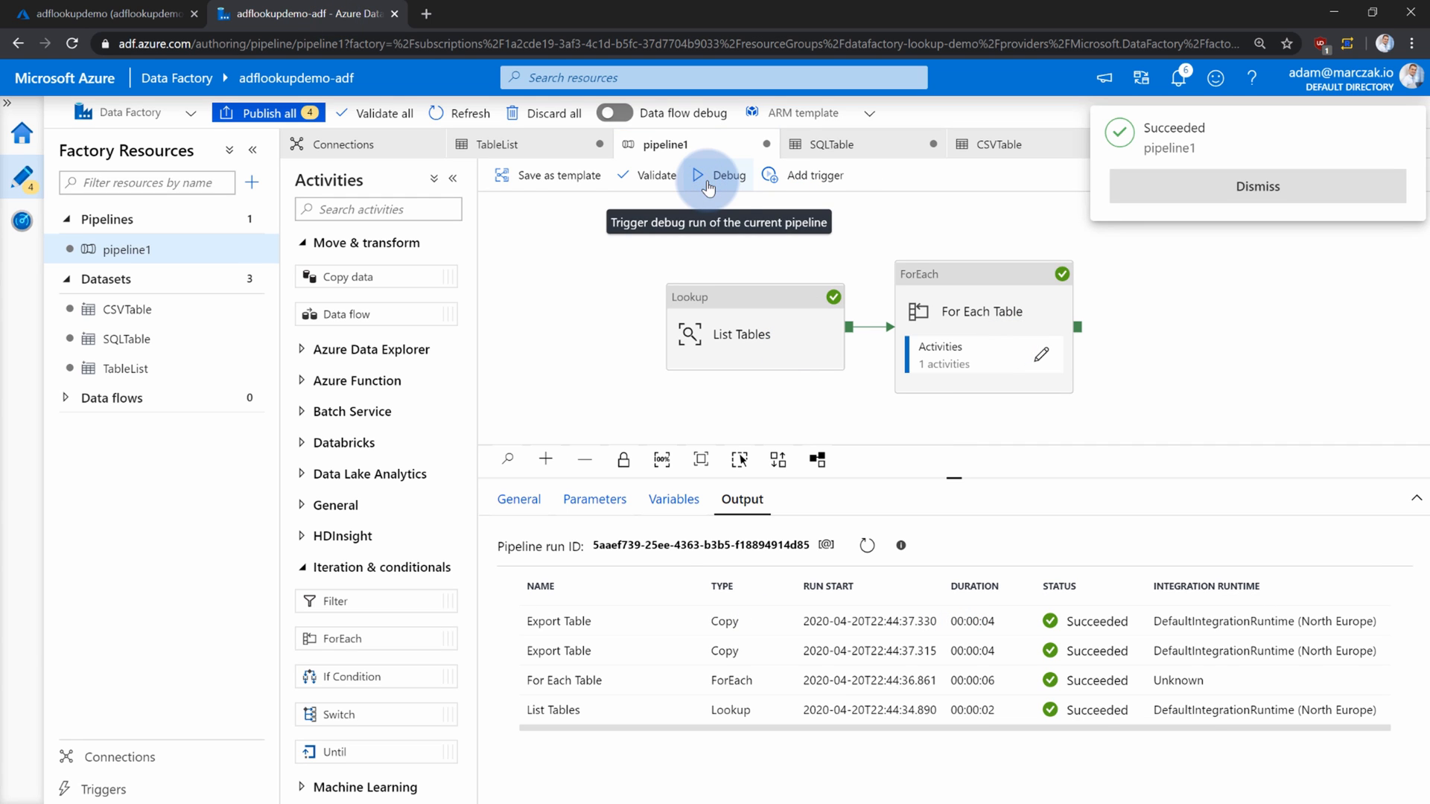
pyautogui.moveTo(626, 716)
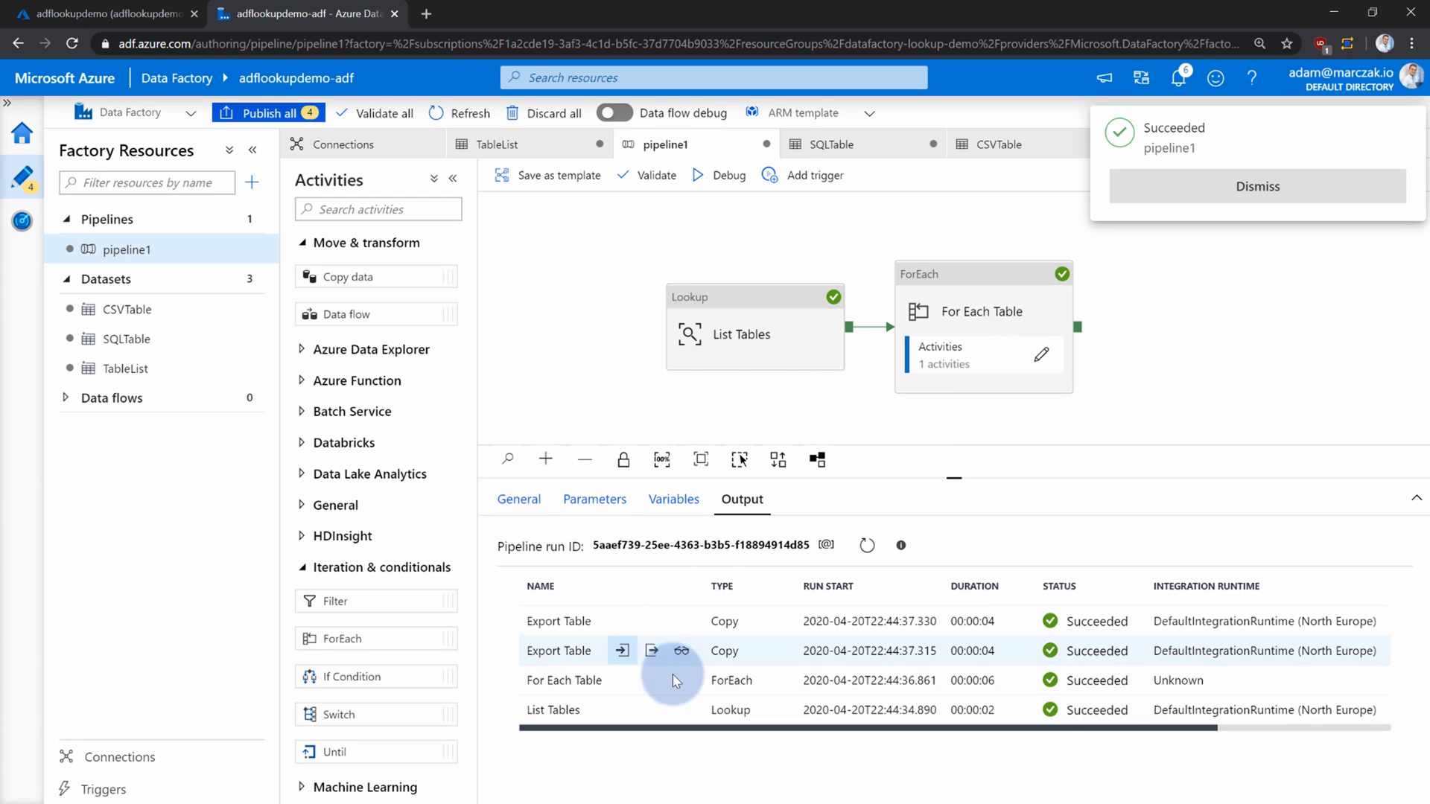
pyautogui.click(681, 709)
pyautogui.scroll(-5, 624, 597)
pyautogui.scroll(5, 622, 591)
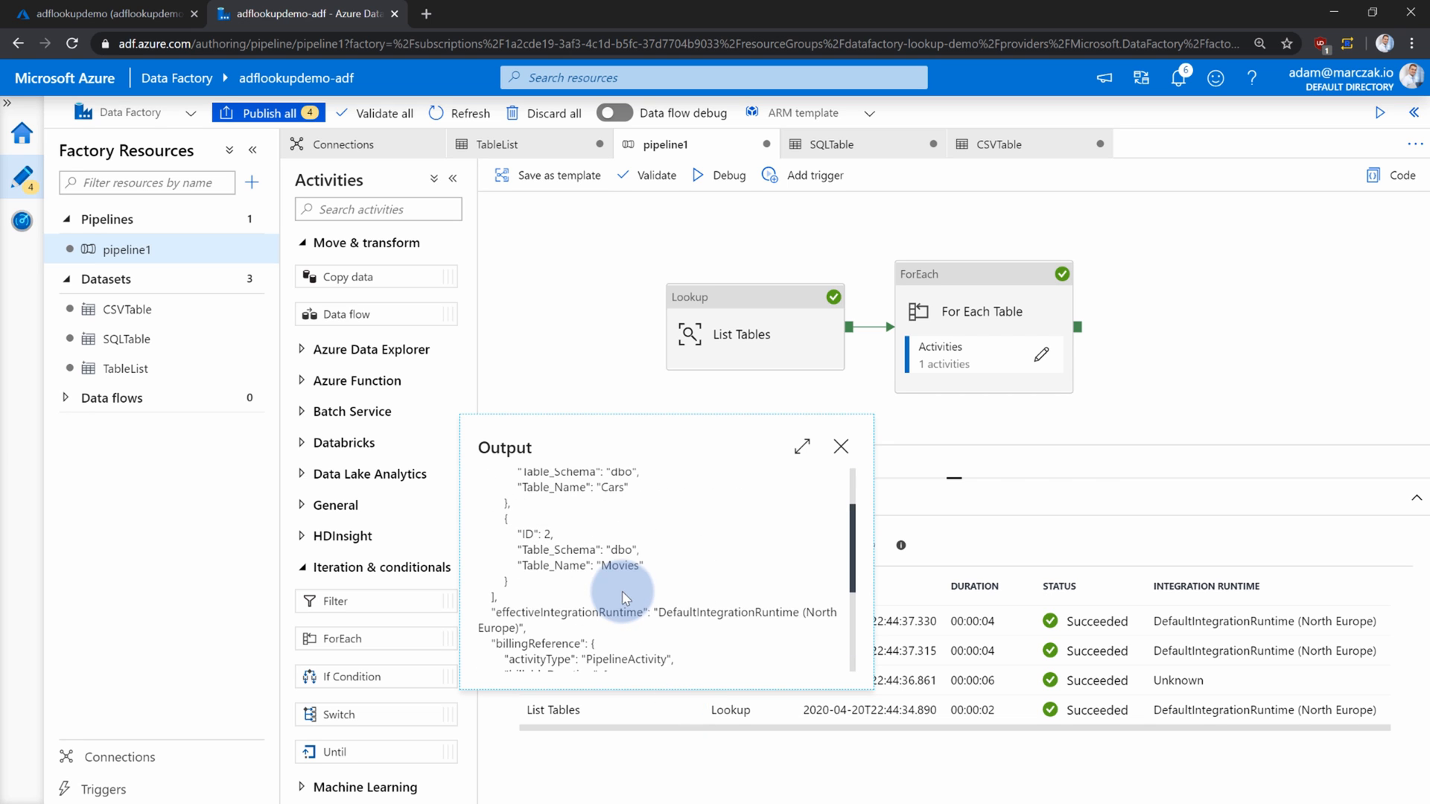
pyautogui.click(843, 454)
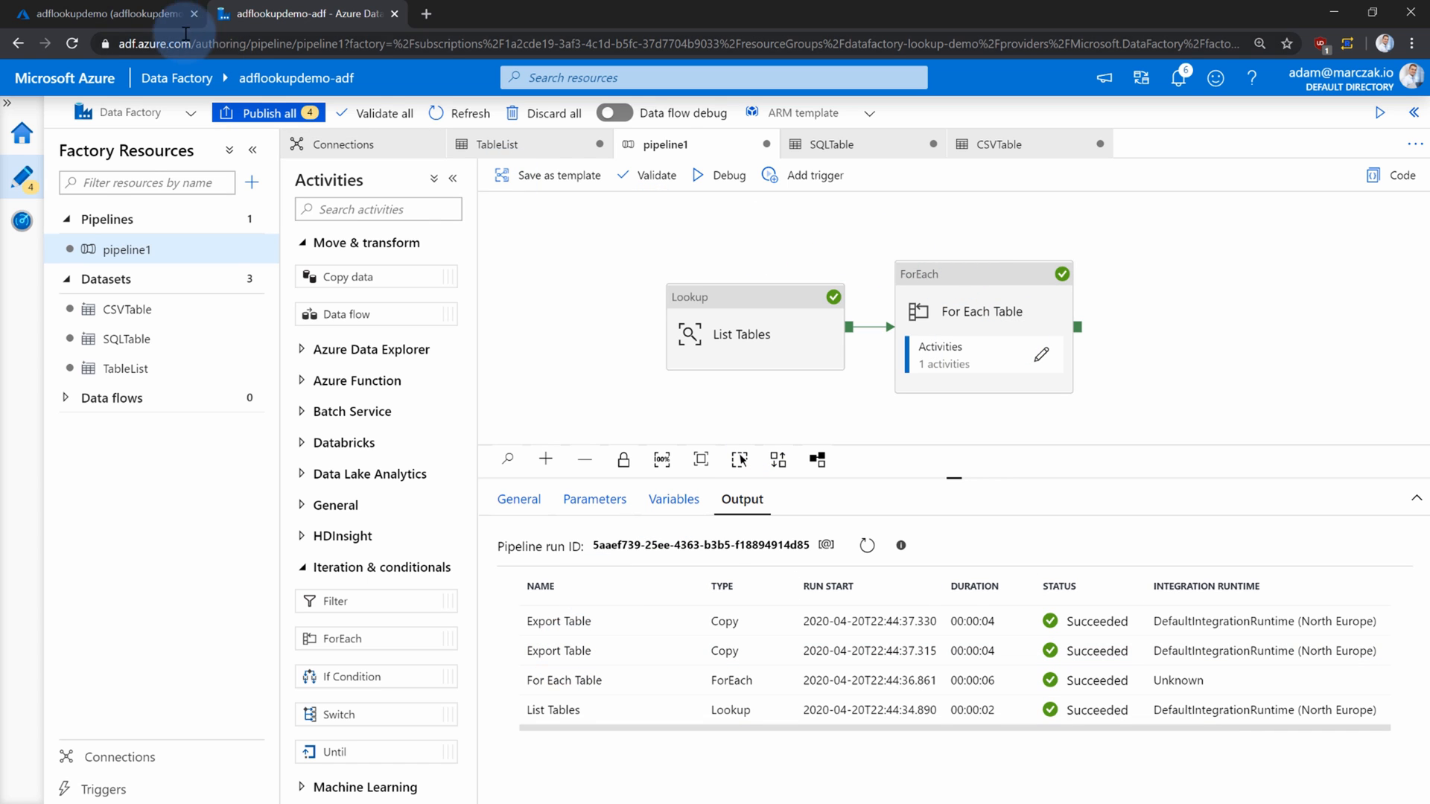
# Return to the Azure portal and open adflookupdemostorage's exported-data container to check the exported files, discarding the query editor's unsaved edits.
pyautogui.click(161, 13)
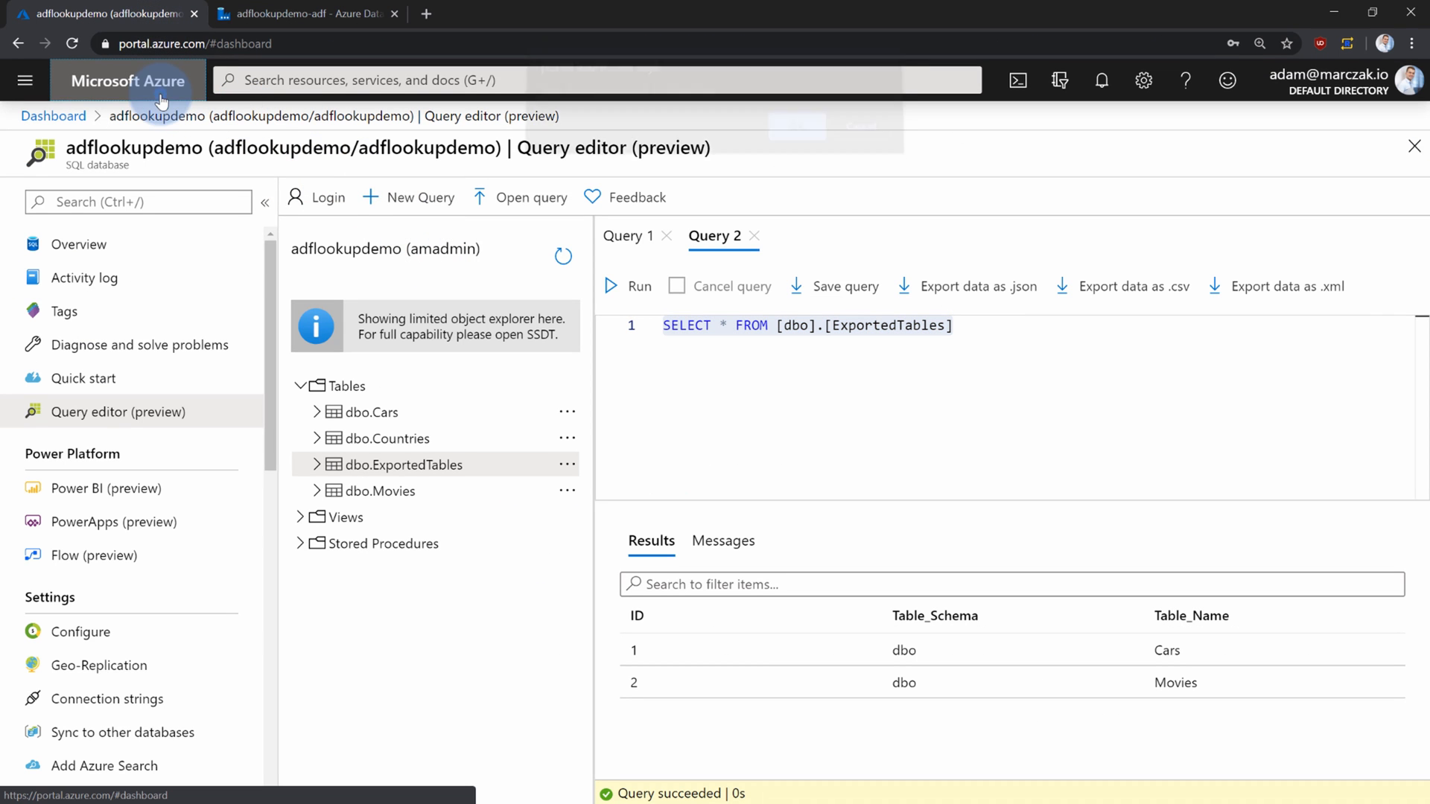
pyautogui.click(797, 135)
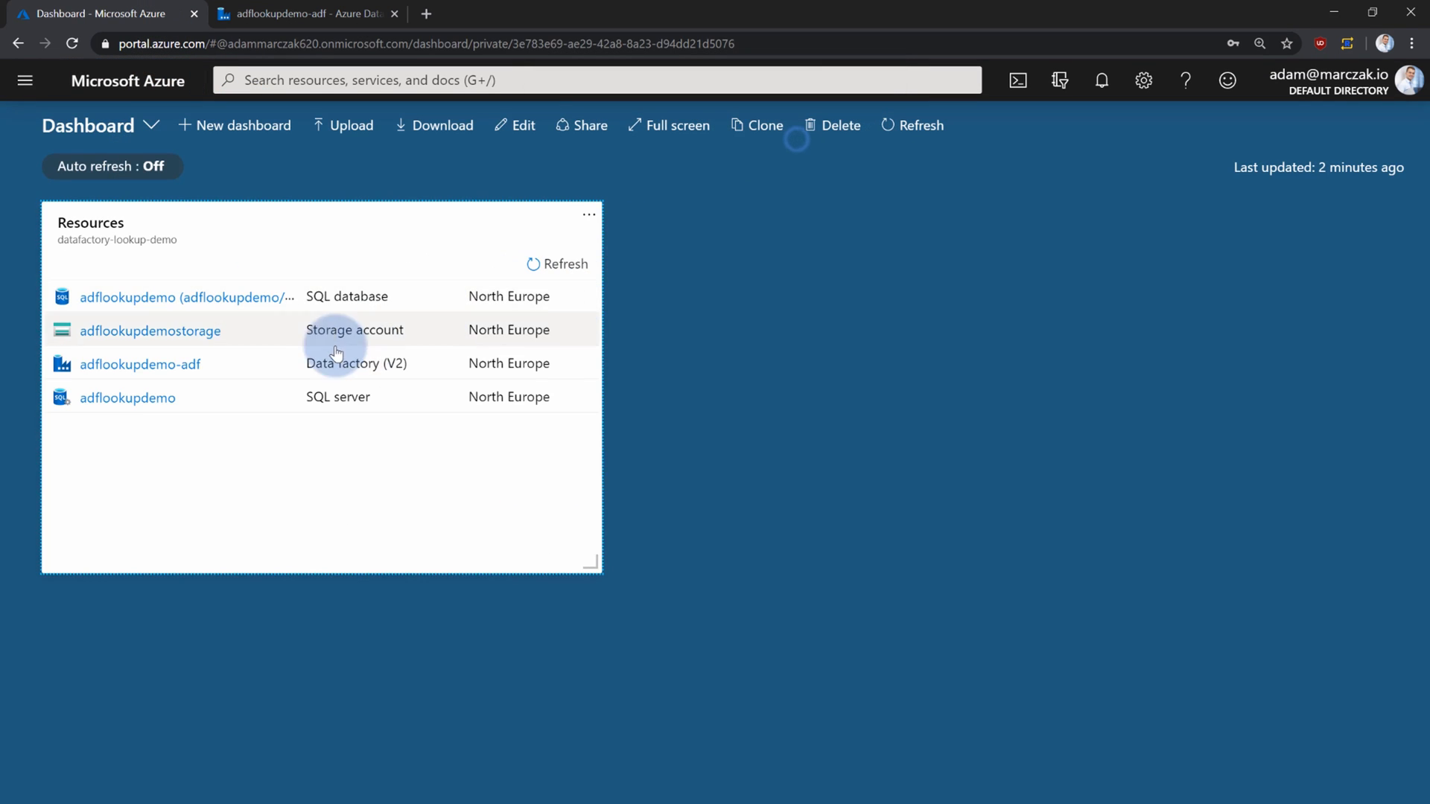
pyautogui.click(179, 347)
pyautogui.click(494, 432)
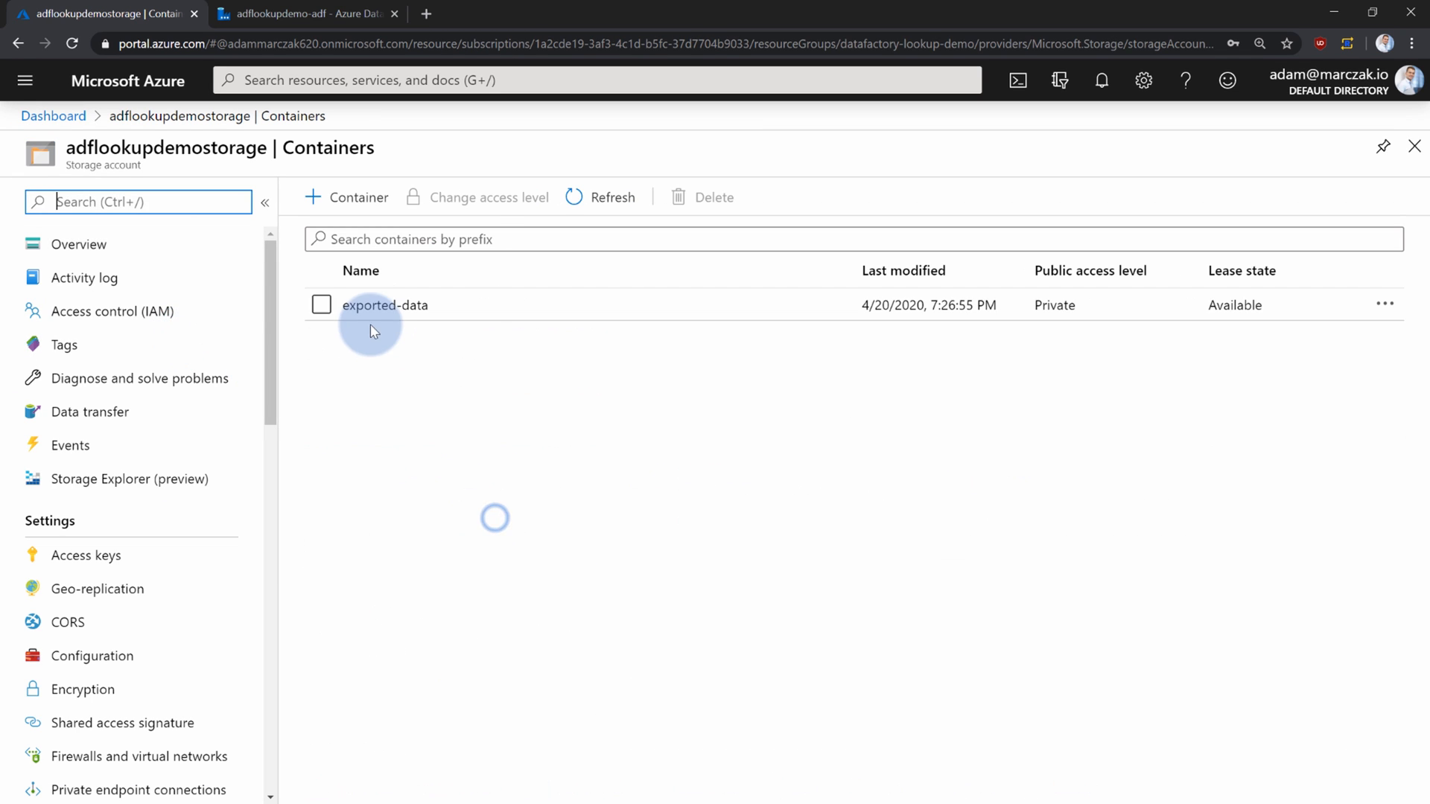
pyautogui.click(383, 305)
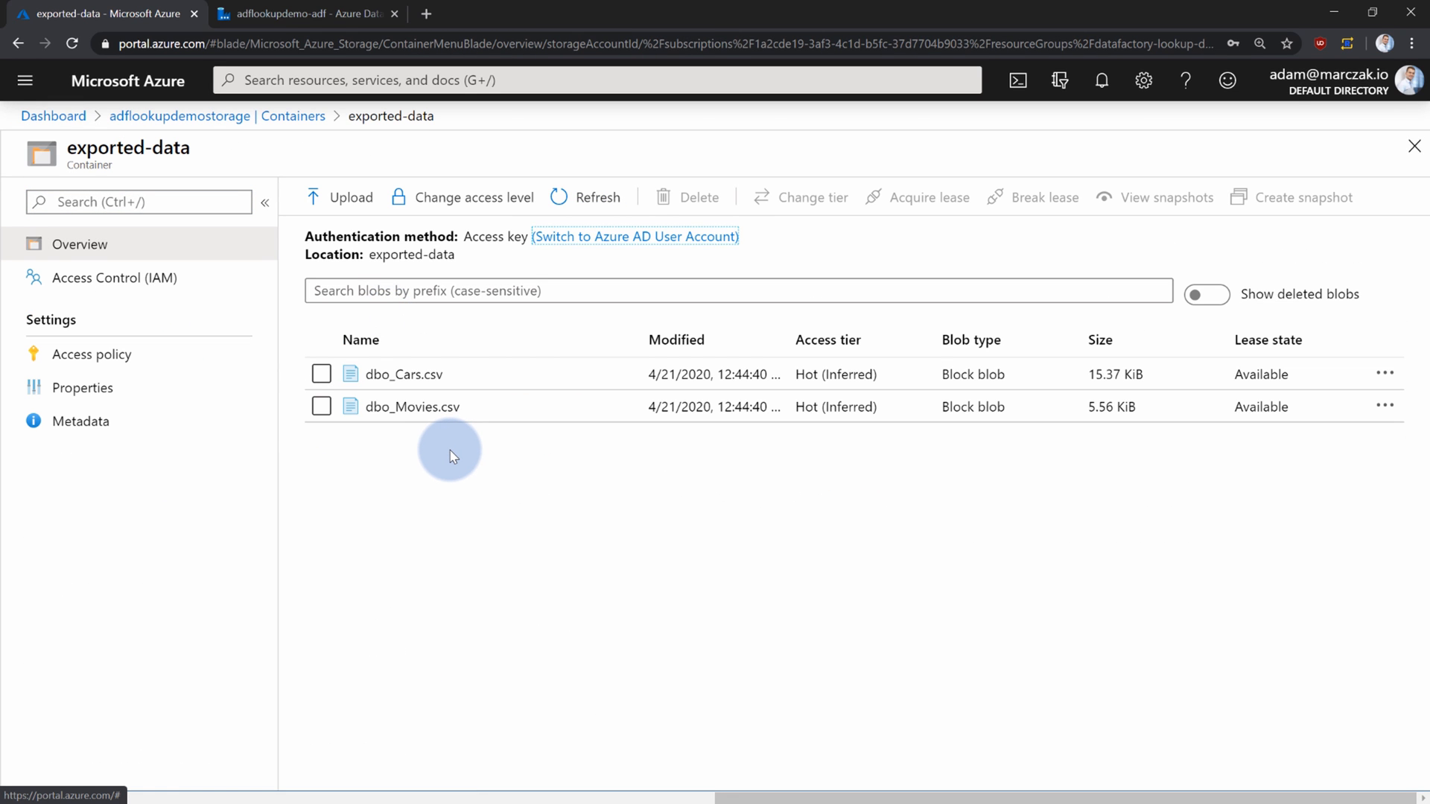